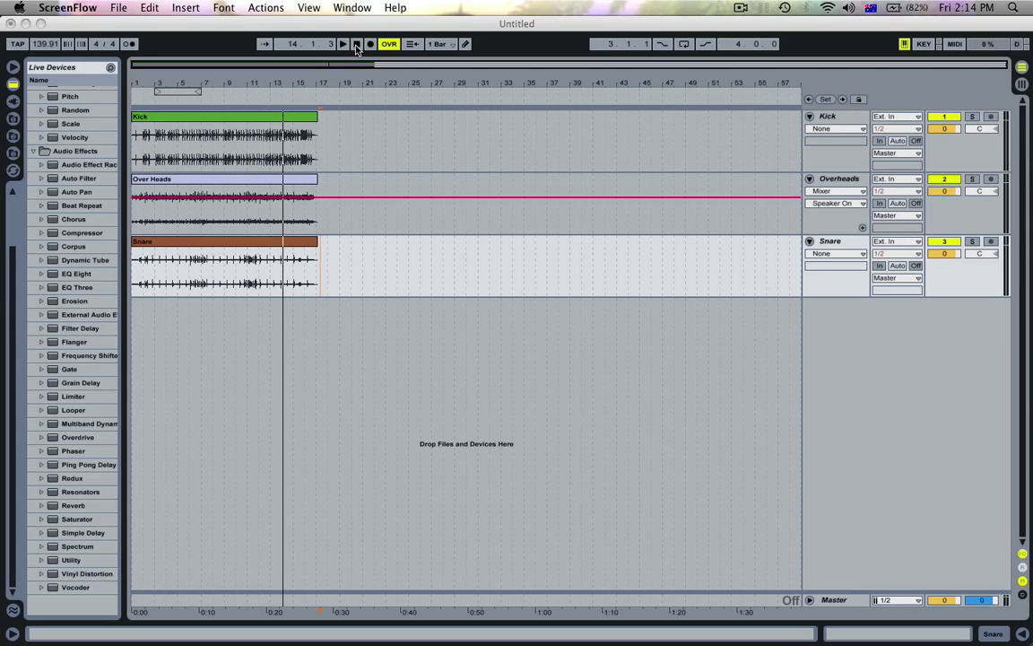
Stop playback and return the song position to the start of the arrangement
{"action": "left_click", "coordinate": [356, 45]}
{"action": "left_click", "coordinate": [356, 45]}
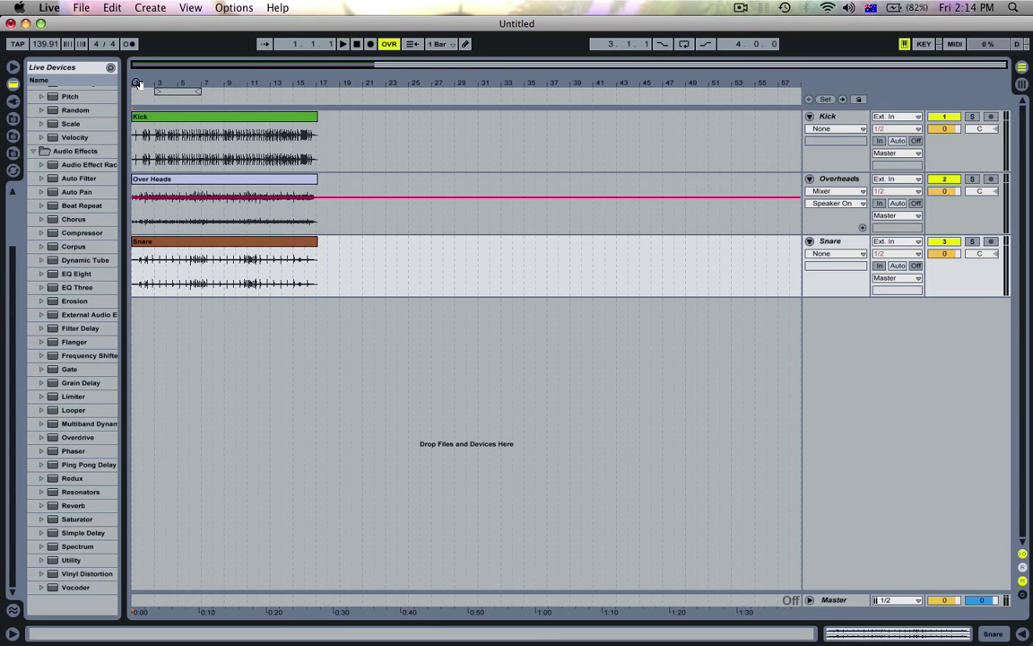
{"action": "left_click_drag", "start_coordinate": [137, 83], "coordinate": [136, 229]}
{"action": "left_click_drag", "start_coordinate": [137, 152], "coordinate": [138, 161]}
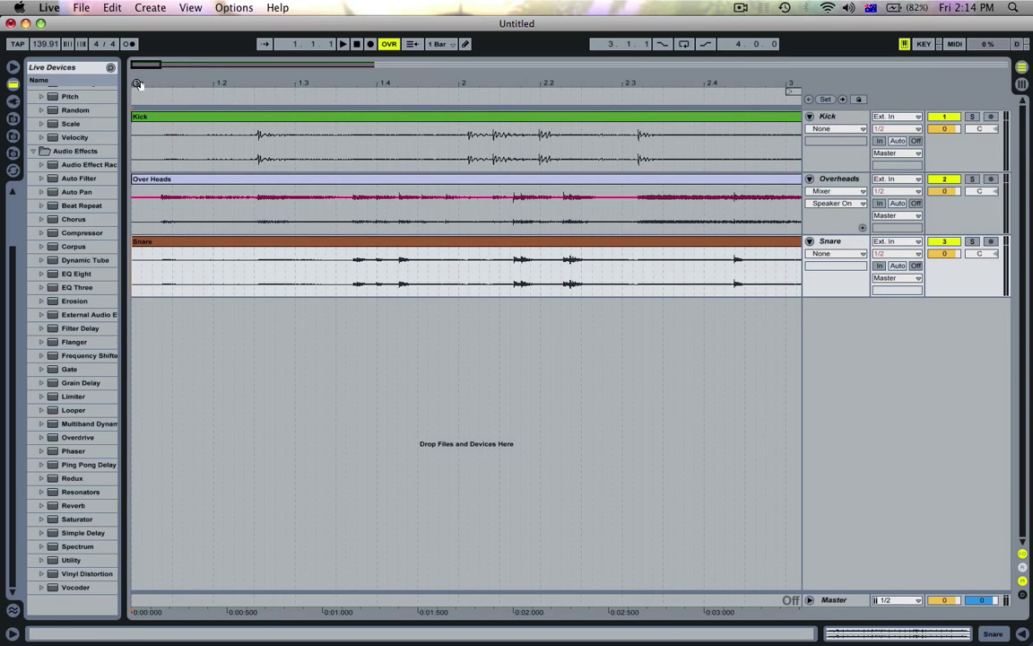
{"action": "right_click", "coordinate": [329, 148]}
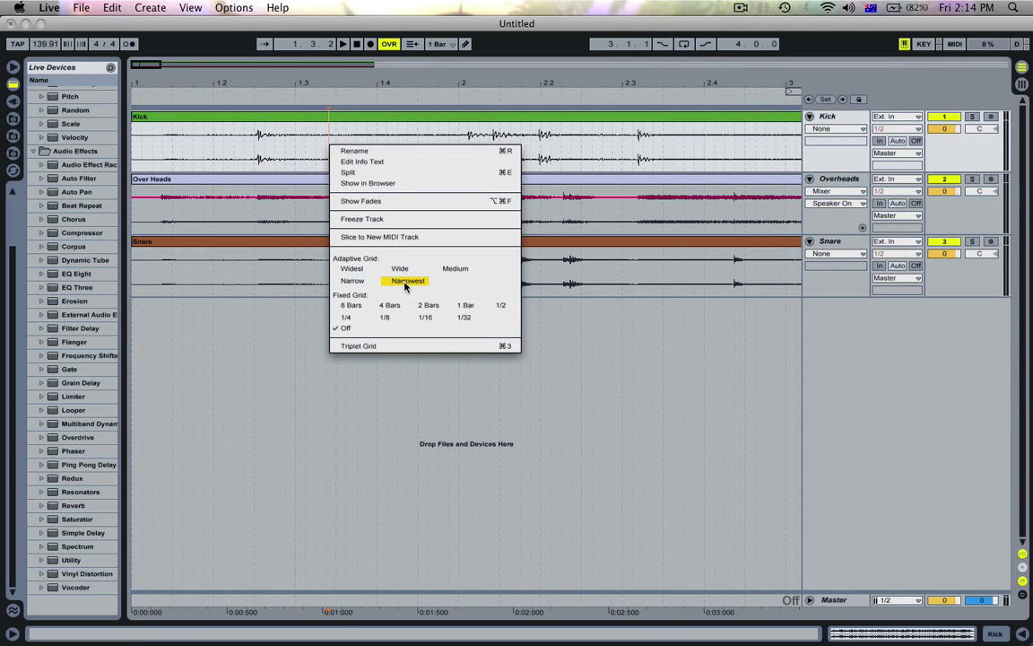
{"action": "left_click", "coordinate": [377, 318]}
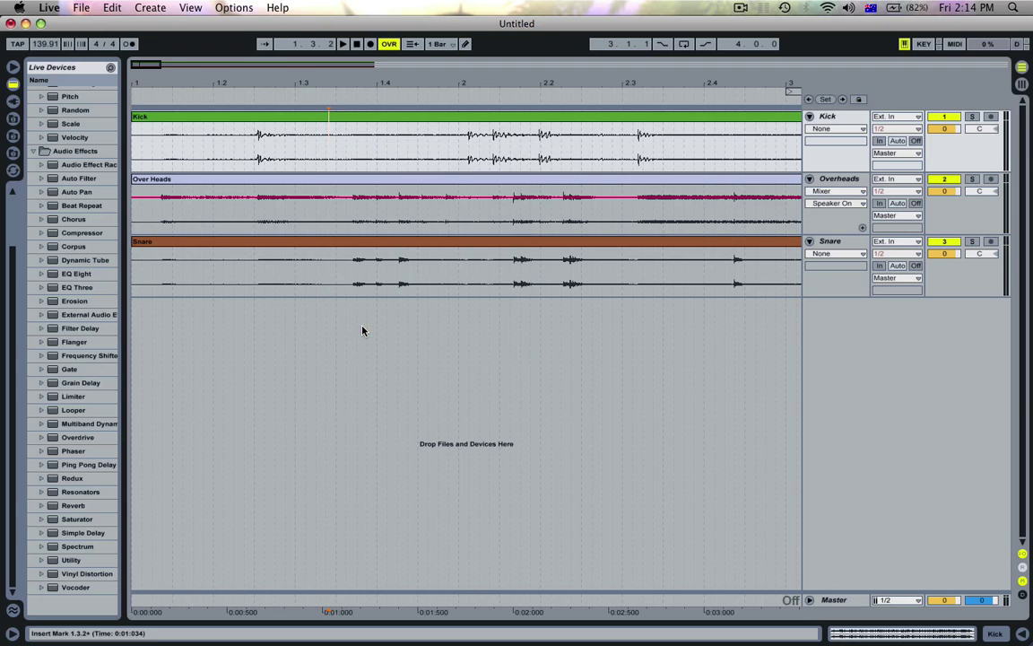
Play the Kick, Overheads and Snare recordings together from the start to hear the full drum take
{"action": "left_click_drag", "start_coordinate": [262, 85], "coordinate": [247, 153]}
{"action": "left_click", "coordinate": [287, 93]}
{"action": "key", "text": "space"}
{"action": "left_click_drag", "start_coordinate": [291, 87], "coordinate": [261, 90]}
{"action": "left_click", "coordinate": [154, 118]}
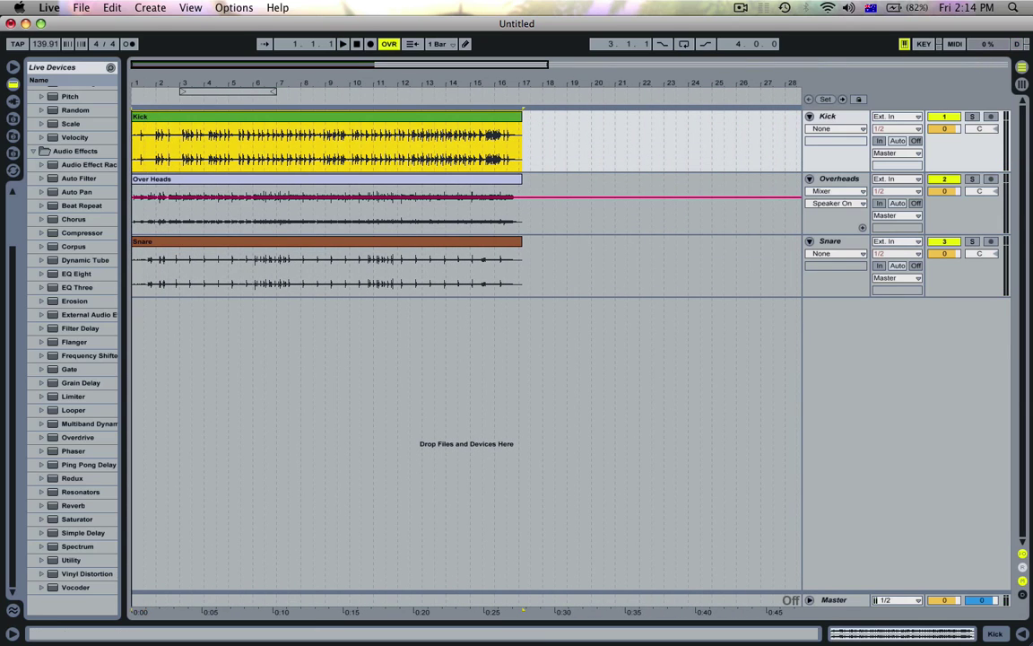
{"action": "left_click_drag", "start_coordinate": [143, 84], "coordinate": [143, 106]}
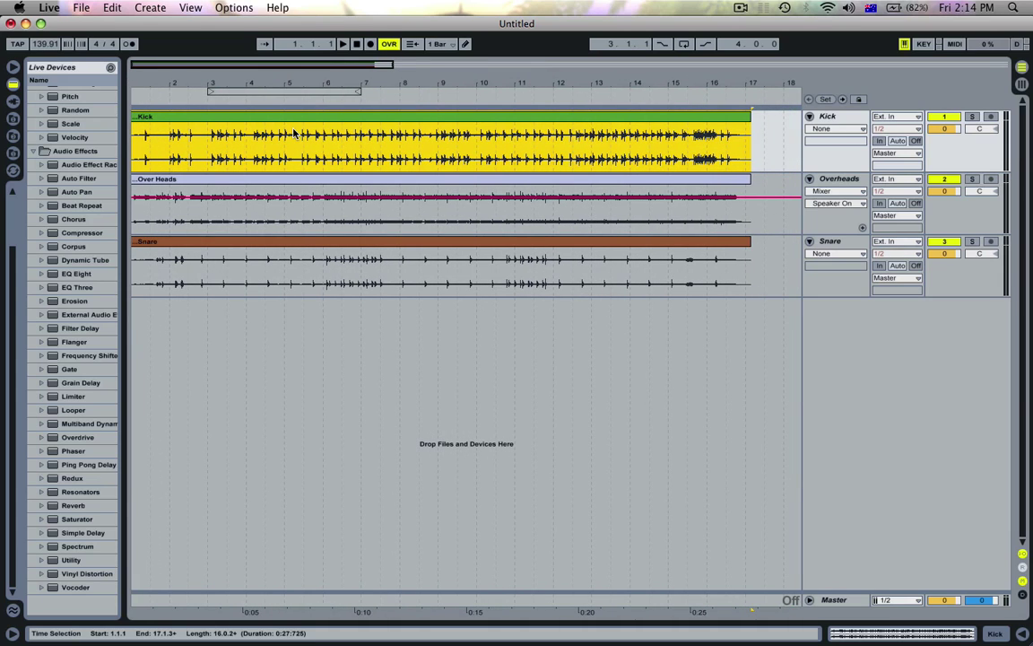
{"action": "key", "text": "space"}
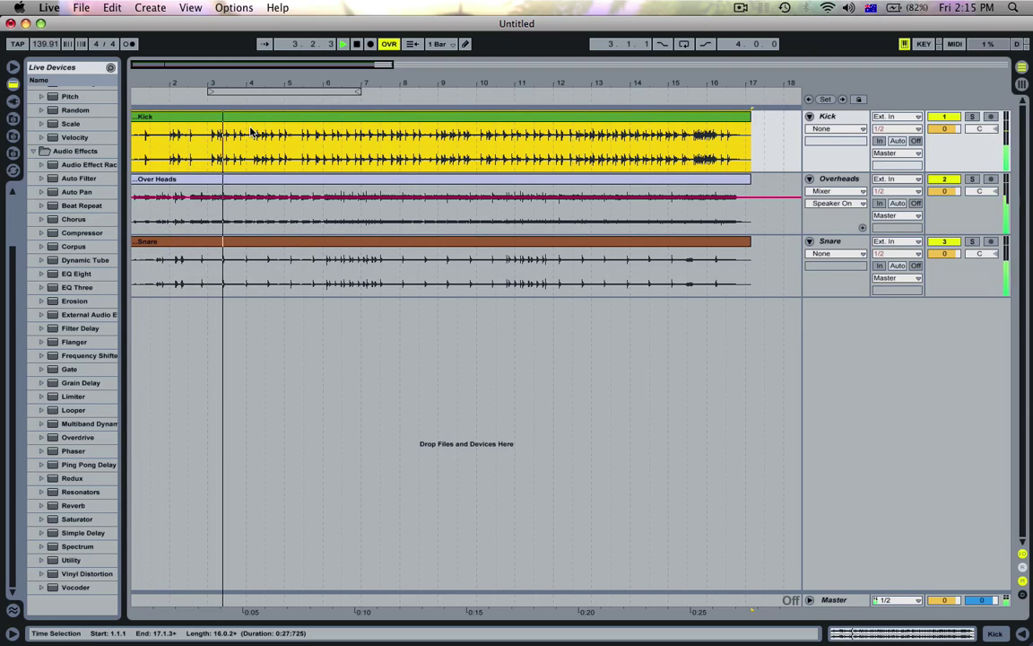
{"action": "scroll", "coordinate": [71, 151], "scroll_direction": "up", "scroll_amount": 3}
{"action": "double_click", "coordinate": [61, 94]}
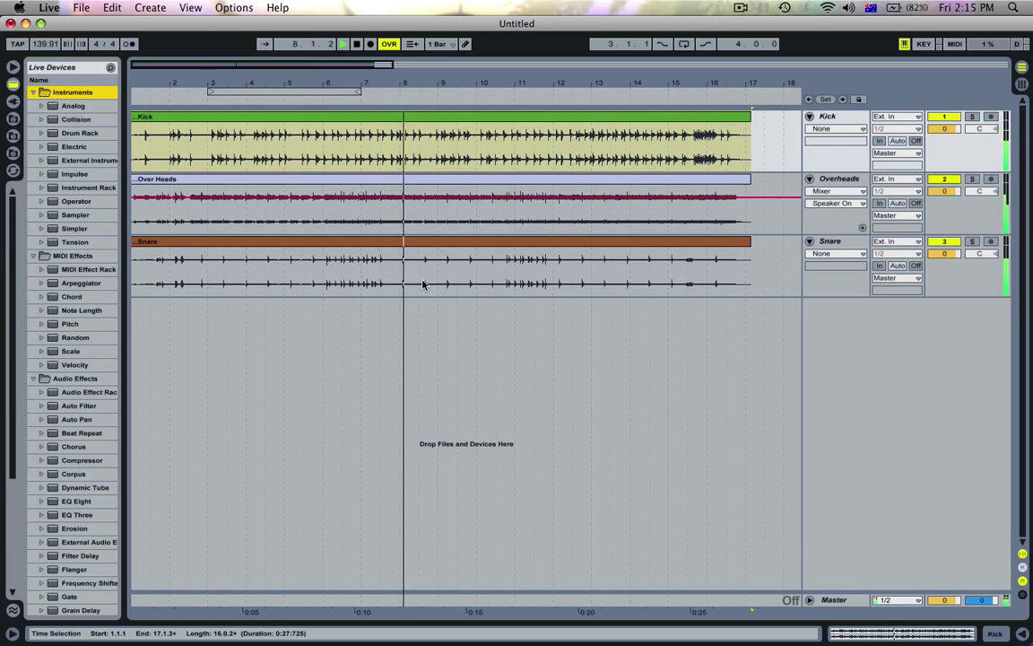
{"action": "key", "text": "space"}
Insert three MIDI tracks below the Snare audio track and name them Kick, Overhead and Snare
{"action": "left_click", "coordinate": [840, 242]}
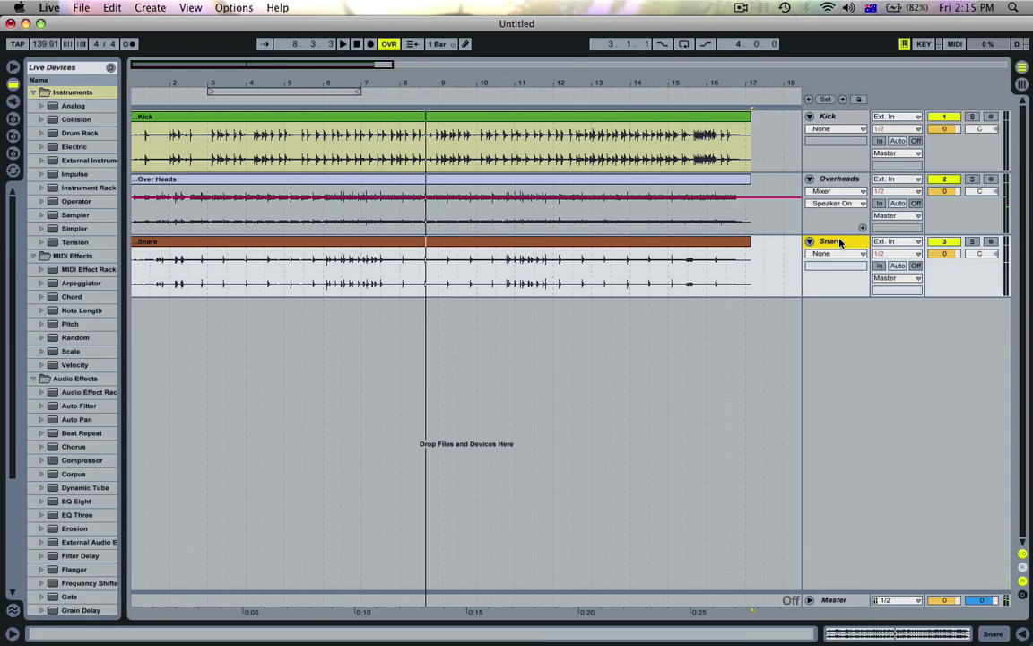
{"action": "key", "text": "super+shift+t"}
{"action": "key", "text": "super+shift+t"}
{"action": "key", "text": "super+shift+t"}
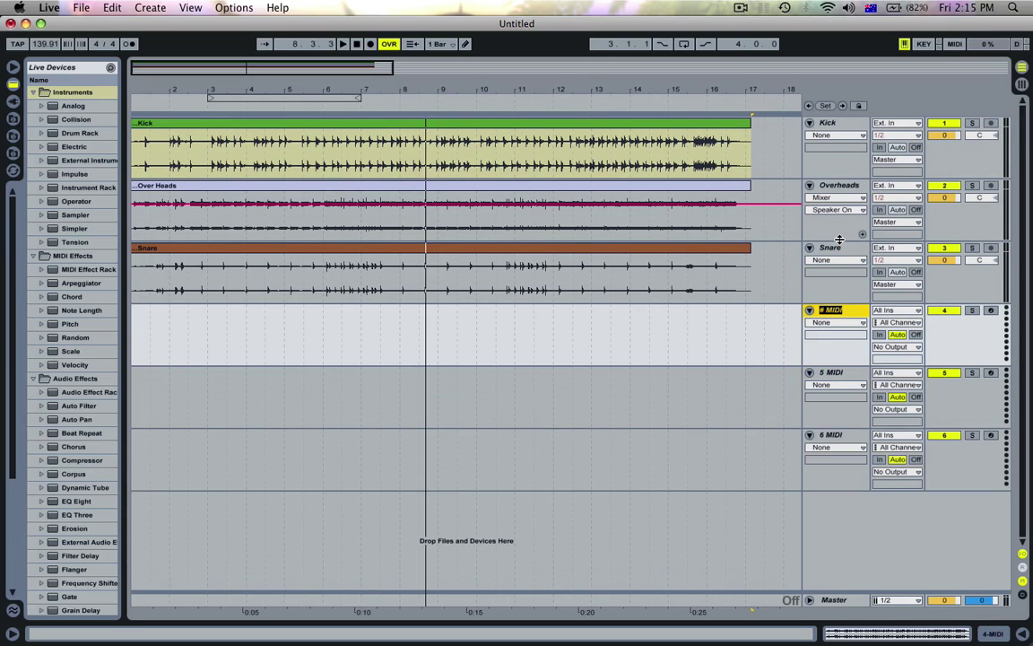
{"action": "key", "text": "Tab"}
{"action": "type", "text": "Overhead"}
{"action": "key", "text": "Tab"}
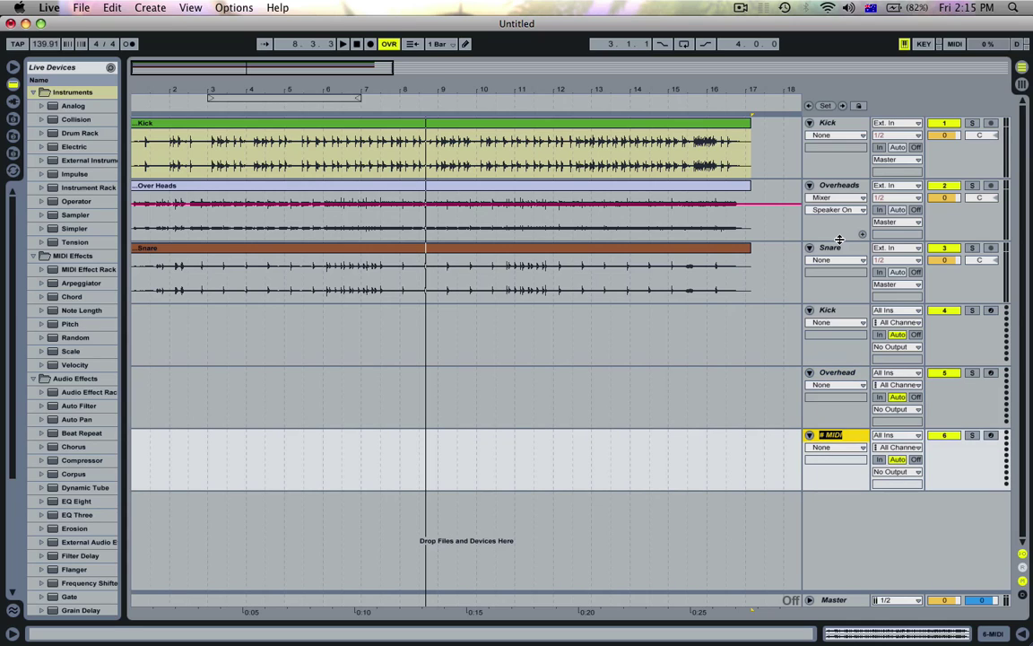
Enable the adaptive grid and create empty four-bar MIDI clips from bar 1 on the Kick, Overhead and Snare MIDI tracks
{"action": "right_click", "coordinate": [517, 306]}
{"action": "left_click", "coordinate": [540, 398]}
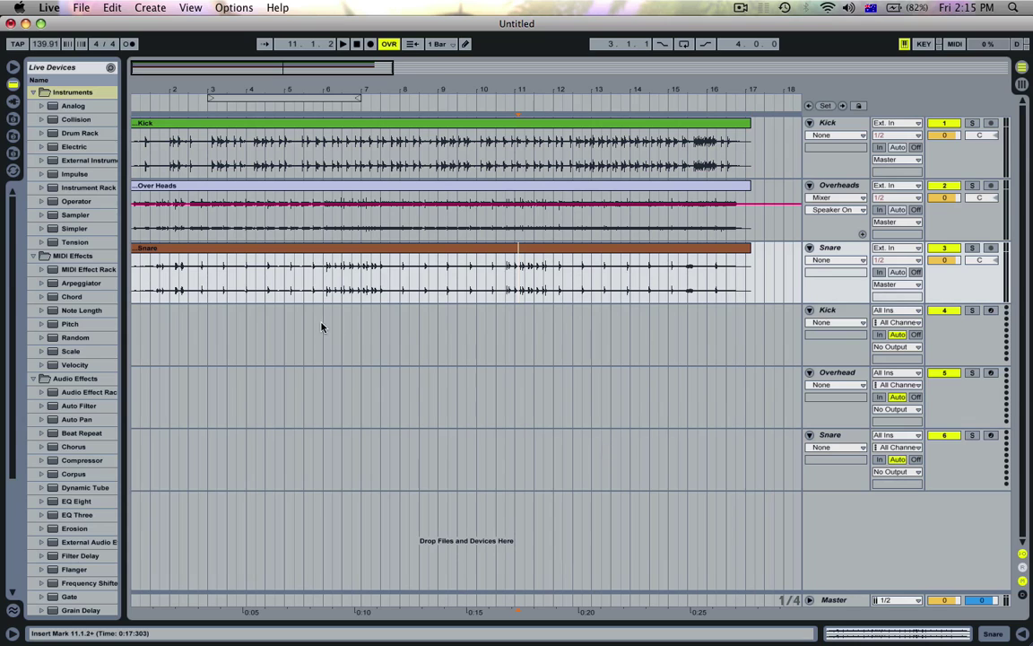
{"action": "left_click_drag", "start_coordinate": [287, 333], "coordinate": [127, 359]}
{"action": "key", "text": "super+shift+m"}
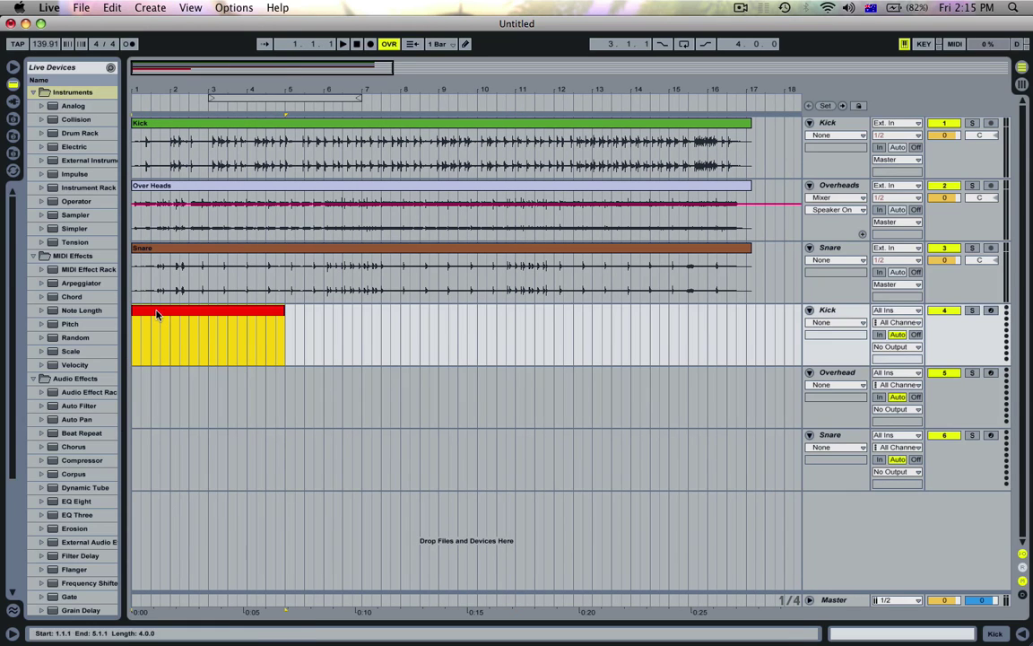
{"action": "left_click_drag", "start_coordinate": [156, 313], "coordinate": [152, 456]}
Solo the Kick audio track and audition its individual hits in the first two bars
{"action": "left_click_drag", "start_coordinate": [147, 90], "coordinate": [147, 90]}
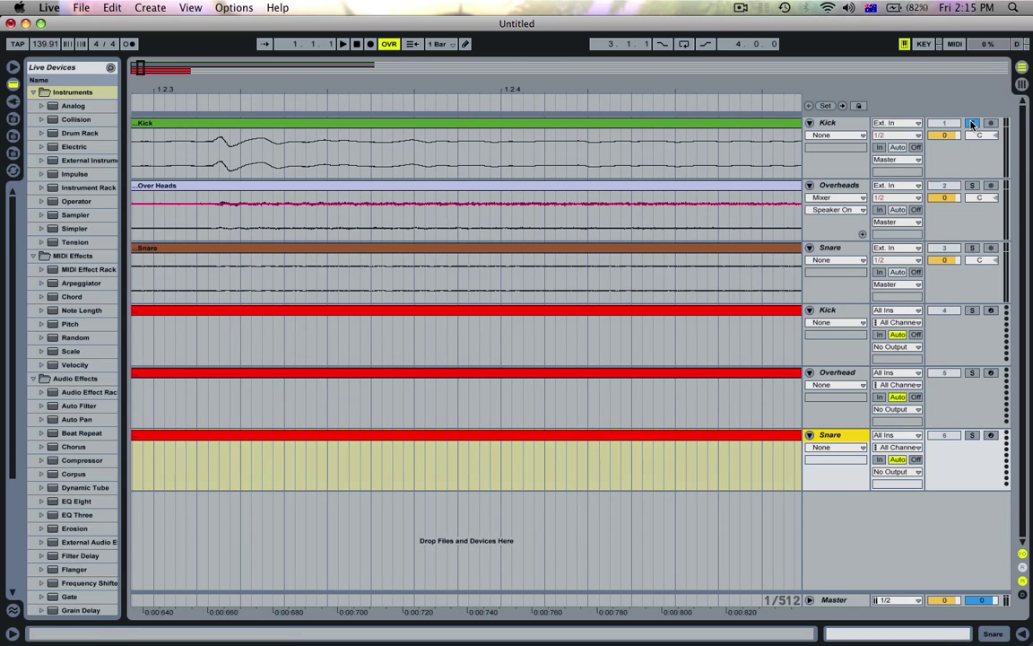
{"action": "left_click", "coordinate": [199, 149]}
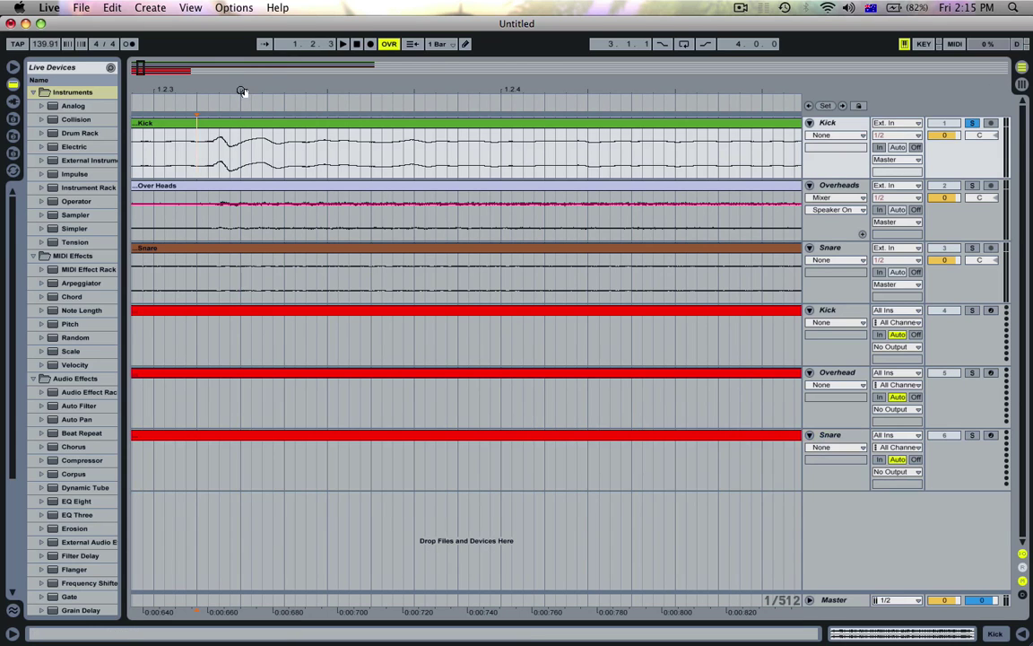
{"action": "left_click_drag", "start_coordinate": [242, 89], "coordinate": [236, 92]}
{"action": "key", "text": "space"}
{"action": "key", "text": "space"}
{"action": "key", "text": "space"}
{"action": "key", "text": "space"}
{"action": "key", "text": "space"}
{"action": "key", "text": "space"}
{"action": "key", "text": "space"}
{"action": "key", "text": "space"}
{"action": "key", "text": "space"}
{"action": "key", "text": "space"}
{"action": "key", "text": "space"}
{"action": "key", "text": "space"}
{"action": "left_click", "coordinate": [399, 147]}
{"action": "key", "text": "space"}
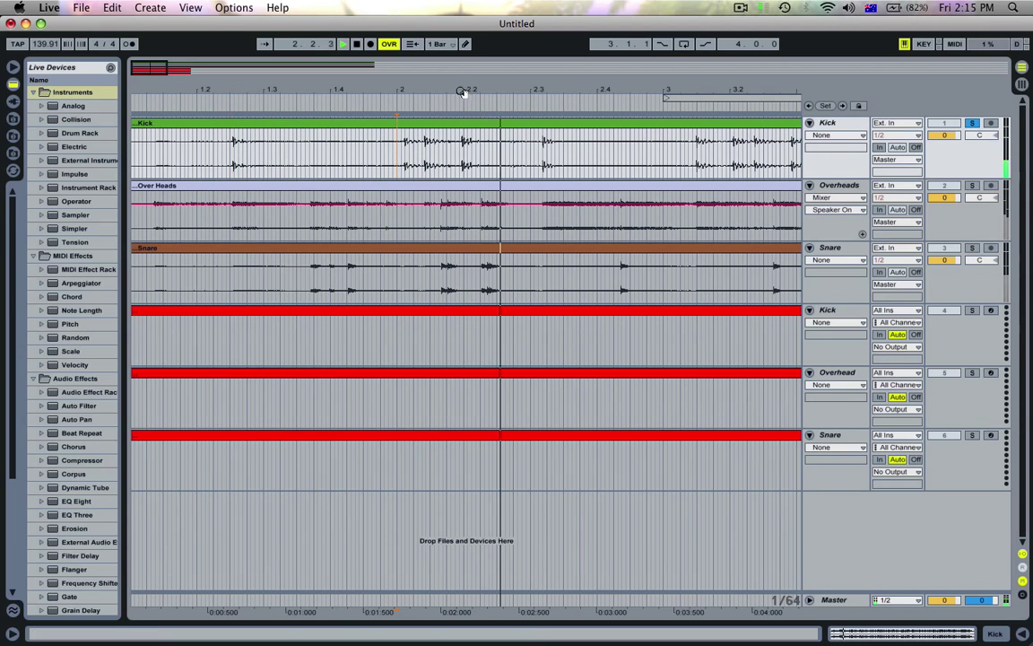
{"action": "key", "text": "space"}
Audition the isolated kick hit near 2.3.1 and examine where its waveform begins
{"action": "left_click_drag", "start_coordinate": [461, 92], "coordinate": [206, 180]}
{"action": "key", "text": "space"}
{"action": "key", "text": "space"}
{"action": "key", "text": "space"}
{"action": "key", "text": "space"}
{"action": "left_click", "coordinate": [203, 95]}
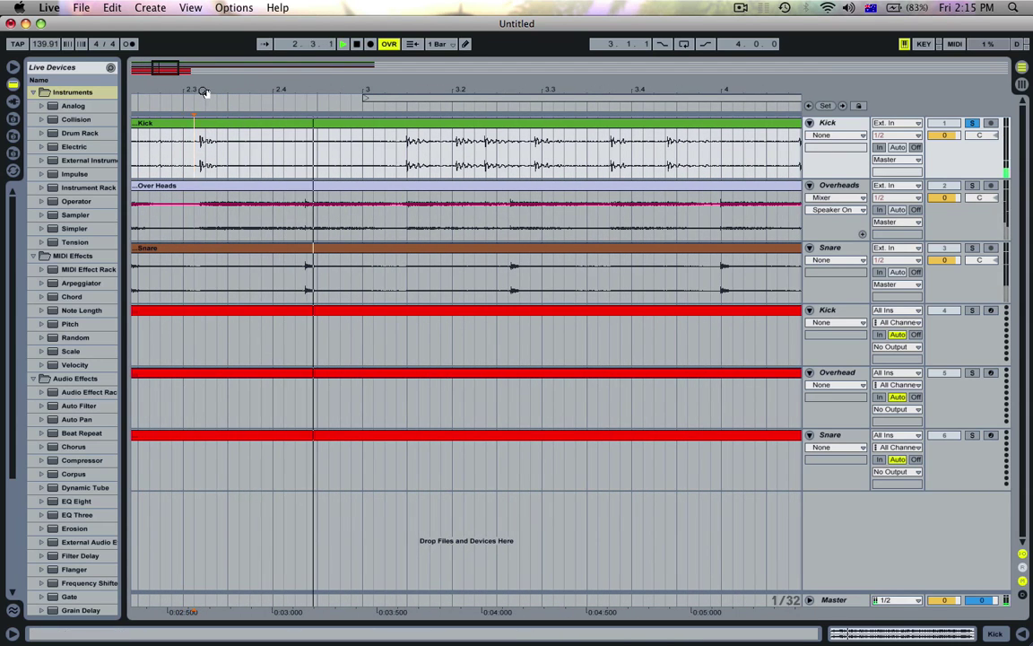
{"action": "left_click_drag", "start_coordinate": [204, 93], "coordinate": [187, 161]}
{"action": "key", "text": "space"}
{"action": "key", "text": "space"}
{"action": "key", "text": "space"}
{"action": "left_click", "coordinate": [229, 161]}
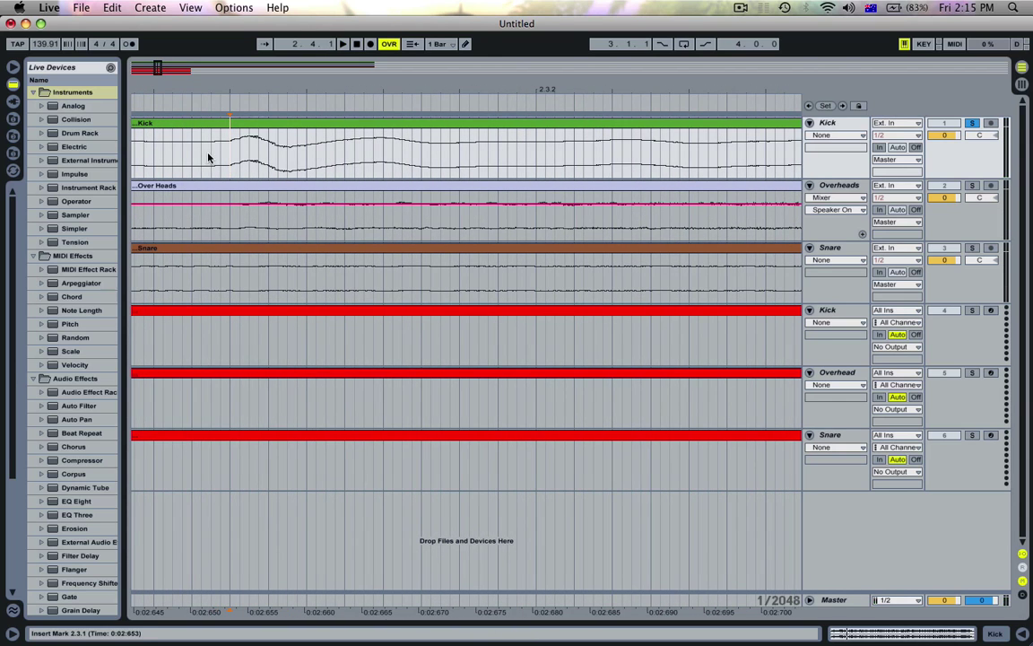
Split the Kick audio clip around the single hit, from about 2.3.1 to 2.3.4
{"action": "left_click", "coordinate": [210, 154]}
{"action": "key", "text": "space"}
{"action": "mouse_move", "coordinate": [255, 90]}
{"action": "left_mouse_down"}
{"action": "mouse_move", "coordinate": [256, 11]}
{"action": "mouse_move", "coordinate": [254, 92]}
{"action": "left_mouse_up"}
{"action": "key", "text": "space"}
{"action": "key", "text": "space"}
{"action": "key", "text": "space"}
{"action": "key", "text": "space"}
{"action": "left_click", "coordinate": [333, 148], "text": "shift"}
{"action": "key", "text": "space"}
{"action": "key", "text": "super+e"}
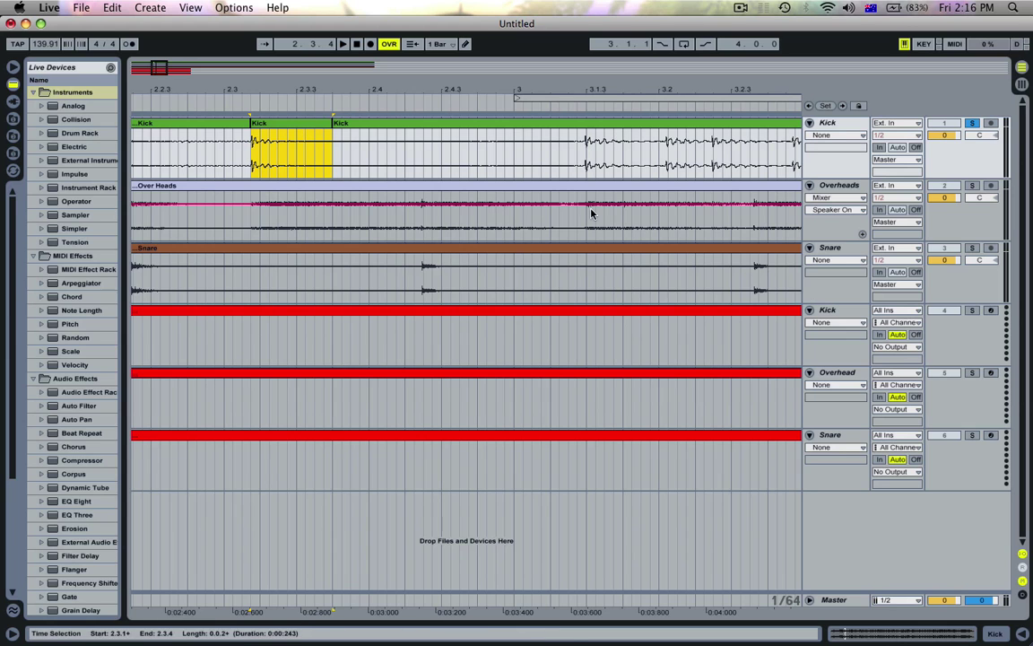
Play back the separated kick slice several times to check how it sounds
{"action": "key", "text": "space"}
{"action": "key", "text": "space"}
{"action": "key", "text": "space"}
{"action": "key", "text": "space"}
{"action": "key", "text": "space"}
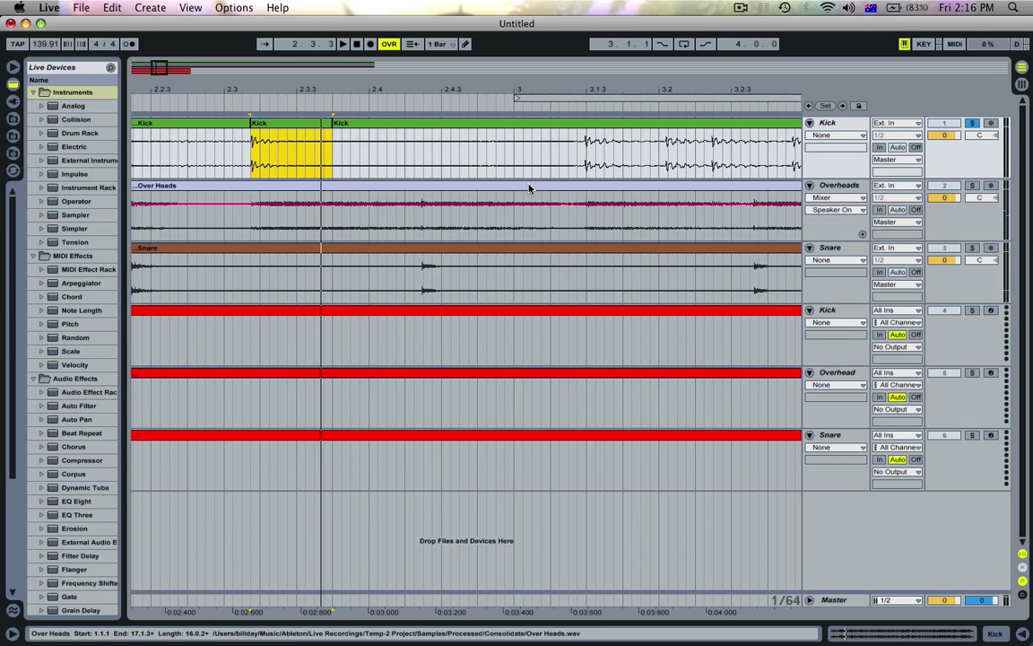
Delete the Kick audio before and after the separated slice
{"action": "left_click_drag", "start_coordinate": [346, 87], "coordinate": [245, 86]}
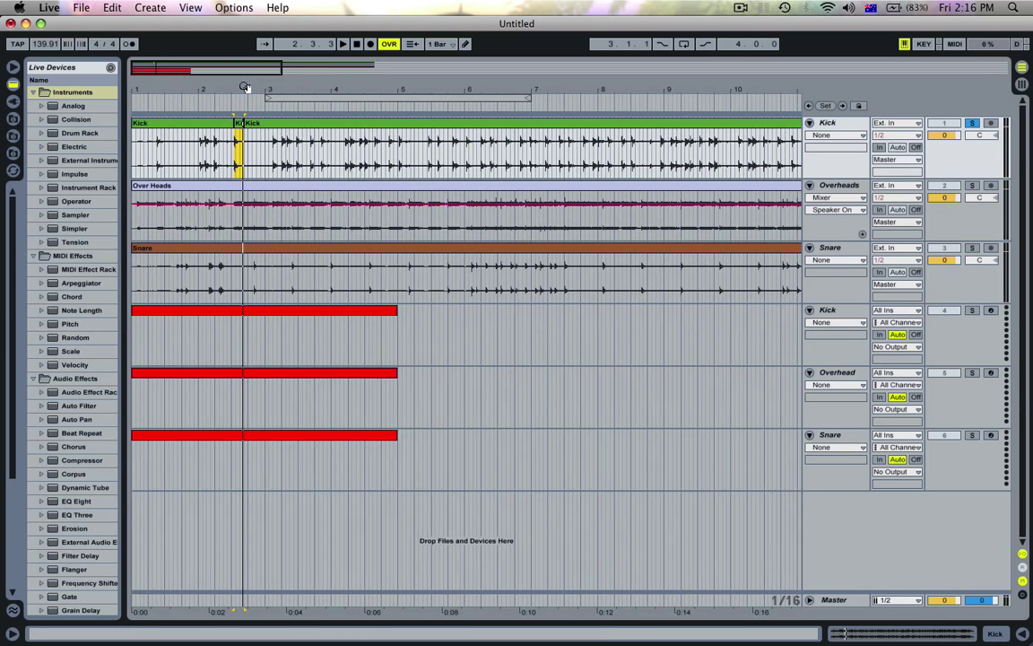
{"action": "left_click", "coordinate": [190, 128]}
{"action": "key", "text": "Delete"}
{"action": "left_click", "coordinate": [292, 132]}
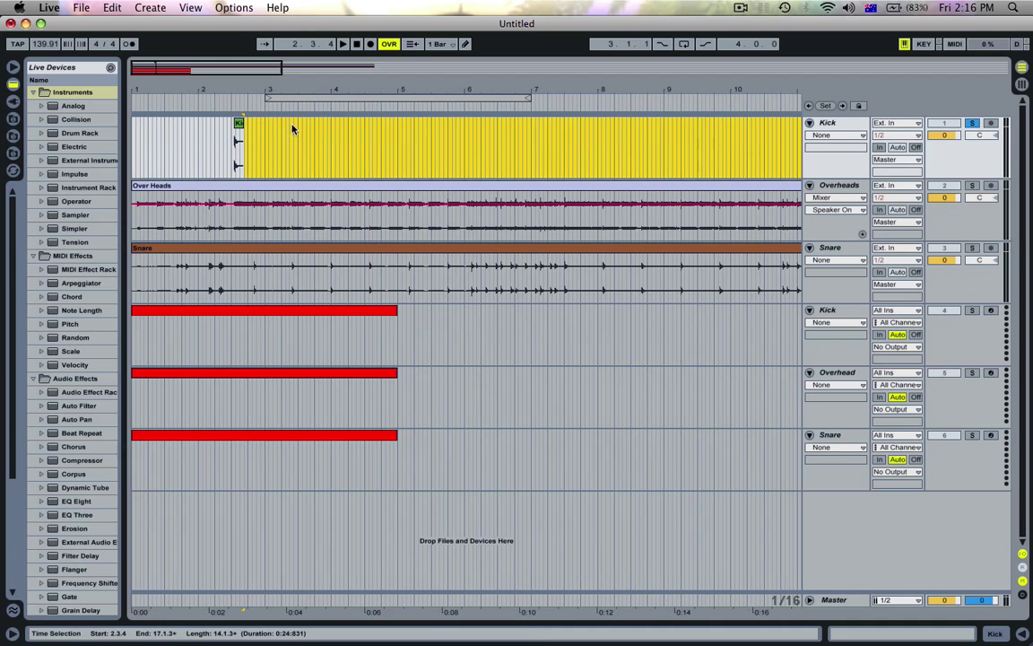
Load the kick slice into a Simpler on the Kick MIDI track and delete the original Kick audio track
{"action": "left_click", "coordinate": [237, 124]}
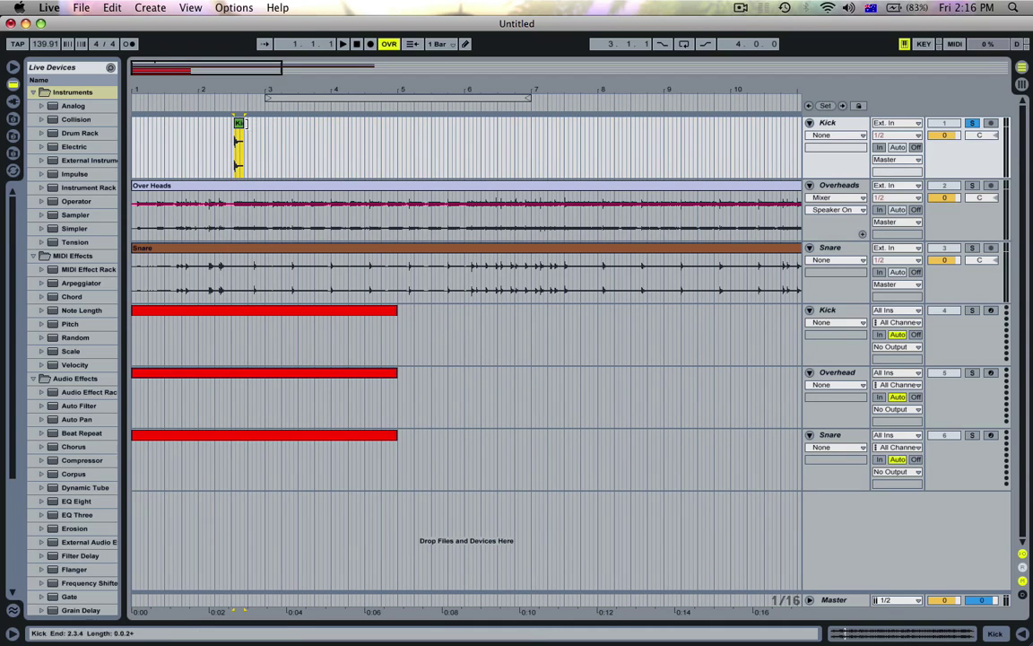
{"action": "double_click", "coordinate": [829, 312]}
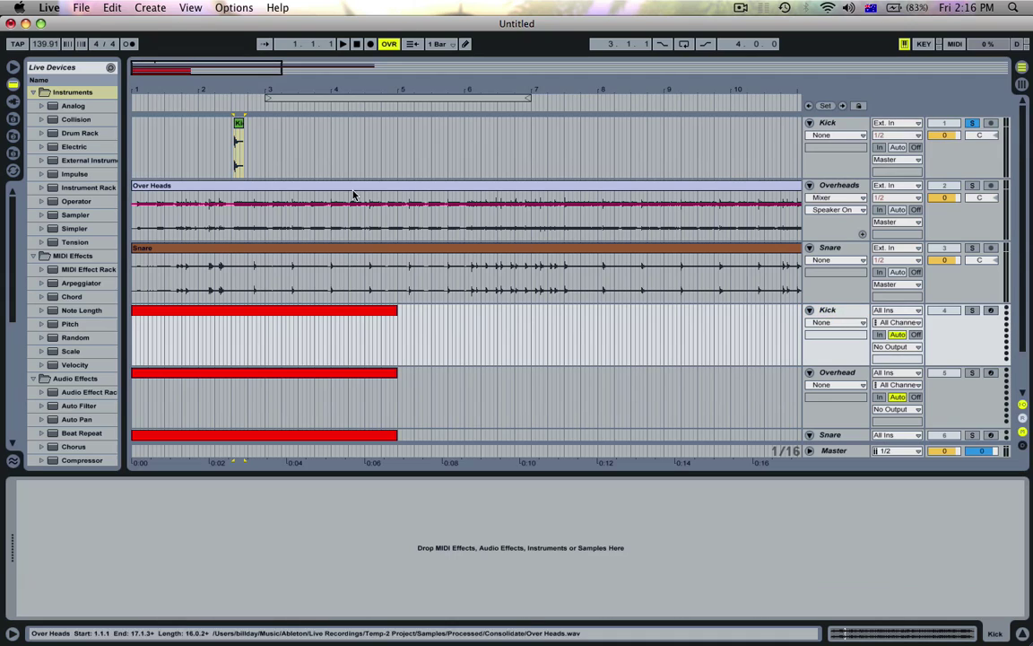
{"action": "left_click", "coordinate": [237, 123]}
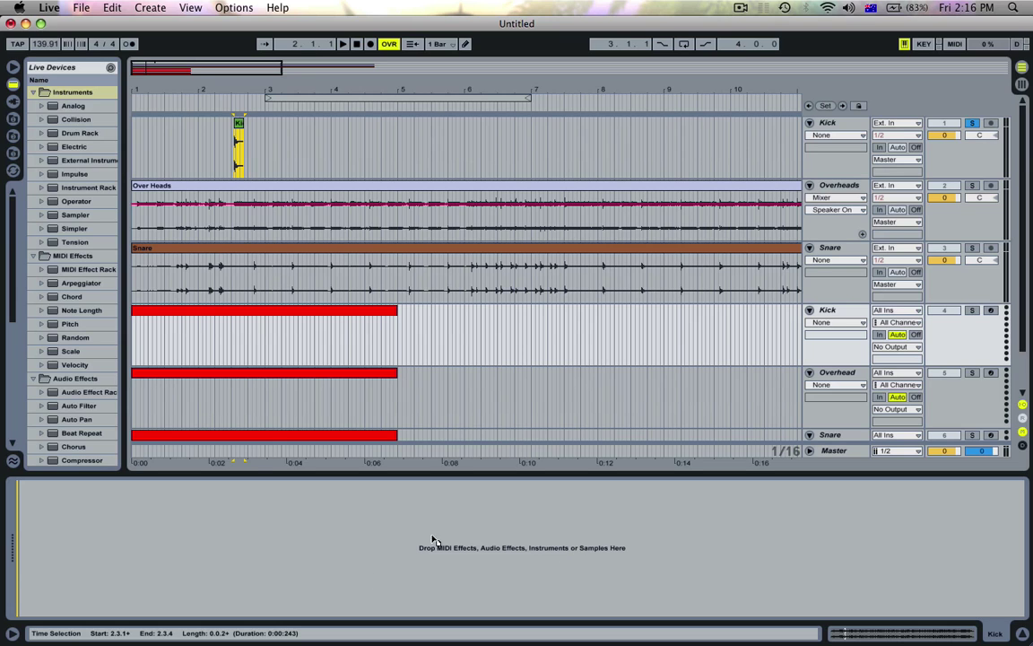
{"action": "left_click_drag", "start_coordinate": [394, 531], "coordinate": [384, 513]}
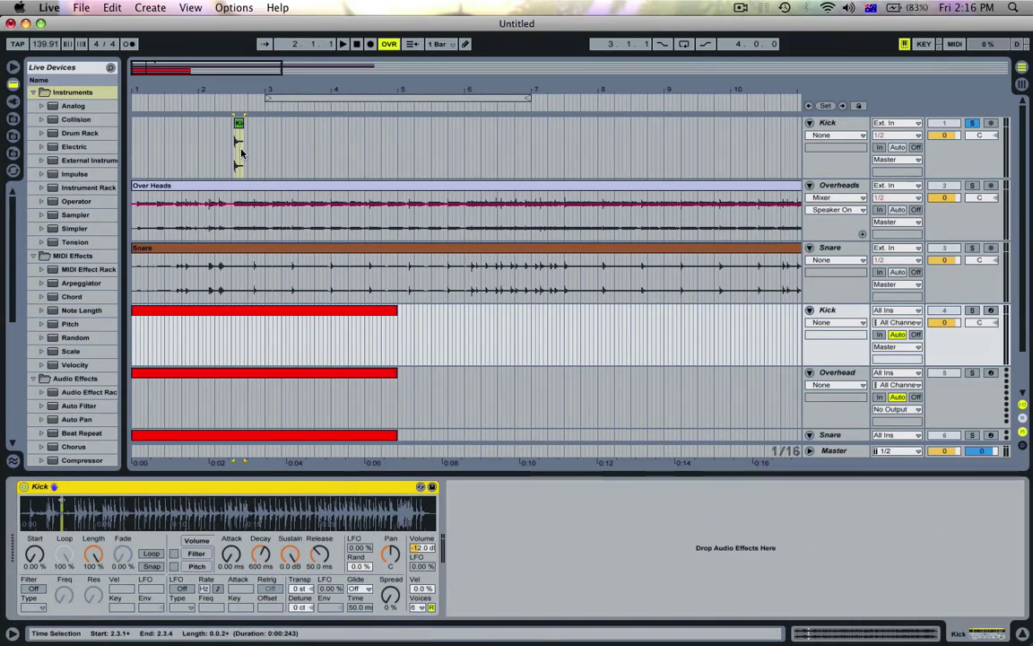
{"action": "left_click", "coordinate": [831, 122]}
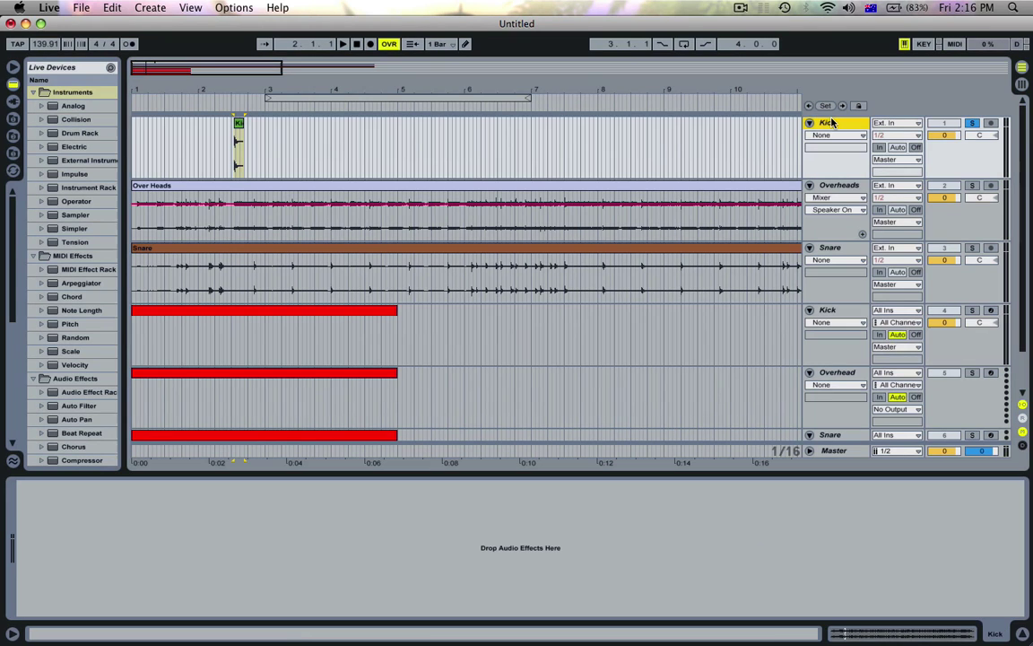
{"action": "key", "text": "Delete"}
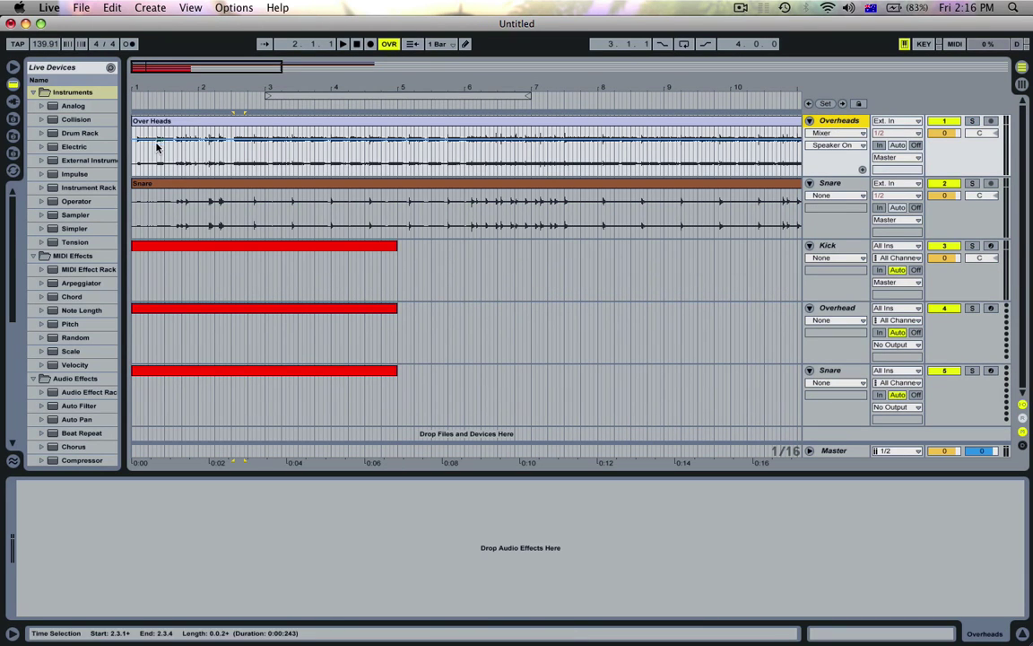
Solo the Overheads audio track and audition its first hit just after 1.1.2
{"action": "left_click", "coordinate": [136, 160]}
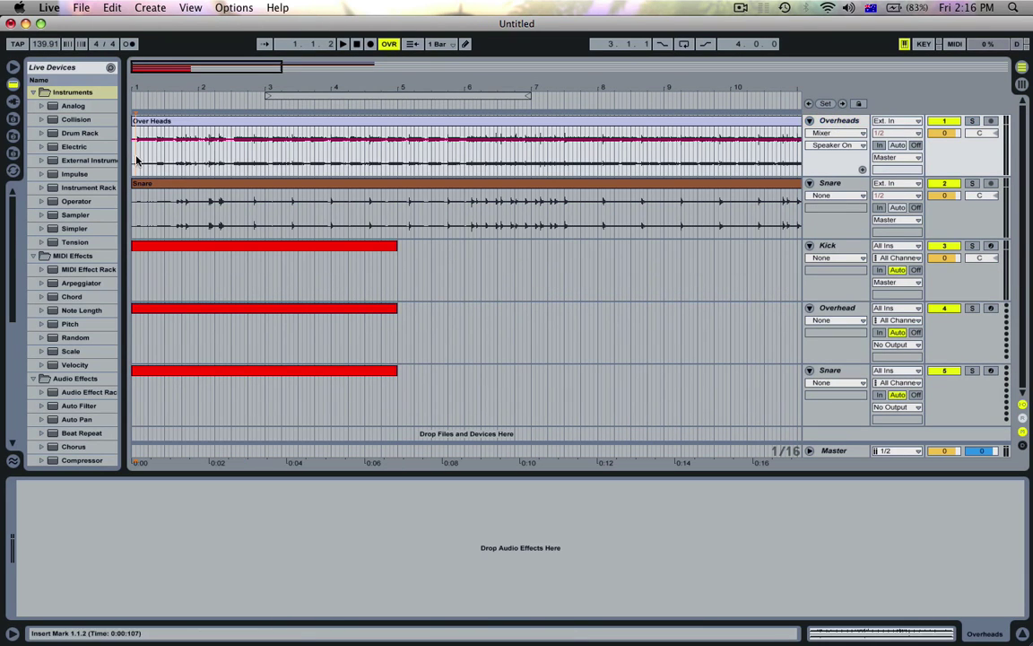
{"action": "left_click", "coordinate": [972, 121]}
{"action": "left_click_drag", "start_coordinate": [143, 85], "coordinate": [144, 153]}
{"action": "key", "text": "space"}
{"action": "left_click_drag", "start_coordinate": [157, 86], "coordinate": [157, 139]}
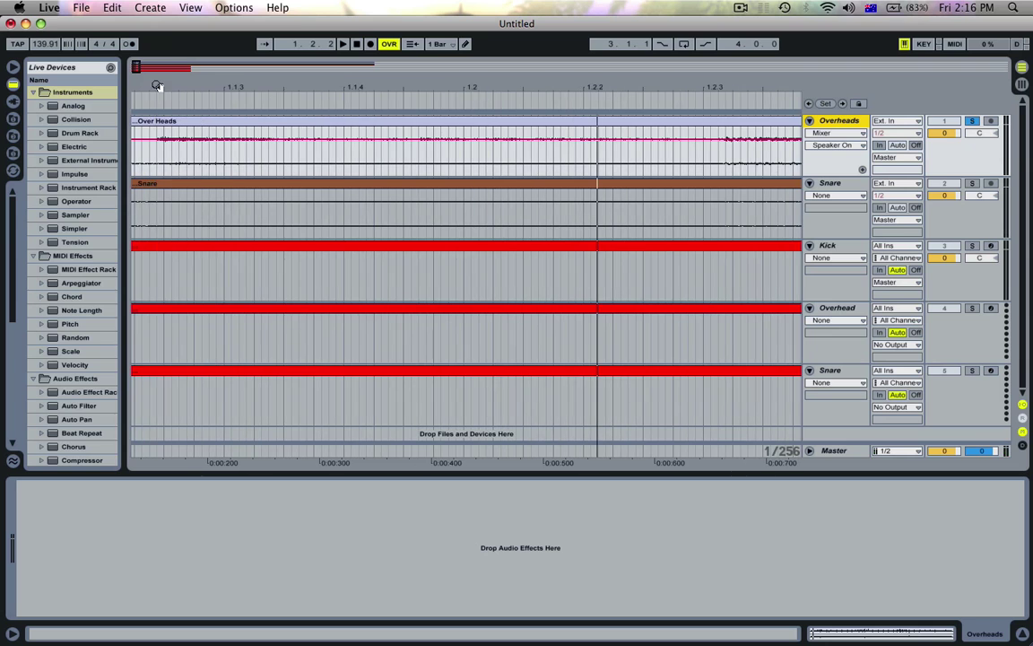
{"action": "left_click_drag", "start_coordinate": [157, 86], "coordinate": [157, 103]}
{"action": "left_click", "coordinate": [173, 152]}
{"action": "key", "text": "space"}
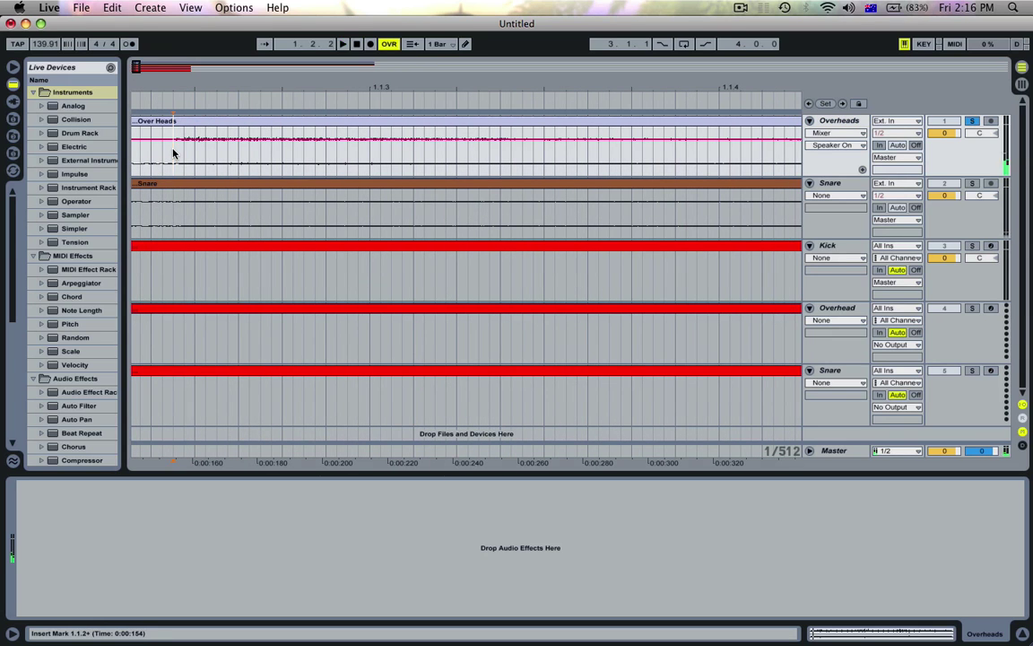
Split the Overheads clip around its first hit, from just after 1.1.2 to 1.1.4
{"action": "left_click_drag", "start_coordinate": [395, 73], "coordinate": [395, 27]}
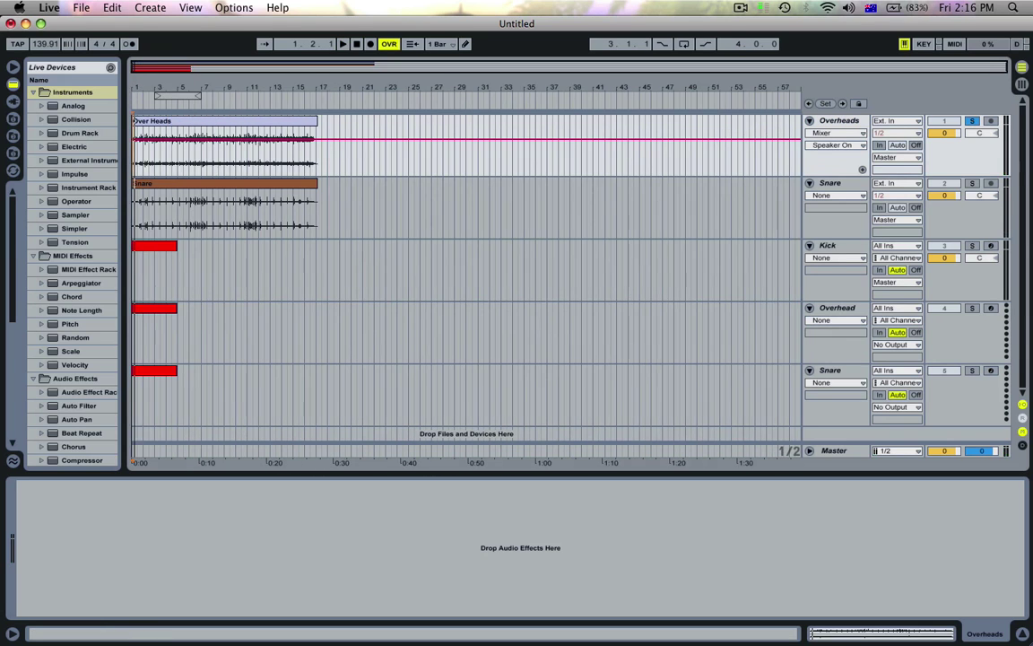
{"action": "left_click_drag", "start_coordinate": [137, 90], "coordinate": [136, 135]}
{"action": "key", "text": "space"}
{"action": "key", "text": "space"}
{"action": "key", "text": "space"}
{"action": "key", "text": "space"}
{"action": "left_click_drag", "start_coordinate": [207, 153], "coordinate": [162, 154]}
{"action": "left_click_drag", "start_coordinate": [167, 91], "coordinate": [415, 166]}
{"action": "left_click", "coordinate": [141, 159]}
{"action": "key", "text": "space"}
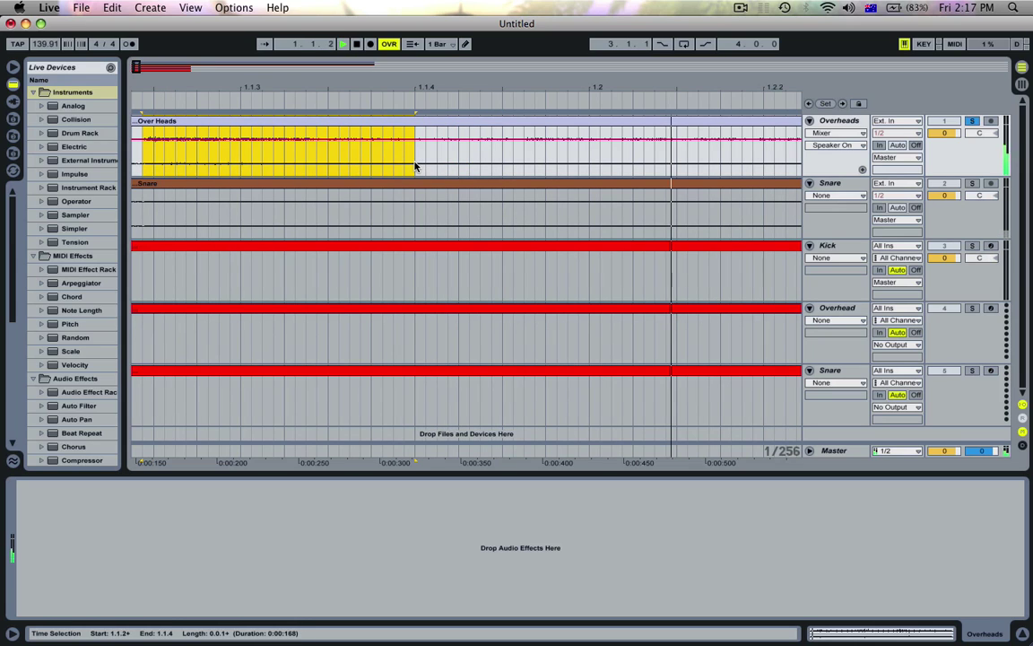
{"action": "key", "text": "space"}
{"action": "key", "text": "super+e"}
Delete the Overheads audio before and after the separated slice and select the Overhead MIDI track
{"action": "left_click_drag", "start_coordinate": [225, 82], "coordinate": [177, 77]}
{"action": "left_click", "coordinate": [175, 119]}
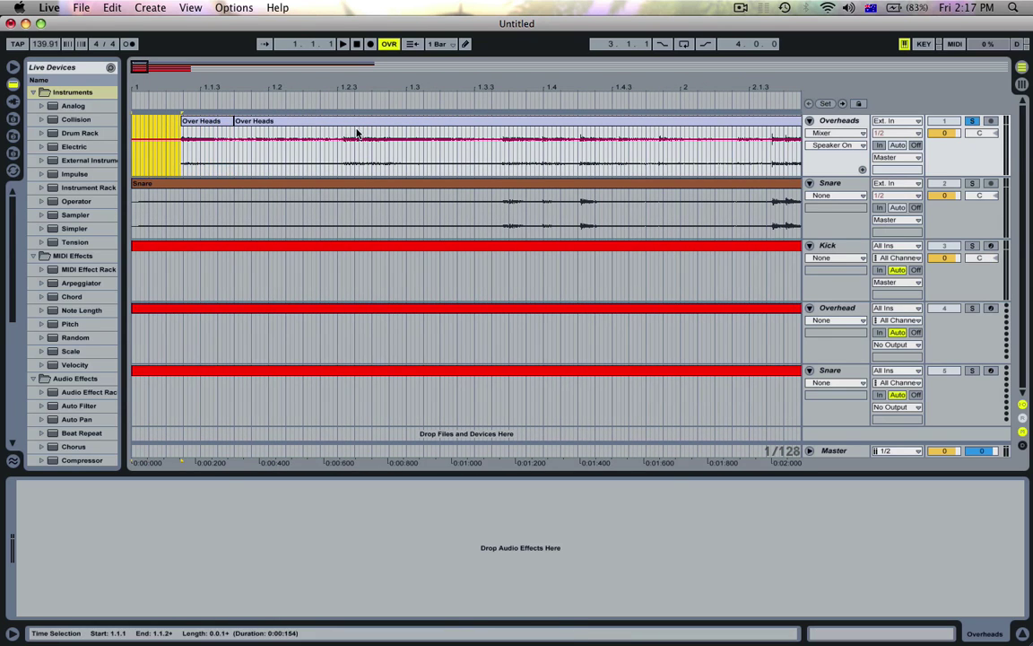
{"action": "key", "text": "Delete"}
{"action": "left_click", "coordinate": [329, 122]}
{"action": "left_click", "coordinate": [833, 307]}
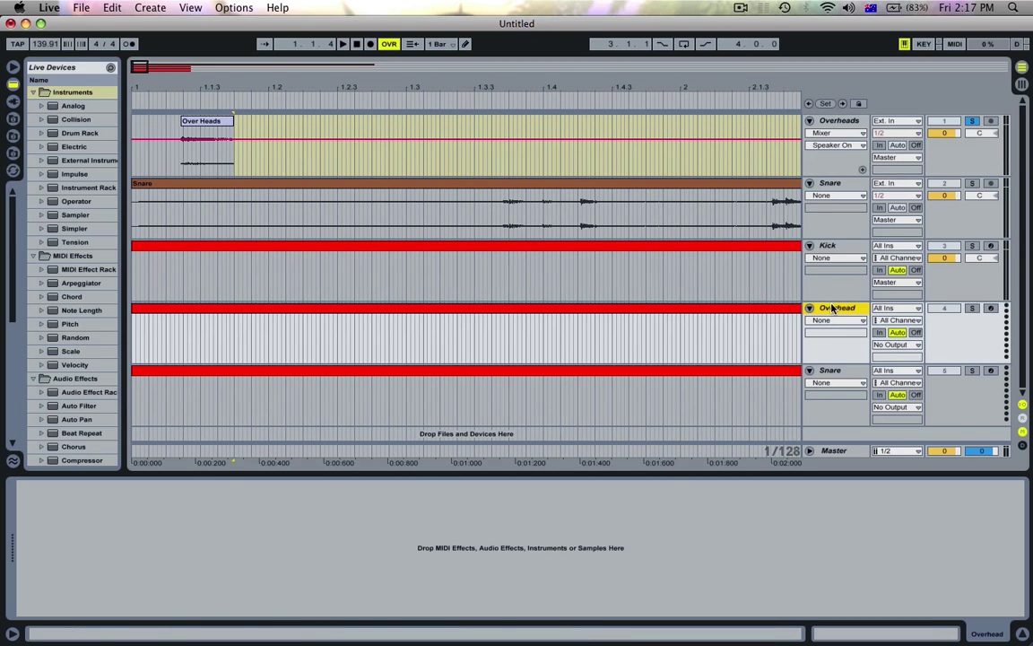
Load the overhead slice into a Simpler on the Overhead MIDI track and delete the original Overheads audio track
{"action": "left_click_drag", "start_coordinate": [196, 126], "coordinate": [212, 578]}
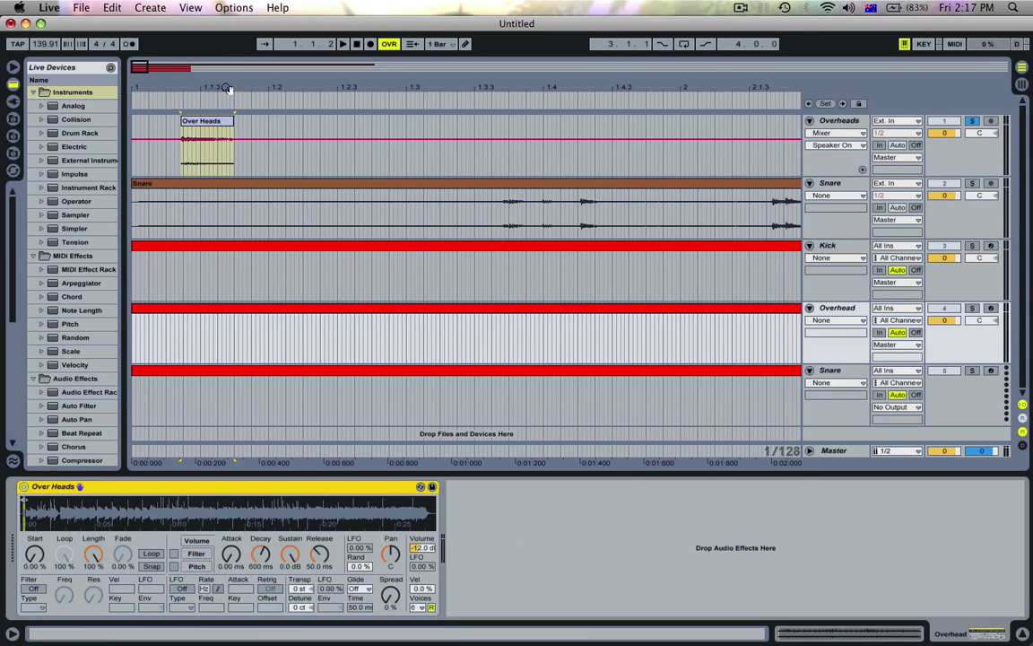
{"action": "left_click_drag", "start_coordinate": [225, 88], "coordinate": [286, 98]}
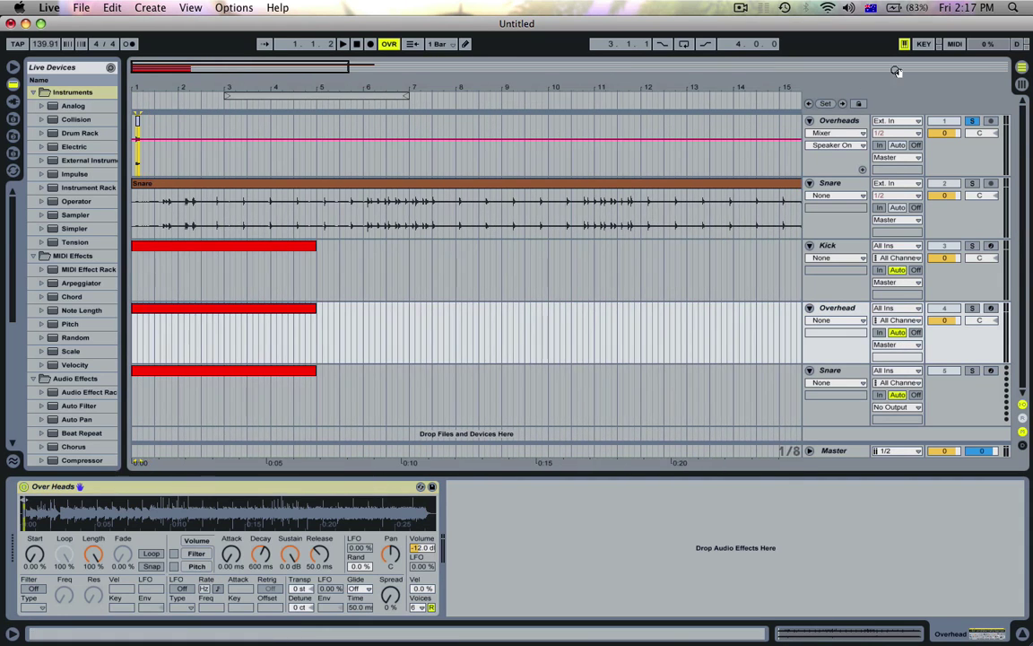
{"action": "left_click", "coordinate": [842, 122]}
{"action": "key", "text": "Delete"}
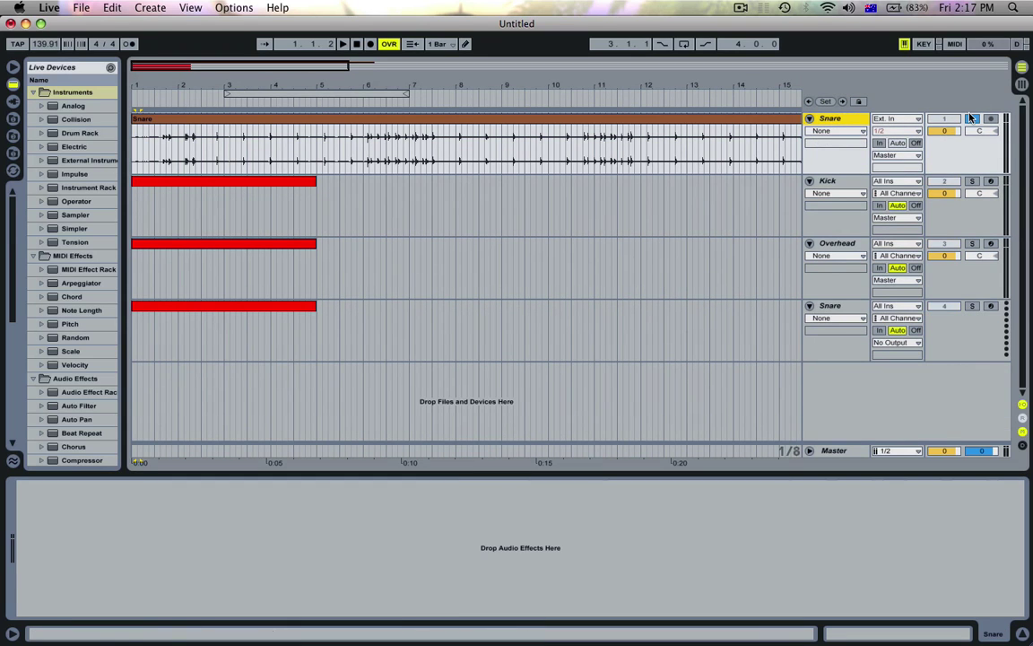
Audition the Snare audio track from 2.1.3 to locate a clean single hit
{"action": "left_click_drag", "start_coordinate": [179, 83], "coordinate": [179, 132]}
{"action": "left_click", "coordinate": [202, 133]}
{"action": "key", "text": "space"}
{"action": "key", "text": "space"}
{"action": "key", "text": "space"}
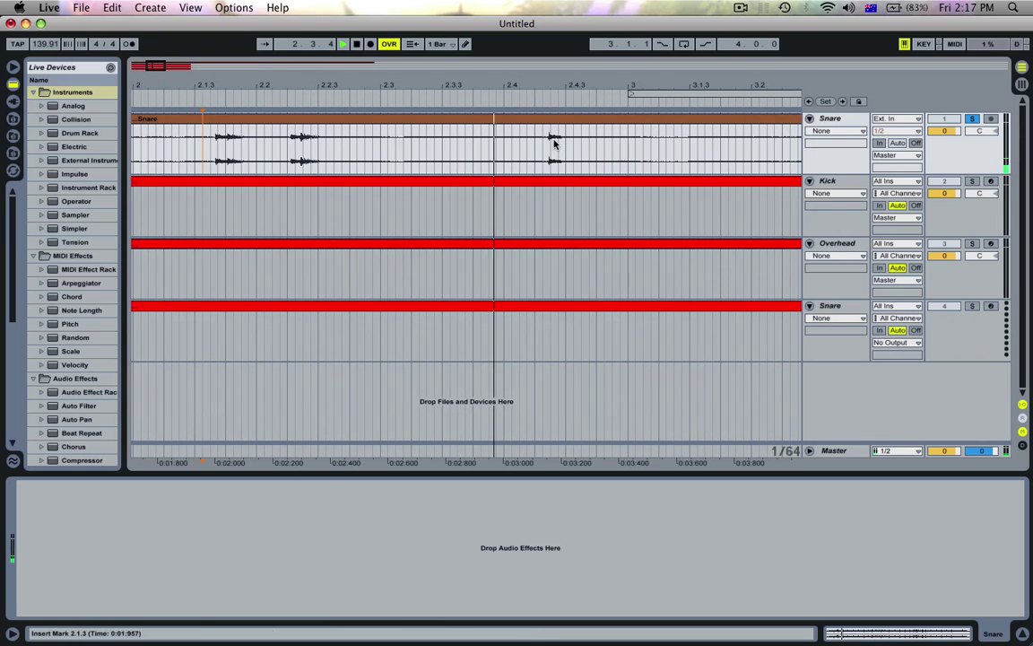
Select the isolated snare hit in the Snare audio from just after 2.4.2 to 2.4.4
{"action": "left_click_drag", "start_coordinate": [560, 84], "coordinate": [460, 135]}
{"action": "left_click_drag", "start_coordinate": [432, 84], "coordinate": [508, 84]}
{"action": "left_click_drag", "start_coordinate": [254, 143], "coordinate": [676, 134]}
{"action": "left_click_drag", "start_coordinate": [581, 85], "coordinate": [472, 85]}
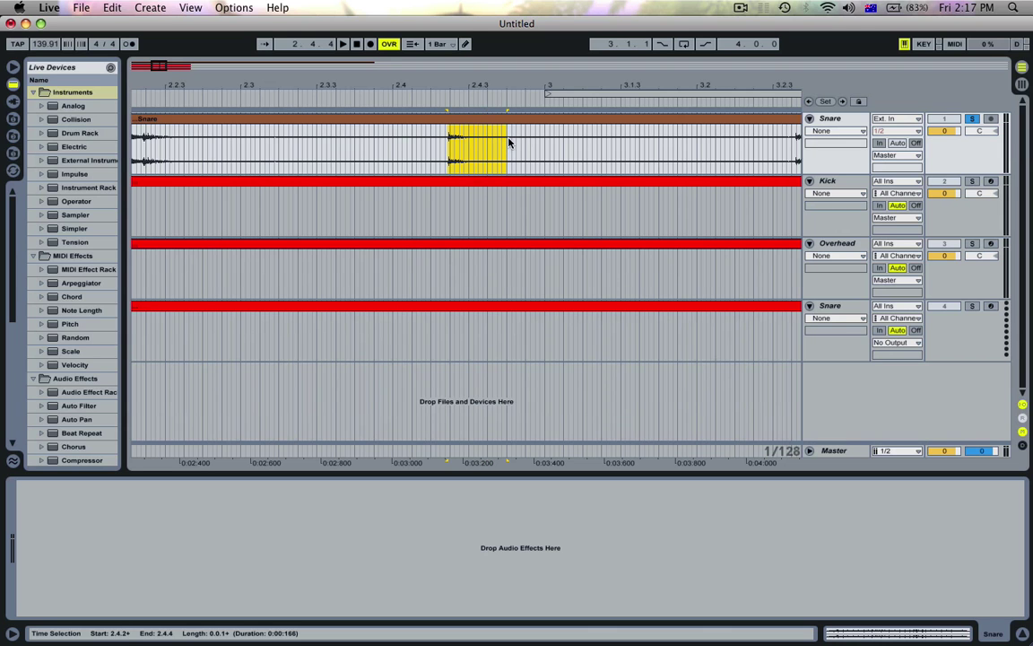
{"action": "mouse_move", "coordinate": [470, 86]}
{"action": "left_mouse_down"}
{"action": "mouse_move", "coordinate": [473, 112]}
{"action": "mouse_move", "coordinate": [410, 108]}
{"action": "mouse_move", "coordinate": [396, 86]}
{"action": "left_mouse_up"}
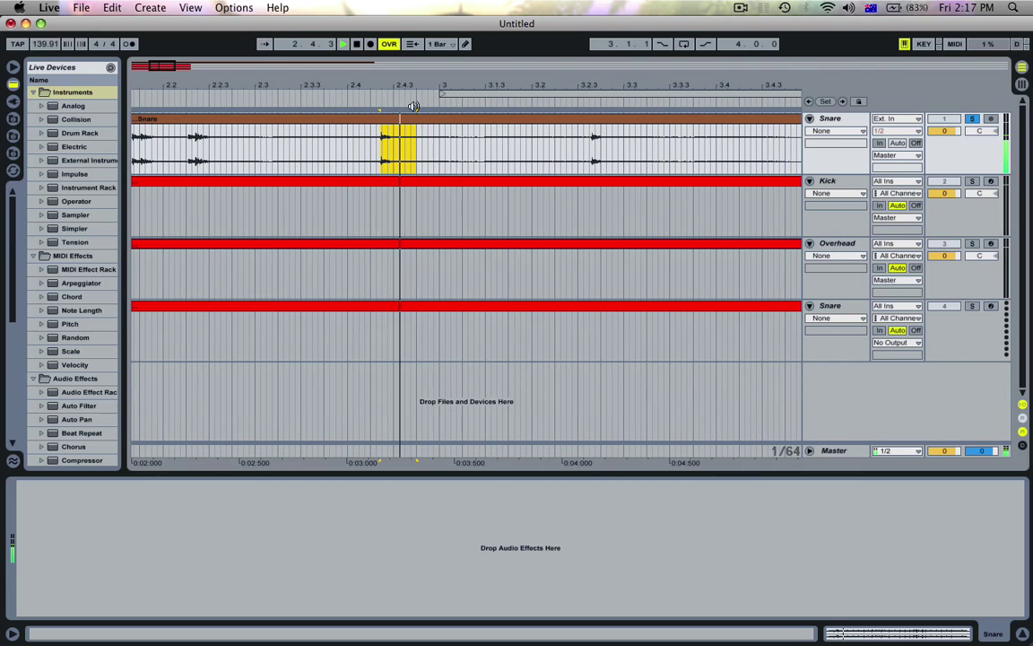
Extend the snare hit selection to 3.1.2, auditioning its decay, and split the Snare clip at the selection edges
{"action": "left_click", "coordinate": [440, 144], "text": "shift"}
{"action": "key", "text": "space"}
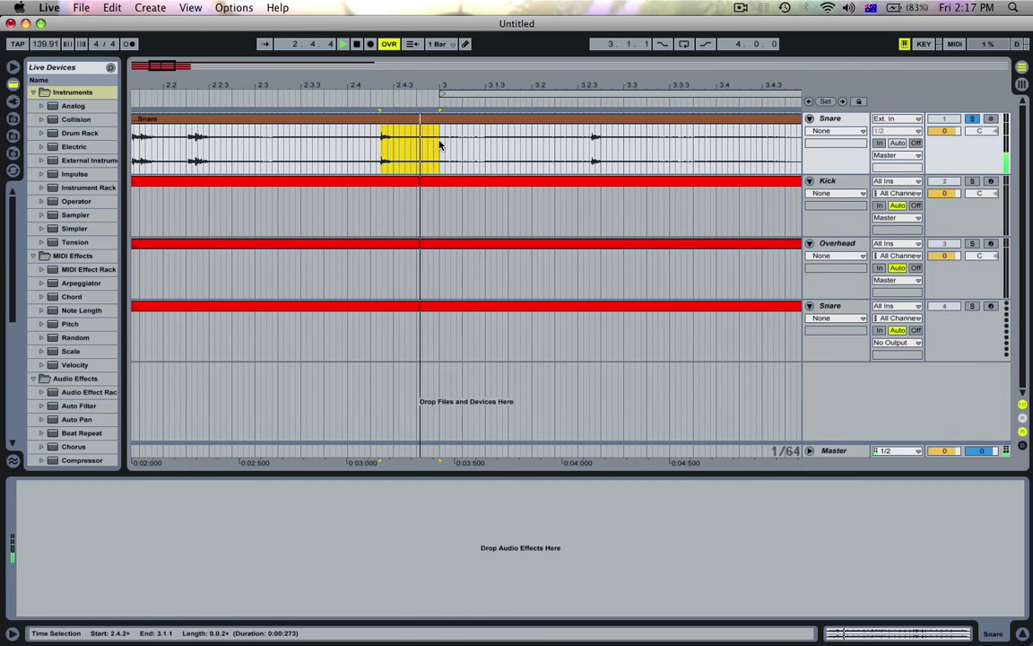
{"action": "key", "text": "space"}
{"action": "left_click", "coordinate": [464, 143], "text": "shift"}
{"action": "key", "text": "space"}
{"action": "key", "text": "space"}
{"action": "key", "text": "super+e"}
Delete the Snare audio before and after the separated slice and select the Snare MIDI track
{"action": "left_click", "coordinate": [370, 120]}
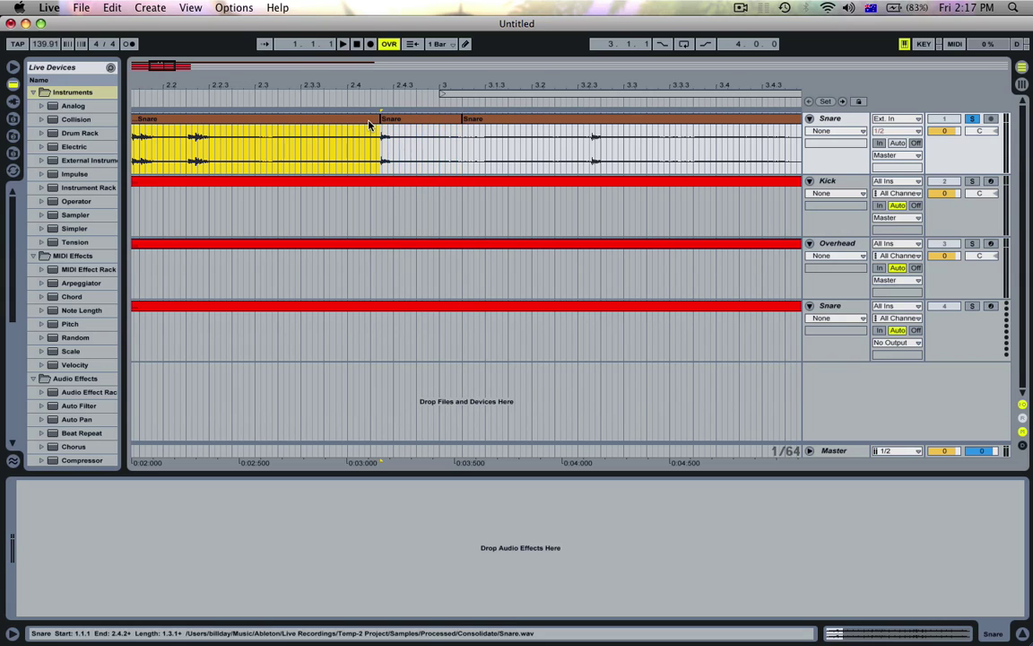
{"action": "key", "text": "Delete"}
{"action": "left_click", "coordinate": [477, 120]}
{"action": "key", "text": "Delete"}
{"action": "left_click", "coordinate": [832, 309]}
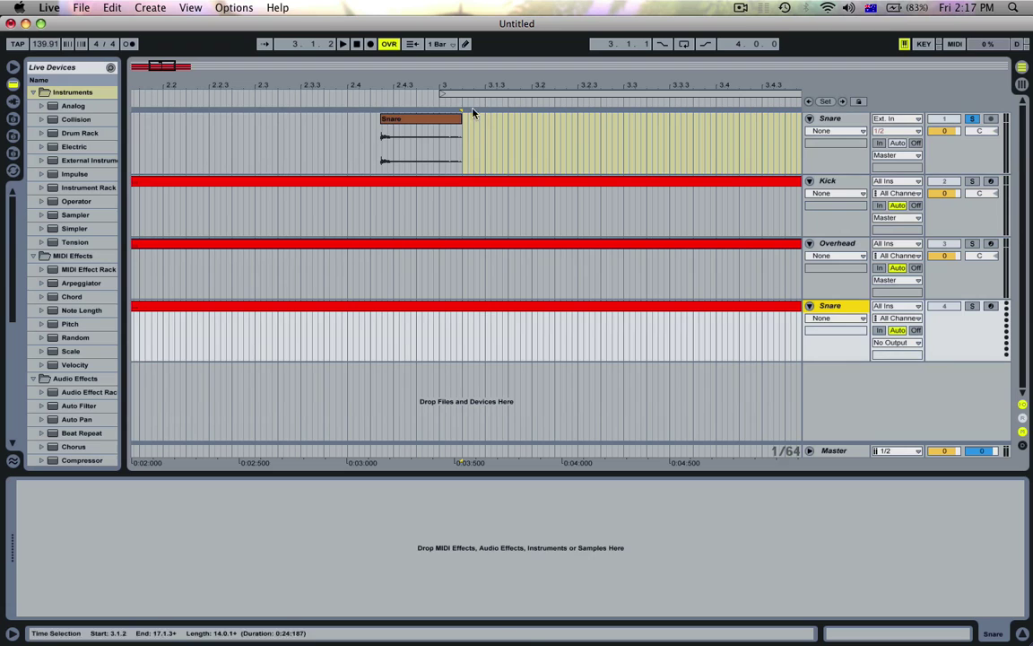
Load the snare slice into a Simpler on the Snare MIDI track and delete the original Snare audio track
{"action": "mouse_move", "coordinate": [399, 143]}
{"action": "left_mouse_down"}
{"action": "mouse_move", "coordinate": [293, 403]}
{"action": "mouse_move", "coordinate": [248, 570]}
{"action": "left_mouse_up"}
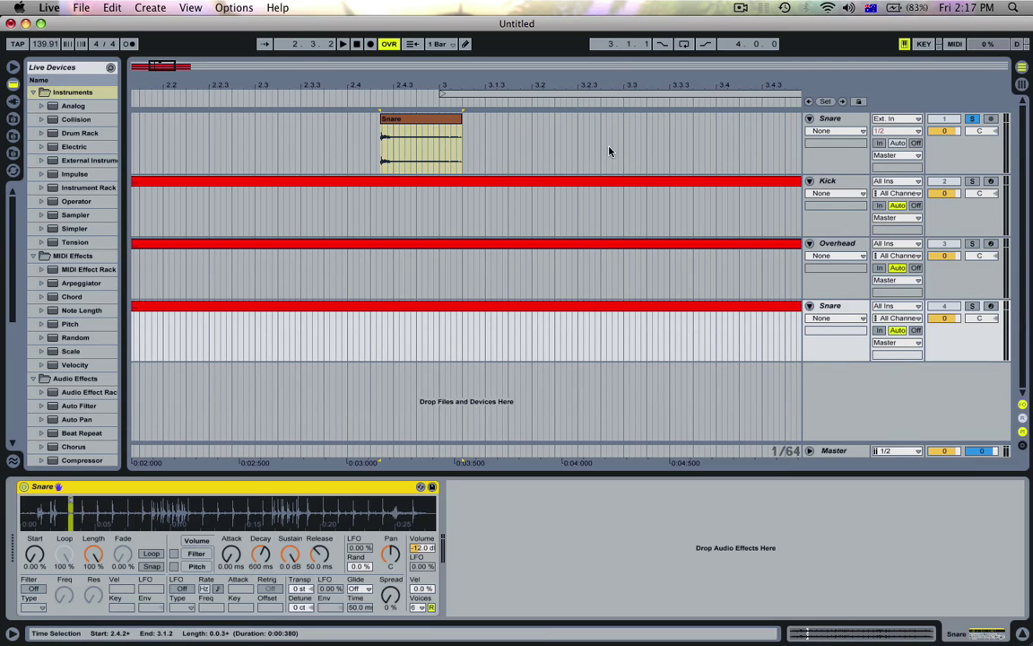
{"action": "left_click", "coordinate": [832, 121]}
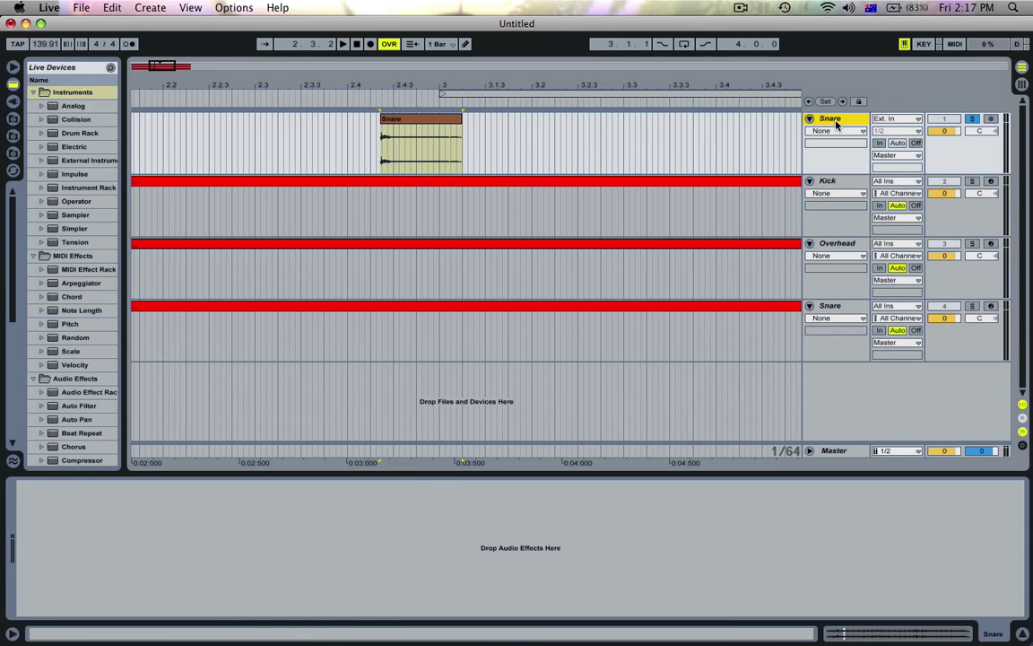
{"action": "key", "text": "Delete"}
Loop the arrangement across the four-bar Kick, Overhead and Snare MIDI clips from 1.1.1 to 5.1.1
{"action": "left_click_drag", "start_coordinate": [470, 77], "coordinate": [599, 18]}
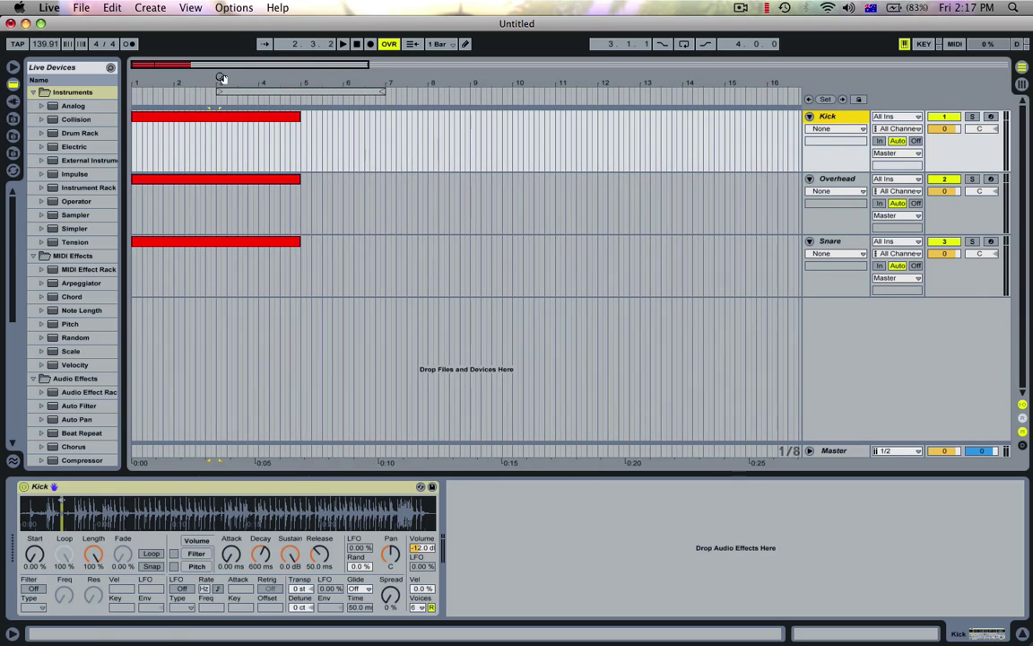
{"action": "left_click", "coordinate": [203, 120]}
{"action": "left_click", "coordinate": [189, 242], "text": "shift"}
{"action": "key", "text": "super+l"}
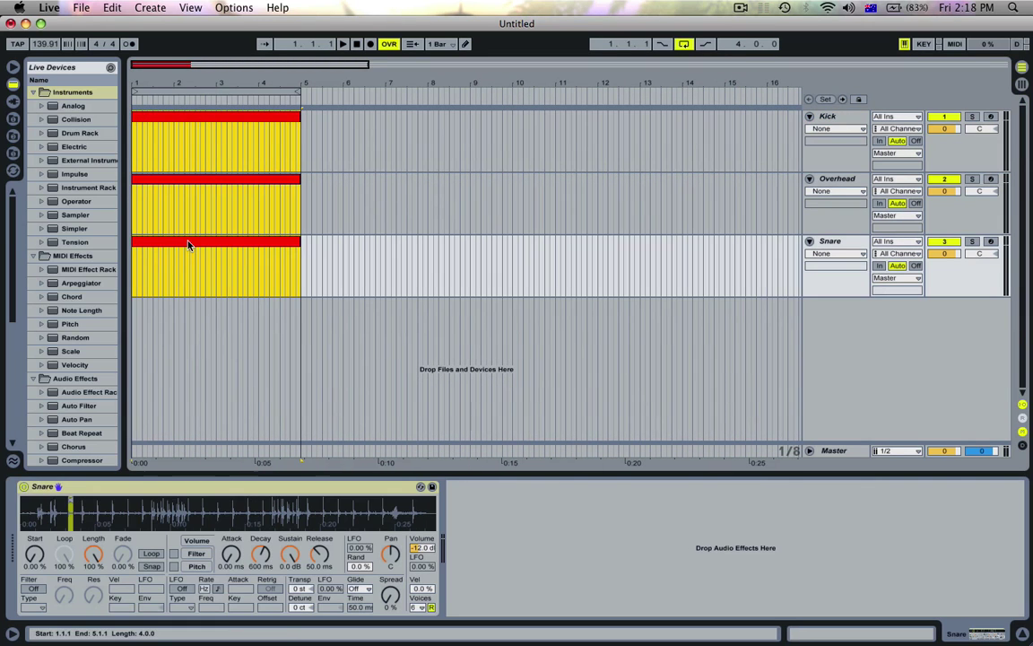
Open the Kick MIDI clip and place two consecutive C3 notes at 1.1.1 and 1.1.3, each two sixteenths long
{"action": "double_click", "coordinate": [143, 116]}
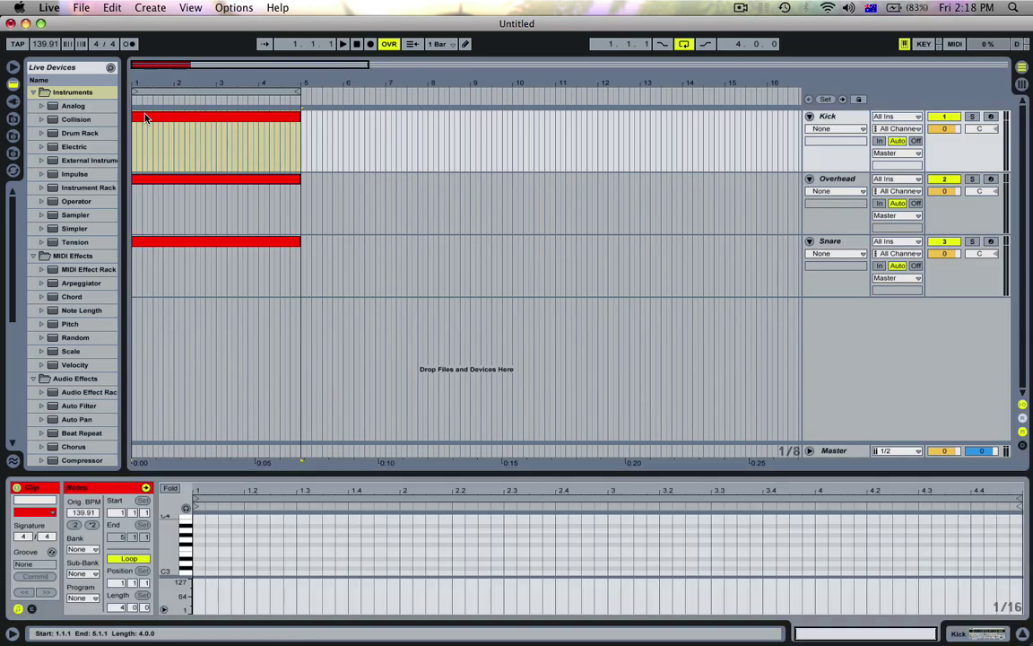
{"action": "double_click", "coordinate": [200, 573]}
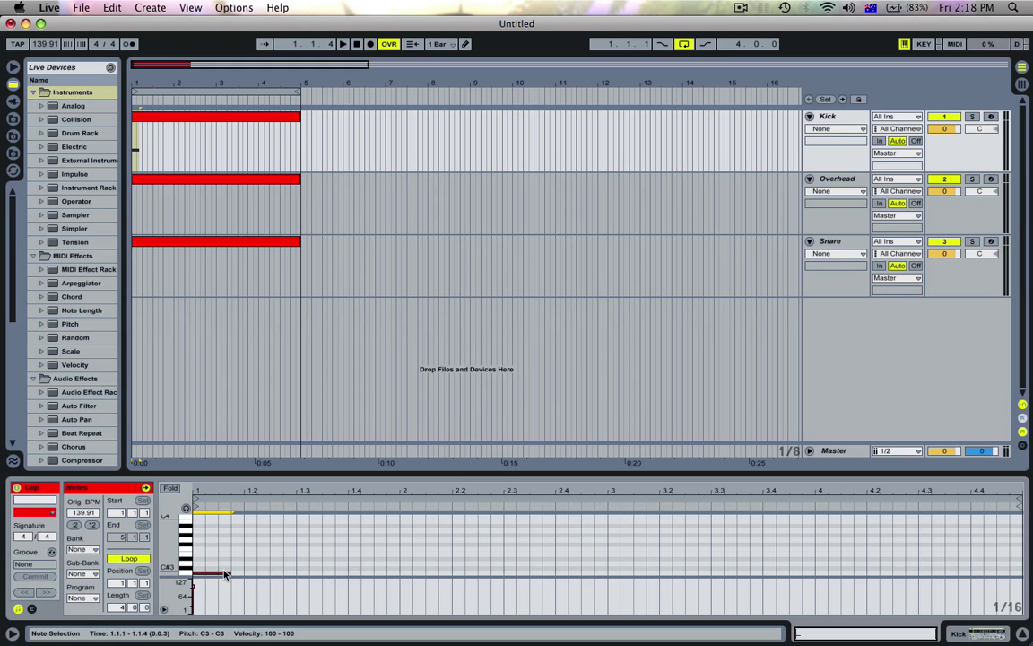
{"action": "key", "text": "super+d"}
{"action": "key", "text": "space"}
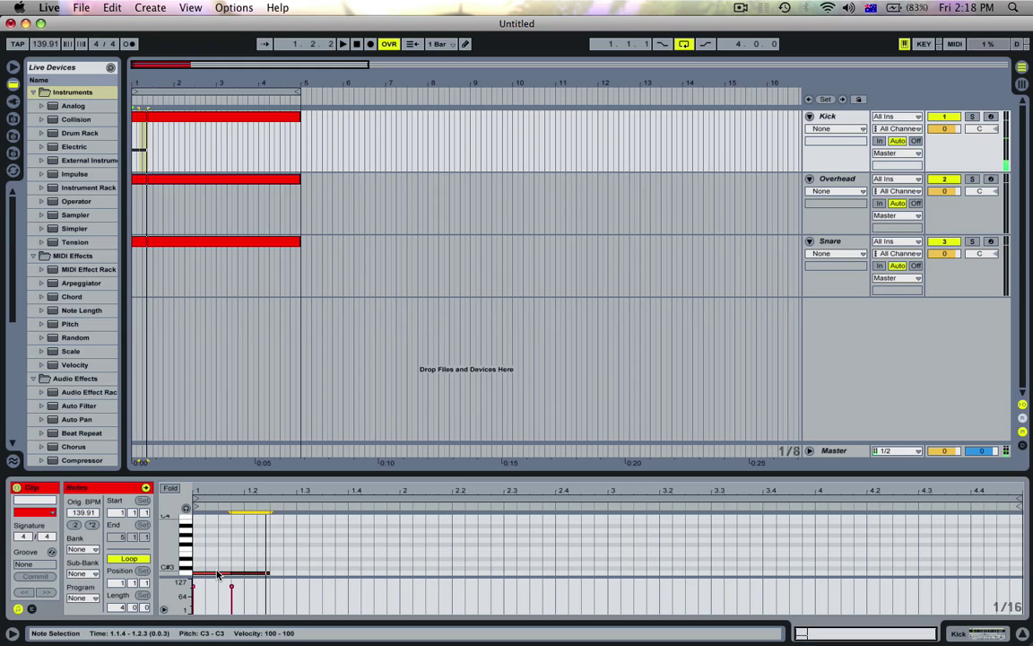
{"action": "key", "text": "Left"}
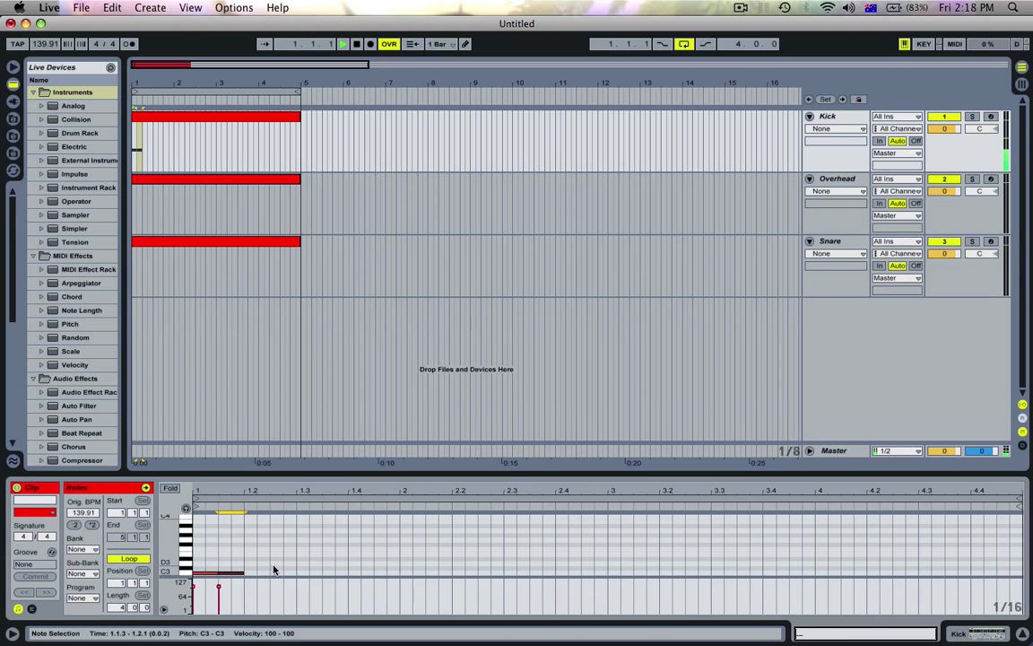
Duplicate the pair of kick notes to beat 1.3 and shorten the Kick clip's loop to one bar
{"action": "left_click_drag", "start_coordinate": [295, 568], "coordinate": [199, 576]}
{"action": "key", "text": "super+d"}
{"action": "key", "text": "super+d"}
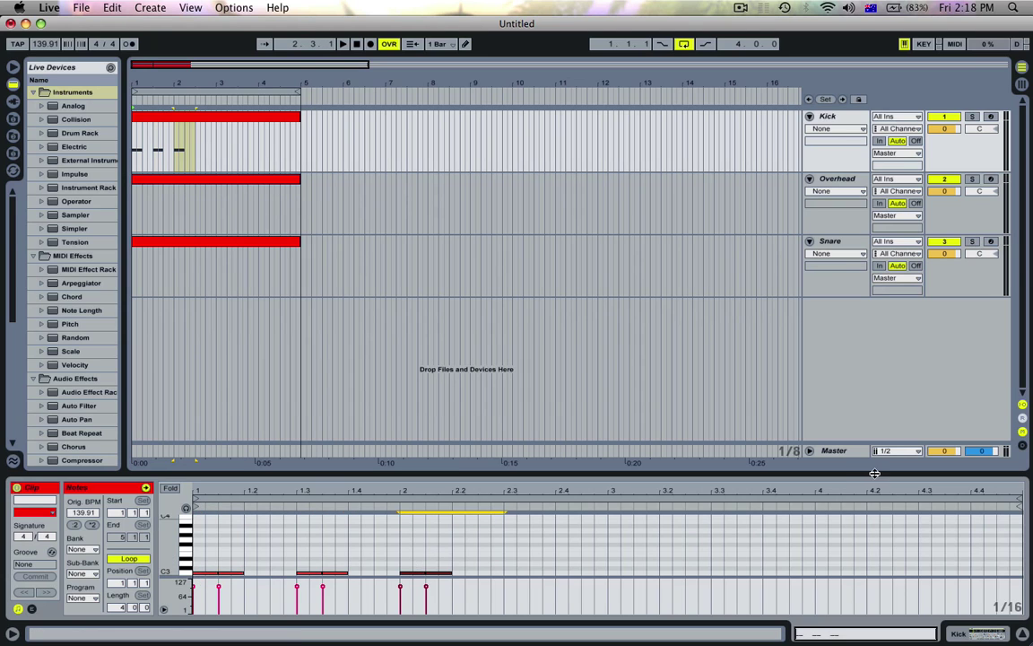
{"action": "key", "text": "super+z"}
{"action": "mouse_move", "coordinate": [1016, 505]}
{"action": "left_mouse_down"}
{"action": "mouse_move", "coordinate": [449, 503]}
{"action": "mouse_move", "coordinate": [415, 500]}
{"action": "mouse_move", "coordinate": [401, 482]}
{"action": "left_mouse_up"}
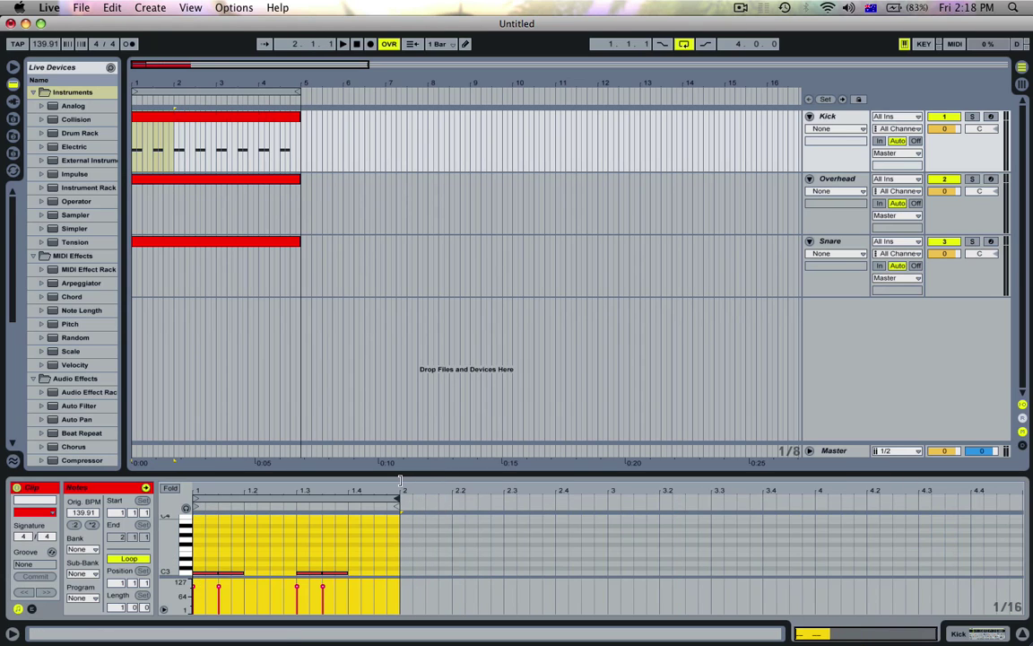
Fill the first bar of the Overhead MIDI clip with sixteenth-long C3 notes and shorten its loop to that bar
{"action": "left_click", "coordinate": [166, 182]}
{"action": "double_click", "coordinate": [198, 570]}
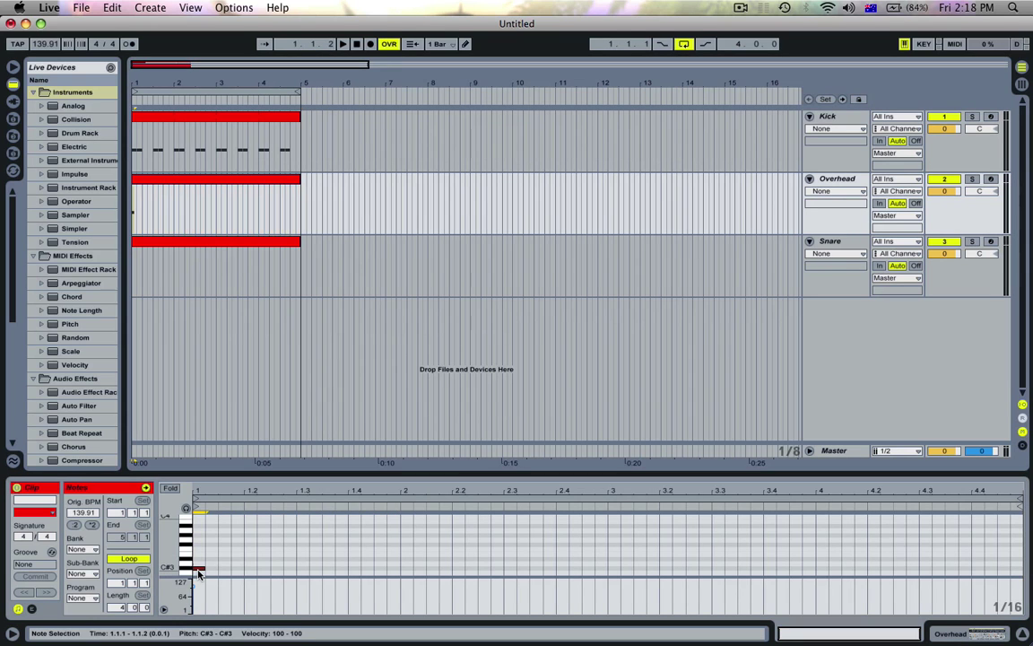
{"action": "key", "text": "Down"}
{"action": "key", "text": "super+d"}
{"action": "key", "text": "super+d"}
{"action": "key", "text": "super+d"}
{"action": "left_click_drag", "start_coordinate": [244, 564], "coordinate": [188, 587]}
{"action": "key", "text": "super+d"}
{"action": "key", "text": "super+d"}
{"action": "key", "text": "super+d"}
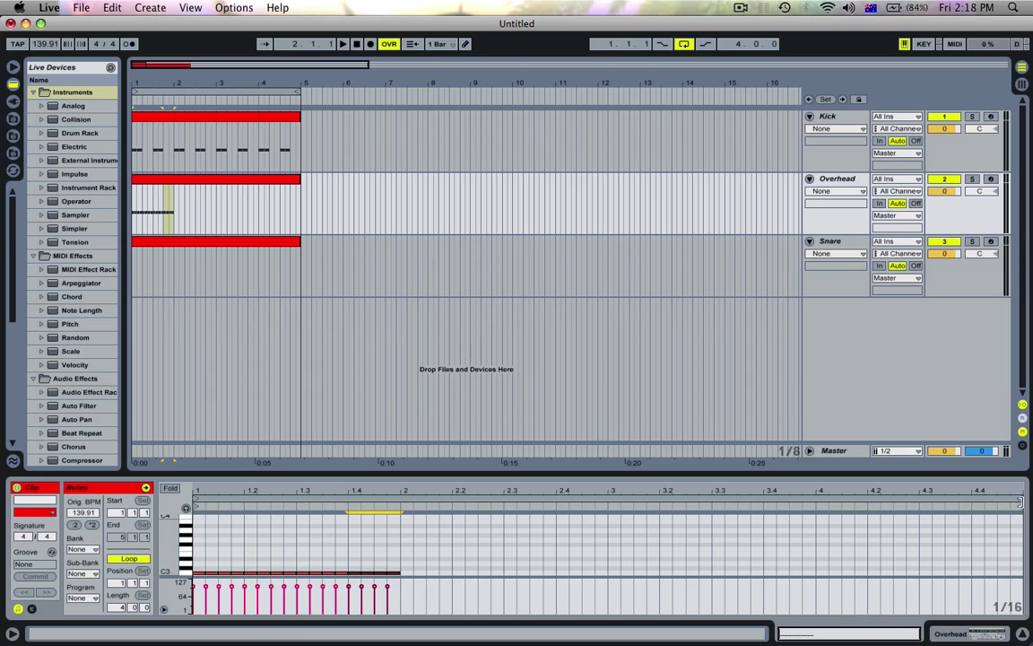
{"action": "left_click_drag", "start_coordinate": [1020, 502], "coordinate": [401, 496]}
{"action": "key", "text": "space"}
Place one-beat C3 notes at 1.2 and 1.4 in the Snare MIDI clip and shorten its loop to one bar
{"action": "left_click", "coordinate": [167, 245]}
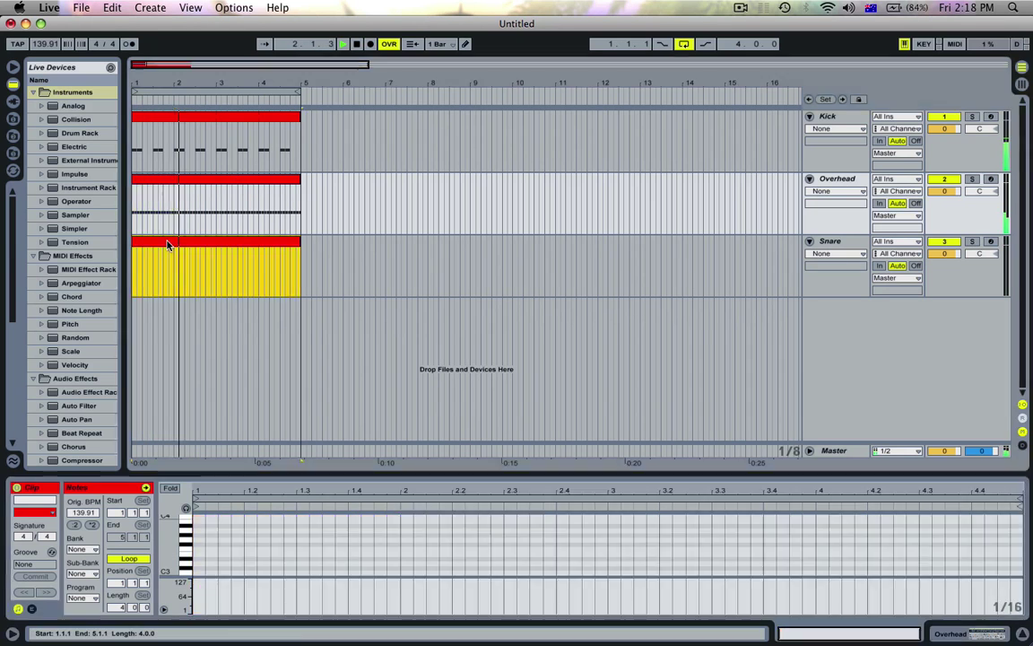
{"action": "key", "text": "space"}
{"action": "key", "text": "space"}
{"action": "key", "text": "space"}
{"action": "double_click", "coordinate": [249, 572]}
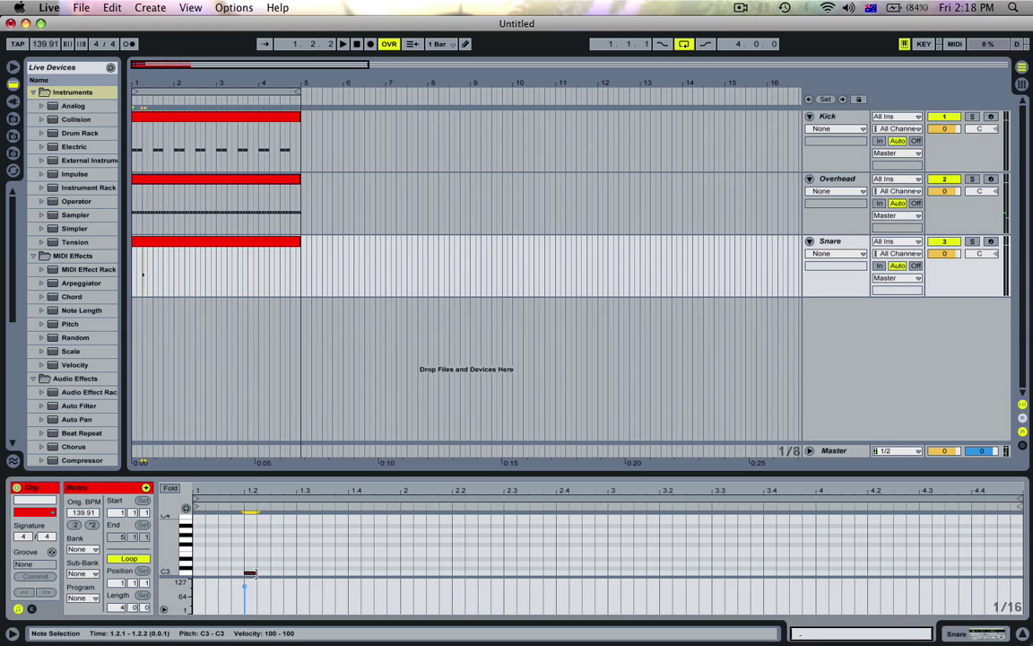
{"action": "left_click_drag", "start_coordinate": [252, 573], "coordinate": [317, 574]}
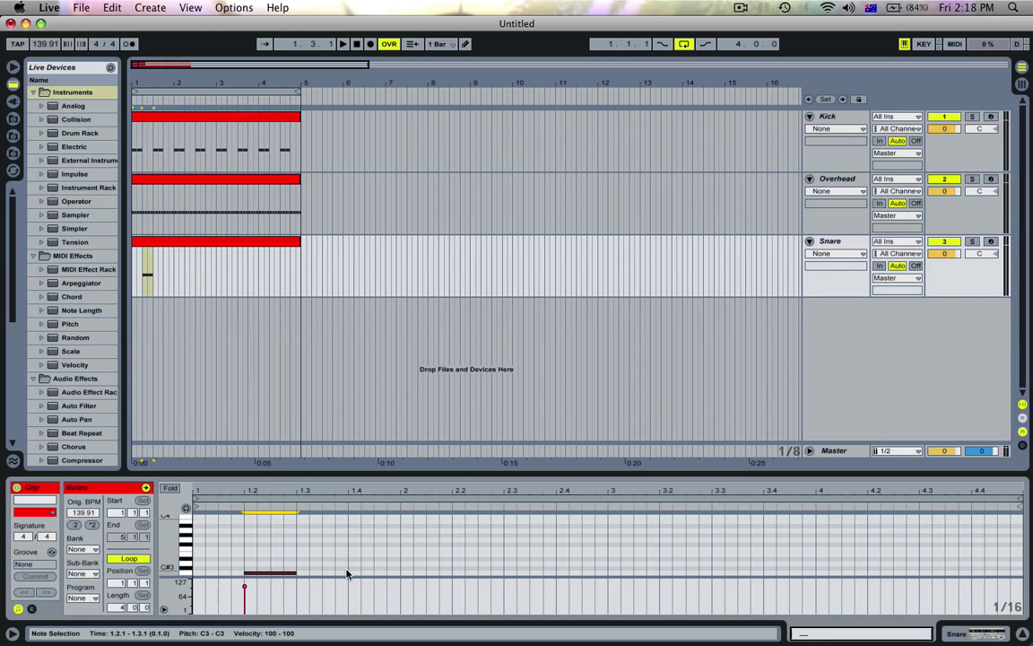
{"action": "double_click", "coordinate": [347, 574]}
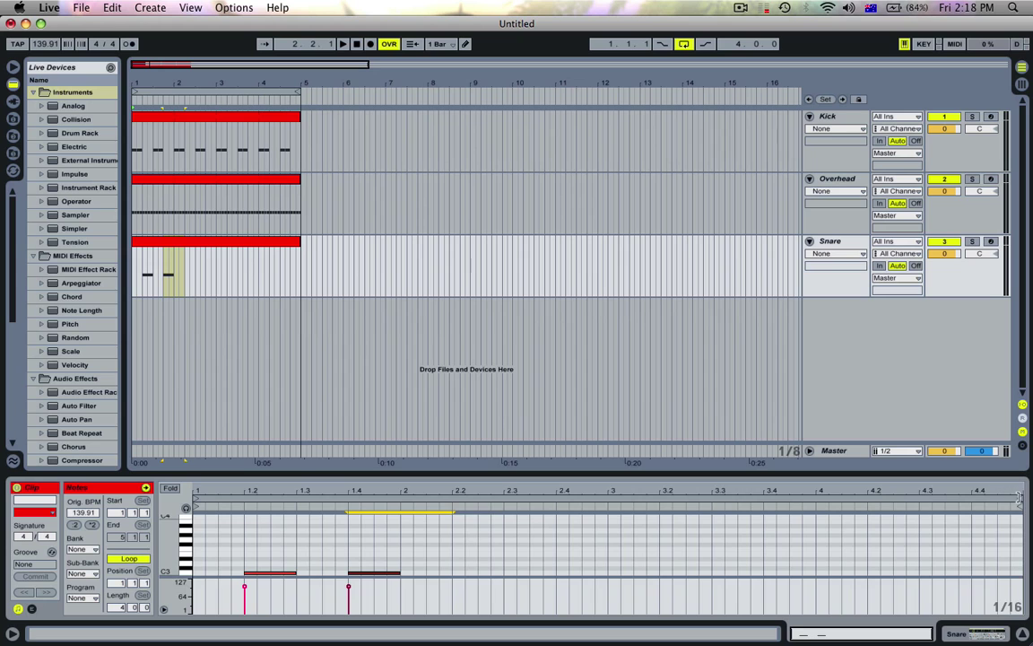
{"action": "left_click_drag", "start_coordinate": [1020, 496], "coordinate": [401, 499]}
{"action": "key", "text": "space"}
Set the Snare Simpler's volume to -9 dB and play back the drum pattern from the start
{"action": "left_click", "coordinate": [852, 243]}
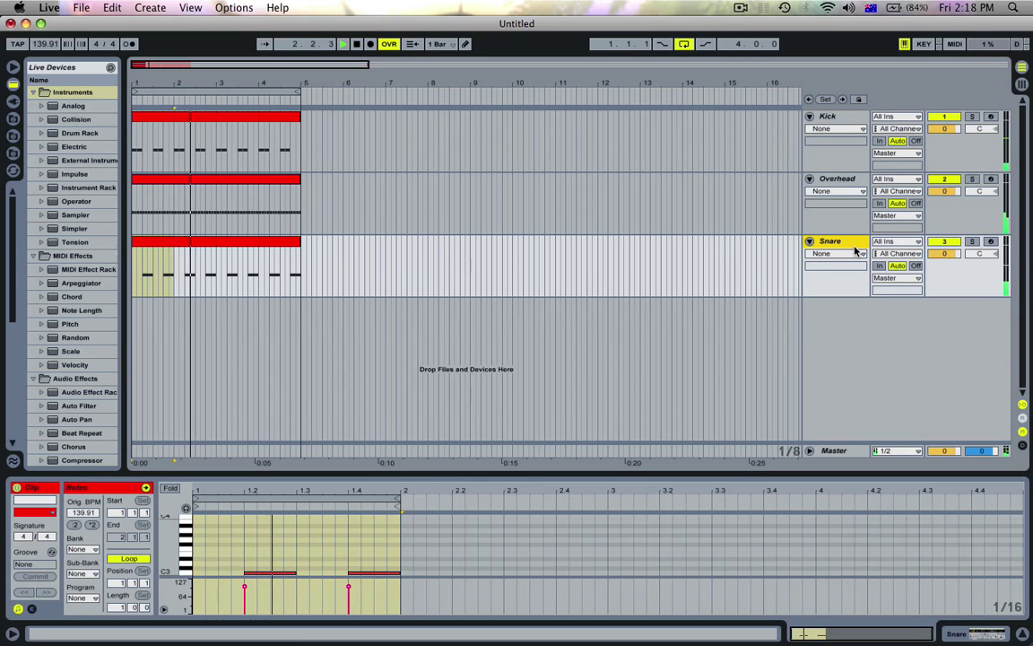
{"action": "double_click", "coordinate": [855, 245]}
{"action": "mouse_move", "coordinate": [424, 547]}
{"action": "left_mouse_down"}
{"action": "mouse_move", "coordinate": [424, 525]}
{"action": "mouse_move", "coordinate": [419, 550]}
{"action": "left_mouse_up"}
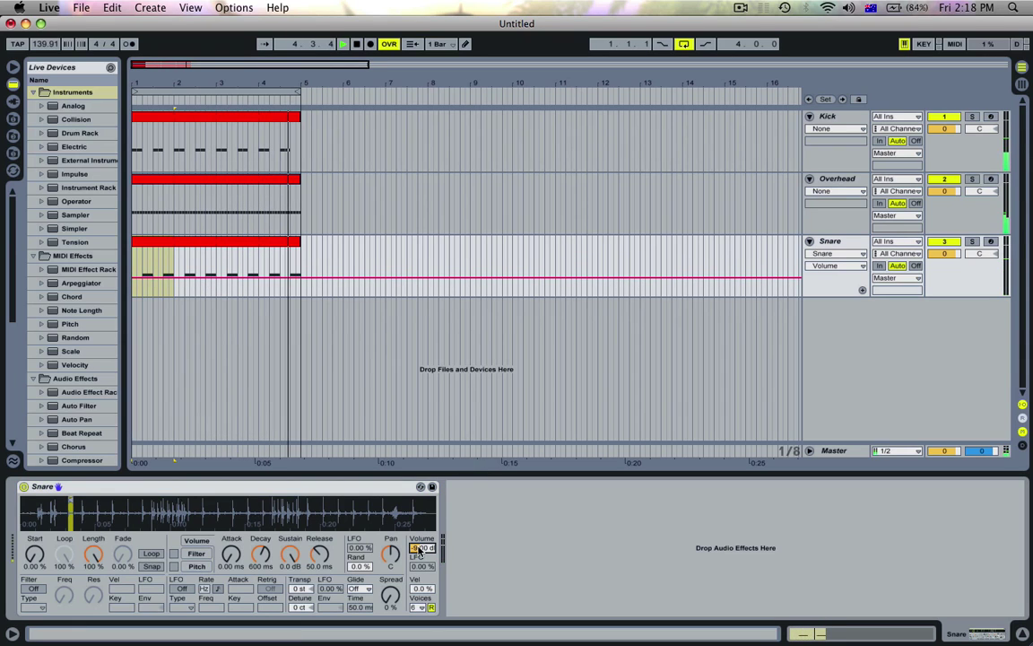
{"action": "key", "text": "space"}
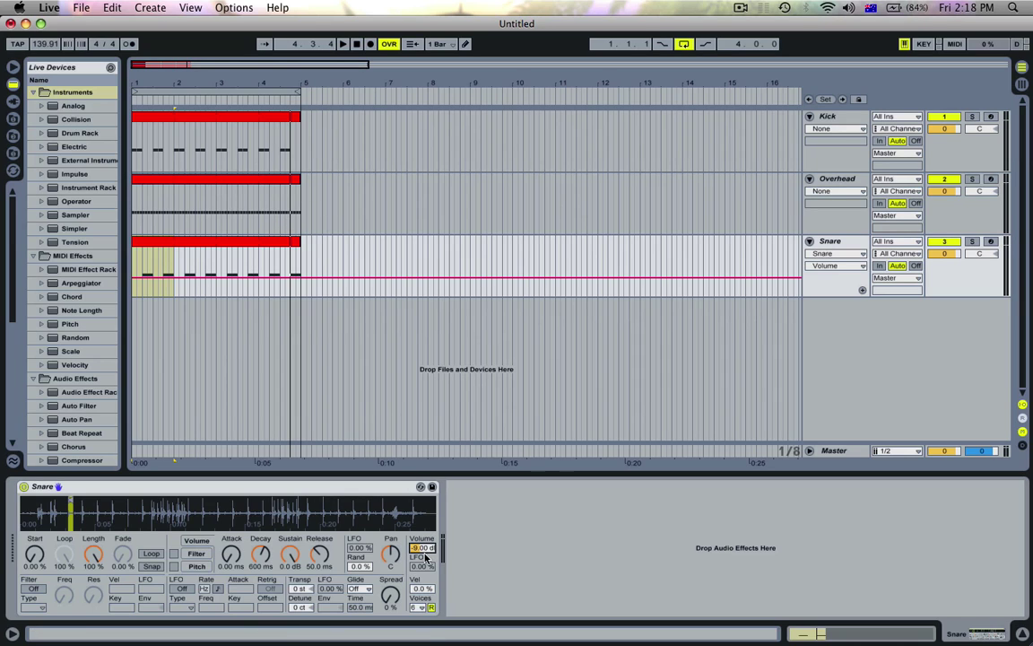
{"action": "key", "text": "space"}
{"action": "left_click_drag", "start_coordinate": [140, 87], "coordinate": [140, 125]}
{"action": "key", "text": "space"}
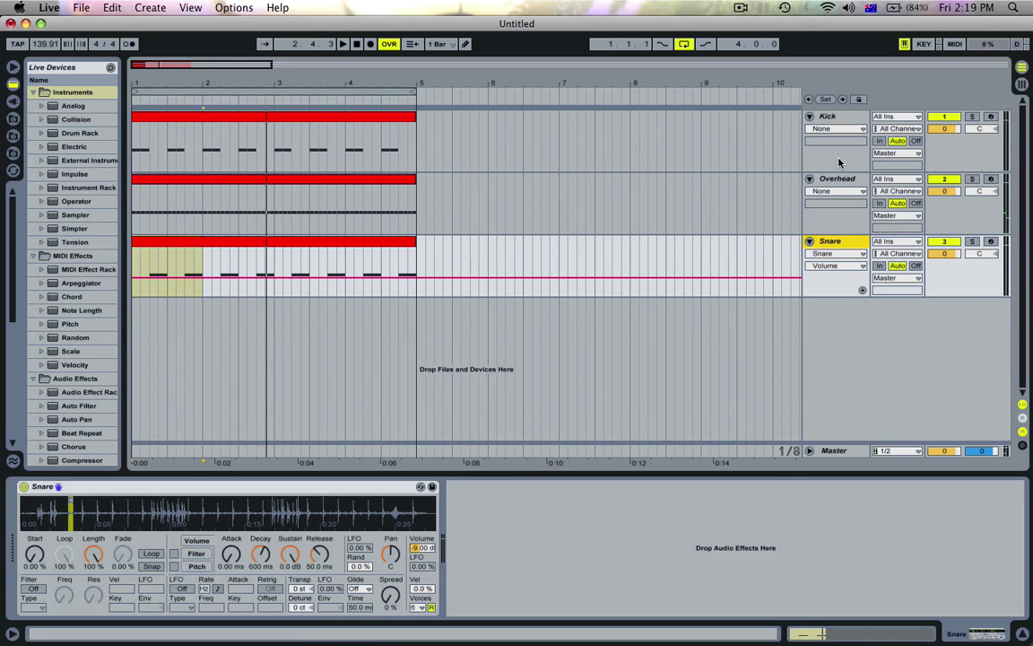
Solo the Overhead MIDI track and insert an Arpeggiator before its Simpler
{"action": "left_click", "coordinate": [832, 177]}
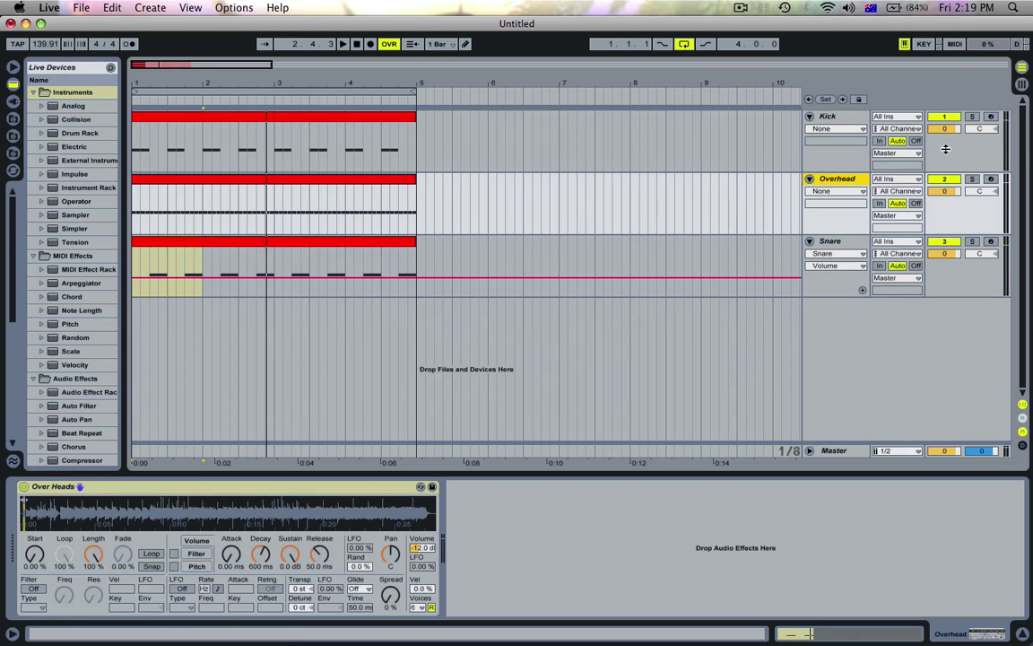
{"action": "left_click", "coordinate": [186, 178]}
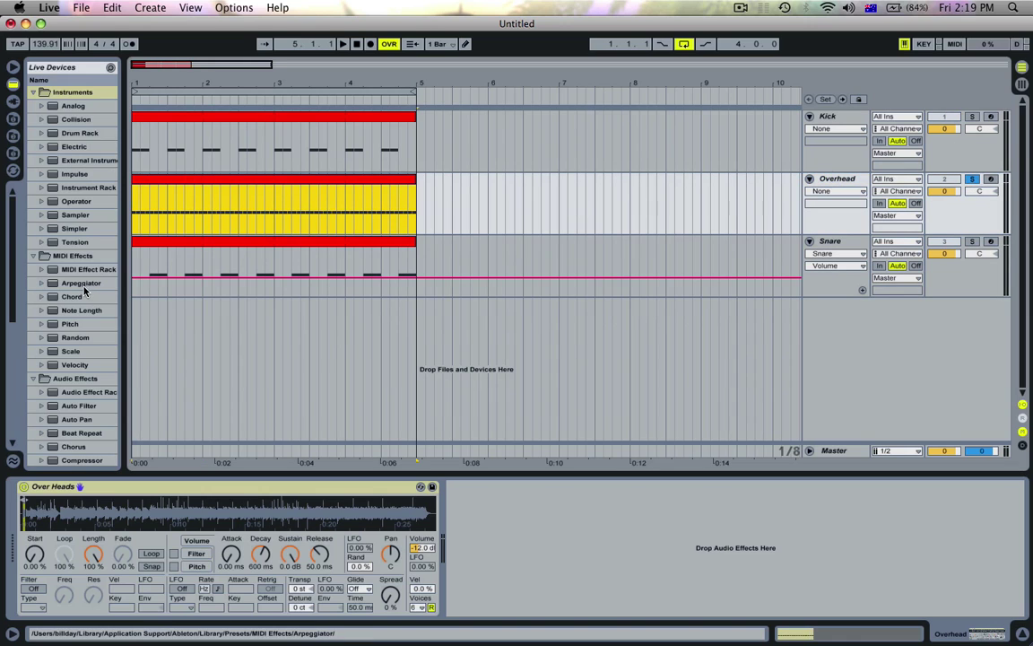
{"action": "left_click_drag", "start_coordinate": [85, 286], "coordinate": [20, 500]}
Set the Arpeggiator's gate to 29% and view its style options, keeping Up
{"action": "left_click_drag", "start_coordinate": [72, 554], "coordinate": [110, 563]}
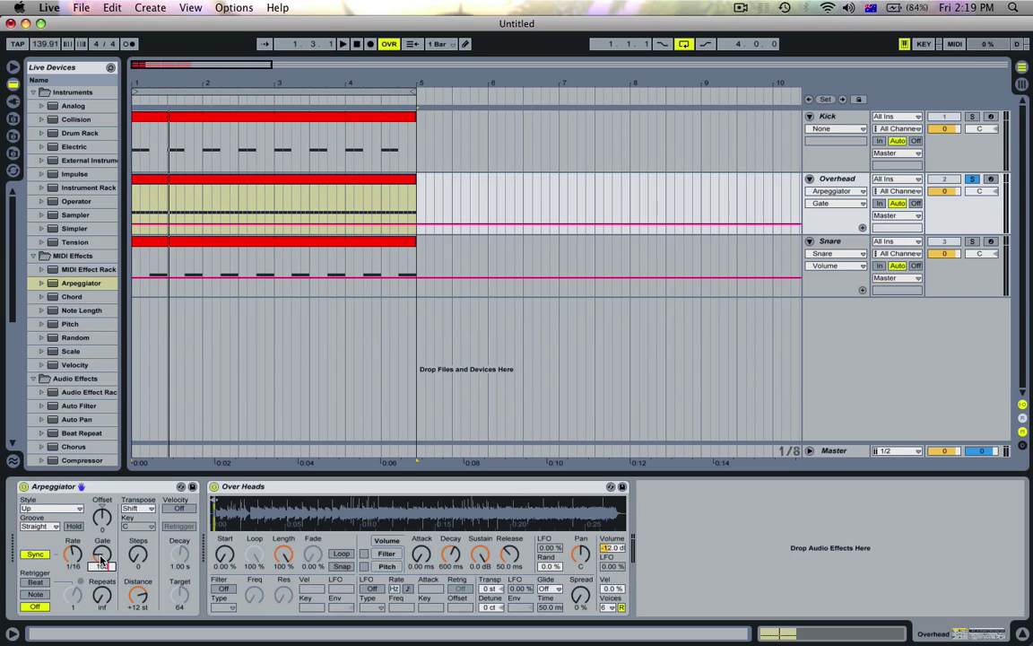
{"action": "left_click_drag", "start_coordinate": [101, 561], "coordinate": [101, 562]}
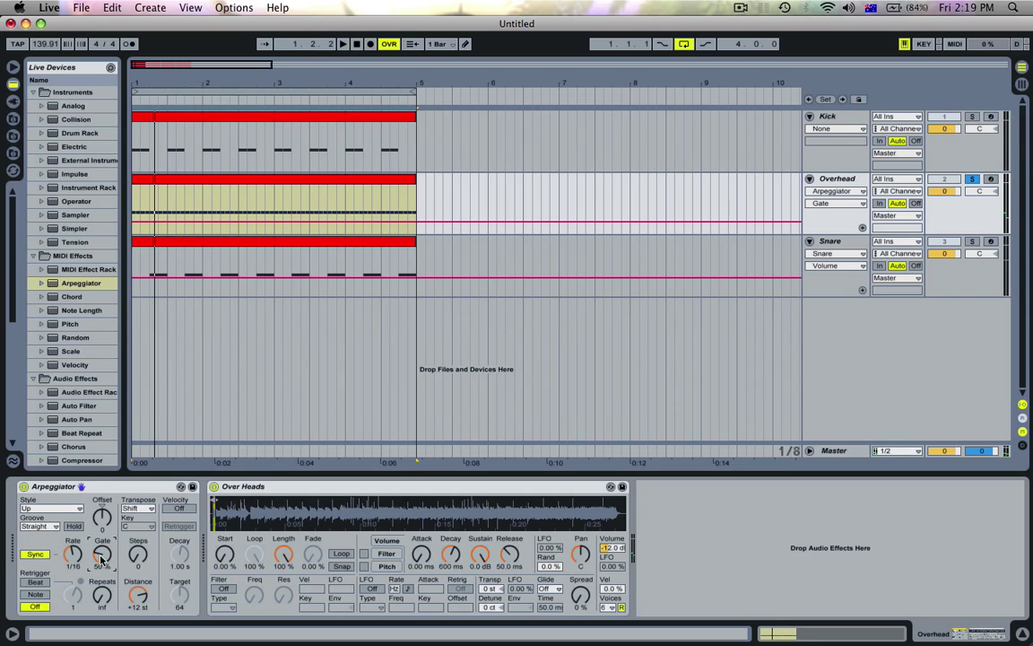
{"action": "left_click_drag", "start_coordinate": [101, 558], "coordinate": [101, 561]}
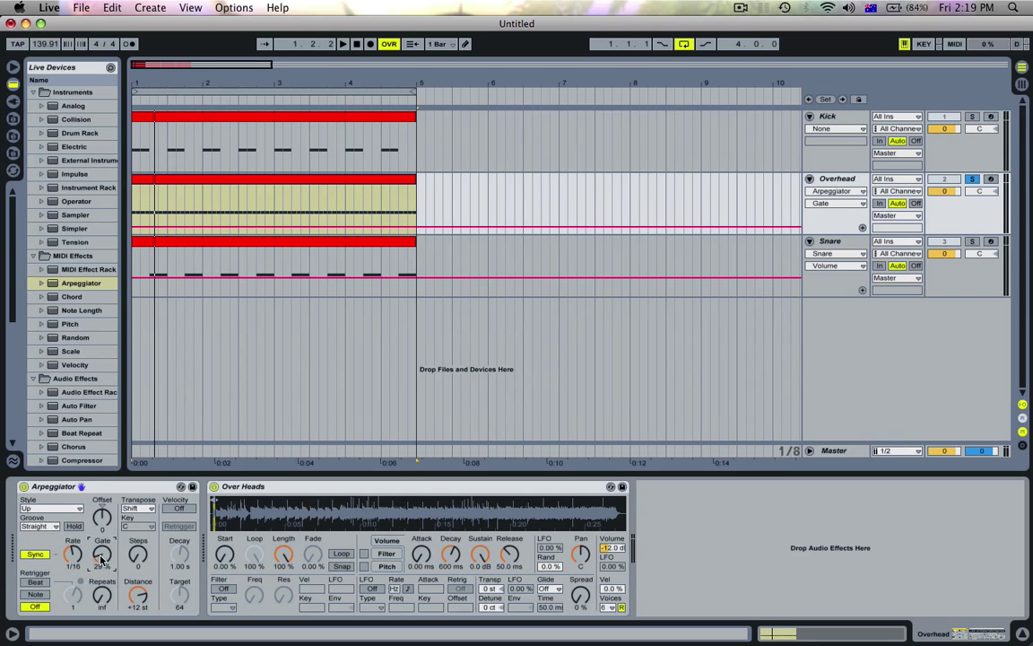
{"action": "left_click", "coordinate": [65, 509]}
{"action": "left_click", "coordinate": [59, 510]}
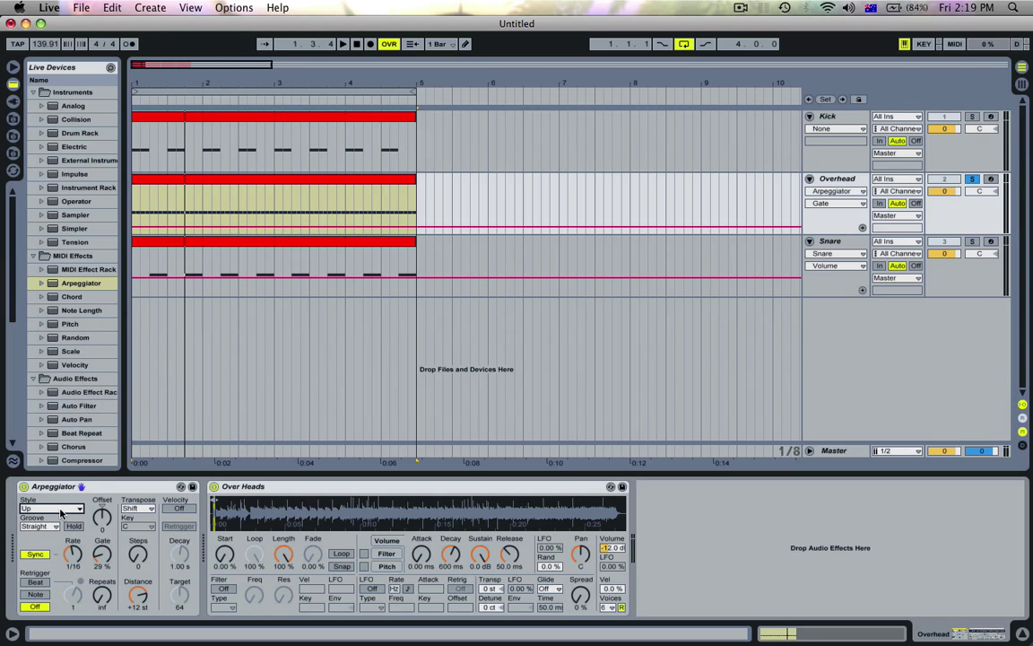
Set the Arpeggiator's groove to Swing 16 and play back the soloed Overhead track
{"action": "left_click", "coordinate": [35, 527]}
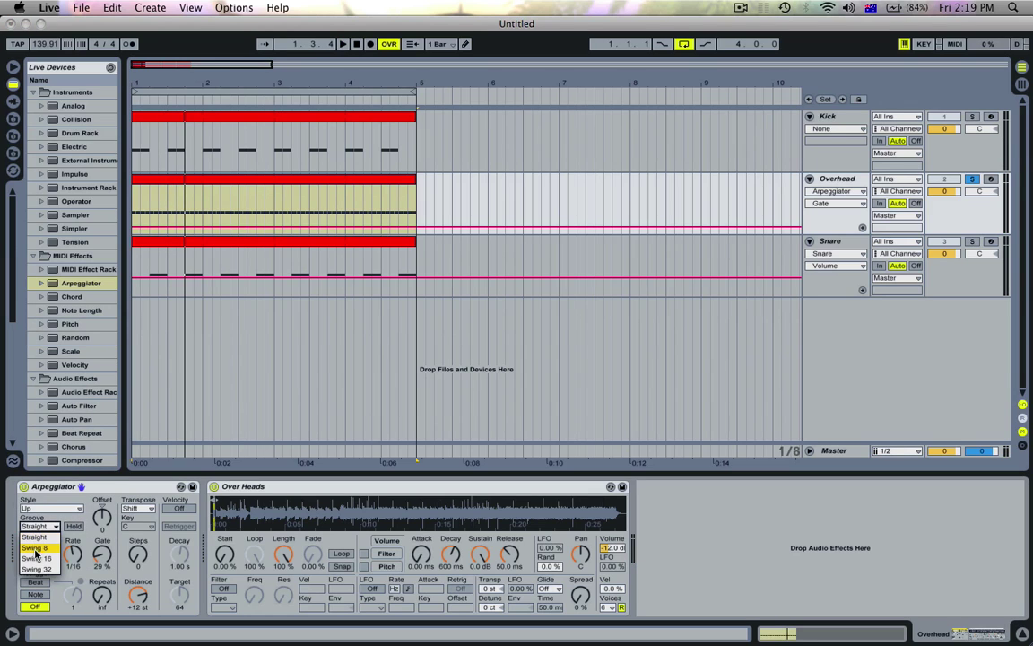
{"action": "left_click", "coordinate": [36, 557]}
{"action": "key", "text": "space"}
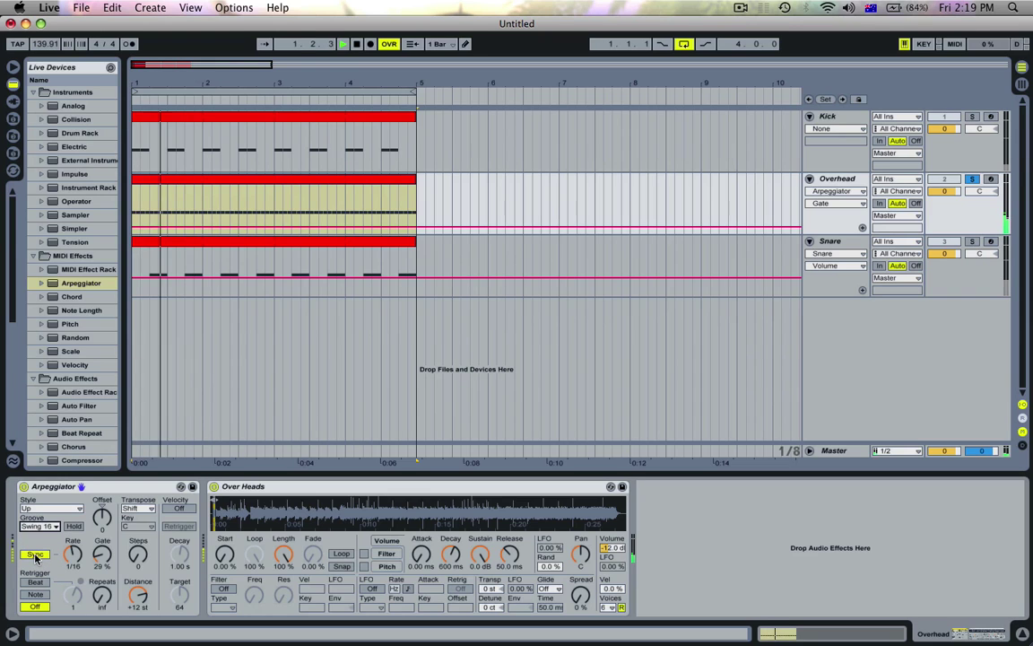
{"action": "key", "text": "space"}
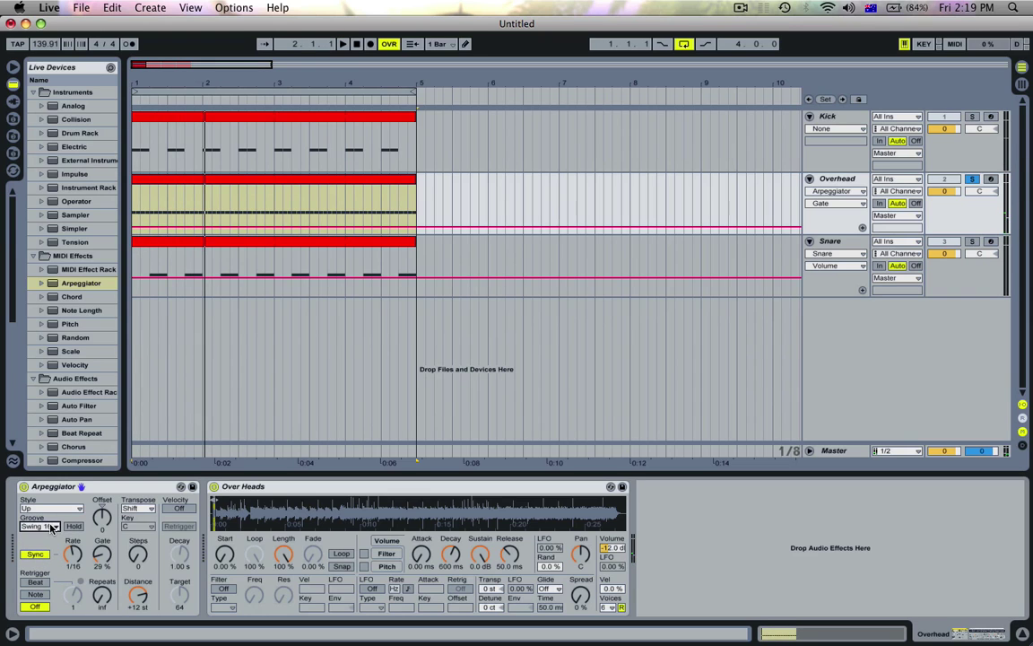
Add a Utility after the Over Heads Simpler and display its Gain automation on the Overhead track
{"action": "scroll", "coordinate": [90, 269], "scroll_direction": "down", "scroll_amount": 5}
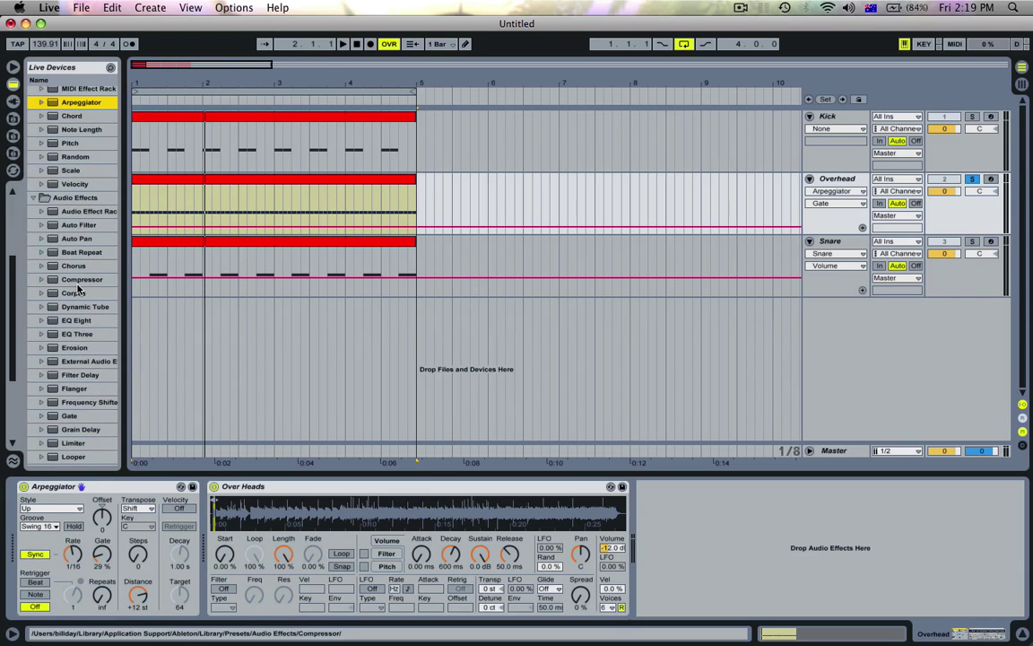
{"action": "scroll", "coordinate": [78, 289], "scroll_direction": "down", "scroll_amount": 5}
{"action": "left_click_drag", "start_coordinate": [70, 430], "coordinate": [689, 528]}
{"action": "left_click", "coordinate": [668, 529]}
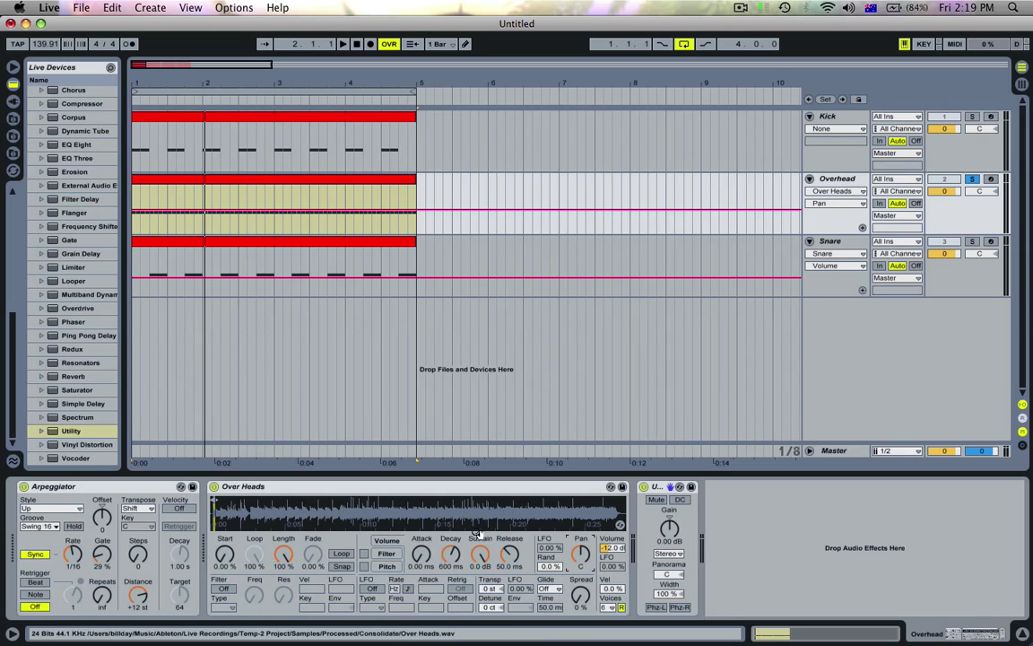
{"action": "left_click", "coordinate": [452, 553]}
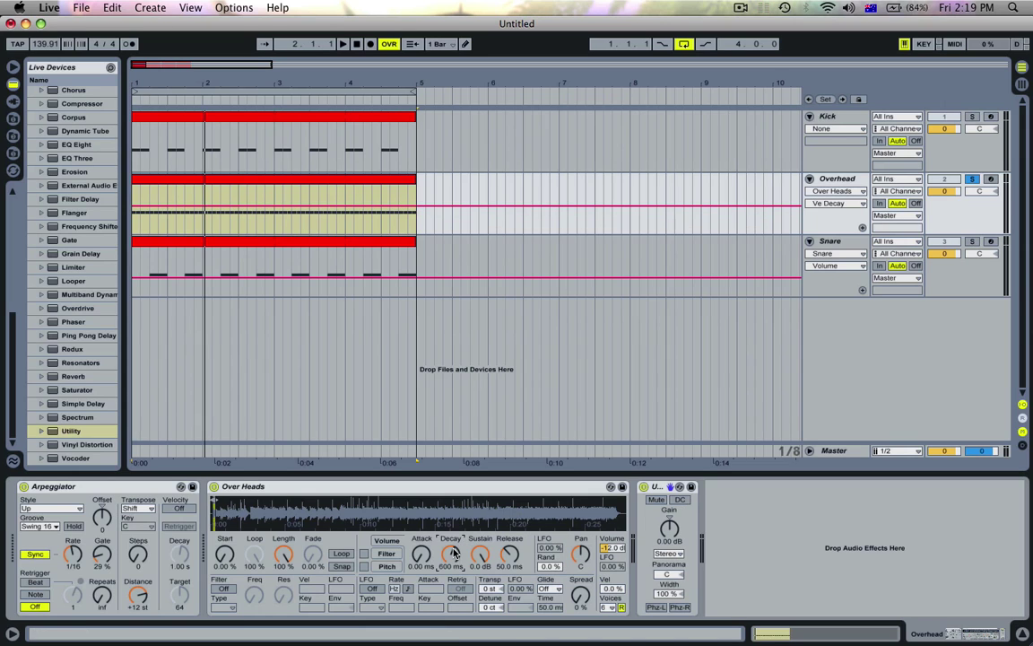
{"action": "left_click", "coordinate": [668, 530]}
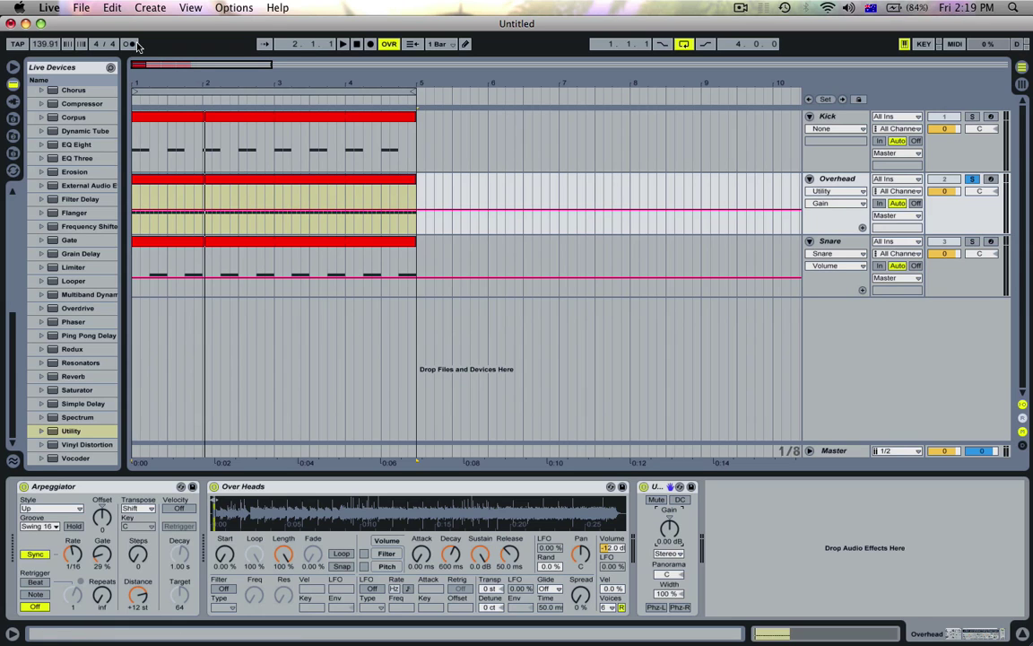
Draw a Utility Gain dip to about -20 dB at 1.1.2 that ramps partly upward until 1.1.4, and play it back
{"action": "left_click_drag", "start_coordinate": [139, 79], "coordinate": [139, 180]}
{"action": "key", "text": "space"}
{"action": "key", "text": "space"}
{"action": "mouse_move", "coordinate": [184, 208]}
{"action": "left_mouse_down"}
{"action": "mouse_move", "coordinate": [160, 209]}
{"action": "mouse_move", "coordinate": [212, 210]}
{"action": "mouse_move", "coordinate": [189, 225]}
{"action": "left_mouse_up"}
{"action": "left_click", "coordinate": [176, 219]}
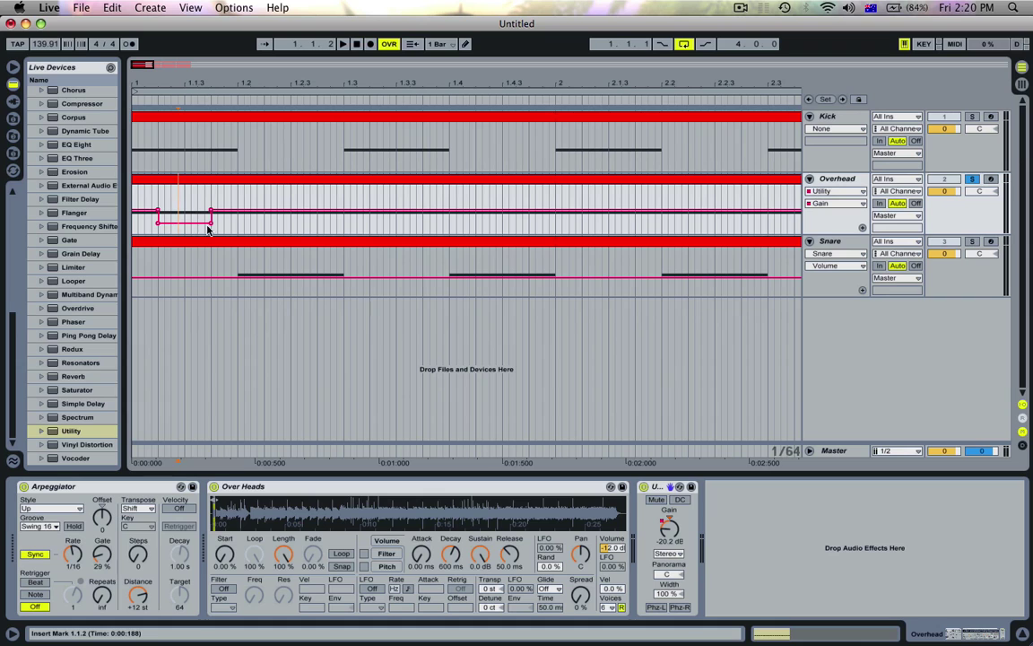
{"action": "left_click", "coordinate": [186, 182]}
{"action": "key", "text": "space"}
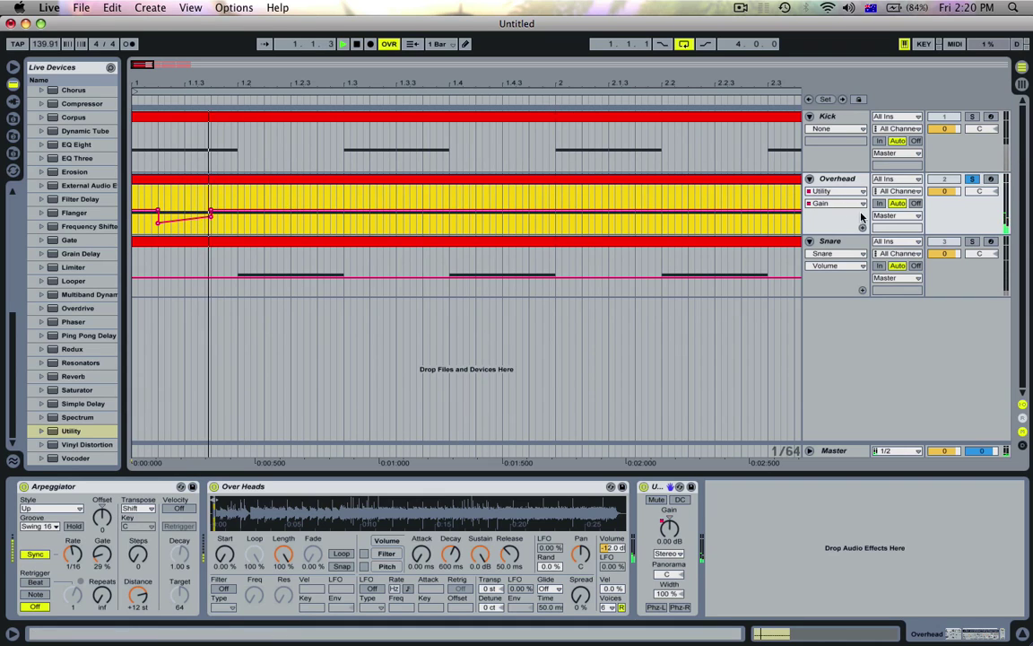
Give the Gain automation its own lane, repeat its segment from 1.1.1 to 1.1.4 across the four-bar clip, and play it back
{"action": "left_click", "coordinate": [862, 226]}
{"action": "key", "text": "space"}
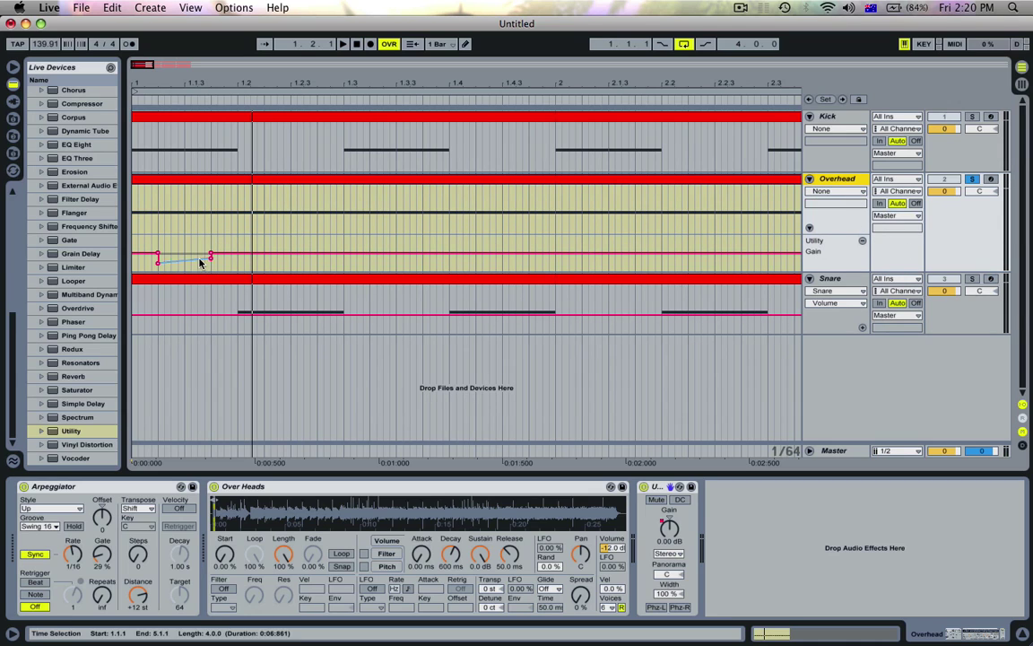
{"action": "left_click_drag", "start_coordinate": [211, 246], "coordinate": [120, 247]}
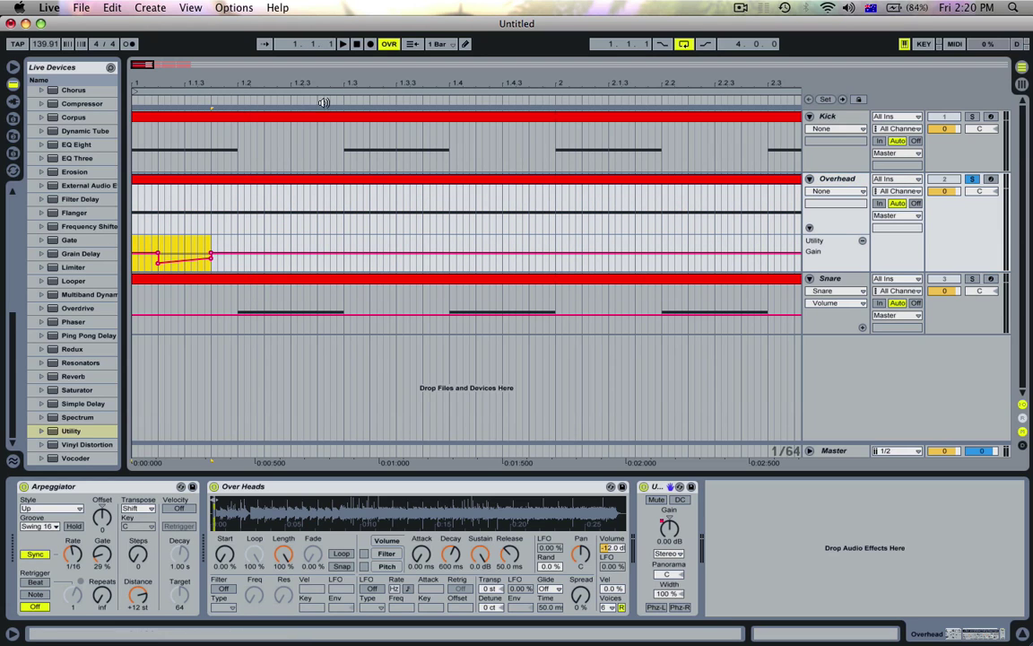
{"action": "key", "text": "super+d"}
{"action": "key", "text": "ctrl+d"}
{"action": "key", "text": "ctrl+d"}
{"action": "key", "text": "ctrl+d"}
{"action": "left_click_drag", "start_coordinate": [165, 85], "coordinate": [165, 38]}
{"action": "key", "text": "super+d"}
{"action": "key", "text": "super+d"}
{"action": "key", "text": "super+d"}
{"action": "key", "text": "super+d"}
{"action": "key", "text": "super+d"}
{"action": "key", "text": "super+d"}
{"action": "key", "text": "super+d"}
{"action": "key", "text": "ctrl+d"}
{"action": "key", "text": "ctrl+d"}
{"action": "key", "text": "ctrl+d"}
{"action": "key", "text": "ctrl+d"}
{"action": "key", "text": "ctrl+d"}
{"action": "key", "text": "ctrl+d"}
{"action": "key", "text": "ctrl+d"}
{"action": "key", "text": "ctrl+d"}
{"action": "key", "text": "ctrl+d"}
{"action": "key", "text": "ctrl+d"}
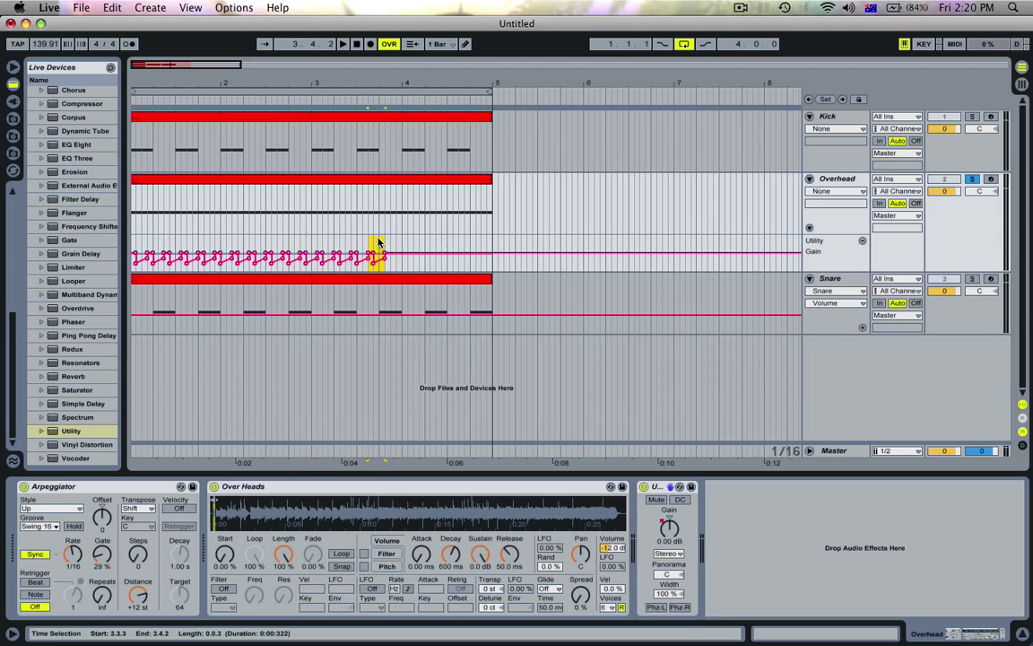
{"action": "left_click", "coordinate": [339, 178]}
{"action": "key", "text": "space"}
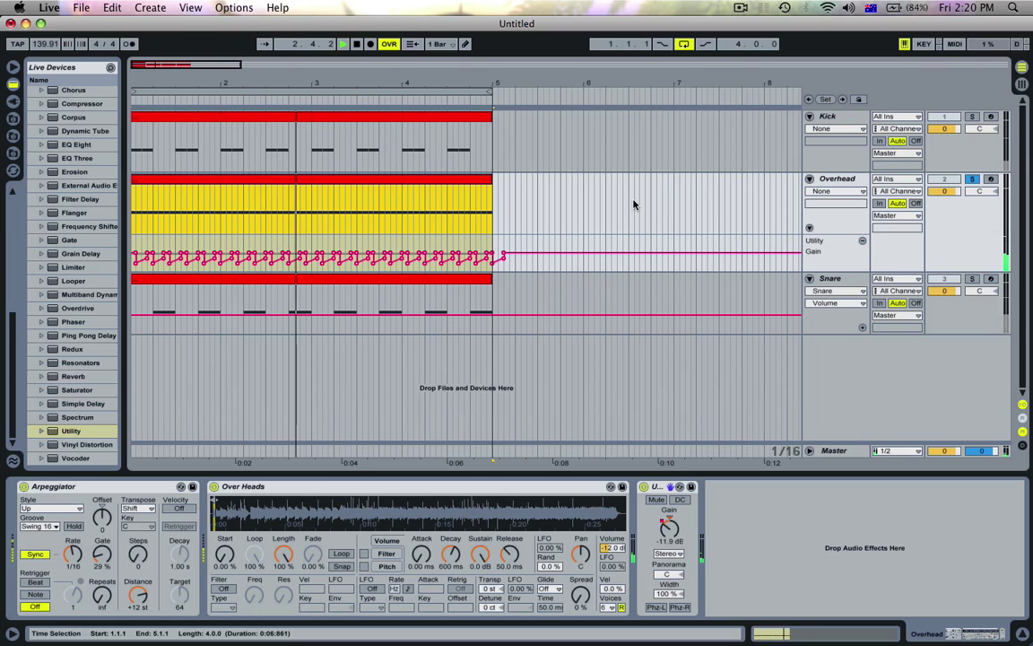
{"action": "key", "text": "space"}
Show the Arpeggiator's Gate automation in its own lane and raise it between 1.1.3 and 1.1.4, auditioning the result
{"action": "left_click", "coordinate": [102, 554]}
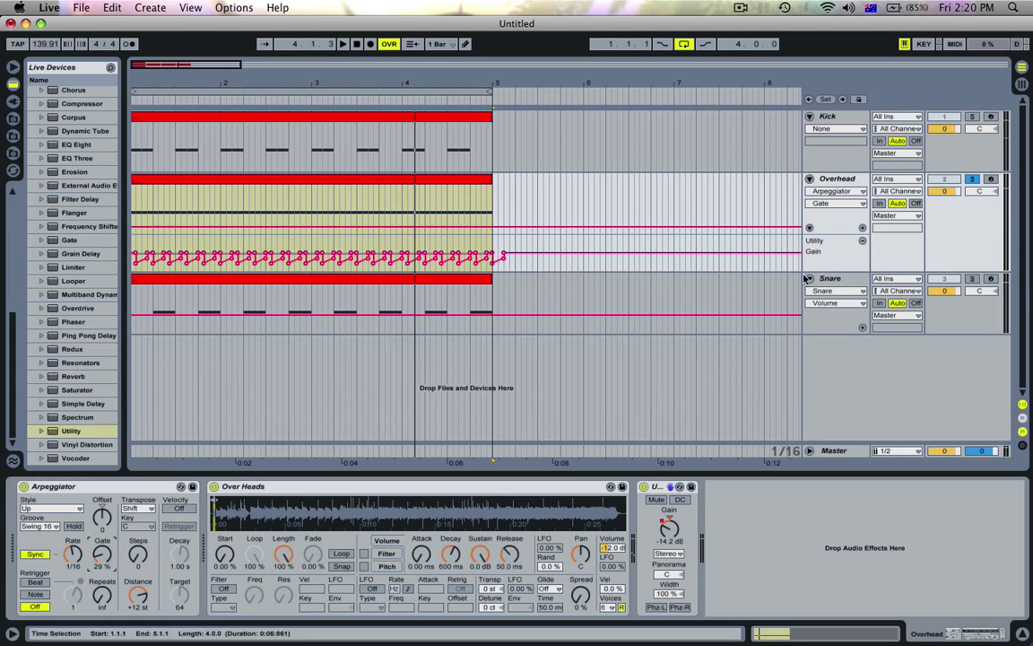
{"action": "left_click", "coordinate": [862, 229]}
{"action": "left_click", "coordinate": [152, 247]}
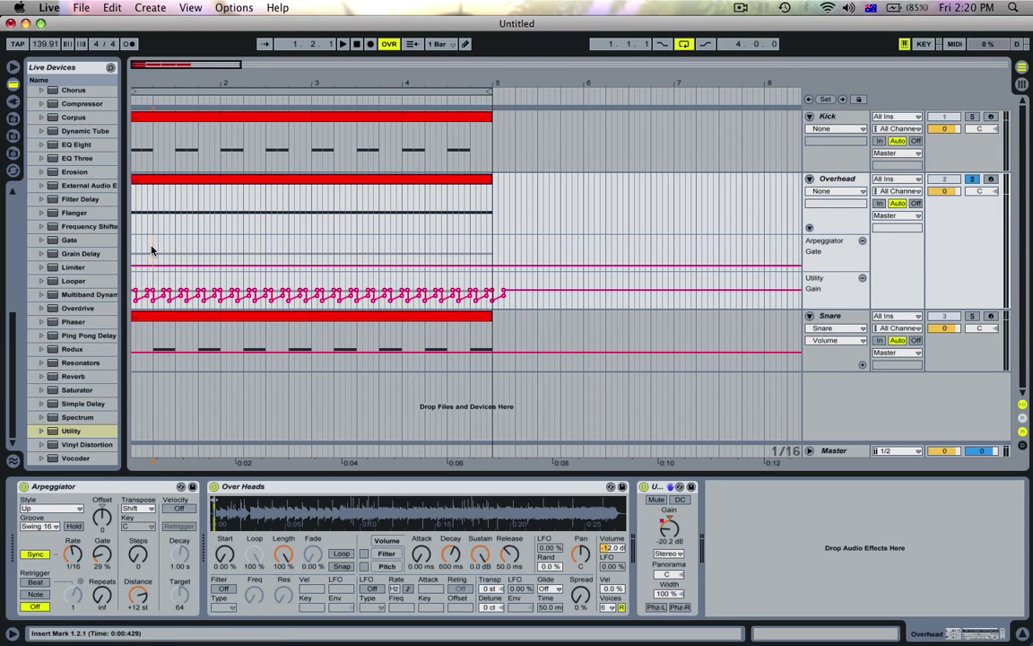
{"action": "left_click_drag", "start_coordinate": [140, 87], "coordinate": [164, 185]}
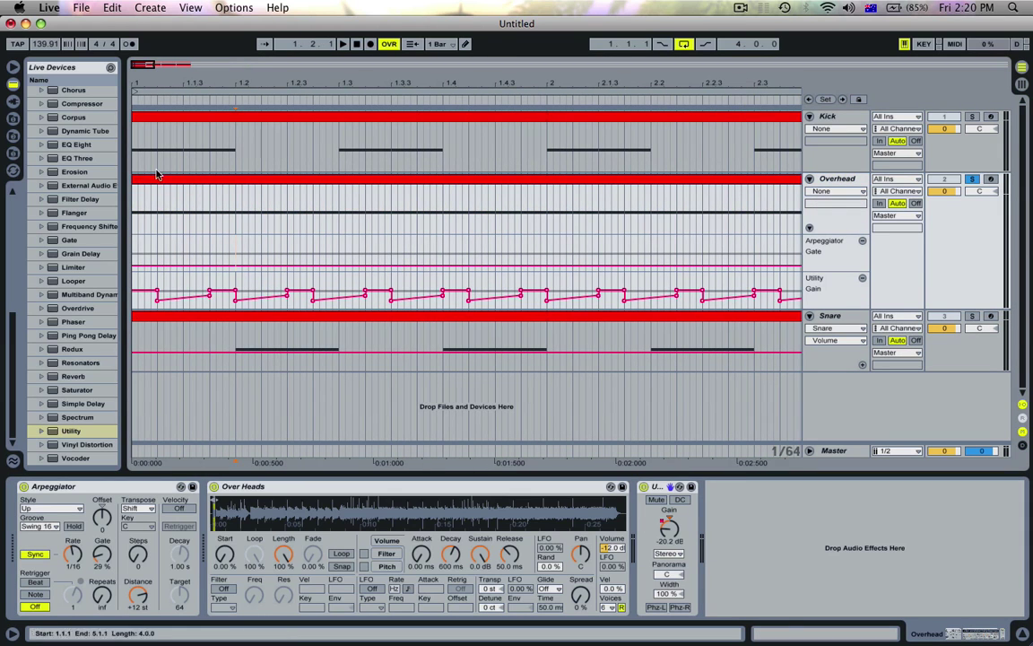
{"action": "left_click", "coordinate": [156, 178]}
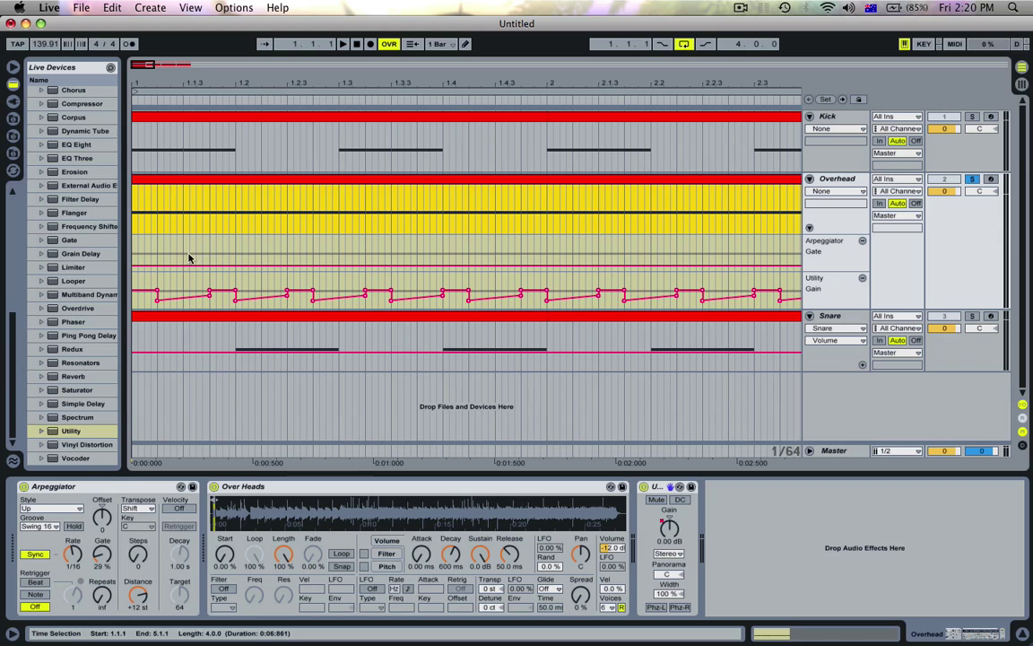
{"action": "left_click_drag", "start_coordinate": [210, 259], "coordinate": [186, 242]}
{"action": "left_click", "coordinate": [170, 178]}
{"action": "key", "text": "space"}
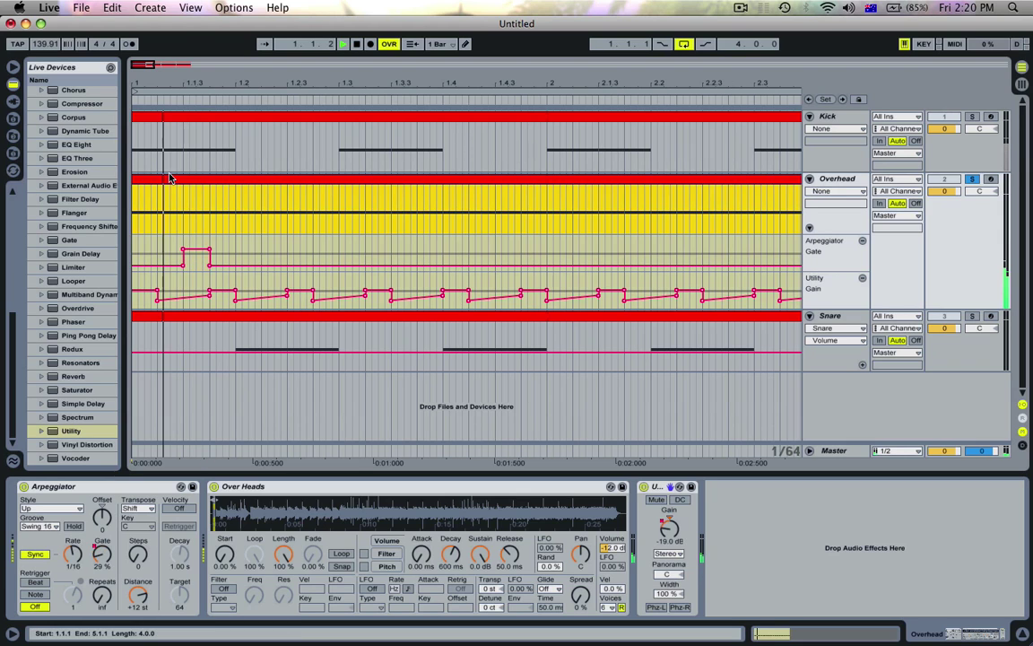
{"action": "key", "text": "space"}
Try a Gate automation ramp between 1.2 and 1.2.3 while auditioning the Overhead pattern
{"action": "mouse_move", "coordinate": [242, 264]}
{"action": "left_mouse_down"}
{"action": "mouse_move", "coordinate": [268, 263]}
{"action": "mouse_move", "coordinate": [240, 257]}
{"action": "left_mouse_up"}
{"action": "left_click", "coordinate": [236, 248]}
{"action": "left_click", "coordinate": [238, 250]}
{"action": "key", "text": "space"}
{"action": "left_click", "coordinate": [270, 182]}
{"action": "key", "text": "space"}
{"action": "key", "text": "space"}
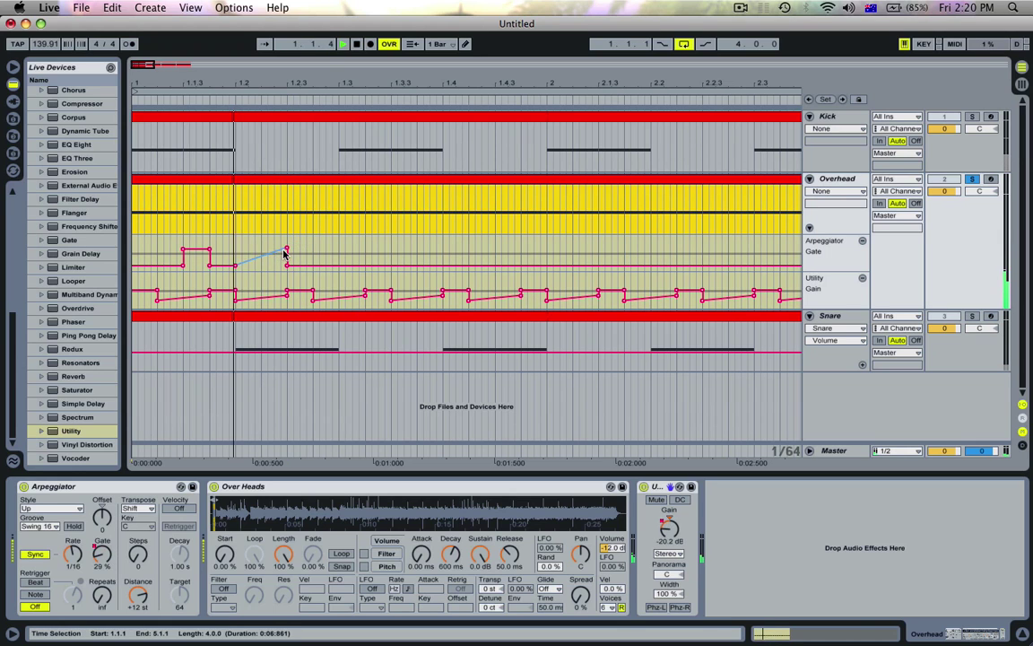
{"action": "key", "text": "space"}
{"action": "left_click_drag", "start_coordinate": [286, 253], "coordinate": [261, 261]}
{"action": "key", "text": "super+z"}
{"action": "left_click", "coordinate": [287, 249]}
{"action": "key", "text": "space"}
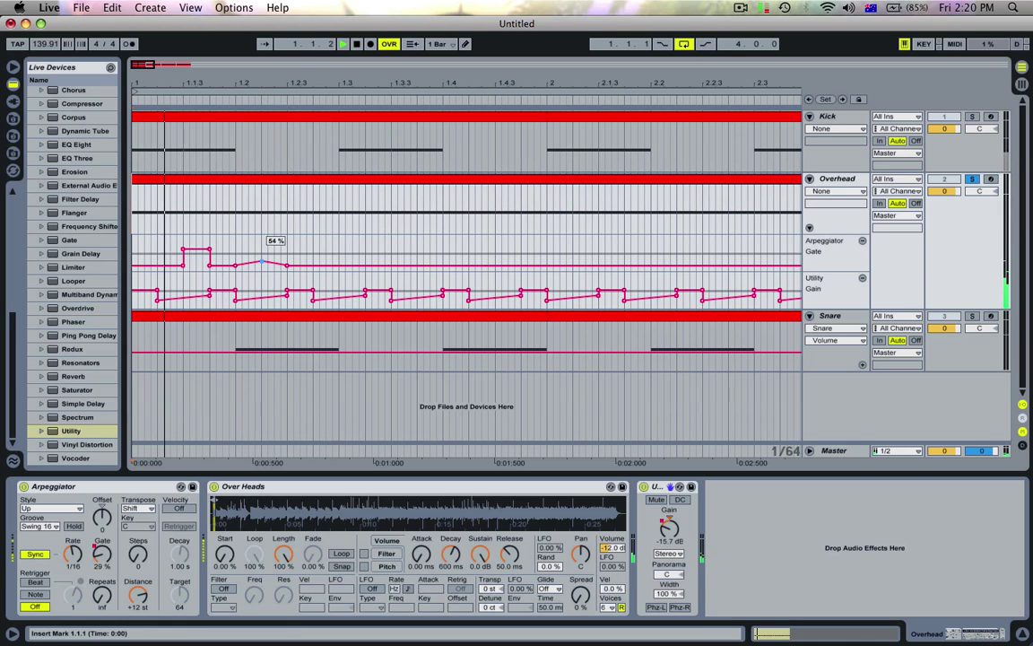
{"action": "left_click", "coordinate": [262, 261]}
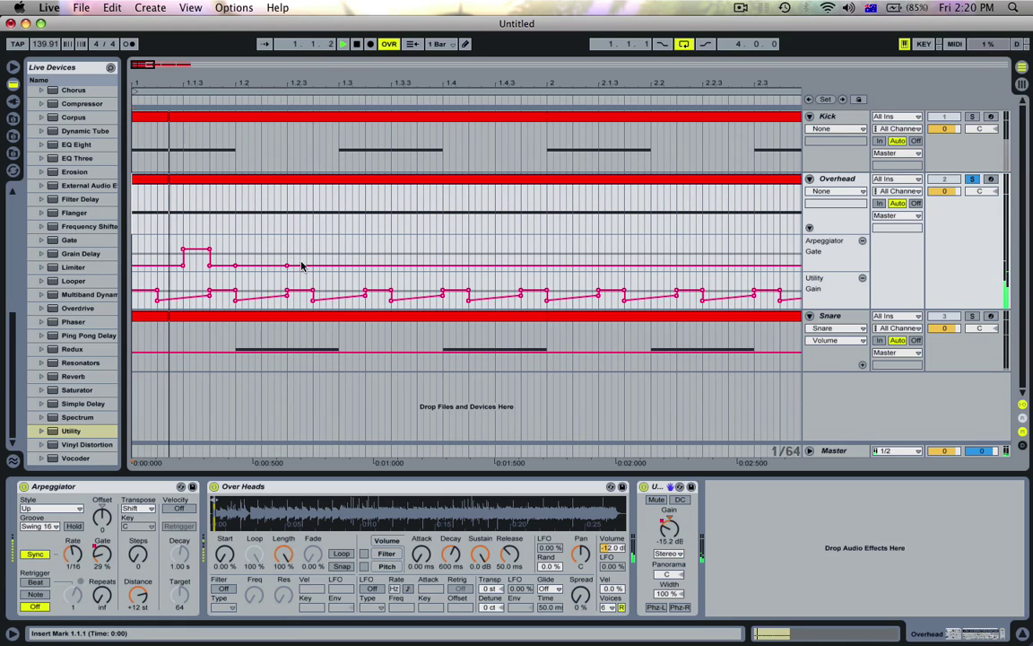
Raise the Gate automation to 119% between 1.2.4 and 1.3.1 and play back the pattern
{"action": "left_click_drag", "start_coordinate": [288, 259], "coordinate": [321, 249]}
{"action": "key", "text": "space"}
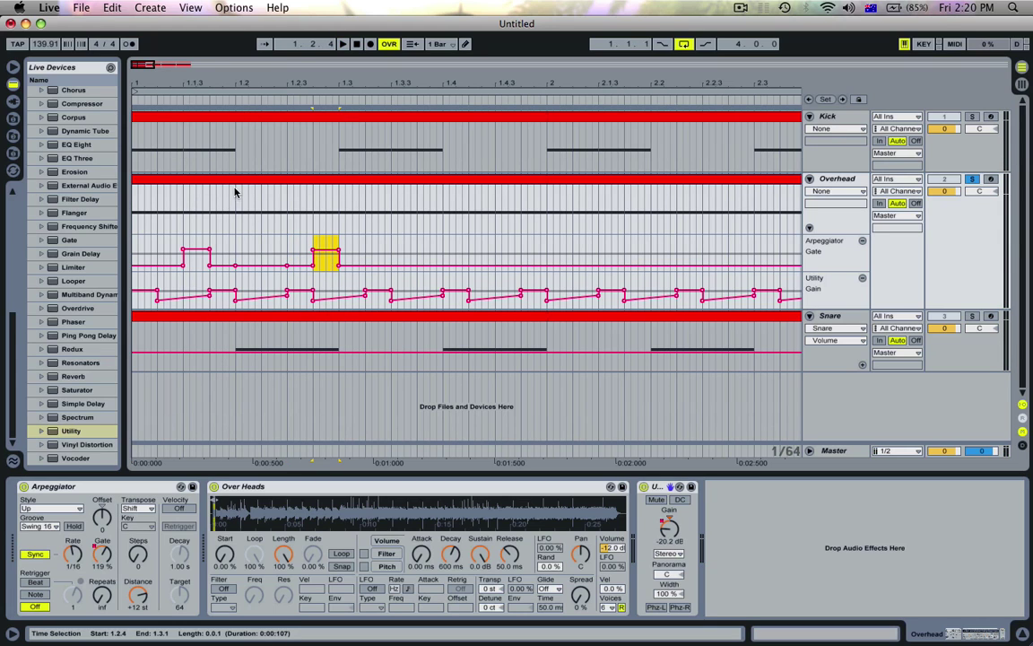
{"action": "left_click", "coordinate": [232, 183]}
{"action": "key", "text": "space"}
Duplicate the Gate automation from 1.1.1 to 1.3.1 repeatedly to the end of the four-bar clip and play it back
{"action": "left_click", "coordinate": [340, 246]}
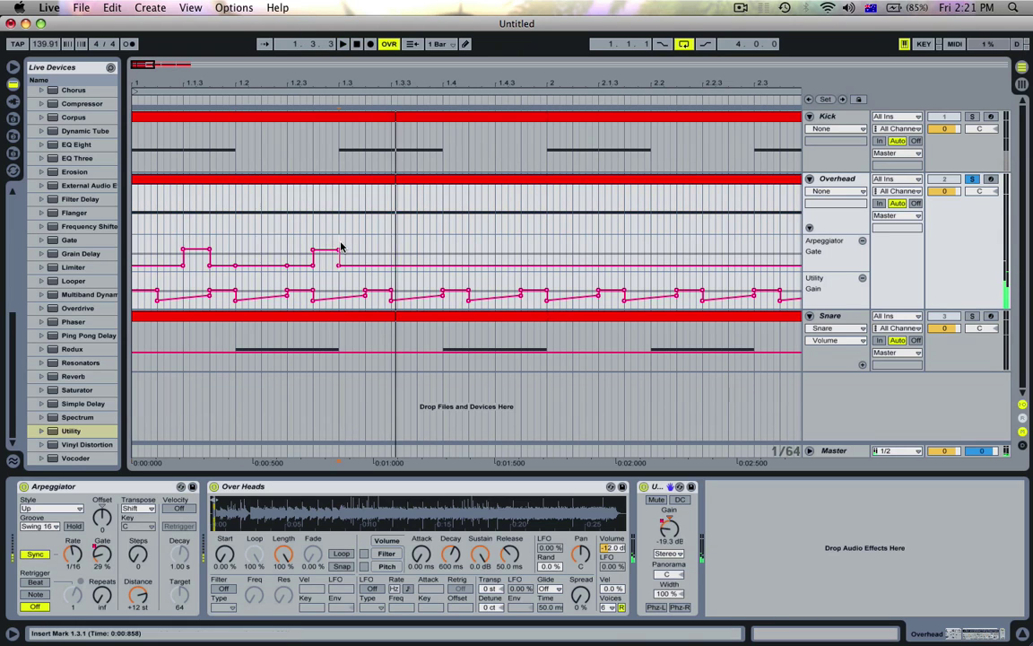
{"action": "left_click_drag", "start_coordinate": [341, 246], "coordinate": [134, 256]}
{"action": "key", "text": "super+d"}
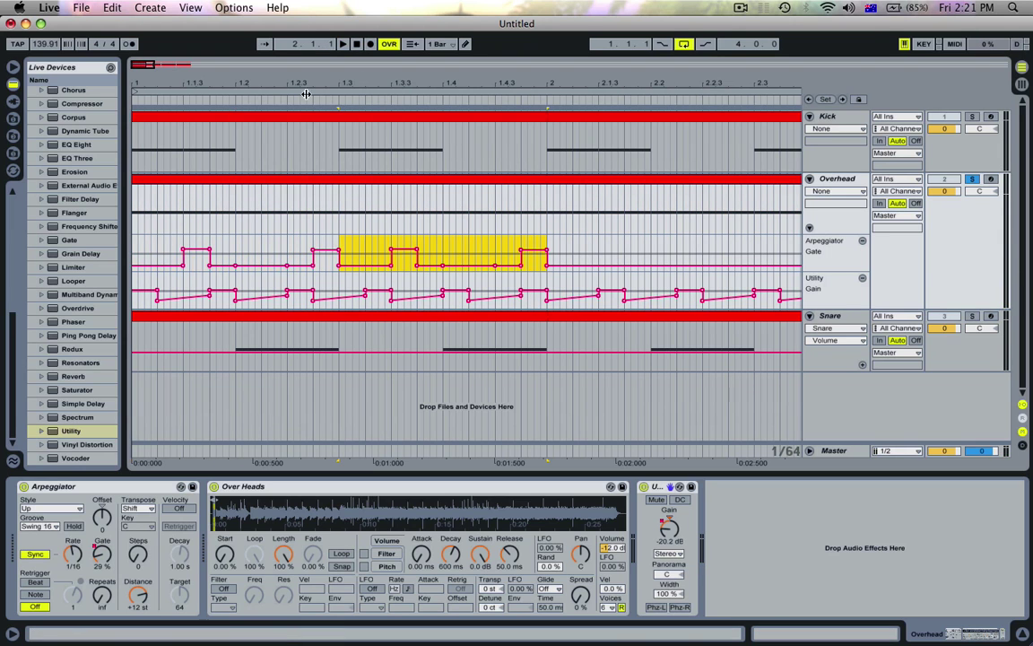
{"action": "left_click_drag", "start_coordinate": [305, 90], "coordinate": [180, 83]}
{"action": "key", "text": "super+d"}
{"action": "key", "text": "super+d"}
{"action": "key", "text": "super+d"}
{"action": "key", "text": "super+d"}
{"action": "key", "text": "super+d"}
{"action": "key", "text": "super+d"}
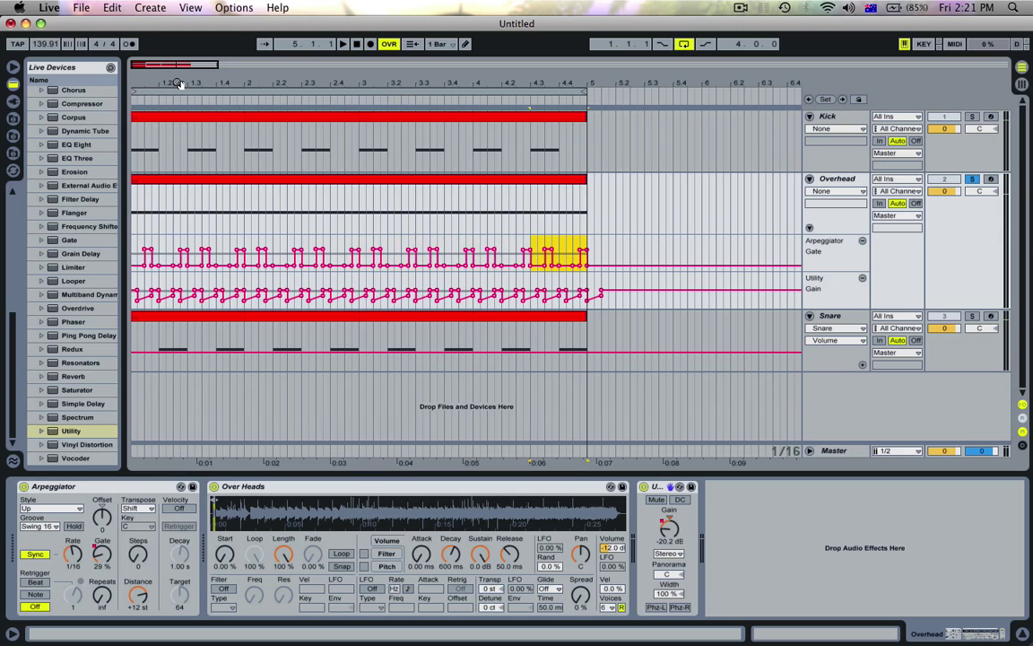
{"action": "key", "text": "super+a"}
{"action": "key", "text": "space"}
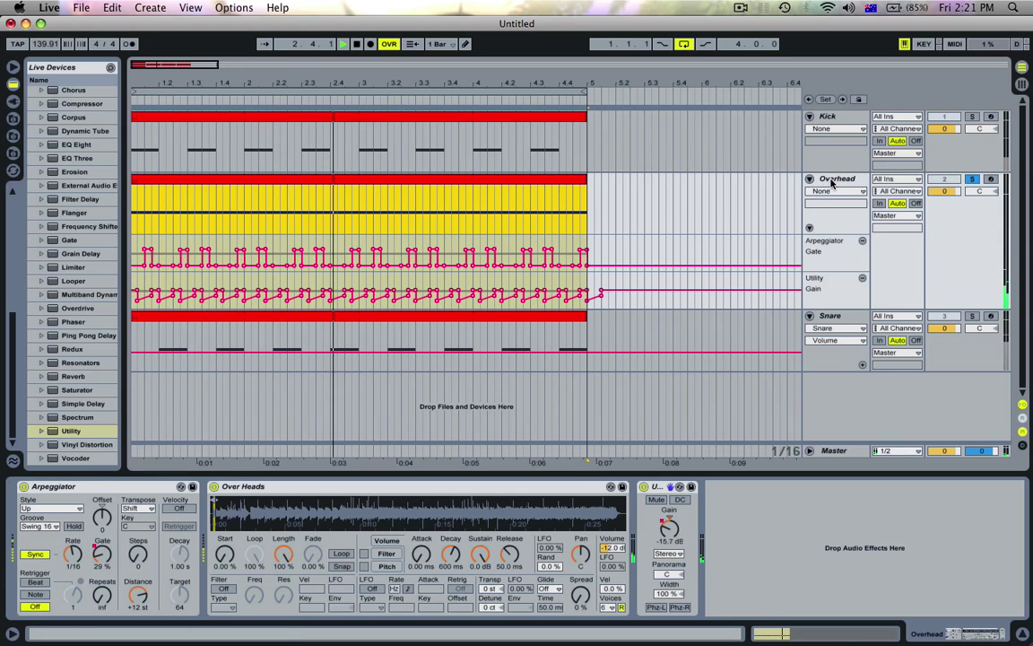
Show the Arpeggiator's Synced Rate automation in its own lane and enlarge that lane
{"action": "left_click", "coordinate": [77, 560]}
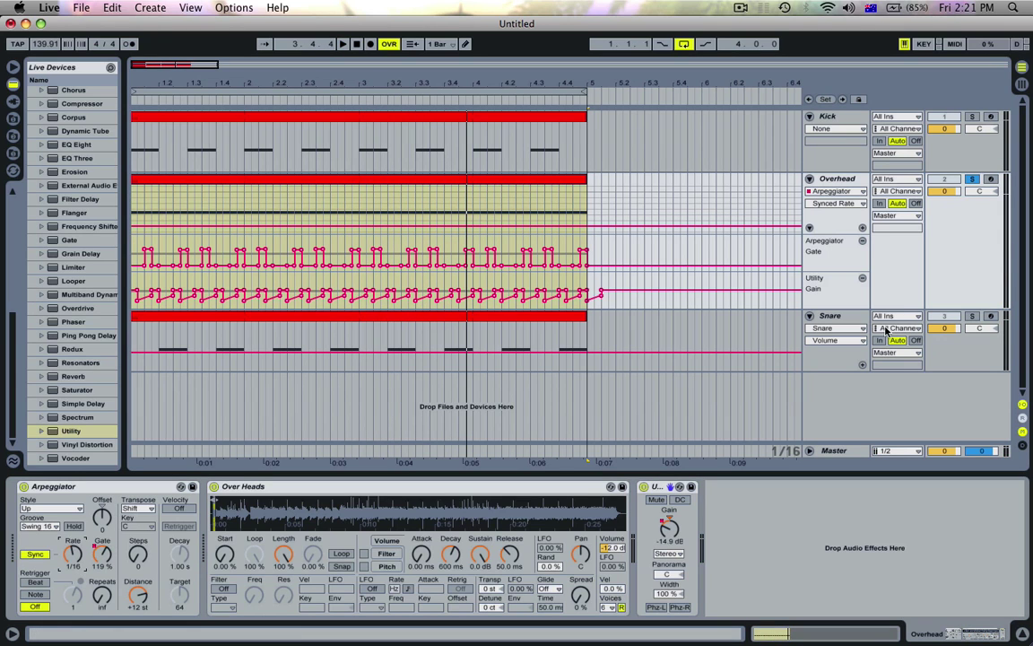
{"action": "left_click", "coordinate": [862, 241]}
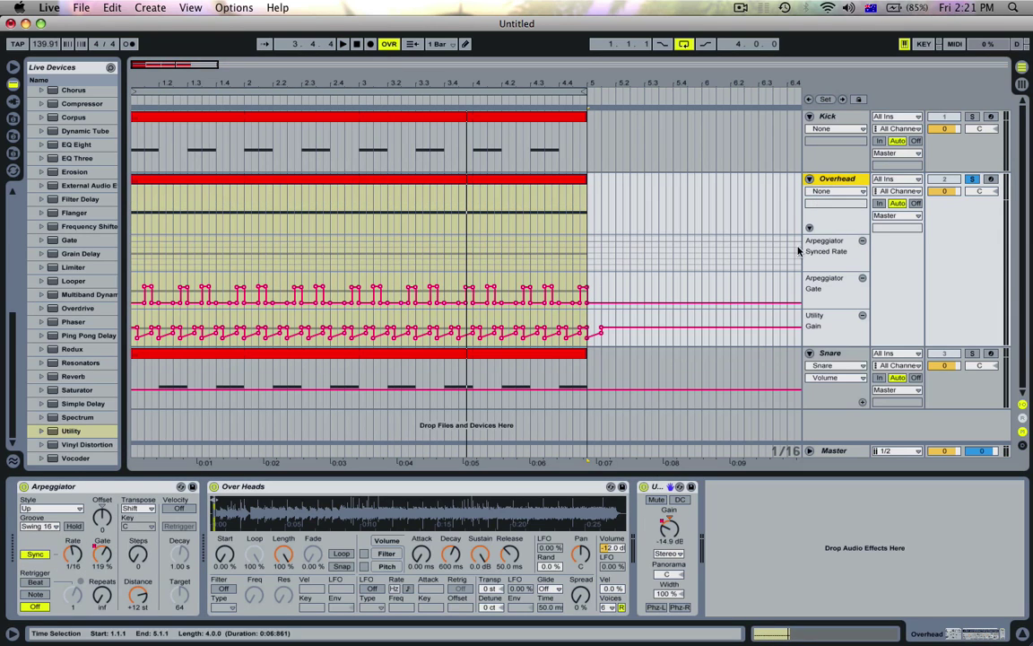
{"action": "left_click_drag", "start_coordinate": [821, 273], "coordinate": [756, 369]}
{"action": "left_click", "coordinate": [78, 561]}
{"action": "left_click_drag", "start_coordinate": [78, 565], "coordinate": [78, 565]}
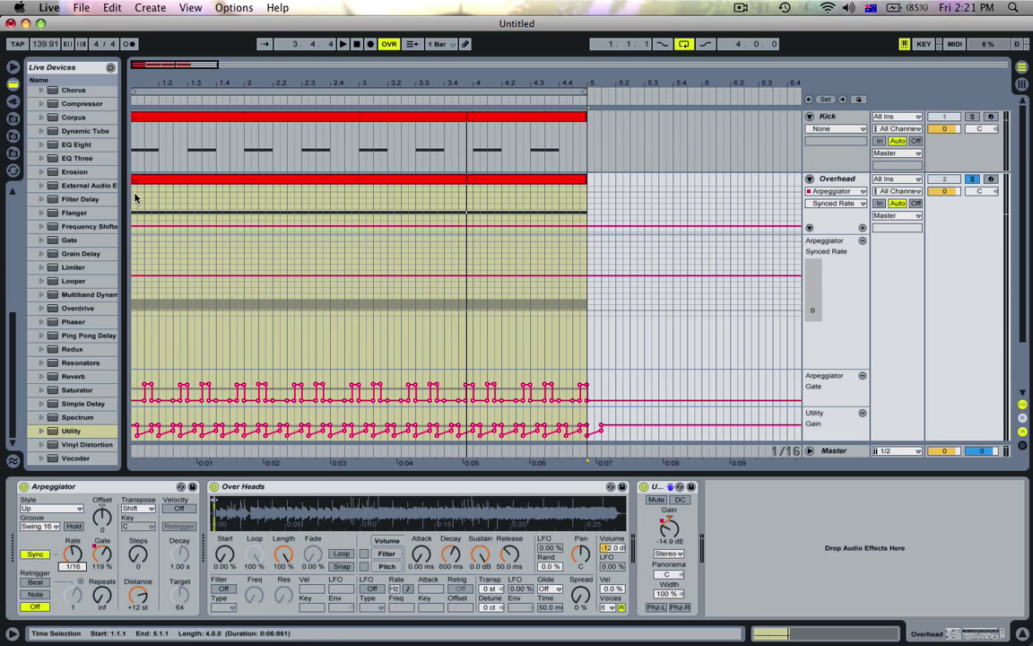
Set a fixed 1/16 grid and draw the Synced Rate at 1/32 for the sixteenth starting at 1.2, auditioning it
{"action": "left_click_drag", "start_coordinate": [150, 86], "coordinate": [196, 88]}
{"action": "right_click", "coordinate": [220, 267]}
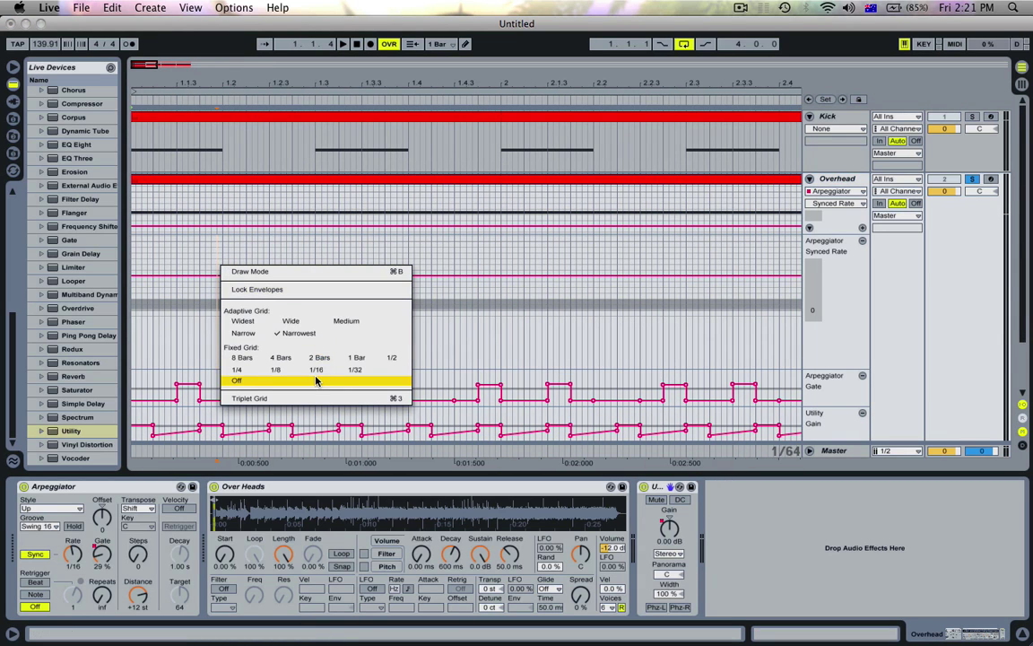
{"action": "left_click", "coordinate": [316, 381]}
{"action": "key", "text": "space"}
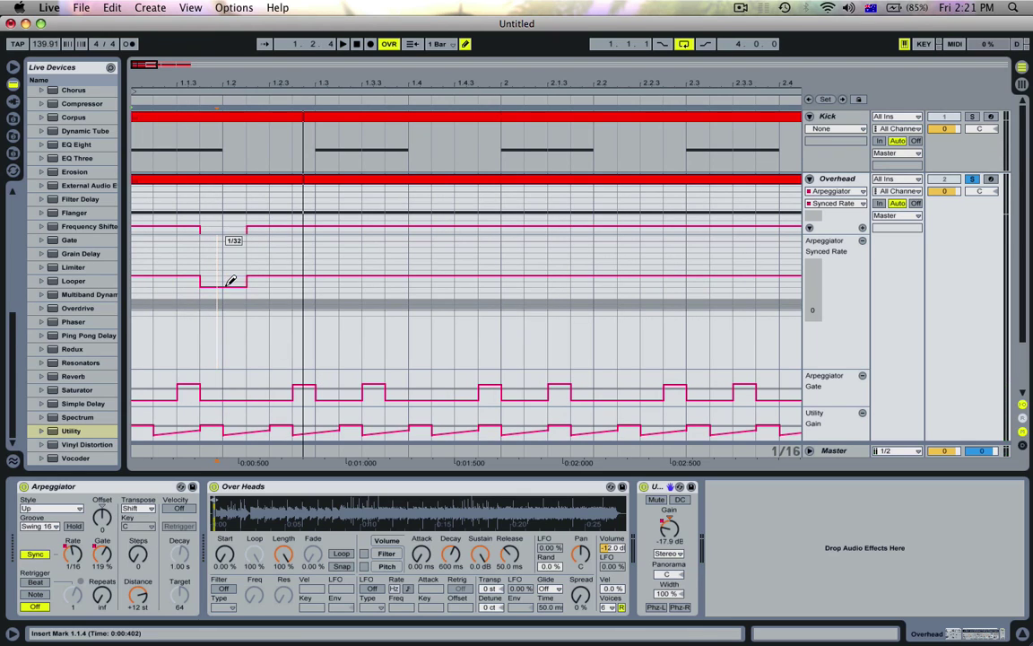
{"action": "key", "text": "space"}
{"action": "key", "text": "space"}
{"action": "key", "text": "space"}
{"action": "left_click", "coordinate": [218, 280]}
{"action": "left_click_drag", "start_coordinate": [222, 274], "coordinate": [224, 272]}
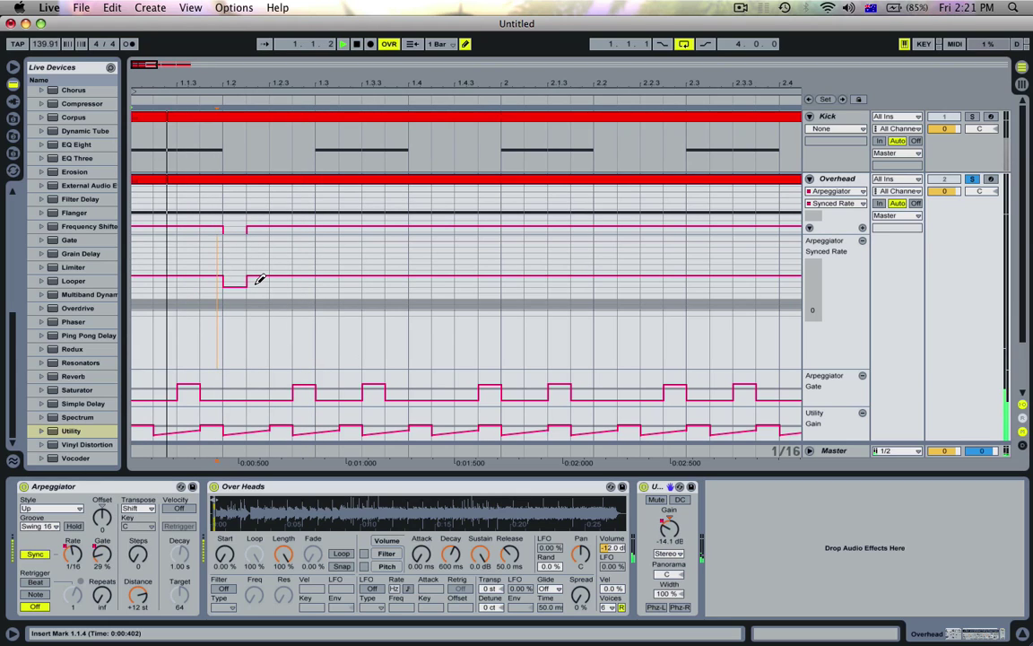
{"action": "key", "text": "space"}
Leave Draw Mode, duplicate the half-bar Synced Rate pattern to the end of the four-bar clip, and play it back
{"action": "key", "text": "super+b"}
{"action": "left_click_drag", "start_coordinate": [316, 273], "coordinate": [136, 271]}
{"action": "key", "text": "super+d"}
{"action": "key", "text": "super+d"}
{"action": "key", "text": "super+d"}
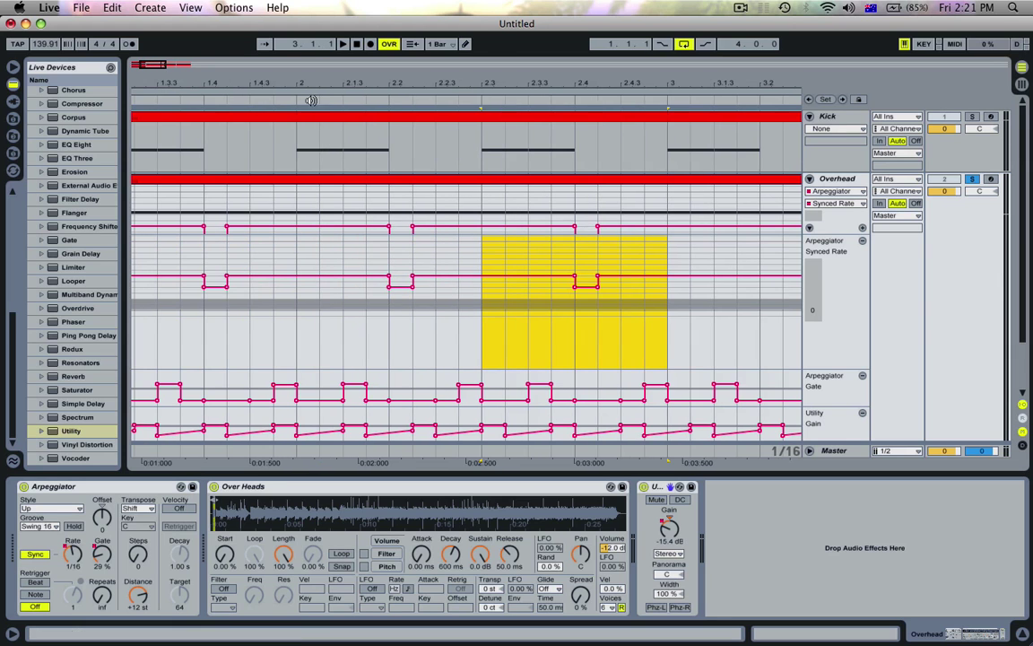
{"action": "left_click_drag", "start_coordinate": [189, 84], "coordinate": [189, 36]}
{"action": "key", "text": "super+d"}
{"action": "key", "text": "super+d"}
{"action": "key", "text": "super+d"}
{"action": "key", "text": "super+d"}
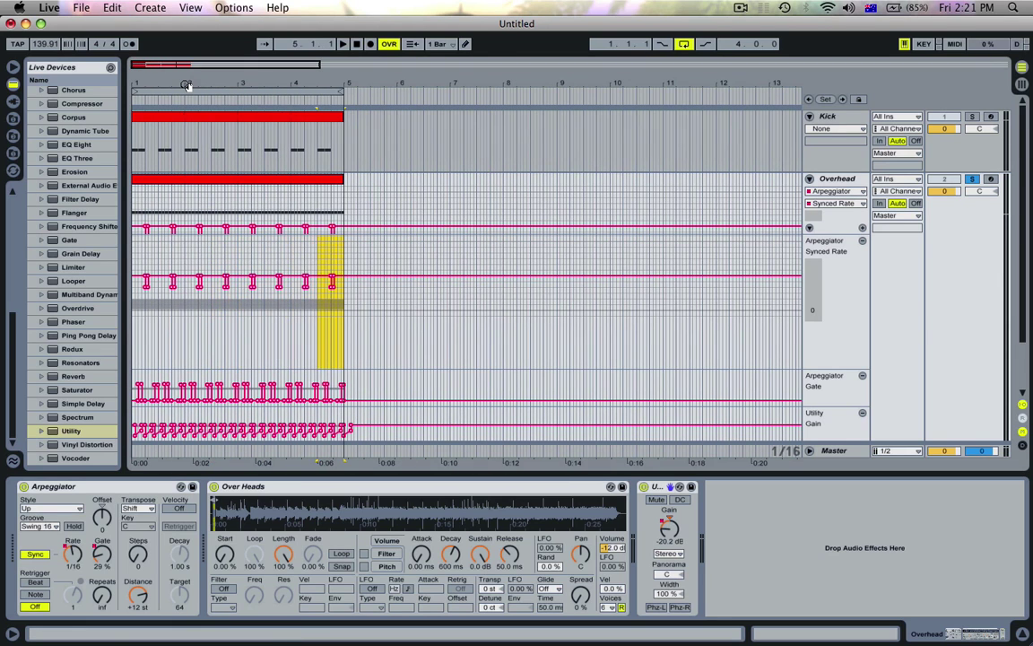
{"action": "key", "text": "space"}
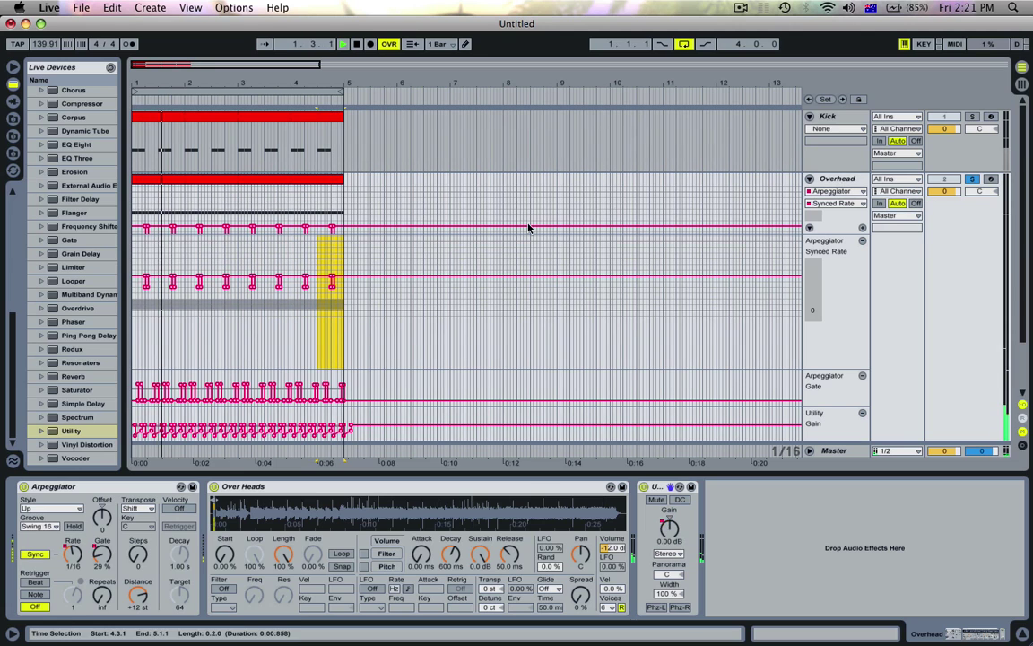
Undo the repeated duplications of the half-bar Synced Rate pattern so only its first instance in bar 1 is kept
{"action": "key", "text": "super+z"}
{"action": "key", "text": "super+z"}
{"action": "key", "text": "super+z"}
{"action": "key", "text": "super+z"}
{"action": "key", "text": "super+z"}
{"action": "key", "text": "super+z"}
{"action": "key", "text": "super+z"}
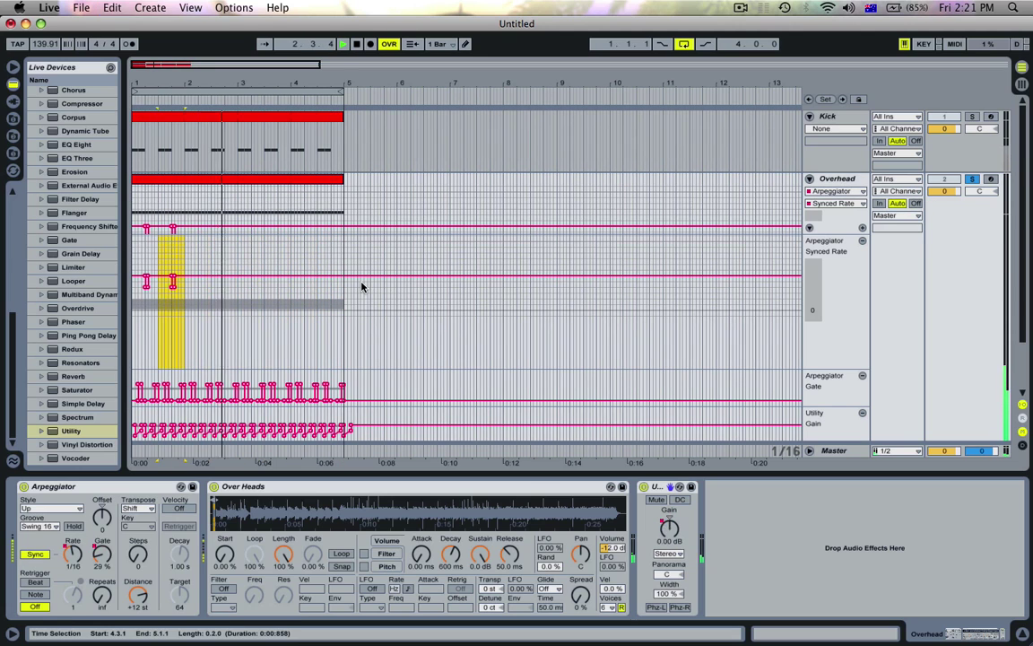
{"action": "left_click_drag", "start_coordinate": [168, 87], "coordinate": [168, 125]}
{"action": "left_click_drag", "start_coordinate": [193, 88], "coordinate": [232, 86]}
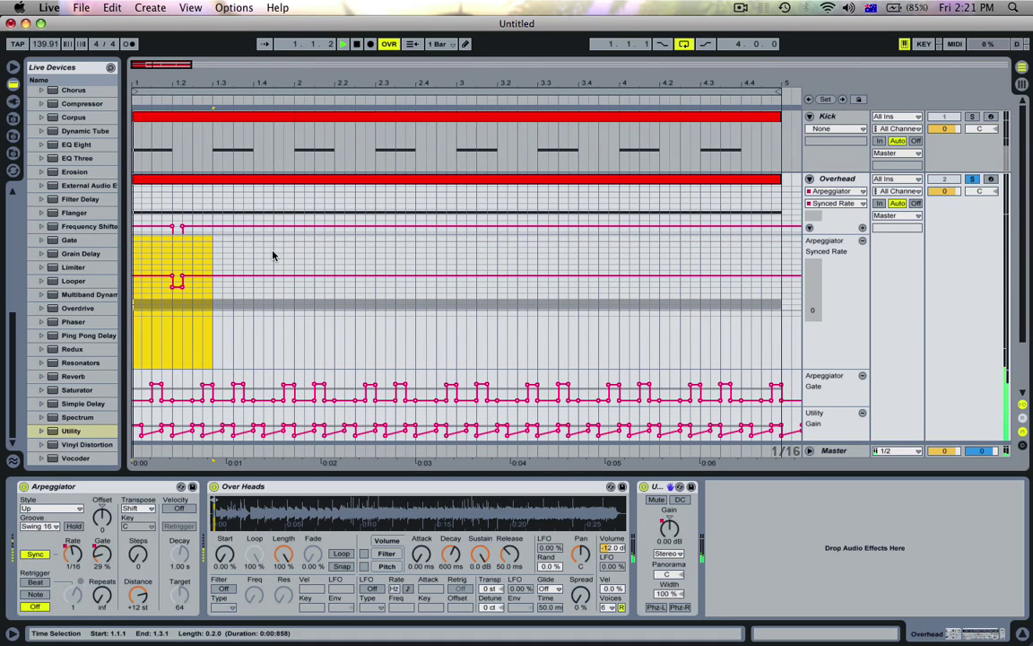
Draw the Synced Rate at 1/32 across the second and third sixteenths of beat 1.4, auditioning the placement
{"action": "key", "text": "space"}
{"action": "key", "text": "super+b"}
{"action": "left_click", "coordinate": [268, 284]}
{"action": "key", "text": "space"}
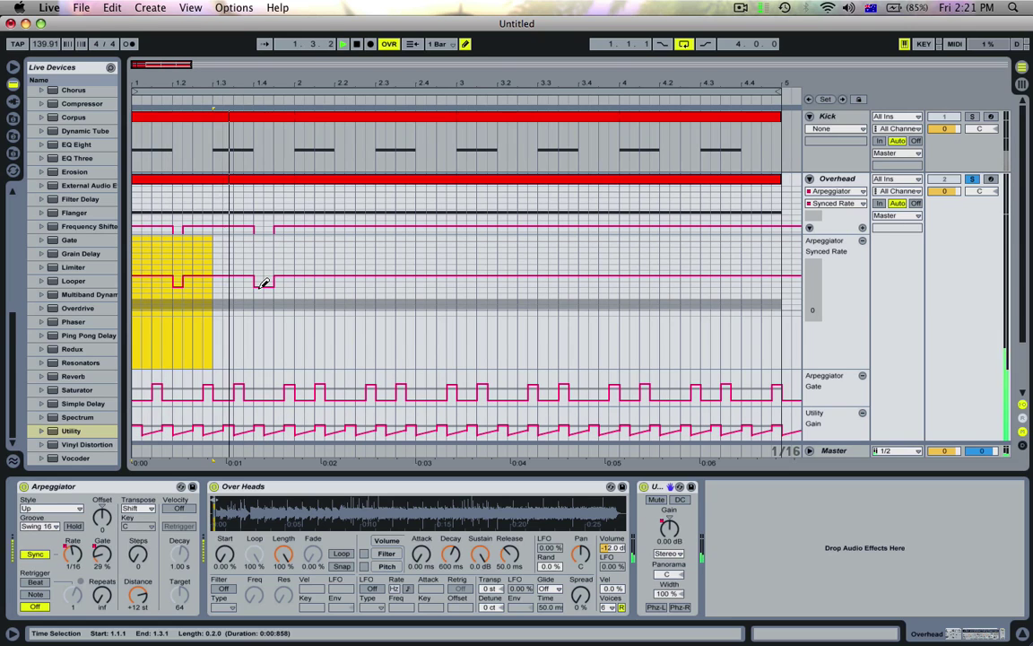
{"action": "key", "text": "space"}
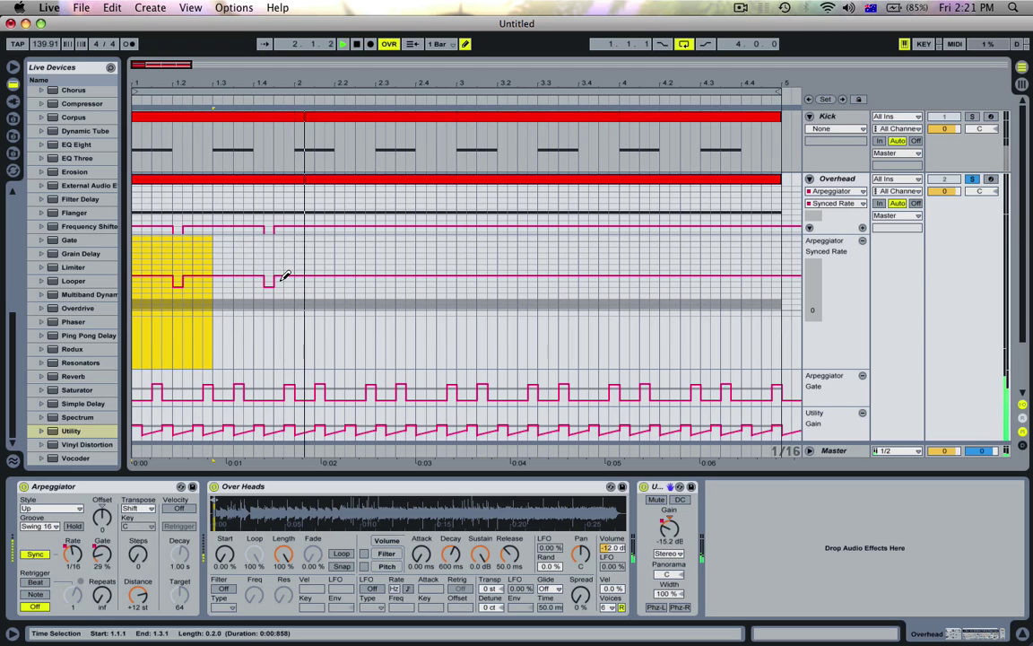
{"action": "key", "text": "space"}
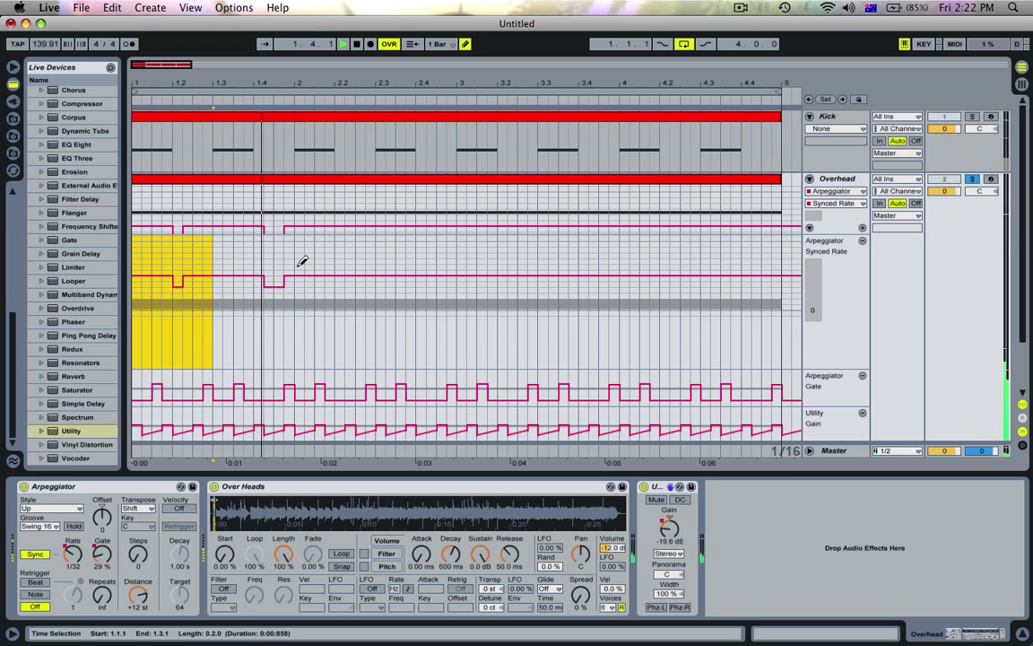
{"action": "key", "text": "space"}
Leave Draw Mode, duplicate the one-bar Synced Rate pattern to the end of the four-bar clip, and shrink its lane
{"action": "key", "text": "super+b"}
{"action": "left_click_drag", "start_coordinate": [295, 268], "coordinate": [118, 267]}
{"action": "key", "text": "super+d"}
{"action": "key", "text": "super+d"}
{"action": "key", "text": "super+d"}
{"action": "key", "text": "space"}
{"action": "left_click_drag", "start_coordinate": [373, 89], "coordinate": [373, 45]}
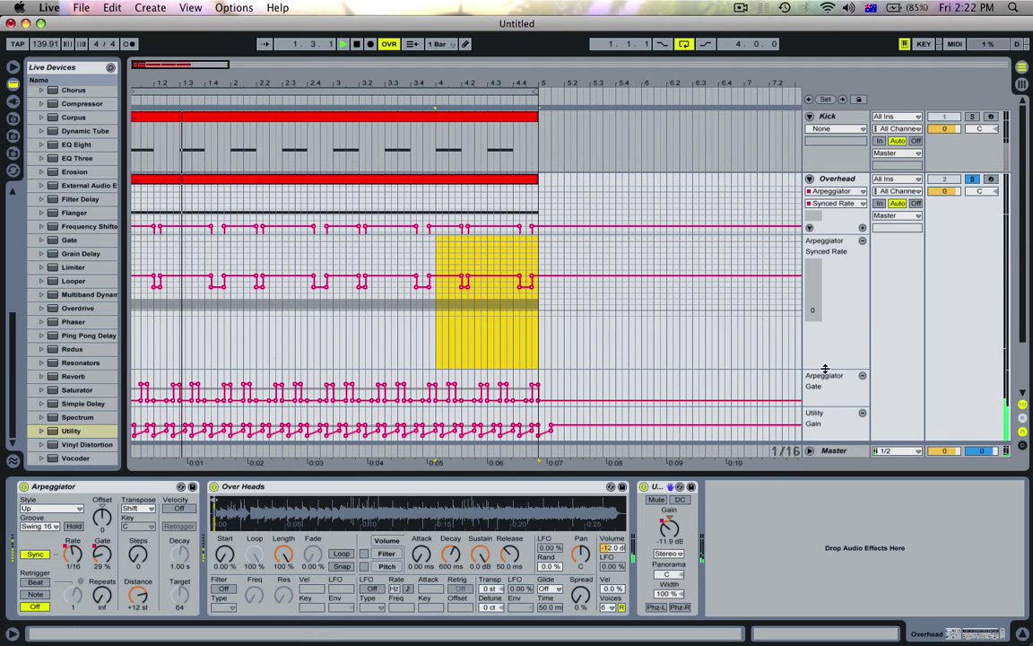
{"action": "left_click_drag", "start_coordinate": [823, 364], "coordinate": [822, 269]}
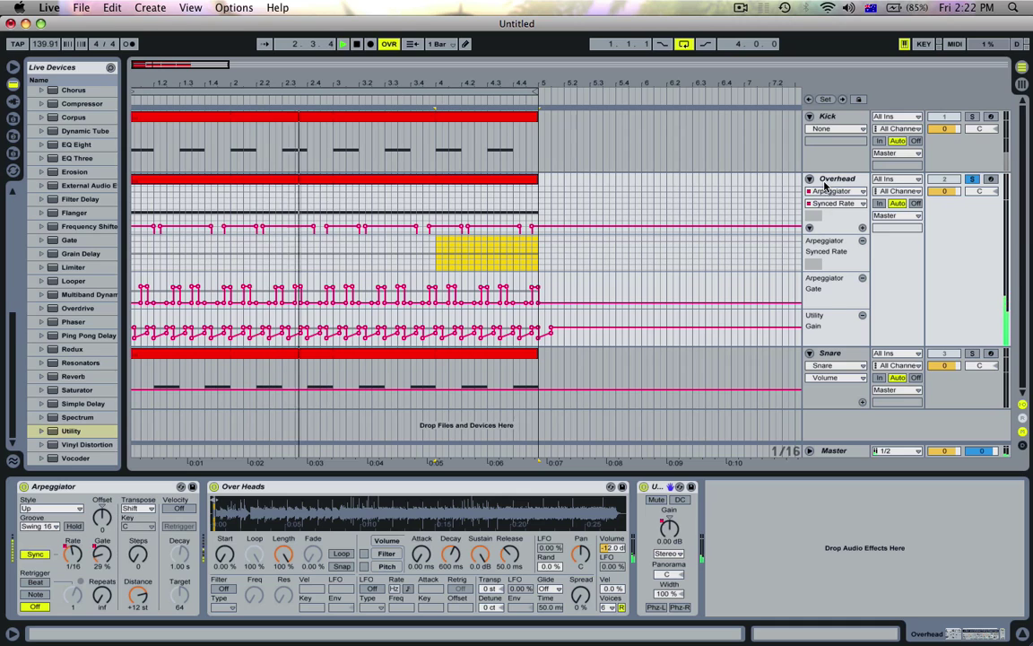
Compare the overhead loop with the Arpeggiator and Utility switched off and switched on again
{"action": "key", "text": "space"}
{"action": "left_click", "coordinate": [24, 487]}
{"action": "key", "text": "space"}
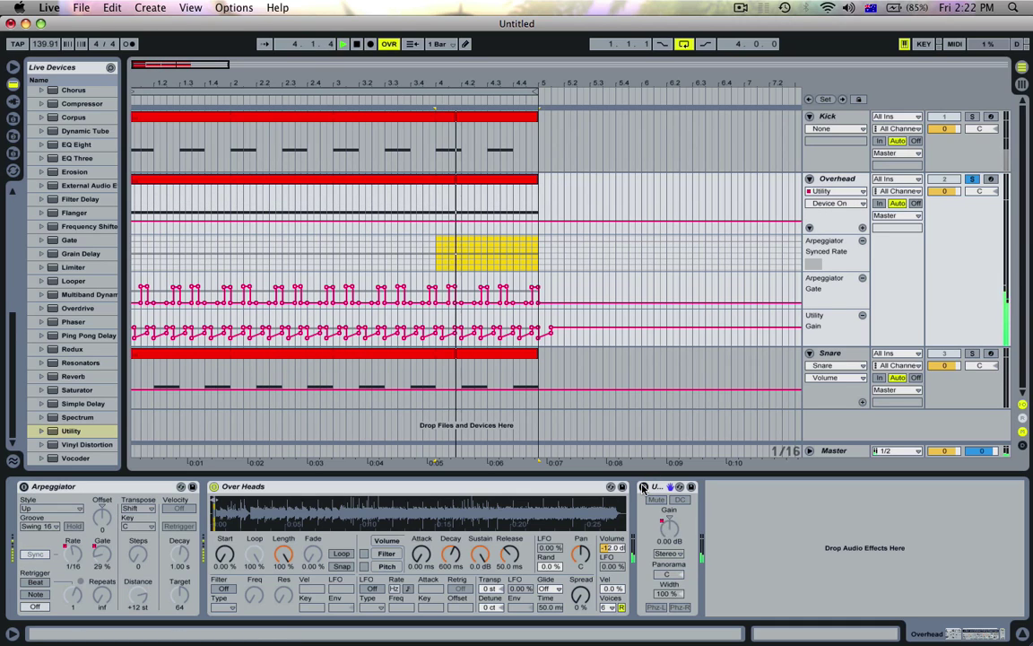
{"action": "key", "text": "space"}
{"action": "left_click", "coordinate": [642, 487]}
{"action": "left_click", "coordinate": [23, 487]}
{"action": "key", "text": "space"}
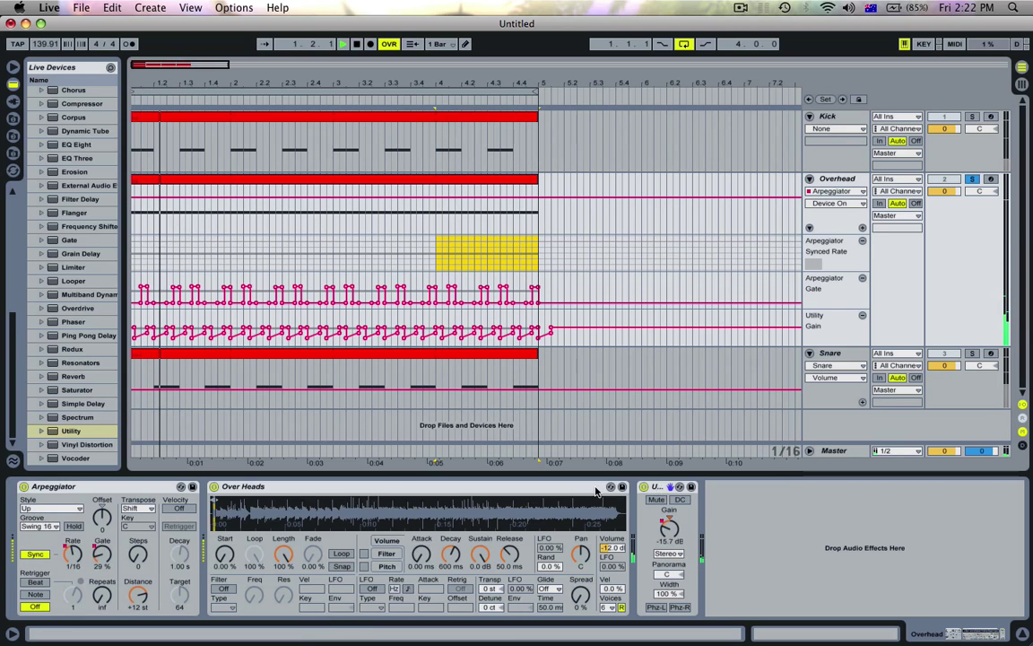
{"action": "key", "text": "space"}
Fold the Overhead track, switch off its solo and deactivate the Kick track to play overhead and snare together
{"action": "double_click", "coordinate": [840, 178]}
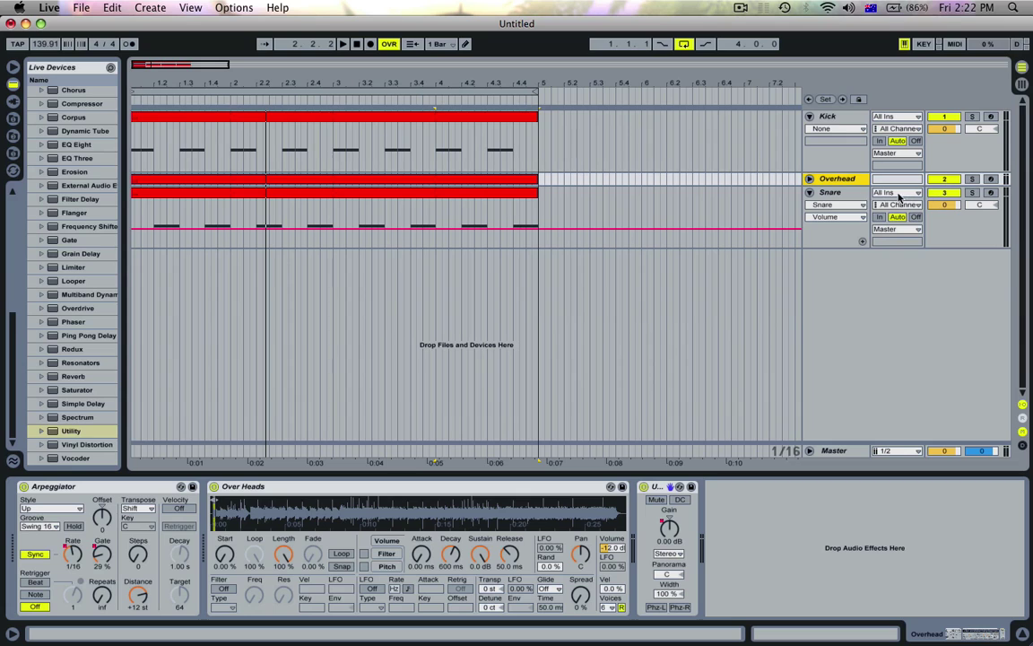
{"action": "left_click", "coordinate": [935, 116]}
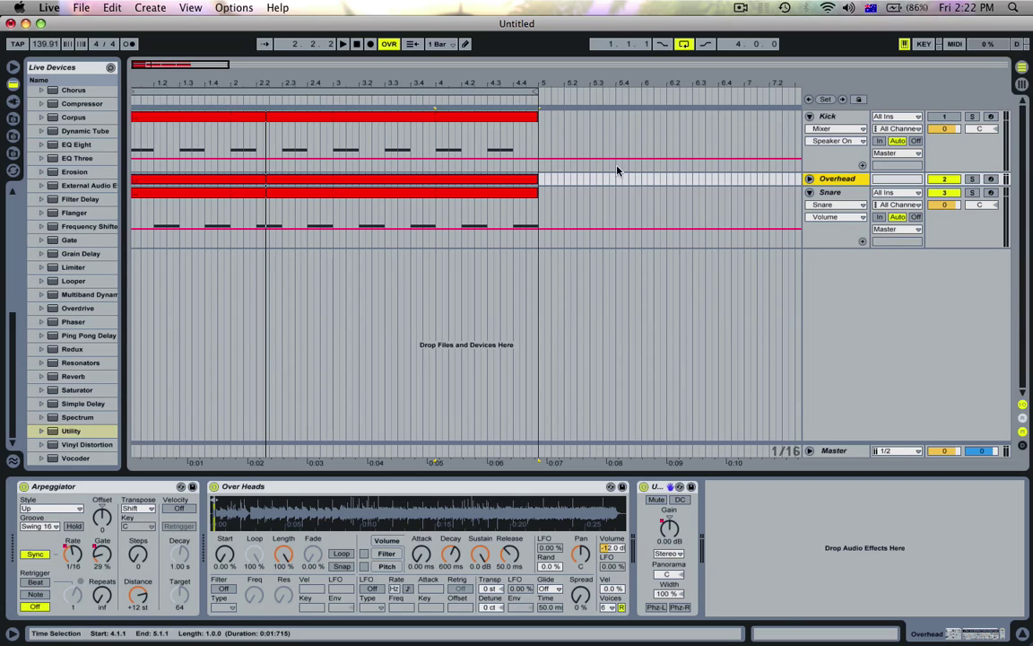
{"action": "left_click", "coordinate": [453, 181]}
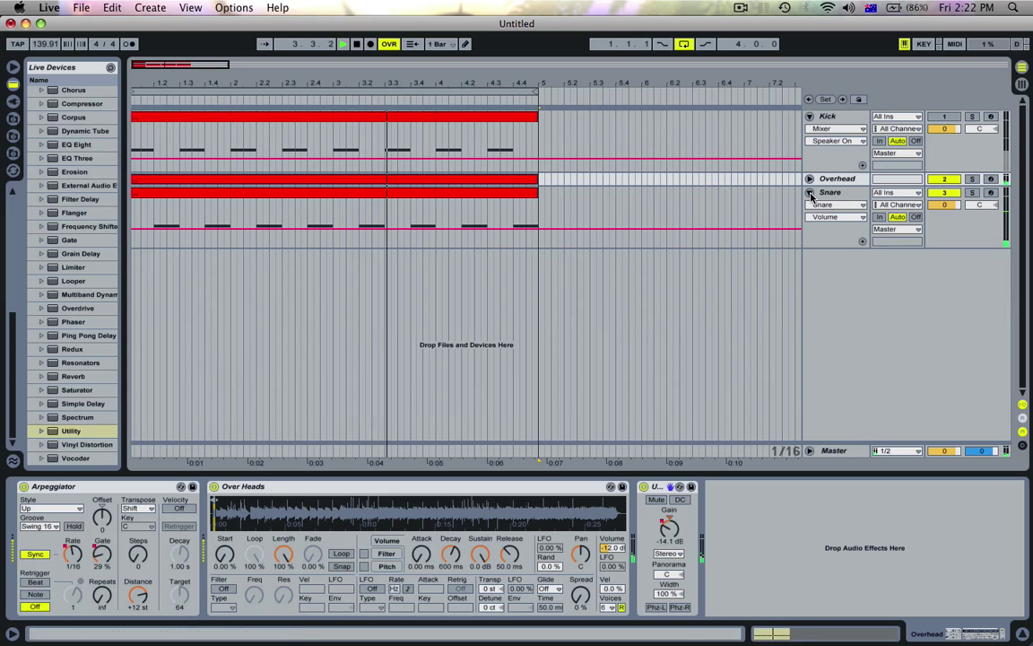
Open the Snare clip and shorten both of its notes to about half a sixteenth, auditioning the result
{"action": "left_click", "coordinate": [476, 194]}
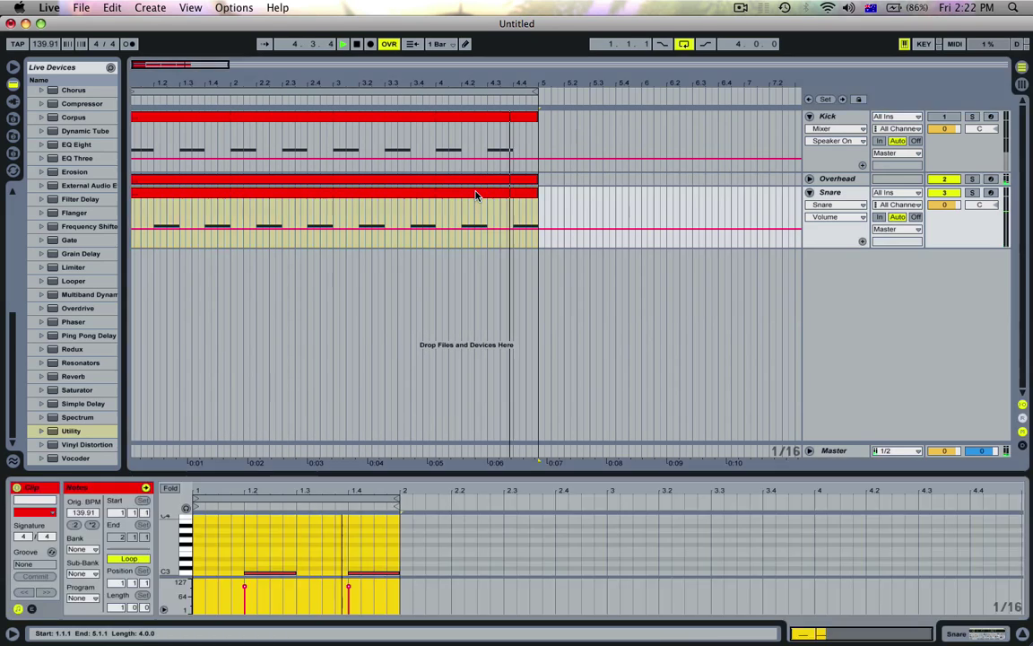
{"action": "key", "text": "space"}
{"action": "left_click_drag", "start_coordinate": [425, 565], "coordinate": [266, 599]}
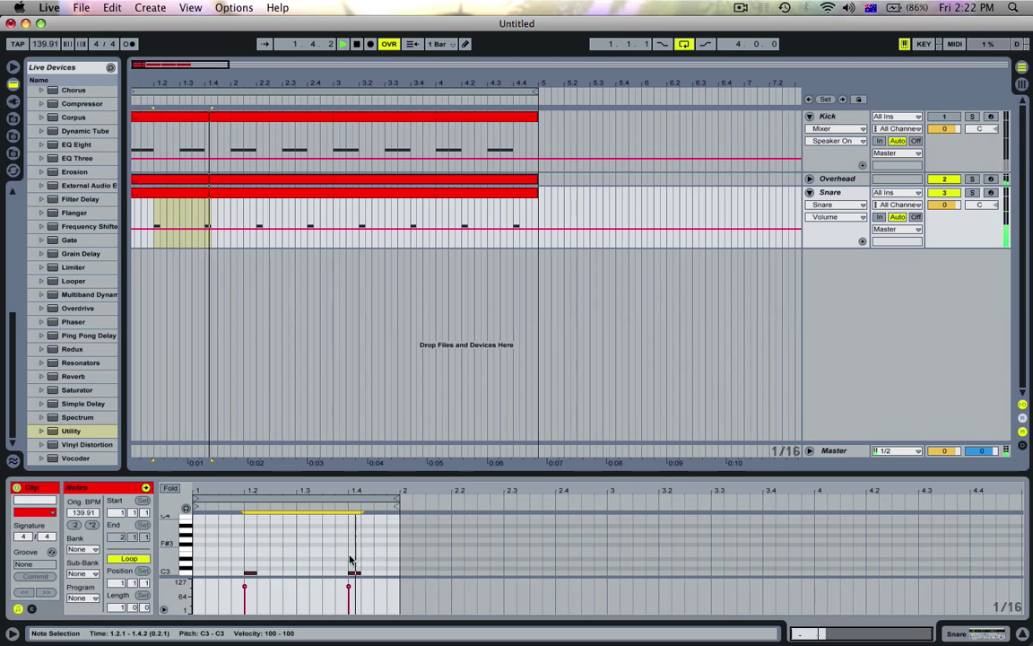
{"action": "key", "text": "space"}
{"action": "left_click_drag", "start_coordinate": [257, 575], "coordinate": [248, 573]}
{"action": "key", "text": "space"}
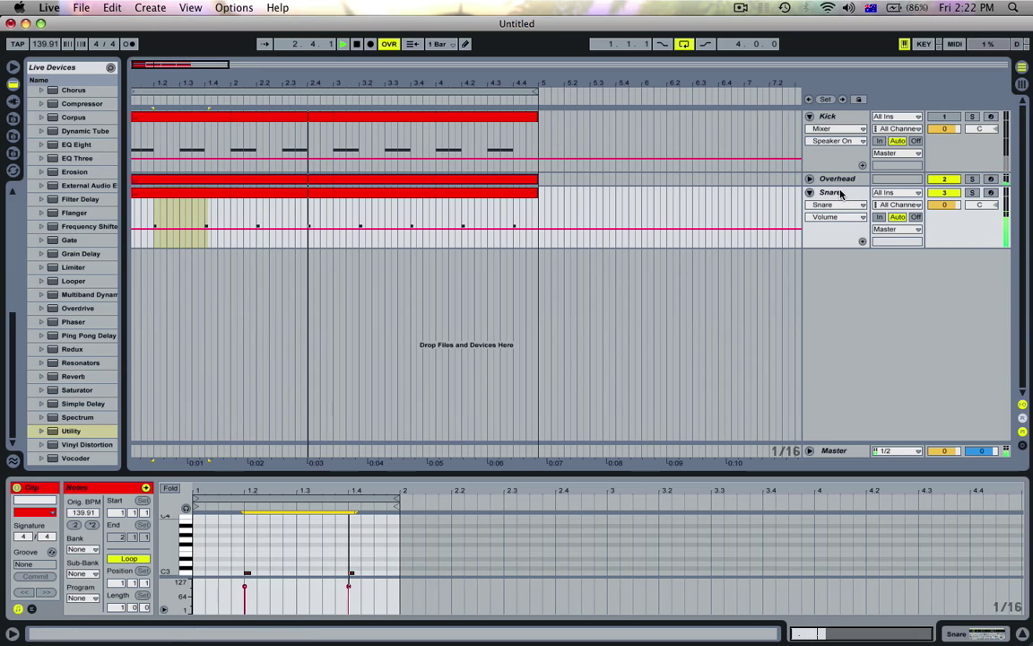
Add a Reverb to the Snare with 932 ms decay and 14 % dry/wet, and lower the Simpler's volume to -13.5 dB
{"action": "left_click", "coordinate": [665, 217]}
{"action": "left_click_drag", "start_coordinate": [71, 380], "coordinate": [615, 560]}
{"action": "left_click_drag", "start_coordinate": [633, 597], "coordinate": [633, 604]}
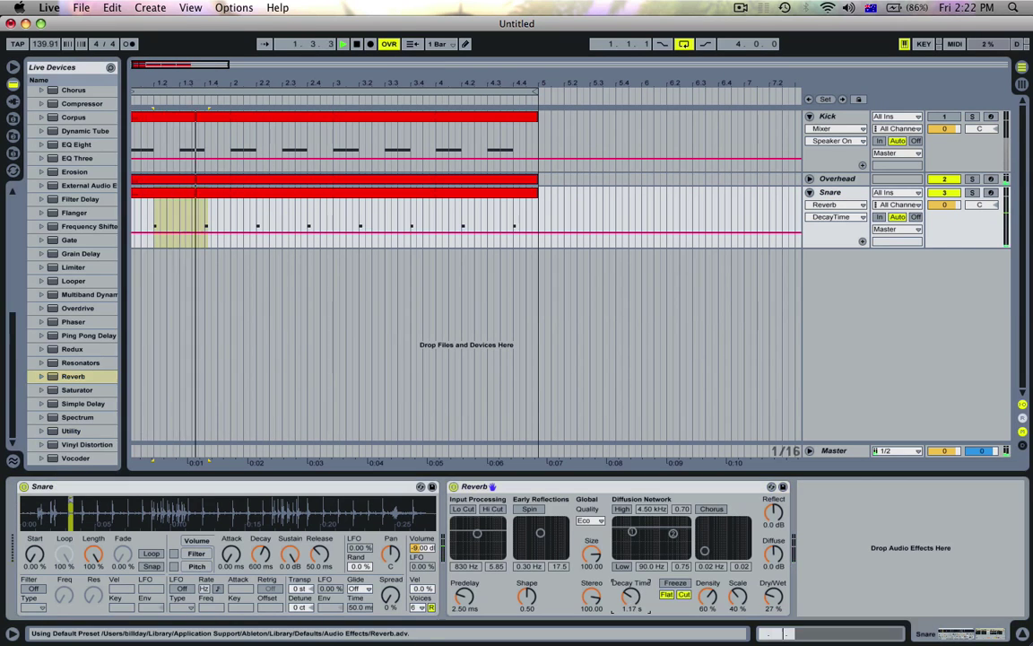
{"action": "left_click_drag", "start_coordinate": [773, 599], "coordinate": [773, 611]}
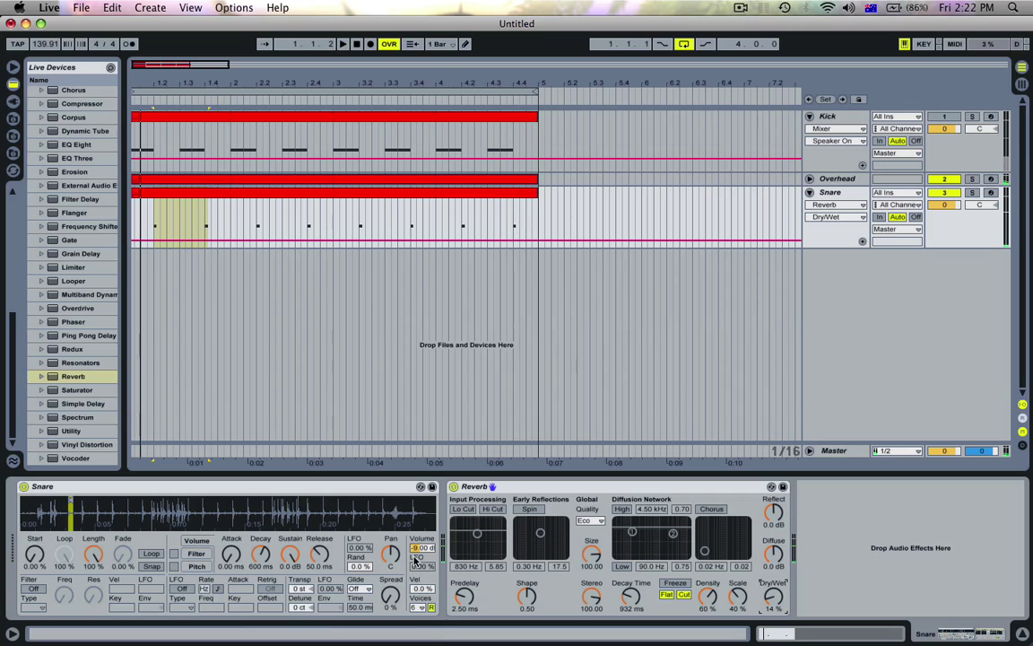
{"action": "left_click_drag", "start_coordinate": [422, 547], "coordinate": [422, 558]}
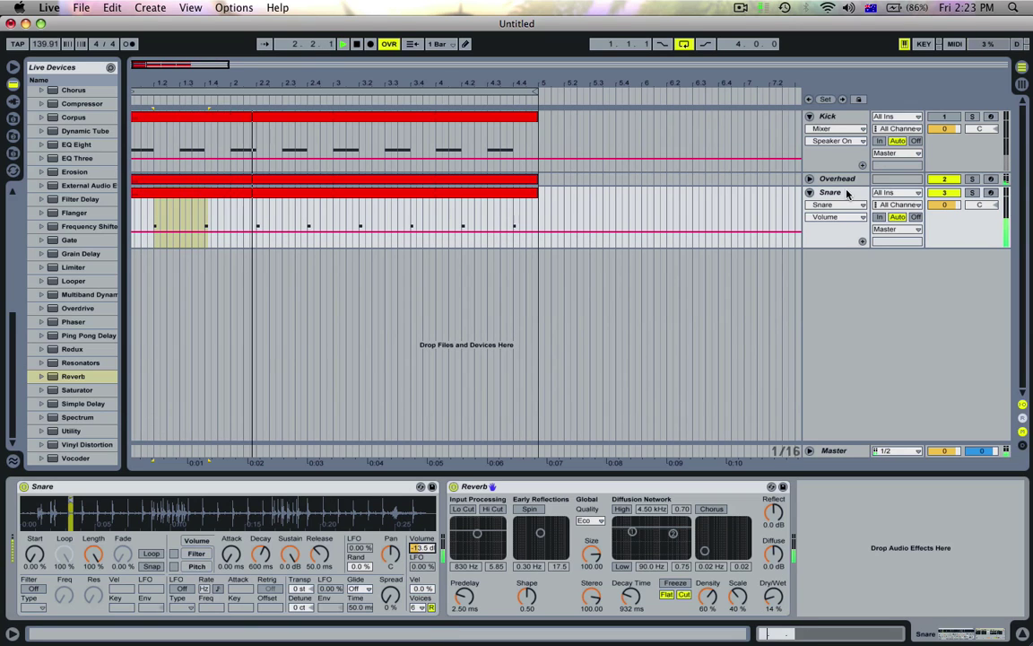
{"action": "double_click", "coordinate": [846, 193]}
{"action": "key", "text": "space"}
{"action": "left_click", "coordinate": [947, 118]}
{"action": "left_click", "coordinate": [495, 116]}
{"action": "key", "text": "space"}
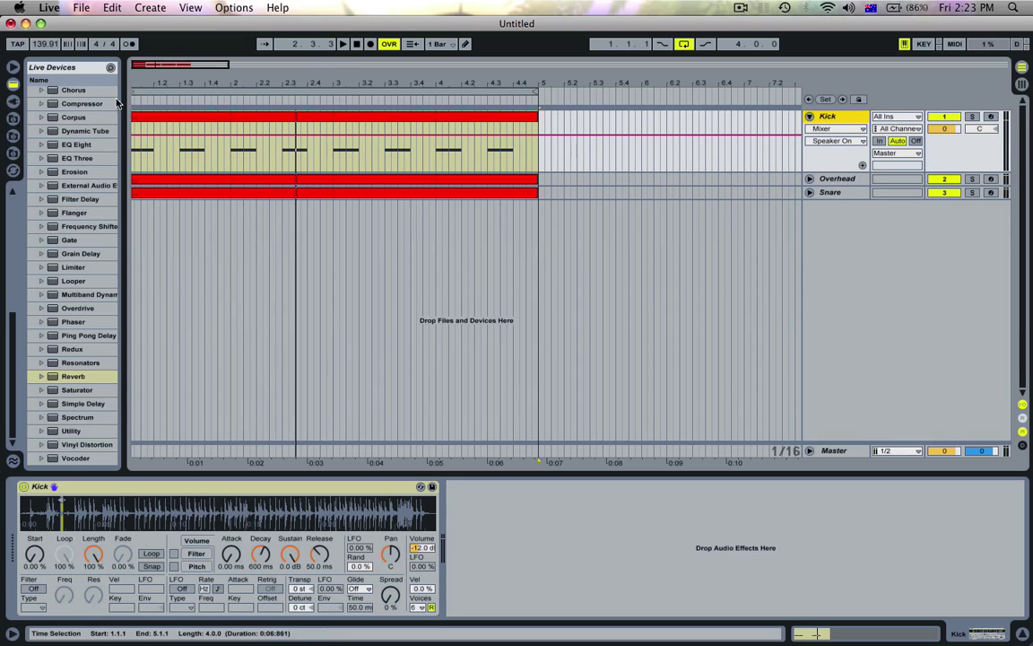
Insert an Arpeggiator before the Kick Simpler with a 1/16 rate, Swing 16 groove and 33 % gate
{"action": "scroll", "coordinate": [63, 143], "scroll_direction": "up", "scroll_amount": 10}
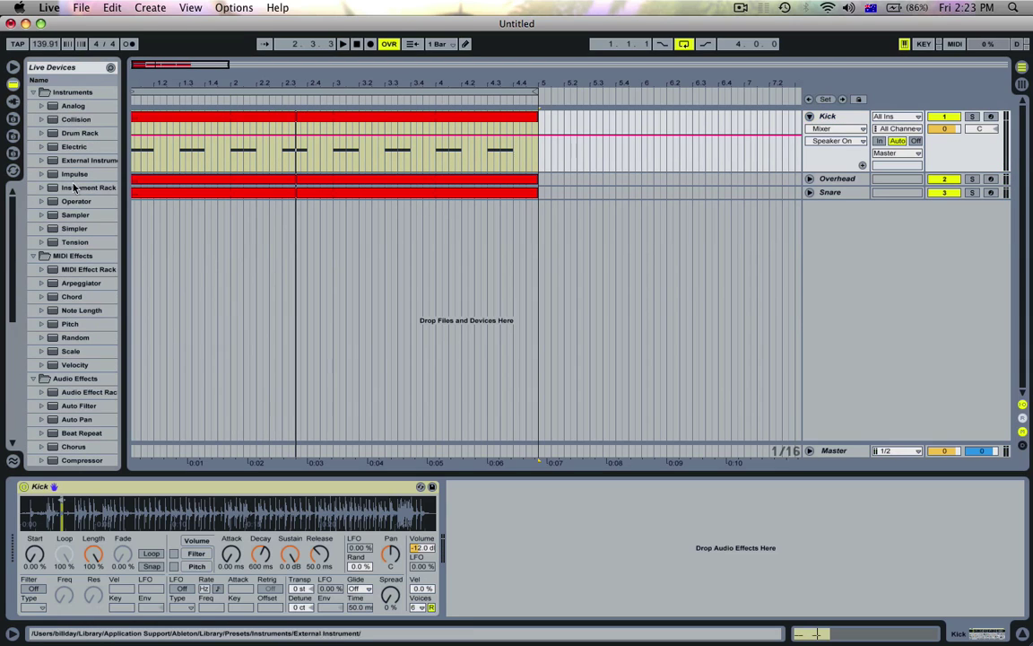
{"action": "left_click", "coordinate": [67, 283]}
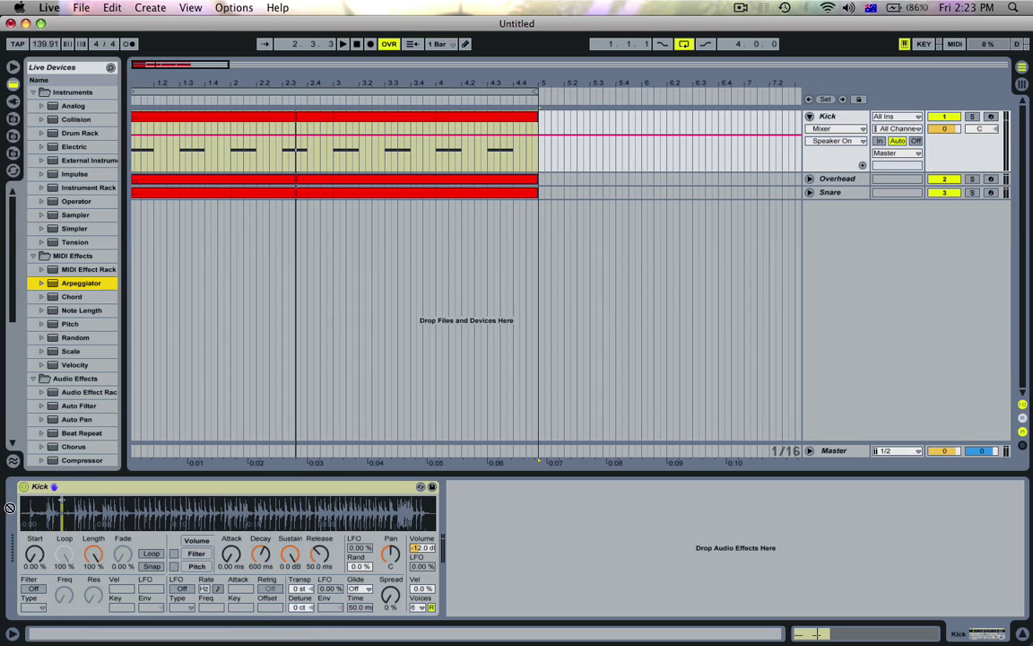
{"action": "left_click_drag", "start_coordinate": [11, 508], "coordinate": [18, 511]}
{"action": "left_click", "coordinate": [79, 554]}
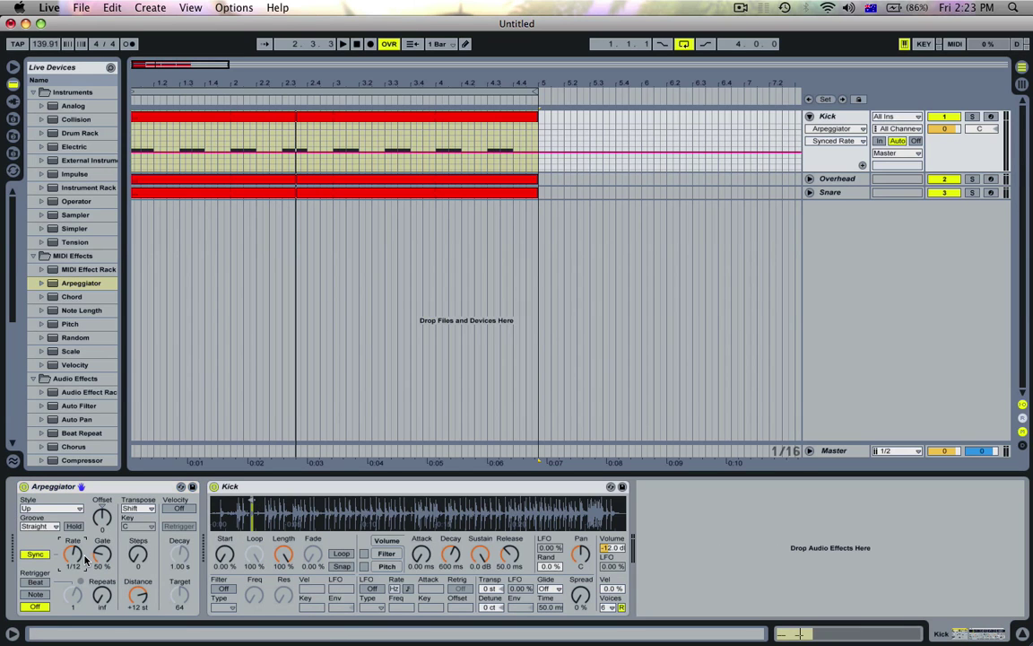
{"action": "left_click_drag", "start_coordinate": [86, 558], "coordinate": [85, 555]}
{"action": "left_click", "coordinate": [42, 528]}
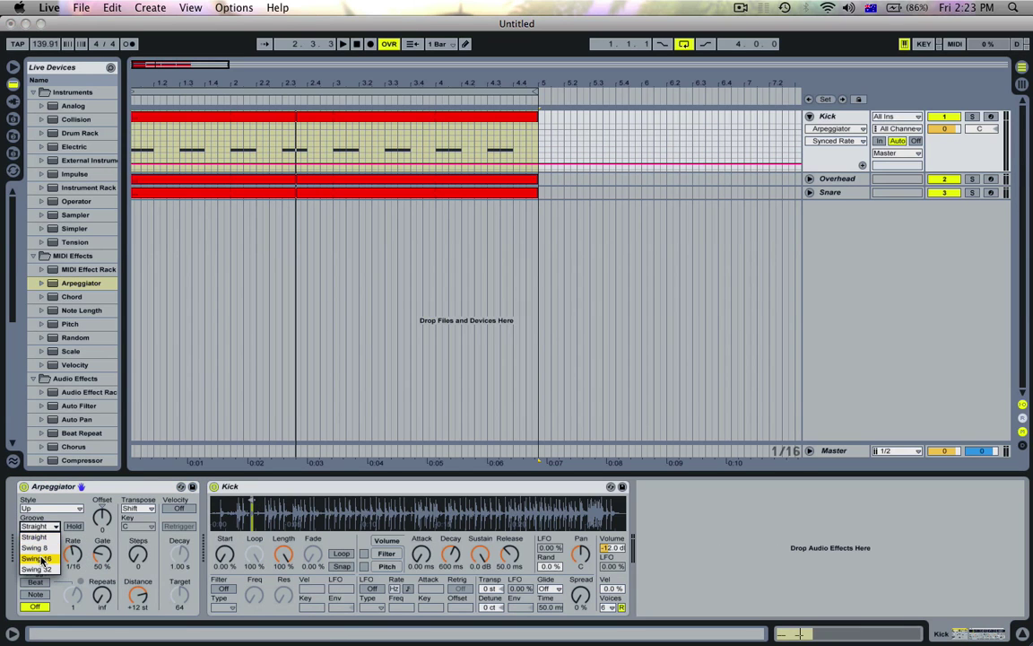
{"action": "left_click", "coordinate": [41, 558]}
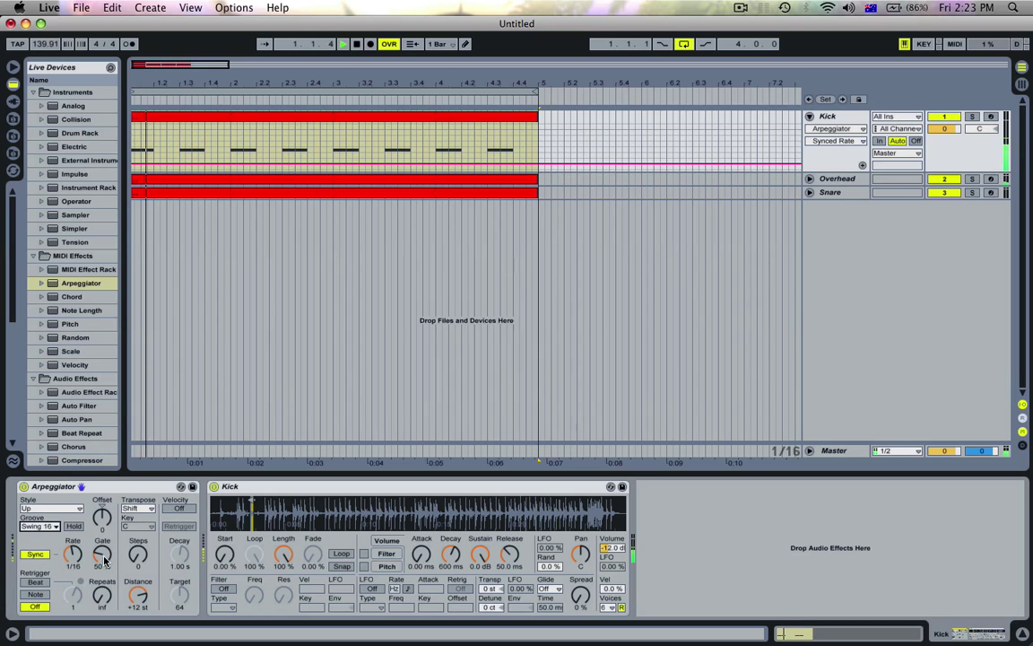
{"action": "left_click_drag", "start_coordinate": [104, 560], "coordinate": [104, 571]}
{"action": "key", "text": "space"}
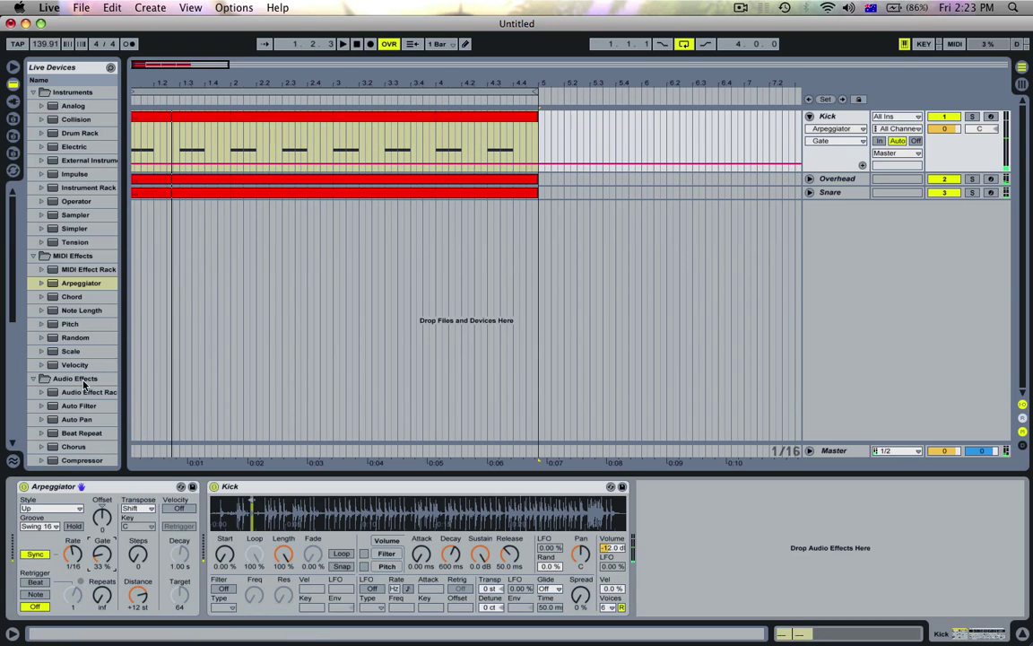
Add a Utility after the Kick Simpler and show its Gain automation in a separate lane
{"action": "scroll", "coordinate": [83, 384], "scroll_direction": "down", "scroll_amount": 10}
{"action": "double_click", "coordinate": [75, 431]}
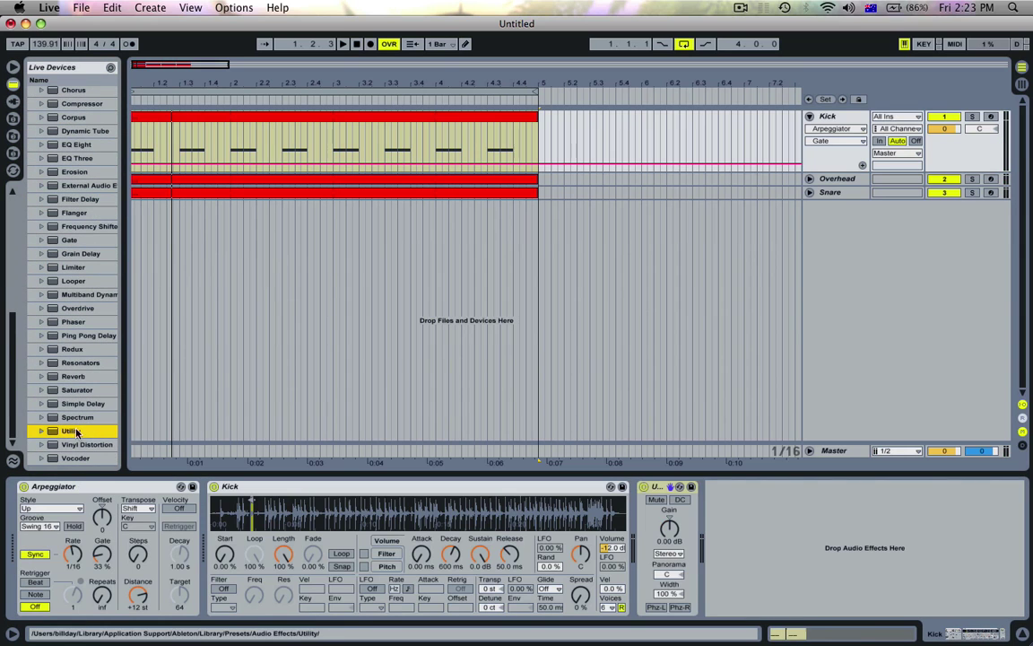
{"action": "left_click", "coordinate": [670, 530]}
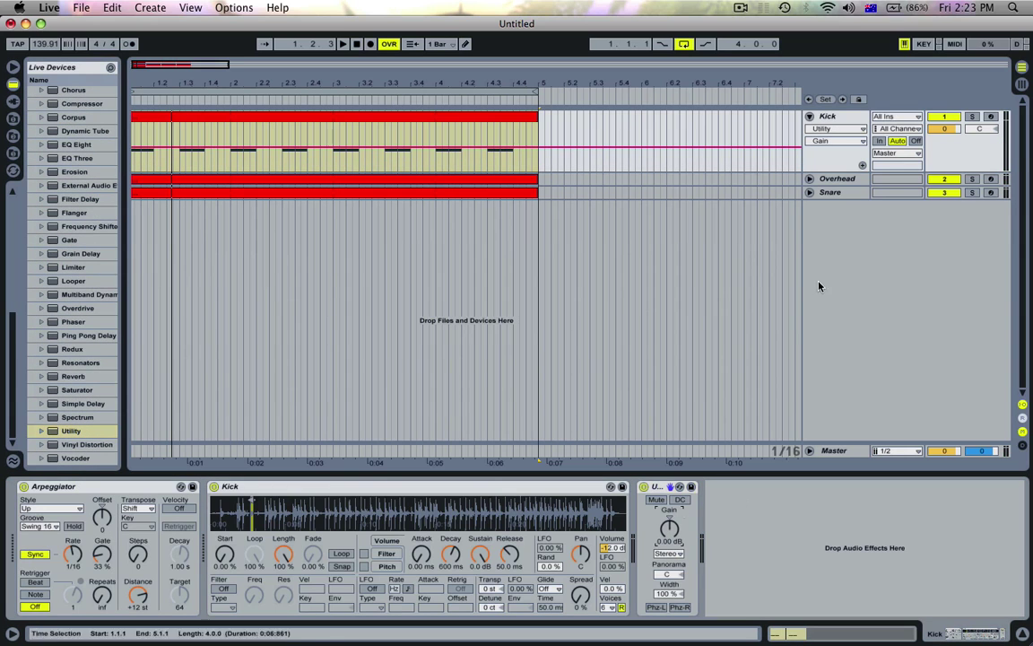
{"action": "left_click", "coordinate": [863, 166]}
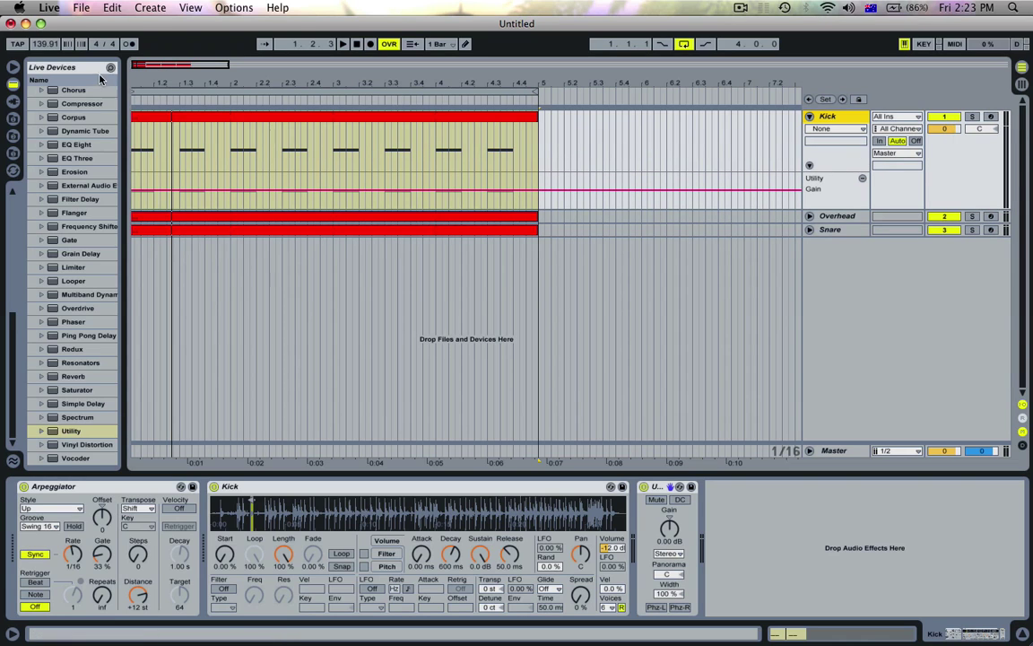
{"action": "left_click_drag", "start_coordinate": [136, 81], "coordinate": [152, 179]}
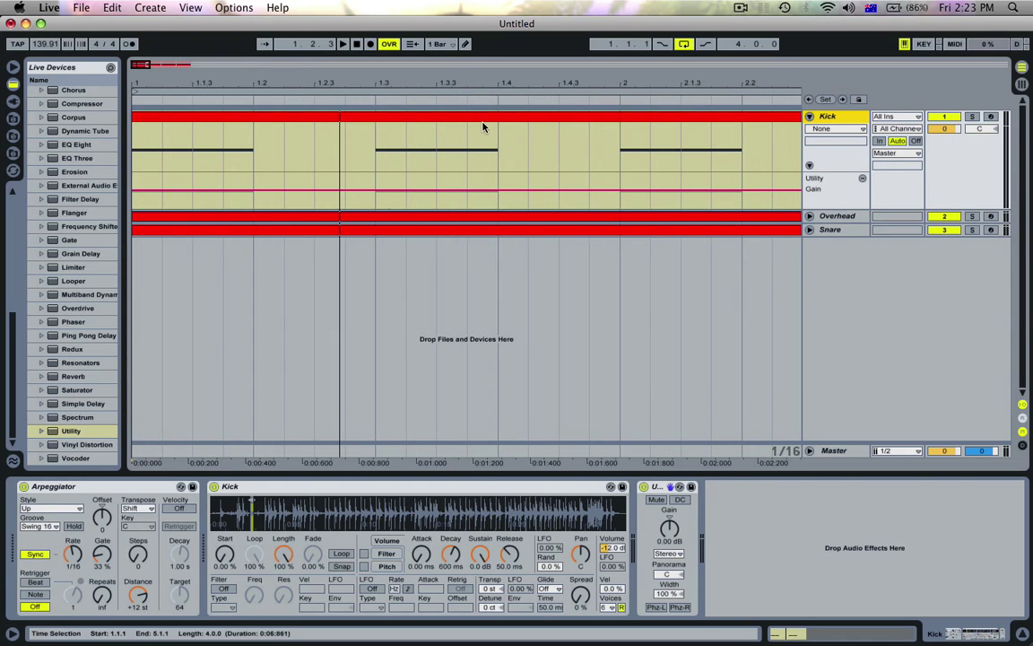
{"action": "left_click_drag", "start_coordinate": [943, 129], "coordinate": [943, 132]}
{"action": "key", "text": "super+z"}
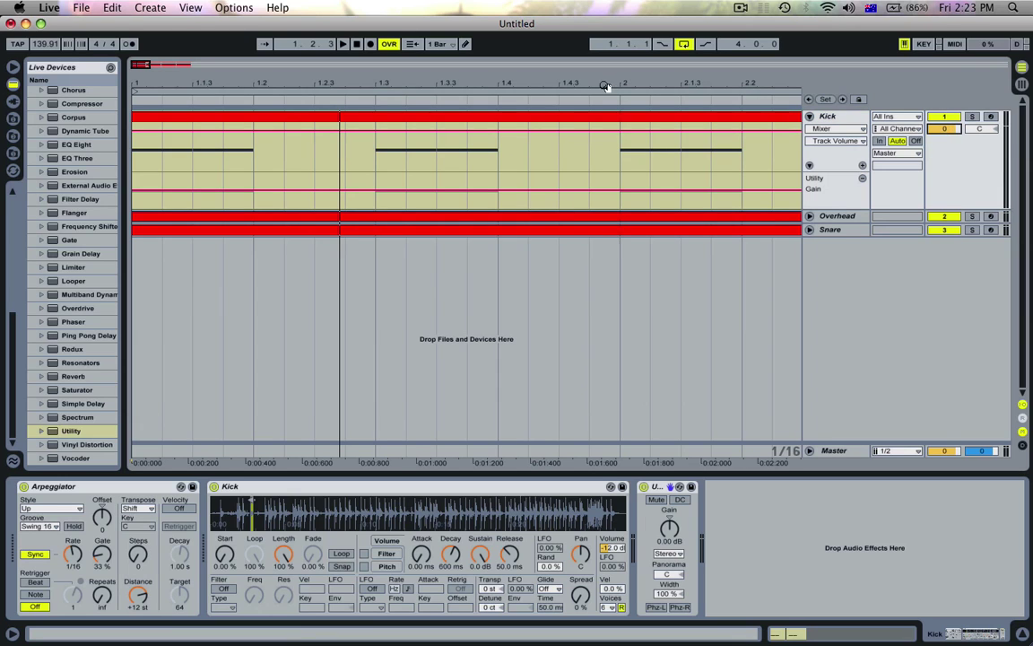
{"action": "left_click_drag", "start_coordinate": [604, 88], "coordinate": [143, 88]}
{"action": "left_click_drag", "start_coordinate": [209, 147], "coordinate": [159, 141]}
{"action": "key", "text": "super+z"}
{"action": "key", "text": "z"}
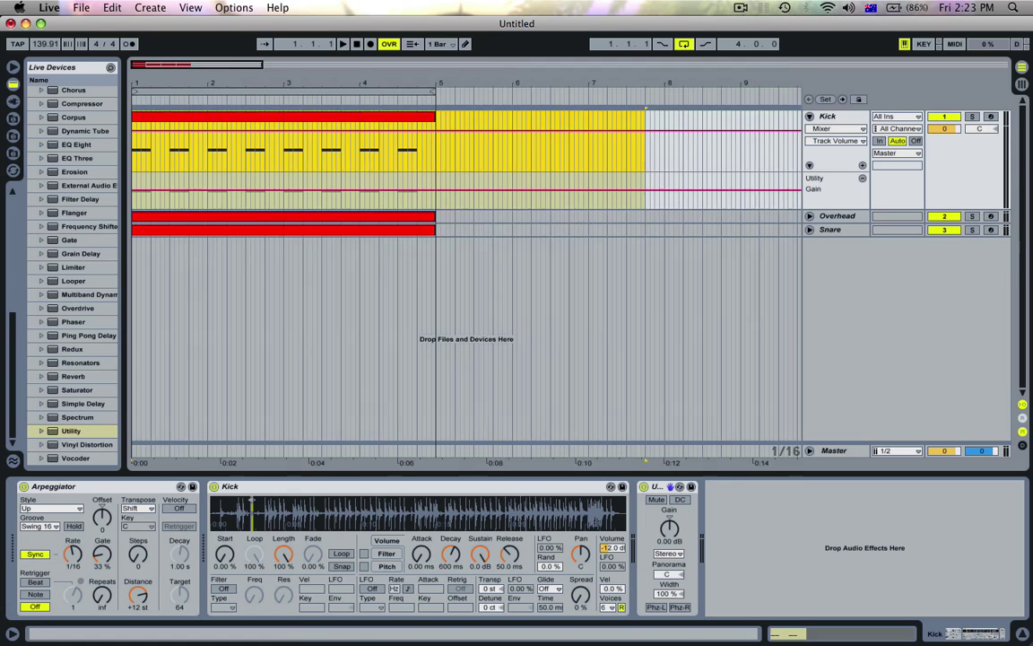
Lower the Kick's Utility Gain automation to -19.3 dB between 1.1.2 and 1.2.1
{"action": "left_click", "coordinate": [671, 534]}
{"action": "left_click", "coordinate": [149, 175]}
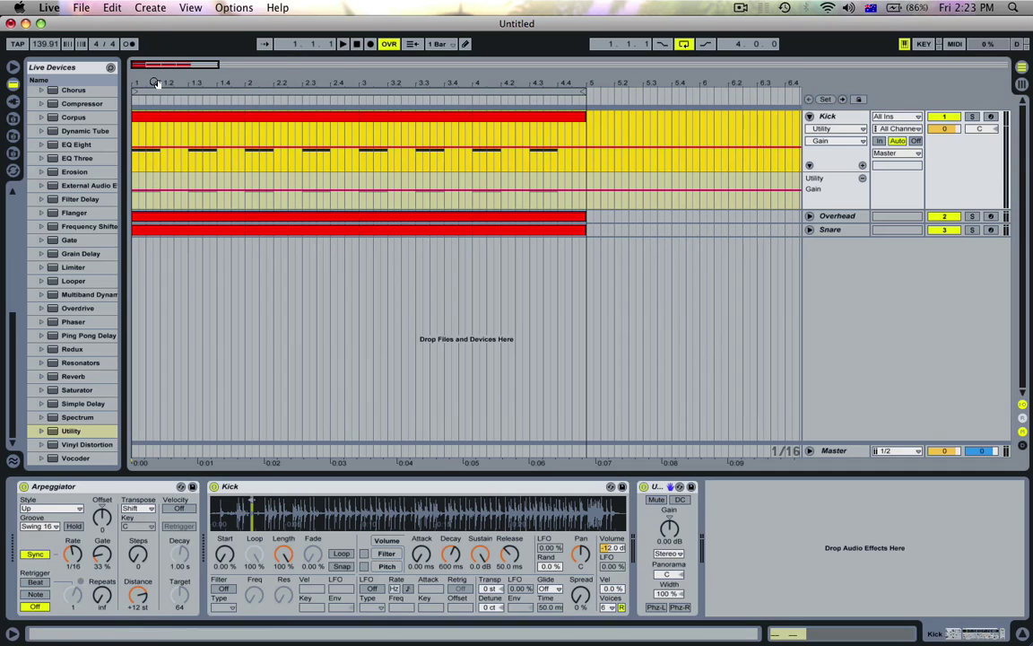
{"action": "left_click_drag", "start_coordinate": [157, 86], "coordinate": [156, 199]}
{"action": "key", "text": "space"}
{"action": "key", "text": "space"}
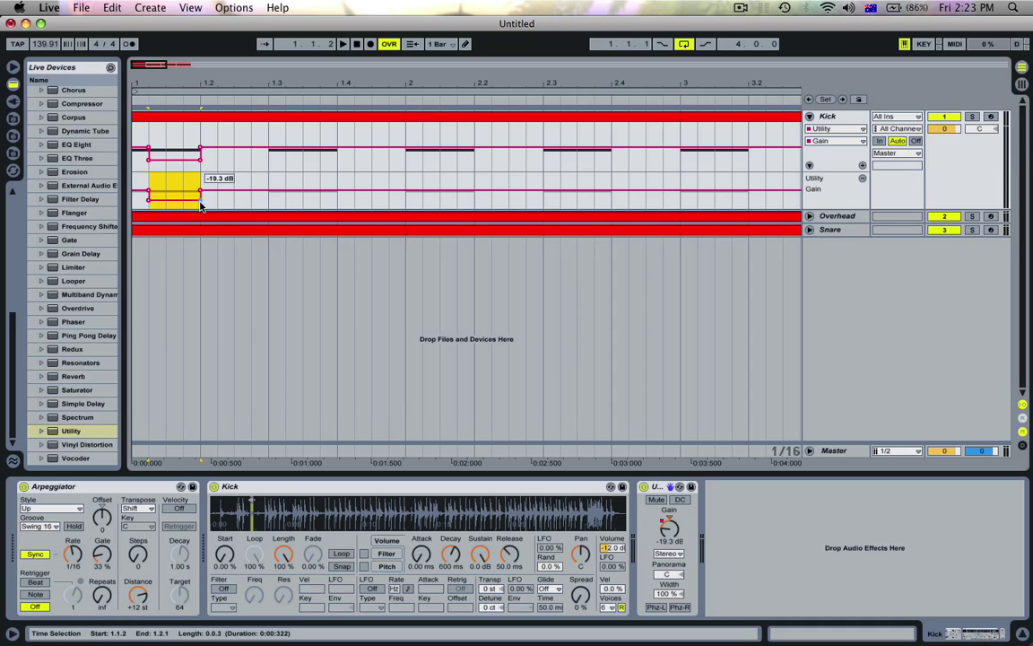
Raise the end point of the Kick's gain dip at 1.2.1 into an upward ramp and play it back repeatedly
{"action": "left_click_drag", "start_coordinate": [184, 194], "coordinate": [200, 194]}
{"action": "key", "text": "space"}
{"action": "key", "text": "space"}
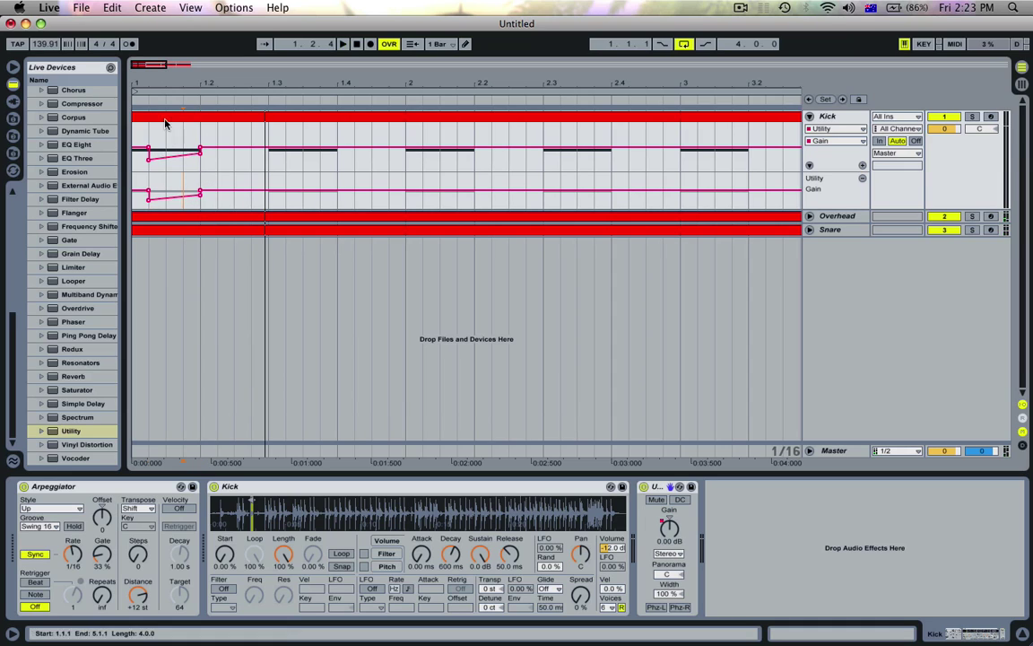
{"action": "left_click", "coordinate": [165, 121]}
{"action": "key", "text": "space"}
{"action": "key", "text": "space"}
{"action": "key", "text": "space"}
{"action": "left_click", "coordinate": [166, 194]}
{"action": "key", "text": "space"}
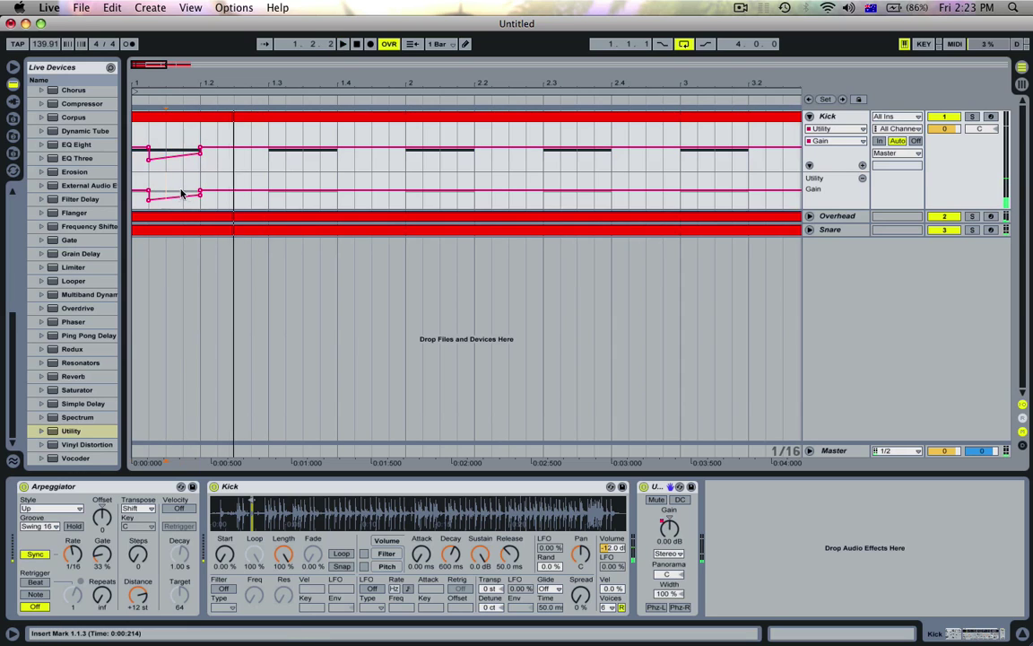
Raise the end of the Kick's first gain ramp at 1.2.1 to the baseline, add a breakpoint just before it, and play it
{"action": "left_click_drag", "start_coordinate": [185, 194], "coordinate": [184, 192]}
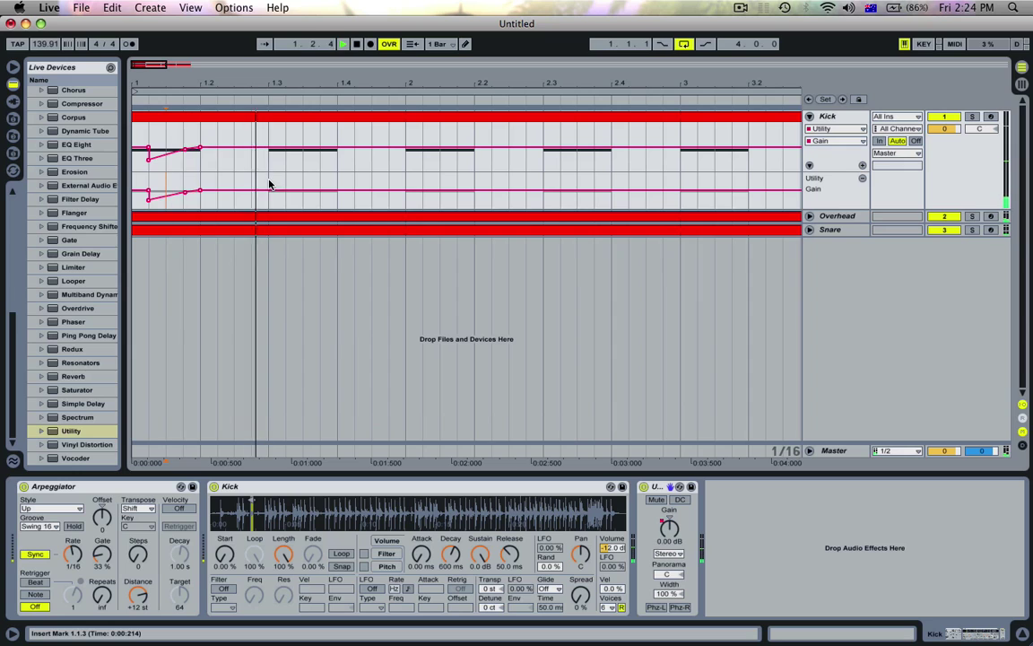
{"action": "left_click", "coordinate": [202, 119]}
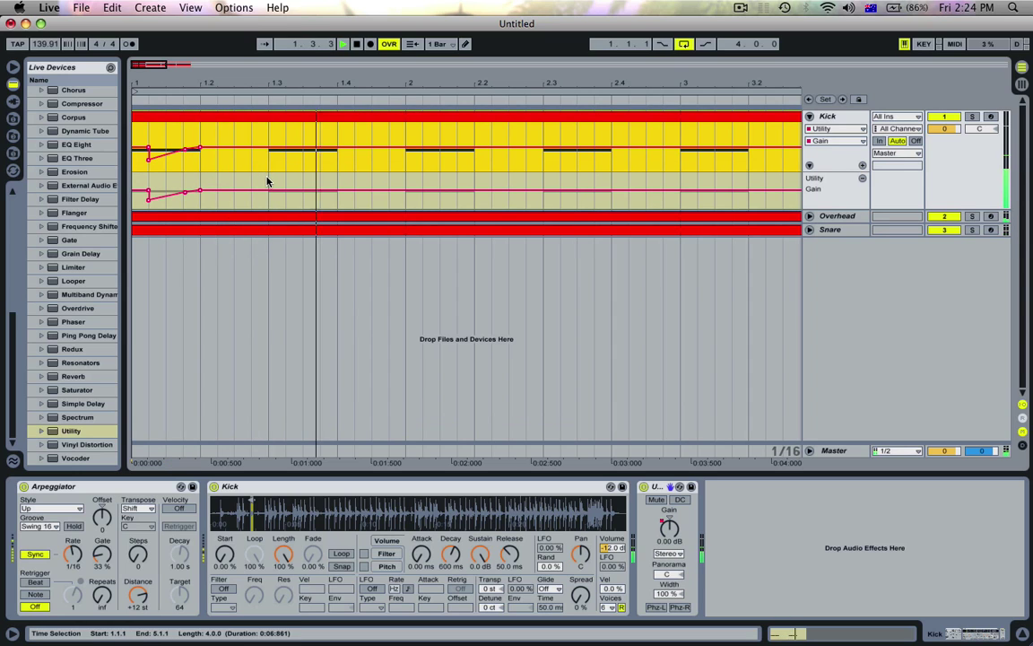
{"action": "key", "text": "space"}
Open the Kick clip and move its note at 1.3.1 to 1.2.3 and its last note to 1.3.4
{"action": "double_click", "coordinate": [251, 116]}
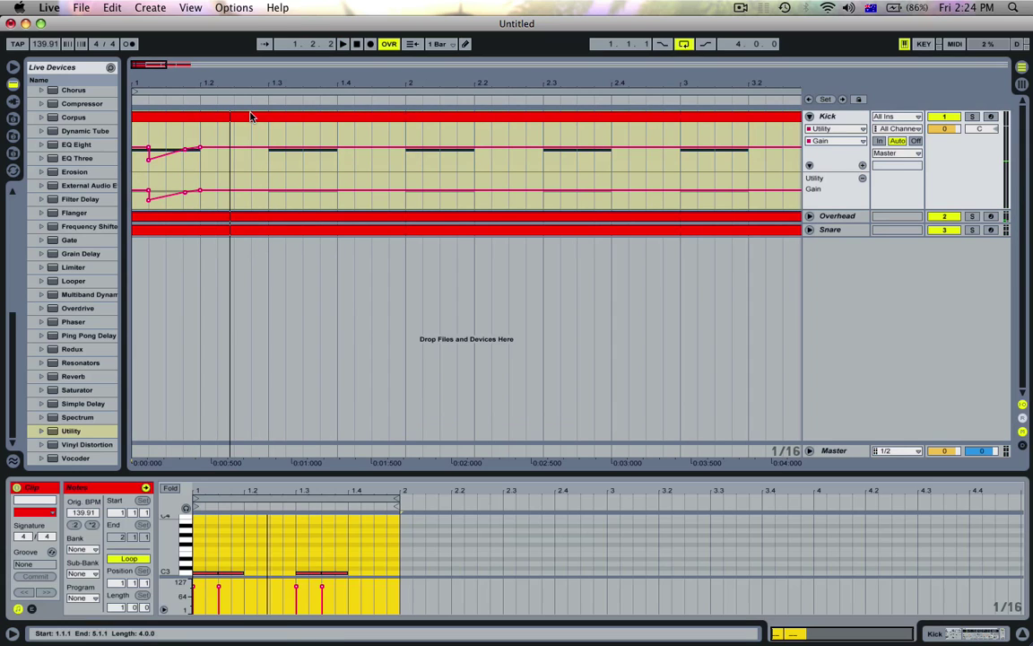
{"action": "left_click", "coordinate": [314, 572]}
{"action": "key", "text": "Left"}
{"action": "key", "text": "Left"}
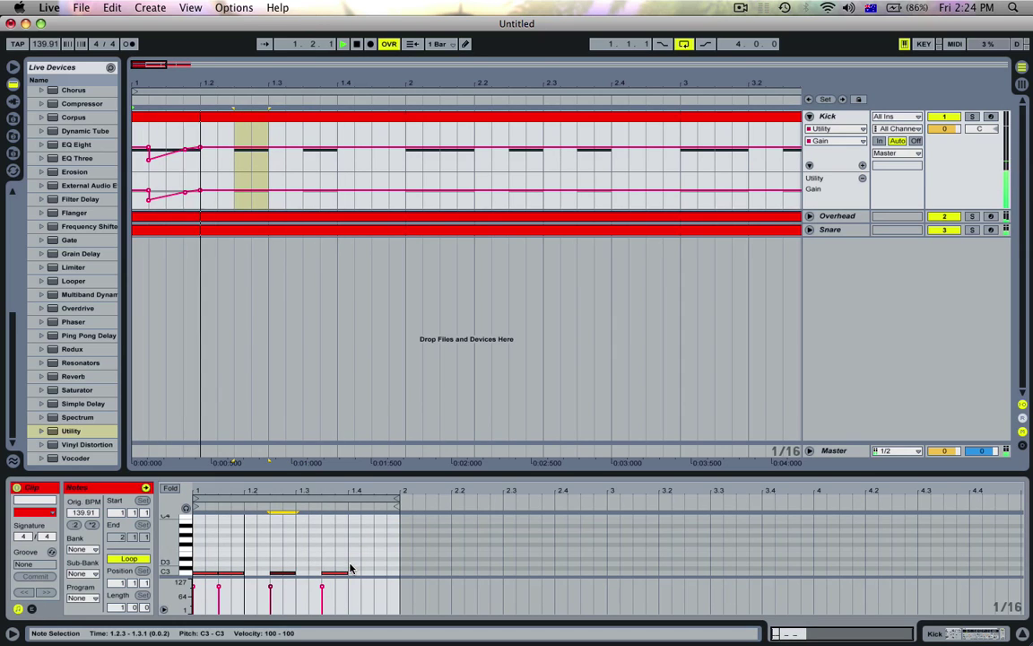
{"action": "left_click", "coordinate": [343, 572]}
{"action": "key", "text": "Right"}
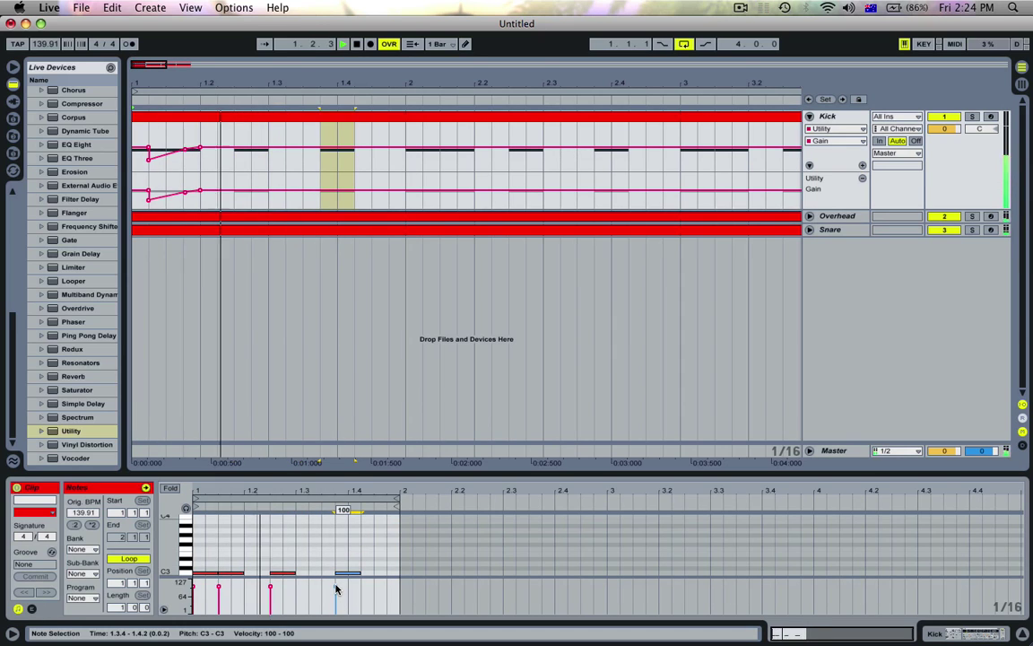
Split the Kick note at 1.3.4, move its second half to 1.4.3 and lengthen that half to 2.1.1
{"action": "left_click_drag", "start_coordinate": [337, 573], "coordinate": [348, 572]}
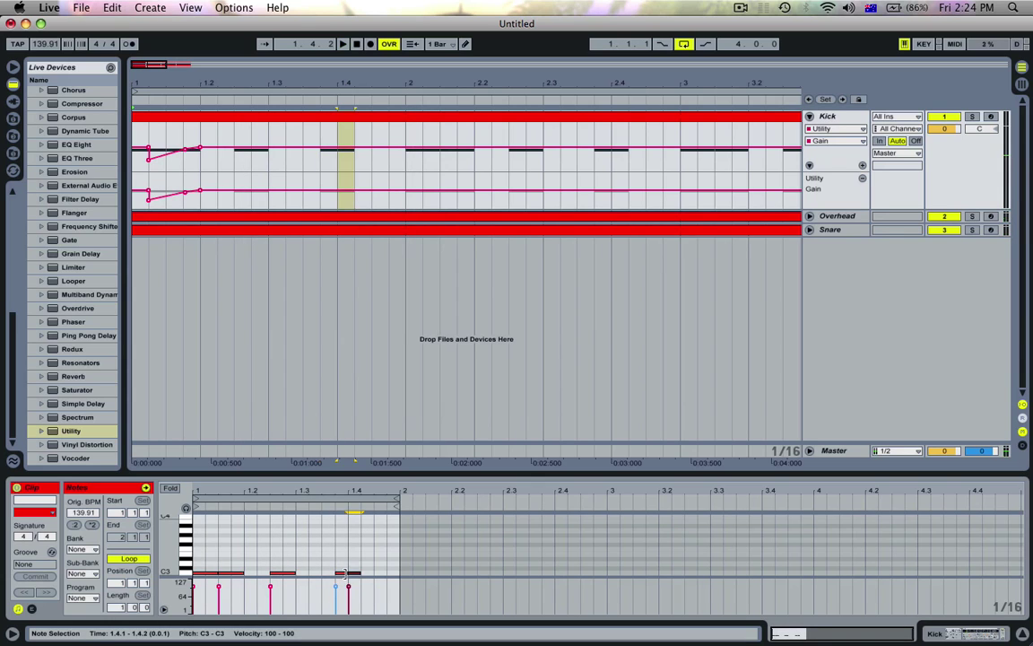
{"action": "key", "text": "Right"}
{"action": "key", "text": "space"}
{"action": "key", "text": "Right"}
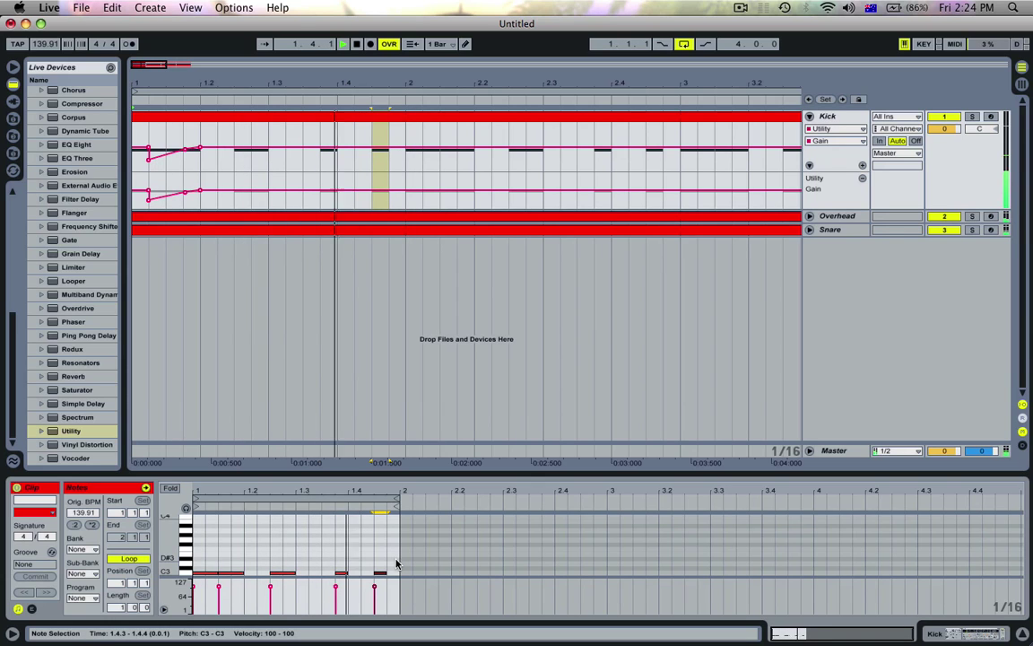
{"action": "key", "text": "Right"}
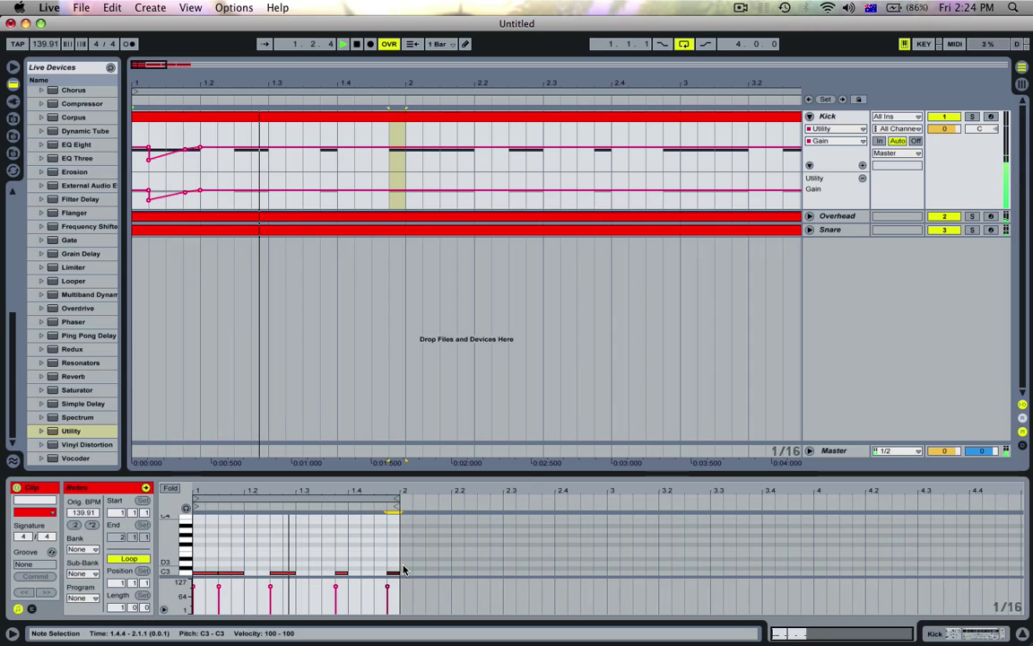
{"action": "key", "text": "Left"}
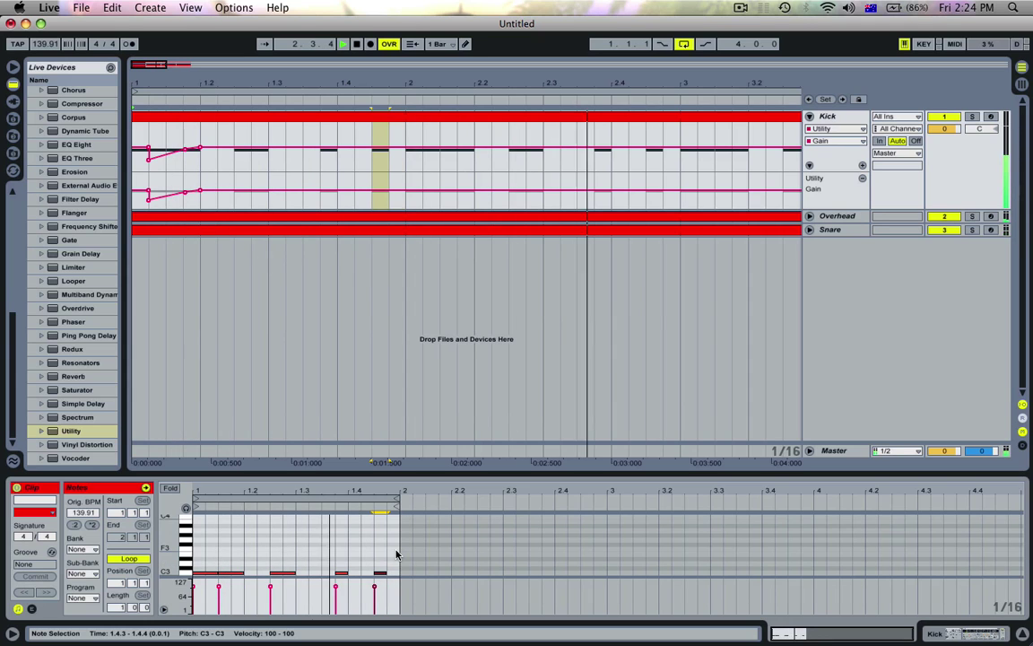
{"action": "key", "text": "shift+Right"}
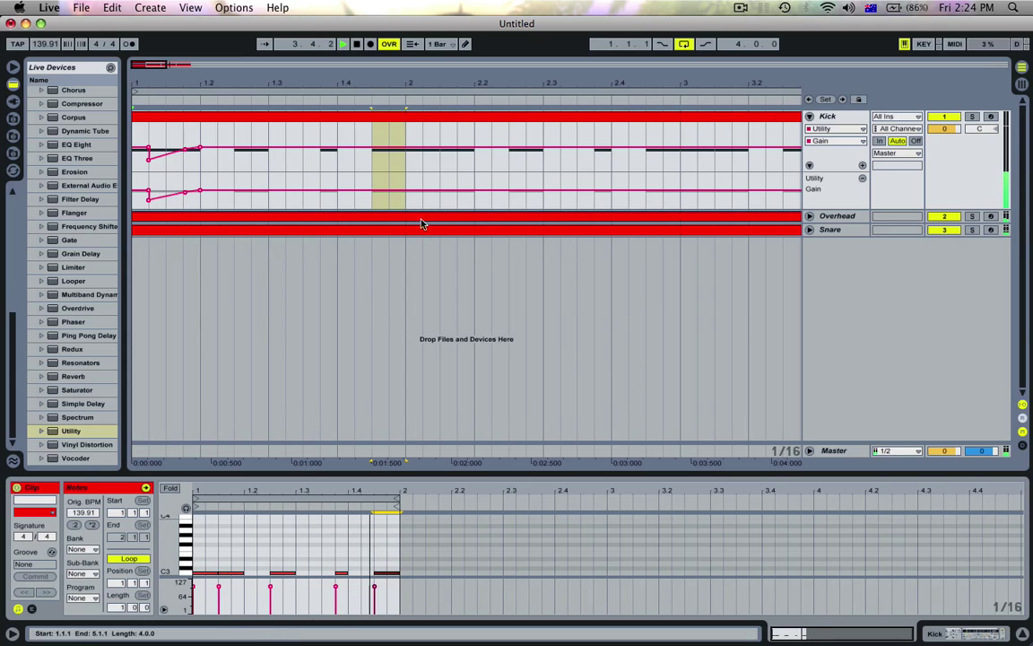
Dip the Kick's Utility Gain automation at 1.4.3 and ramp it back up to the baseline by 2.1.1
{"action": "mouse_move", "coordinate": [382, 185]}
{"action": "left_mouse_down"}
{"action": "mouse_move", "coordinate": [413, 185]}
{"action": "mouse_move", "coordinate": [381, 186]}
{"action": "left_mouse_up"}
{"action": "key", "text": "space"}
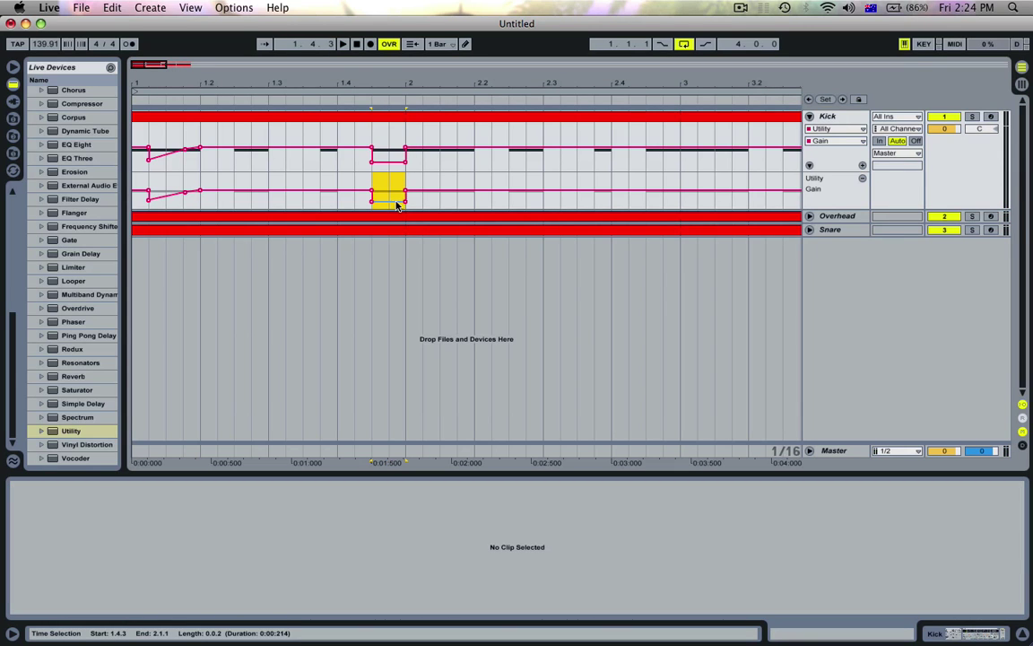
{"action": "left_click", "coordinate": [364, 178]}
{"action": "left_click", "coordinate": [387, 119]}
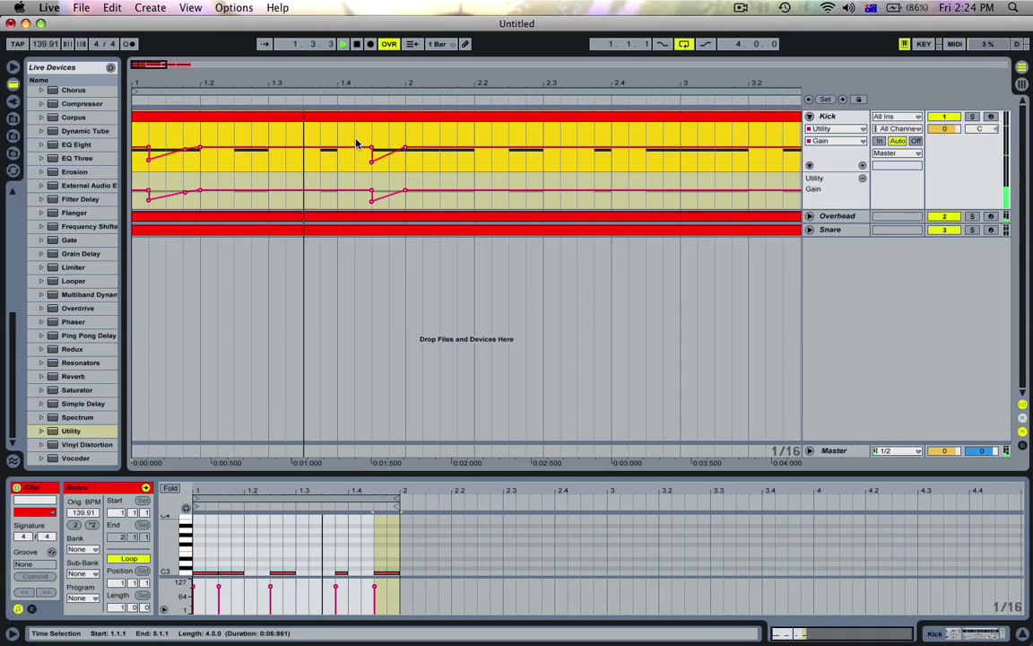
Add a shallower dip to the Kick's Utility Gain automation at 1.2.3, ramping back up to the baseline by 1.3.1
{"action": "key", "text": "space"}
{"action": "left_click_drag", "start_coordinate": [268, 187], "coordinate": [238, 197]}
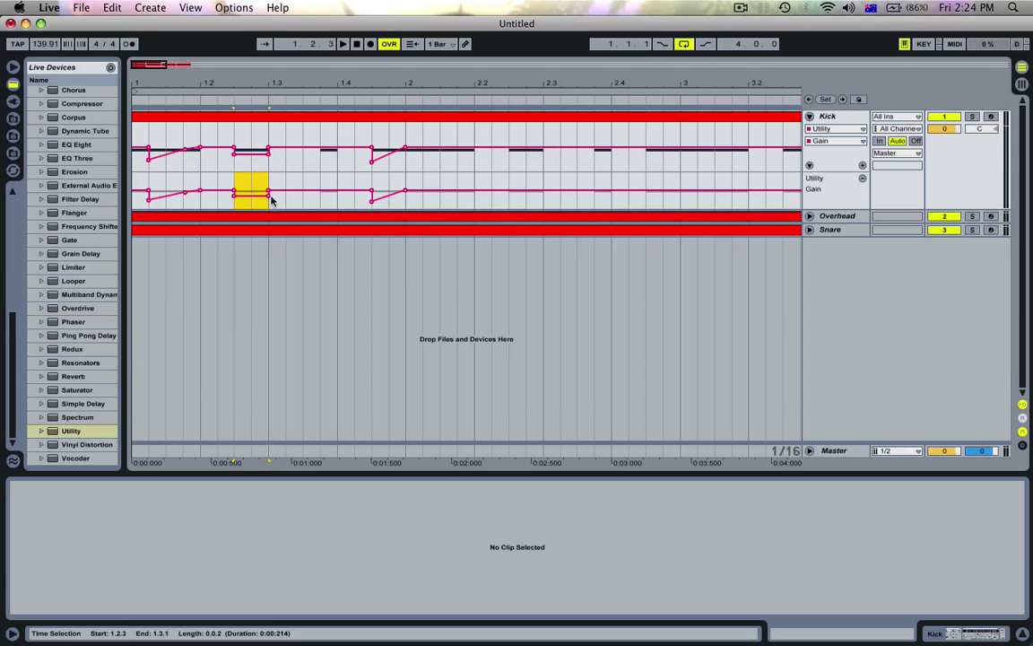
{"action": "left_click", "coordinate": [233, 125]}
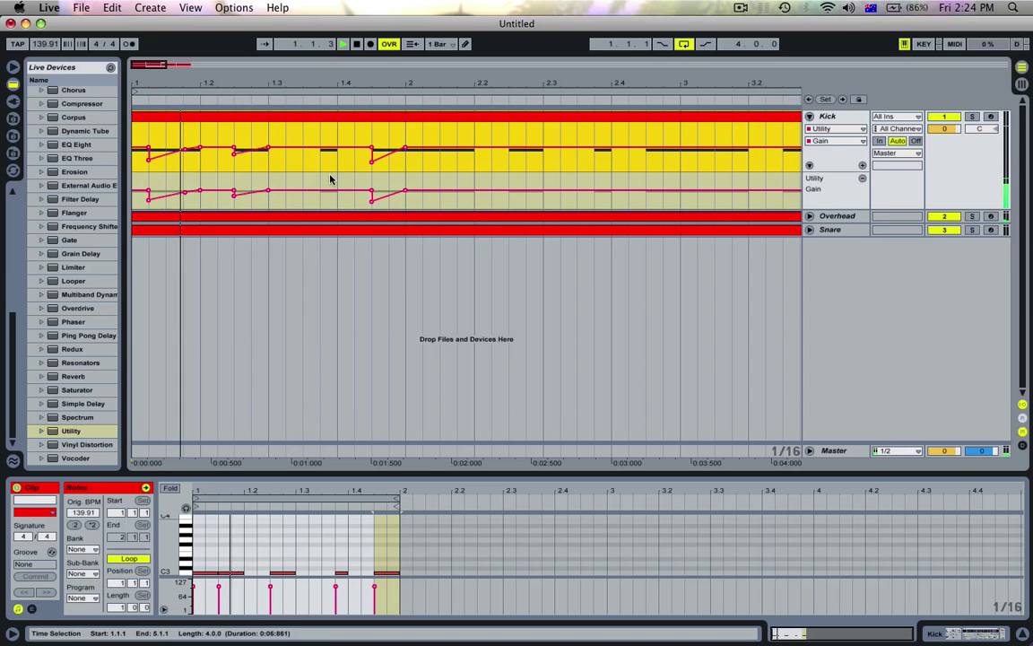
Duplicate the Kick's first bar of Utility Gain automation across the rest of the four-bar clip and play it back
{"action": "left_click", "coordinate": [348, 186]}
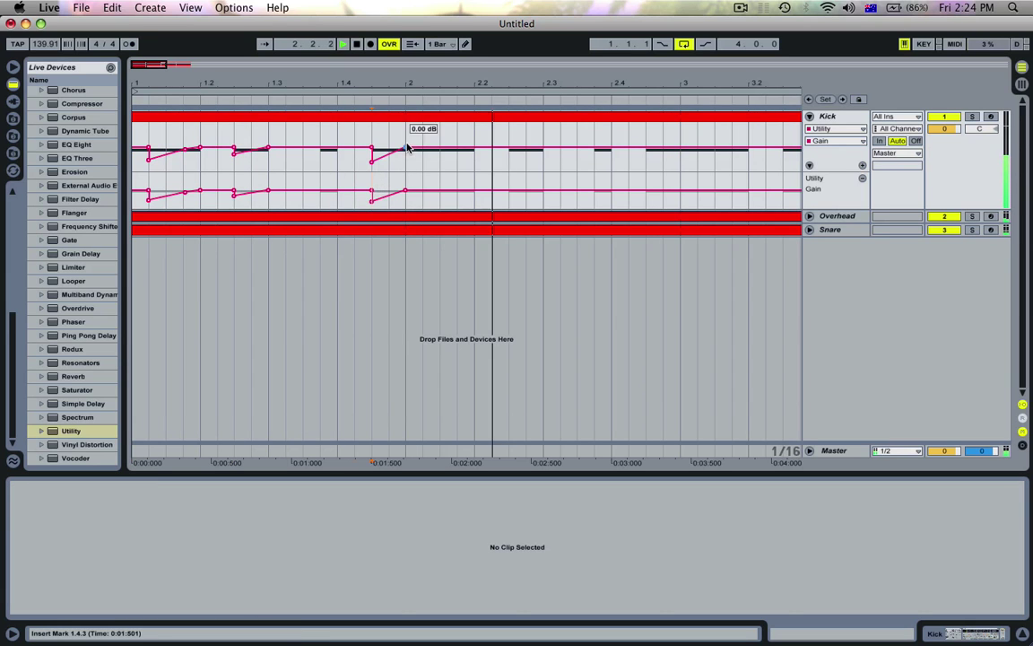
{"action": "left_click_drag", "start_coordinate": [406, 148], "coordinate": [123, 159]}
{"action": "left_click_drag", "start_coordinate": [406, 178], "coordinate": [68, 191]}
{"action": "key", "text": "super+d"}
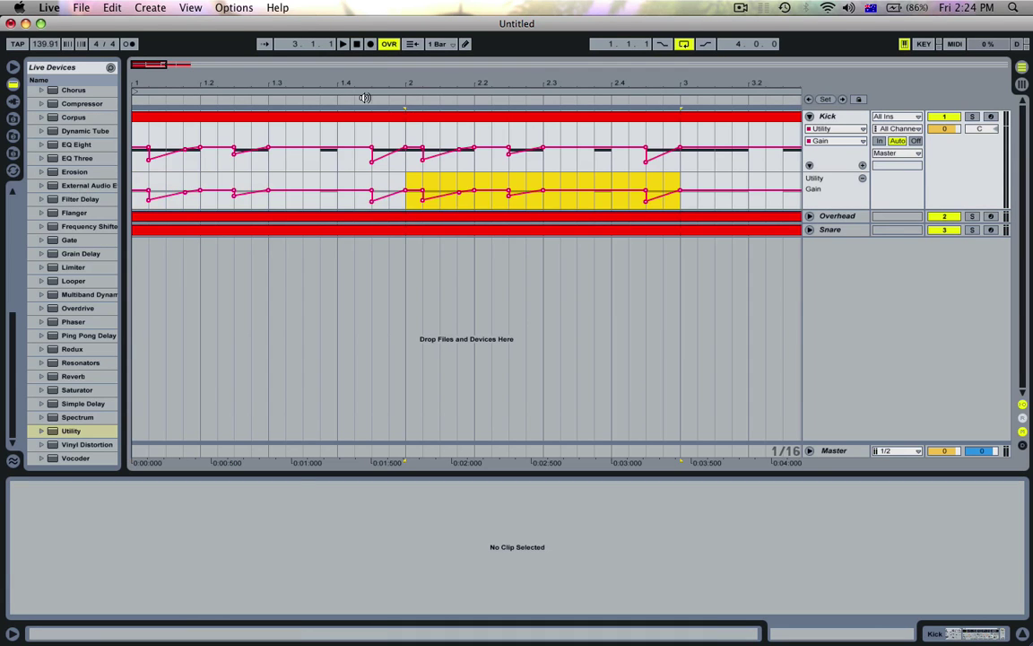
{"action": "left_click_drag", "start_coordinate": [354, 84], "coordinate": [213, 85]}
{"action": "left_click", "coordinate": [234, 120]}
{"action": "key", "text": "space"}
Fold the Kick track, unfold the Overhead track, and turn on Loop in the Overhead's Simpler
{"action": "double_click", "coordinate": [844, 117]}
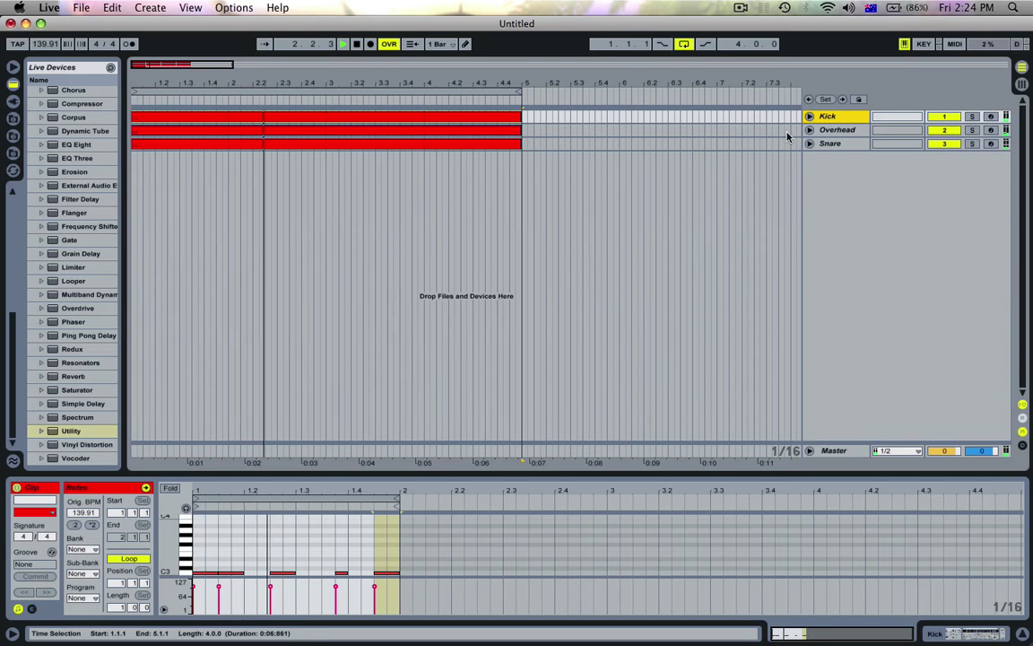
{"action": "left_click", "coordinate": [843, 133]}
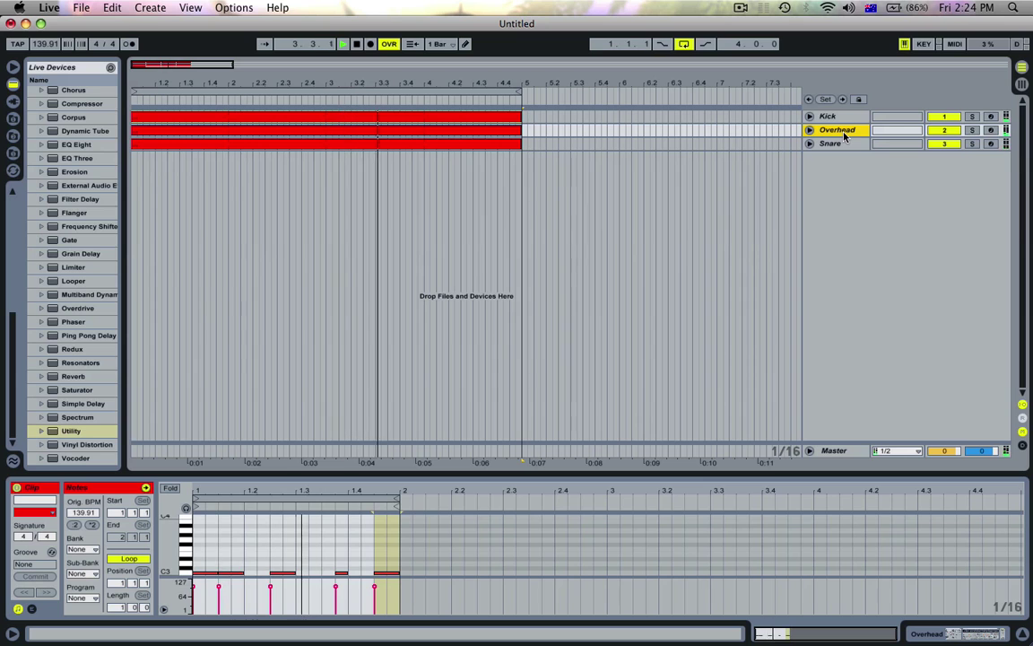
{"action": "double_click", "coordinate": [843, 133]}
{"action": "double_click", "coordinate": [825, 130]}
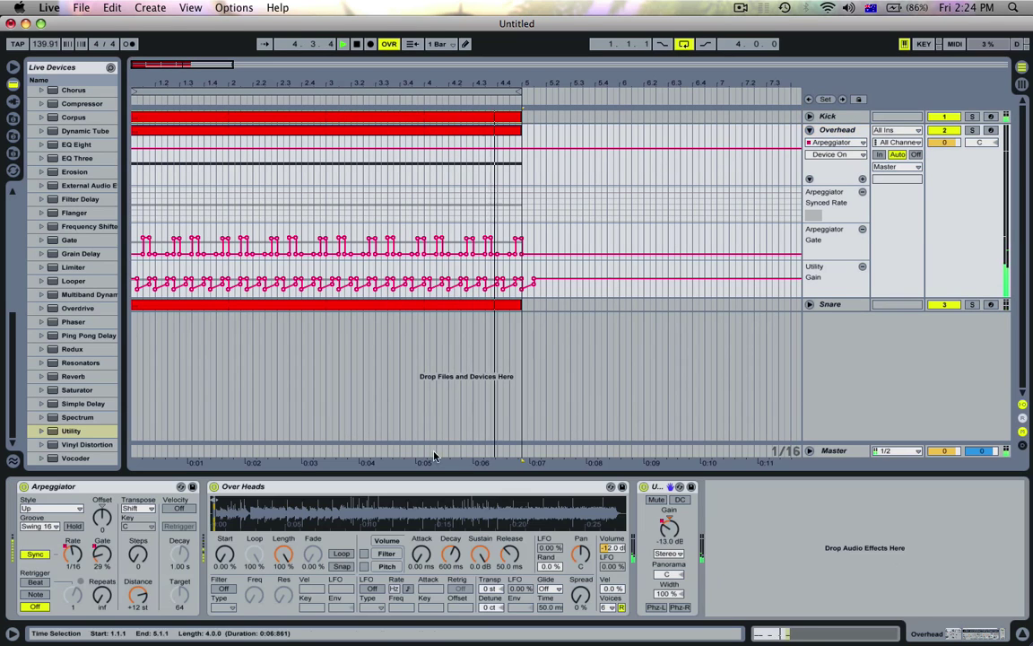
{"action": "key", "text": "space"}
{"action": "left_click_drag", "start_coordinate": [214, 502], "coordinate": [214, 511]}
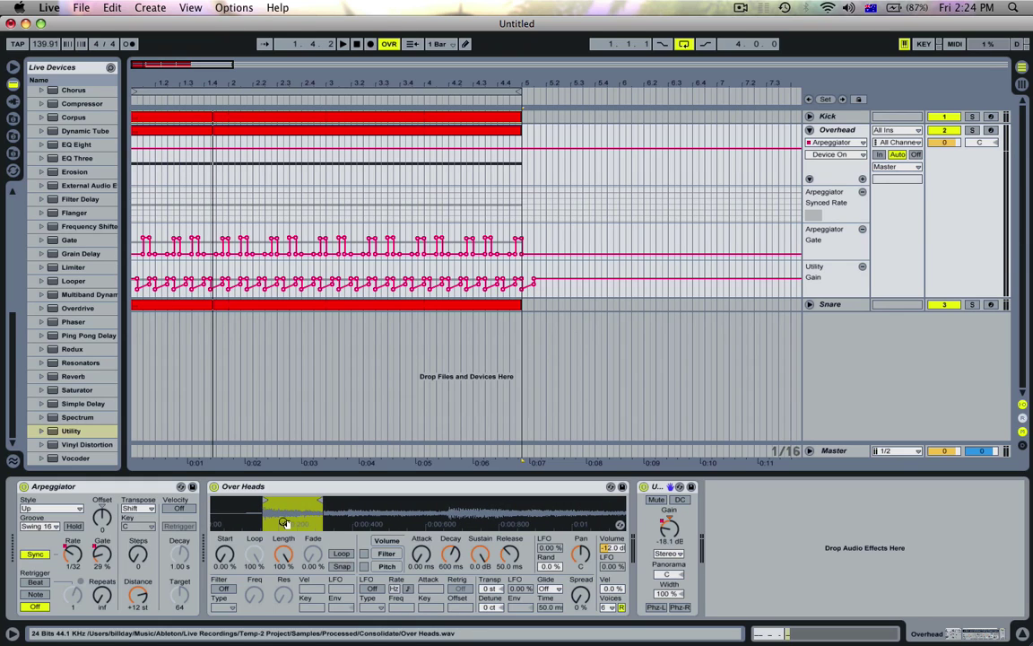
{"action": "left_click", "coordinate": [341, 553]}
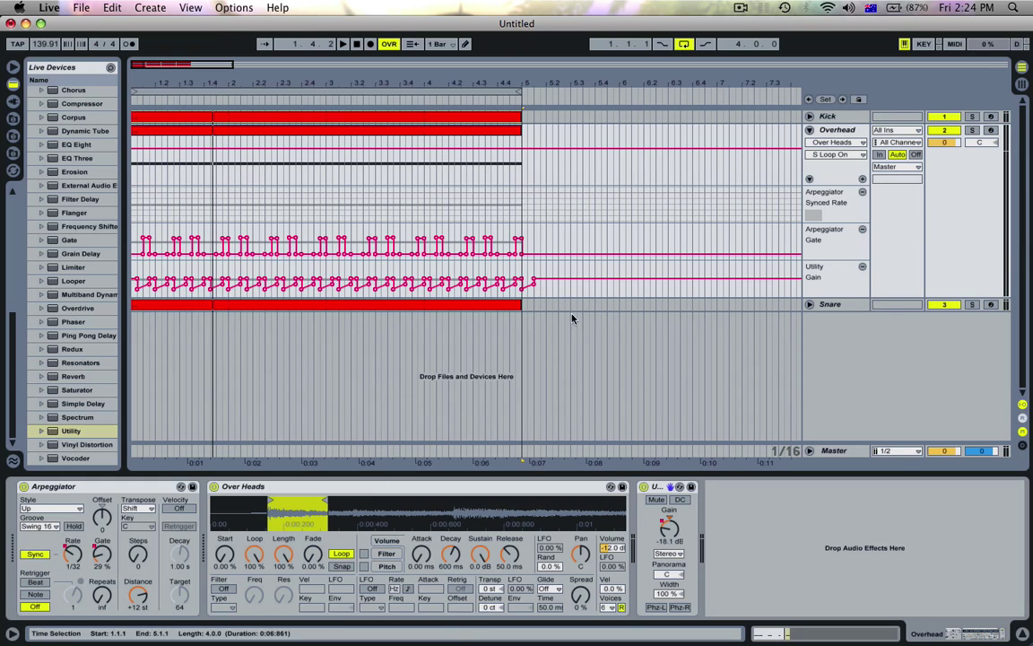
Reduce the Overhead Simpler's Length to 9.52 % and listen to the track soloed
{"action": "key", "text": "space"}
{"action": "key", "text": "space"}
{"action": "left_click_drag", "start_coordinate": [287, 556], "coordinate": [284, 628]}
{"action": "key", "text": "space"}
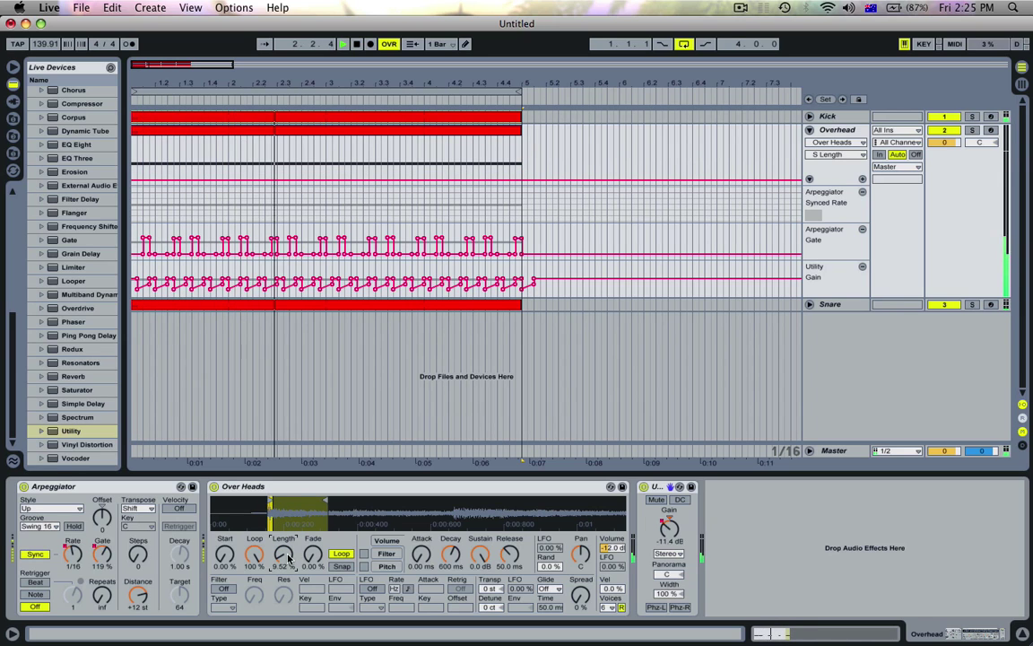
{"action": "left_click", "coordinate": [972, 131]}
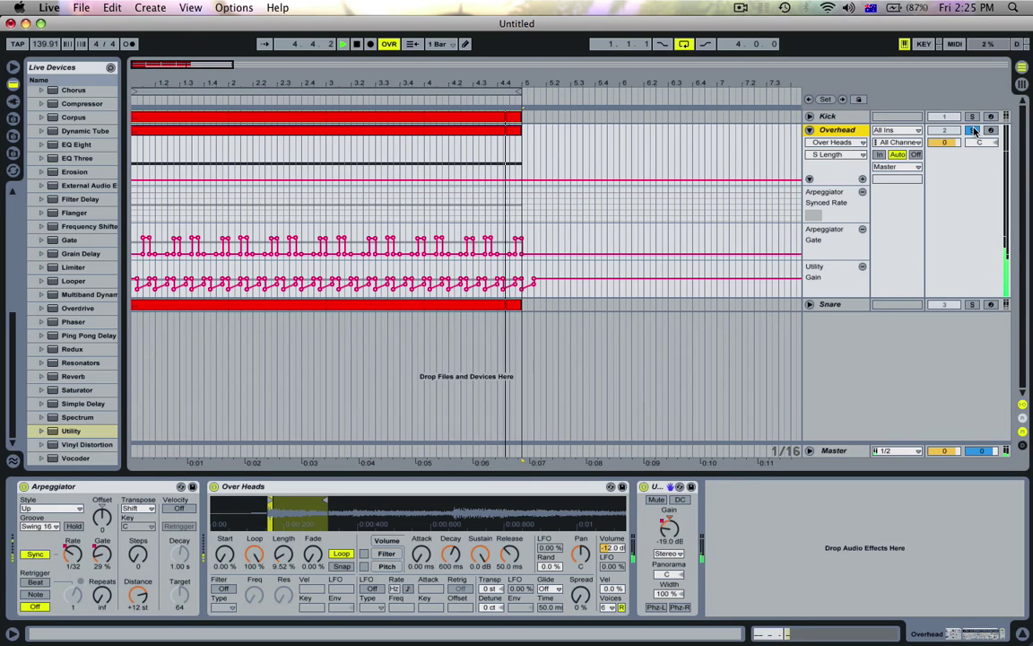
{"action": "key", "text": "space"}
Solo the Kick, turn on Loop in its Simpler and reduce Length to 10.3 %
{"action": "left_click", "coordinate": [841, 116]}
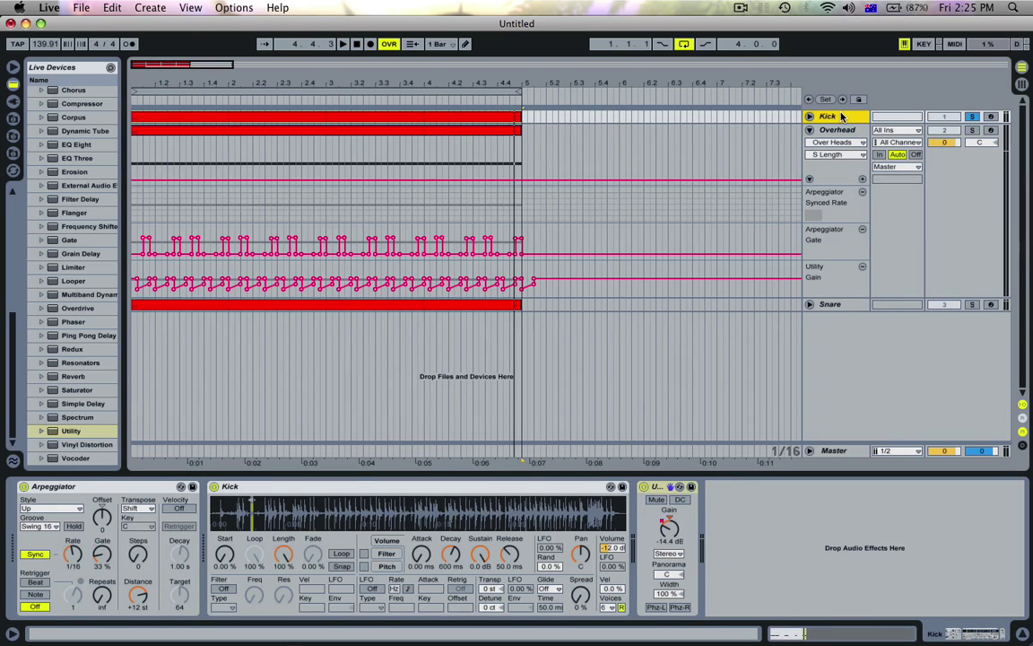
{"action": "left_click_drag", "start_coordinate": [252, 511], "coordinate": [346, 511]}
{"action": "left_click", "coordinate": [340, 554]}
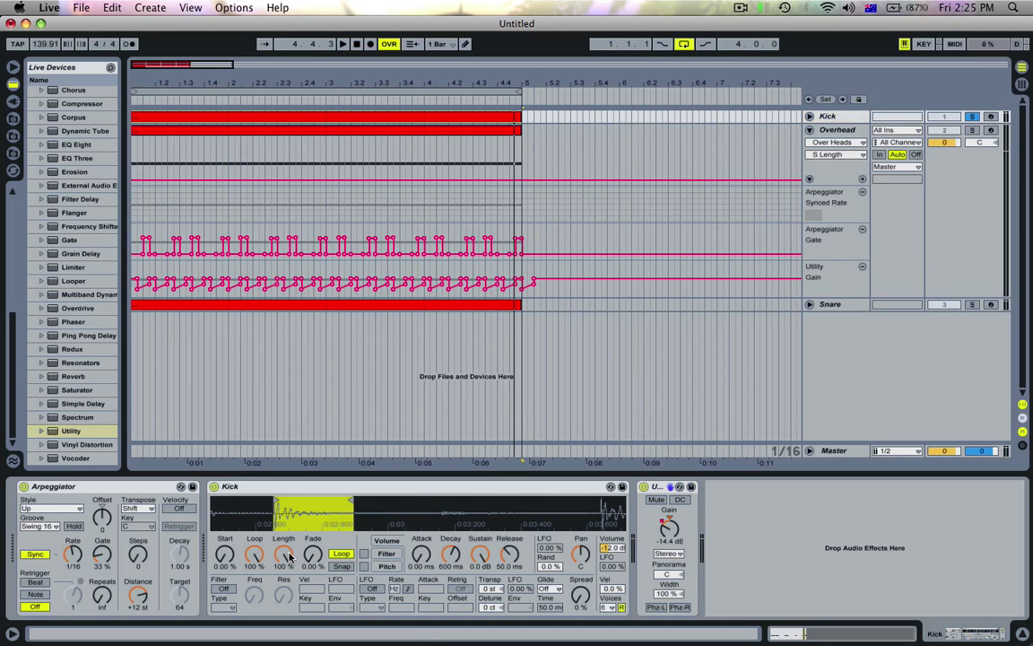
{"action": "left_click_drag", "start_coordinate": [283, 553], "coordinate": [283, 635]}
{"action": "key", "text": "space"}
Fold the Overhead track, unfold the Kick, and fine-tune the Kick Simpler's Length to 10.6 % during playback
{"action": "double_click", "coordinate": [829, 130]}
{"action": "double_click", "coordinate": [827, 116]}
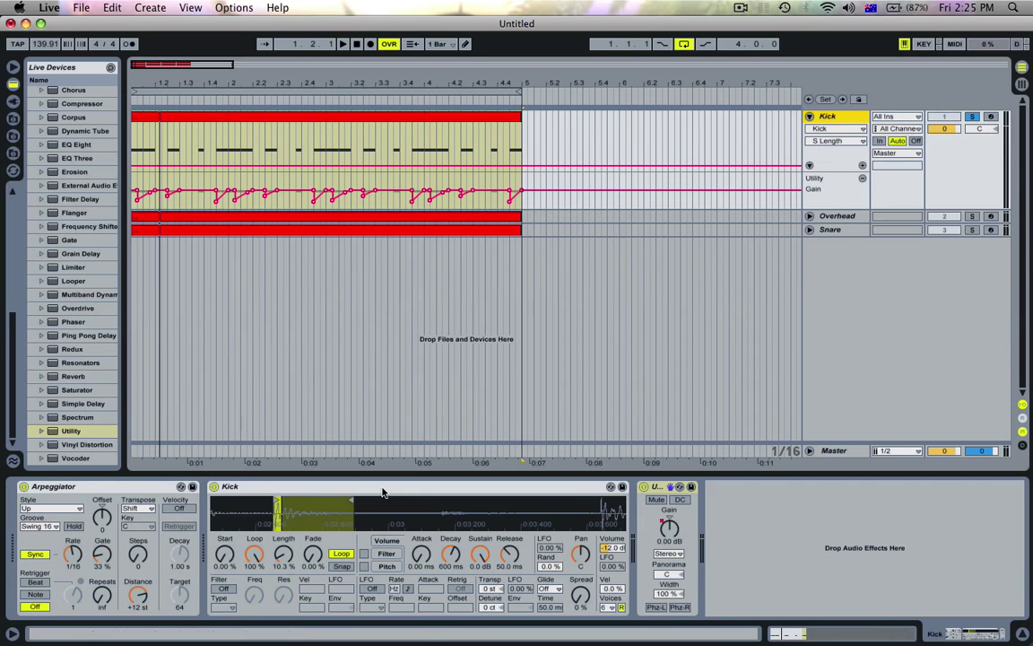
{"action": "left_click", "coordinate": [255, 557]}
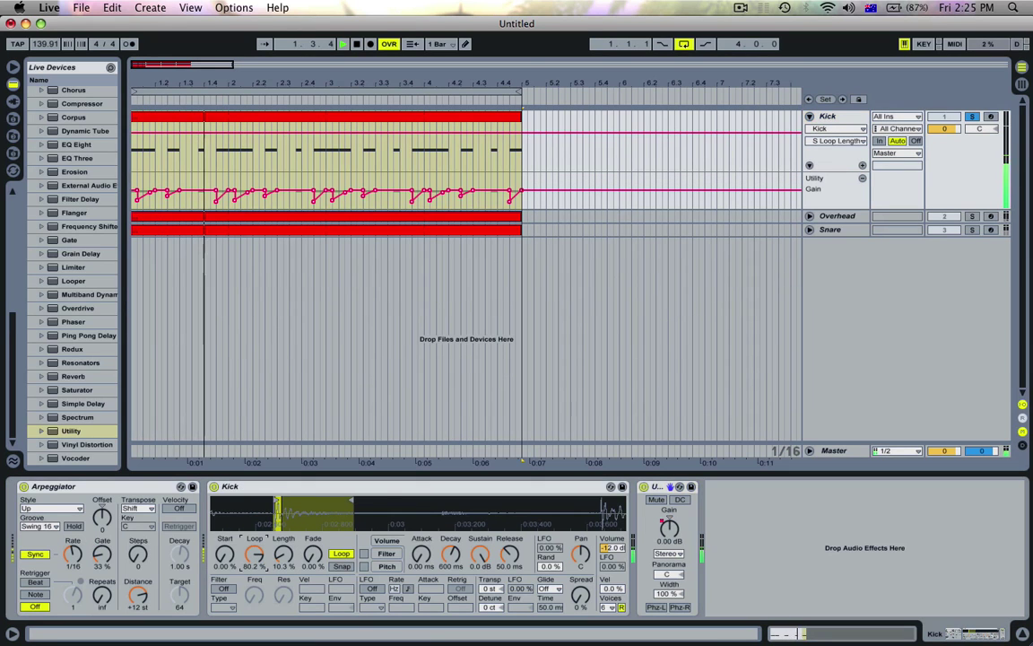
{"action": "left_click_drag", "start_coordinate": [280, 554], "coordinate": [281, 554]}
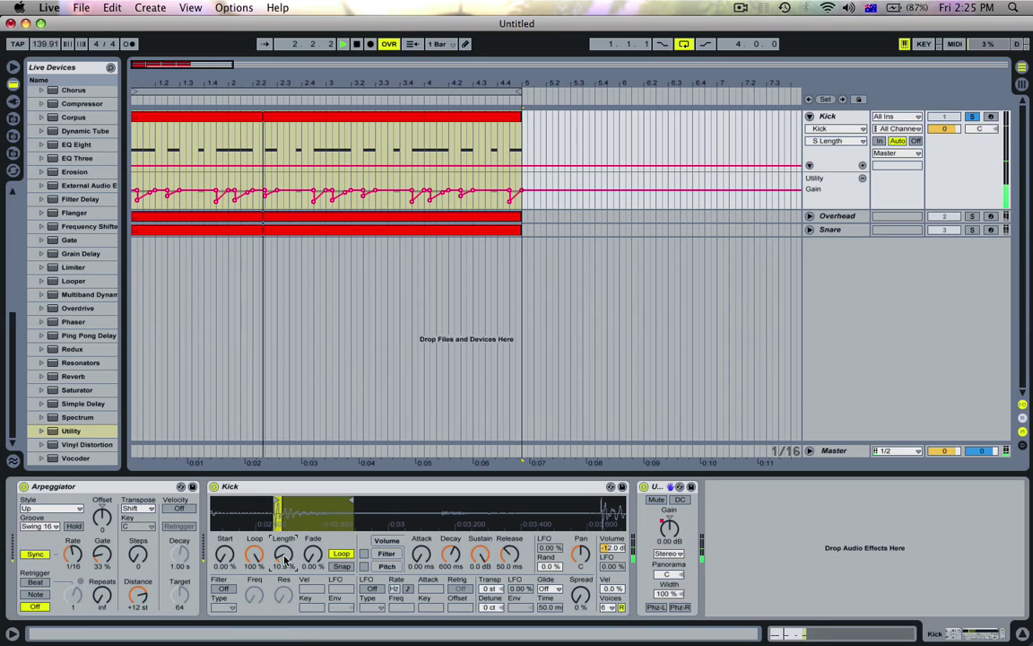
{"action": "key", "text": "space"}
Add an EQ Eight after the Kick's Utility and set band 1 to a 15 dB boost at 158 Hz with Q 7.58
{"action": "scroll", "coordinate": [100, 159], "scroll_direction": "up", "scroll_amount": 3}
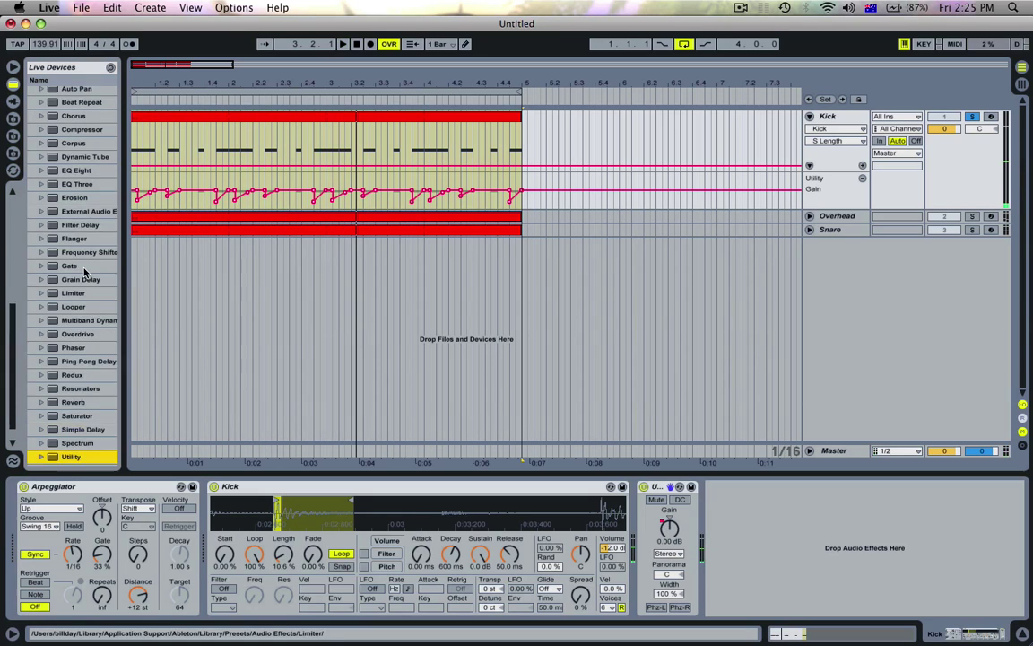
{"action": "left_click_drag", "start_coordinate": [79, 196], "coordinate": [808, 520]}
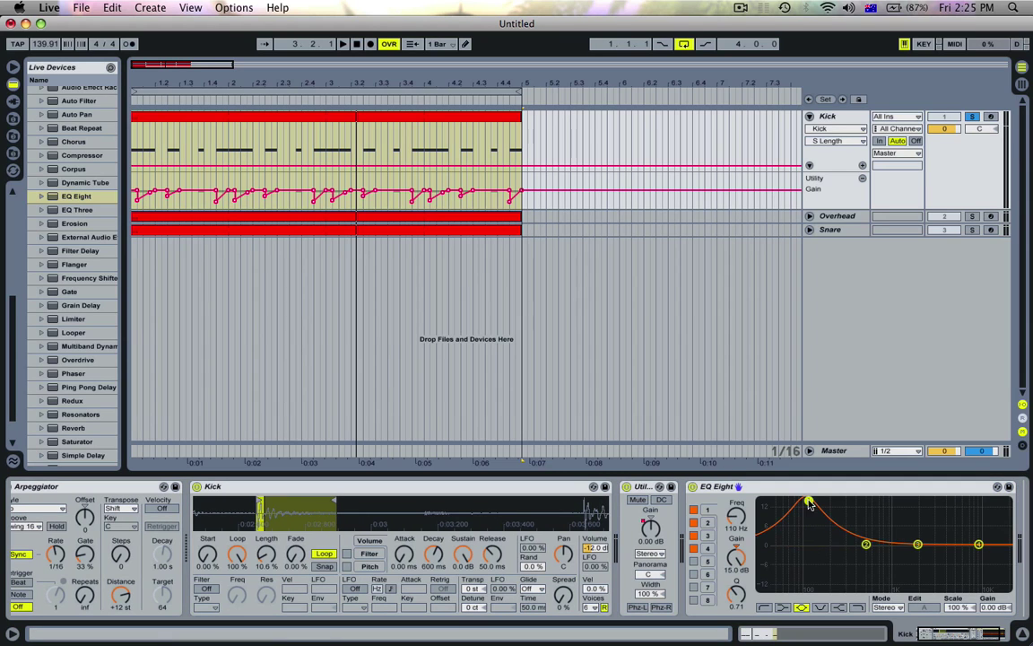
{"action": "left_click_drag", "start_coordinate": [734, 596], "coordinate": [734, 565]}
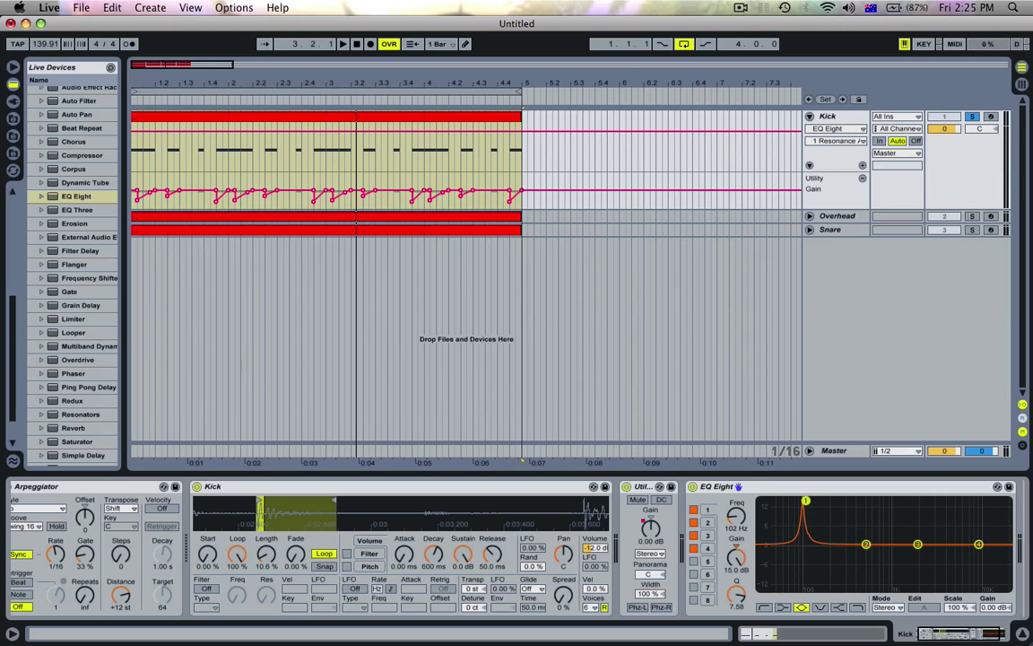
{"action": "key", "text": "space"}
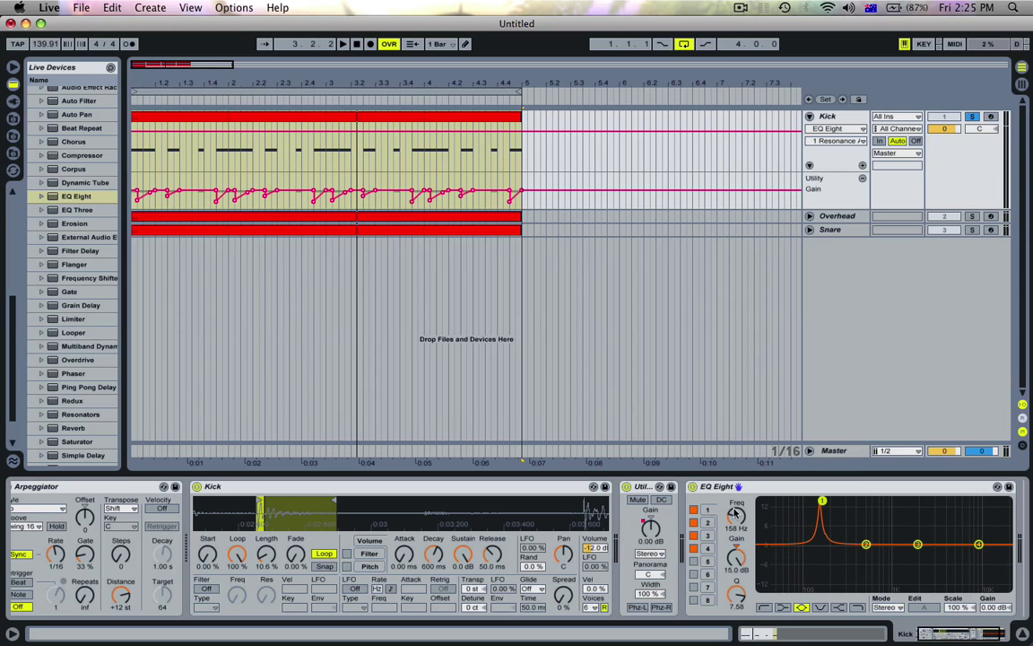
Compare the looping Kick with the EQ Eight bypassed and enabled
{"action": "left_click", "coordinate": [694, 487]}
{"action": "key", "text": "space"}
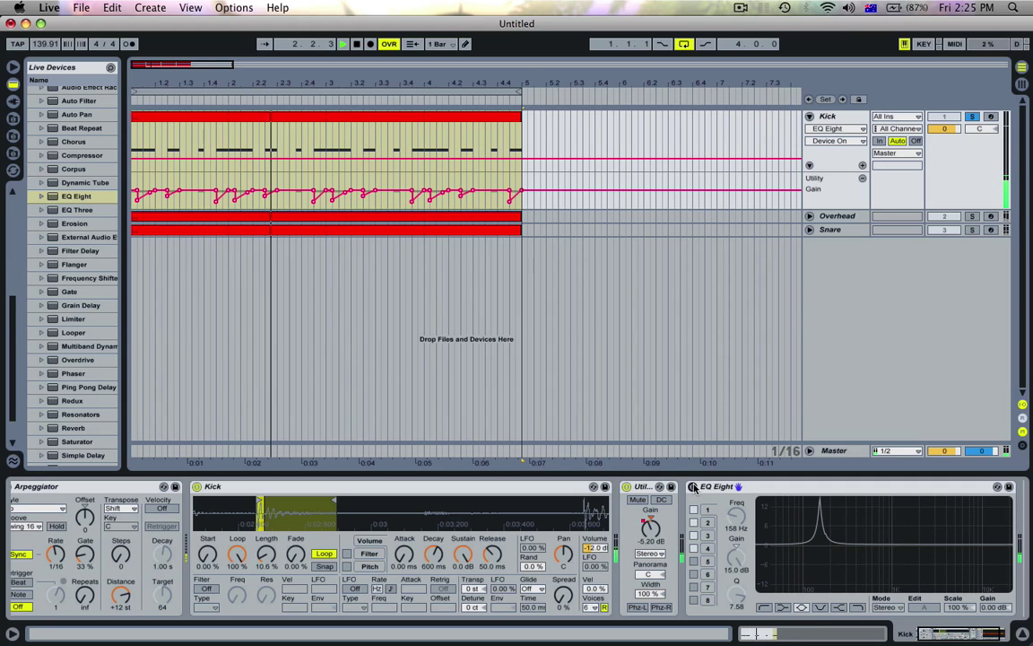
{"action": "left_click", "coordinate": [693, 487]}
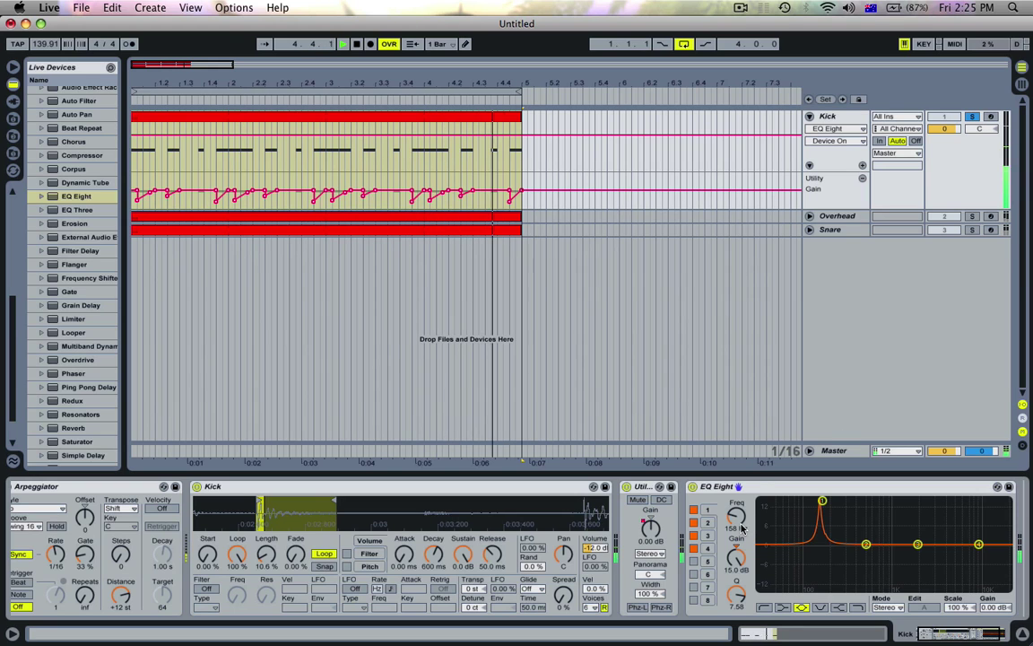
{"action": "key", "text": "space"}
Switch to Calculator, divide the Kick EQ frequency of 158 Hz by 2, and close it
{"action": "key", "text": "super+space"}
{"action": "type", "text": "calc"}
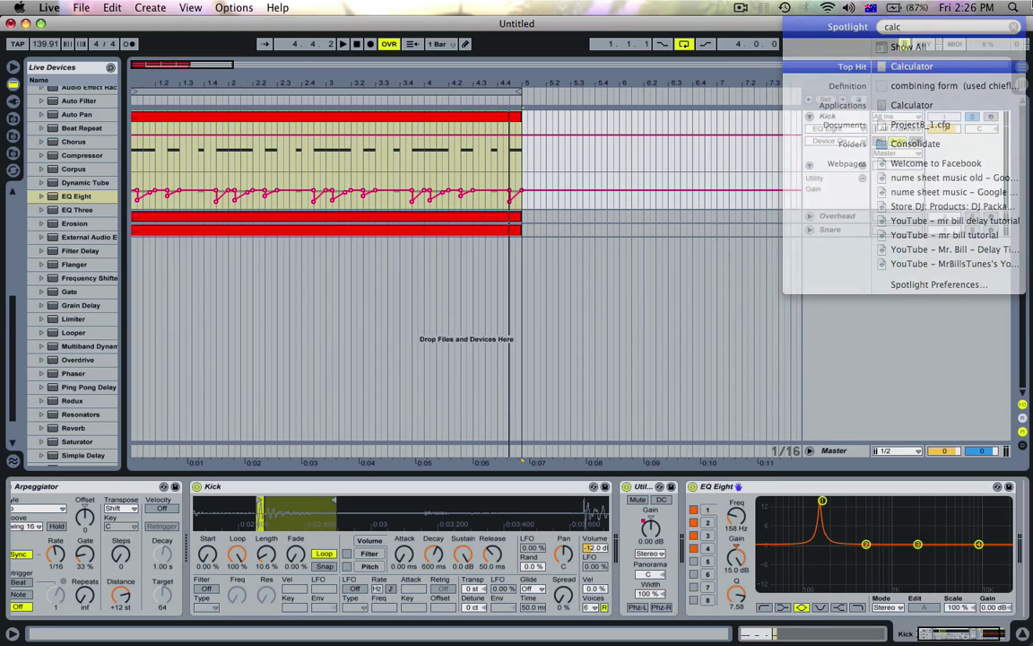
{"action": "key", "text": "Return"}
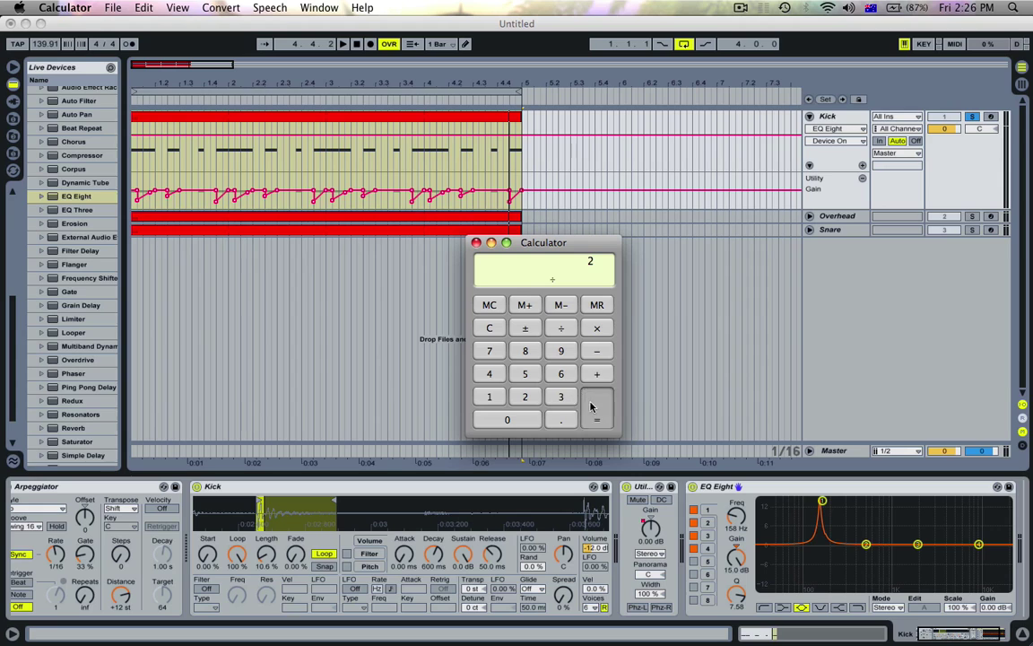
{"action": "key", "text": "super+q"}
Set band 1 of the Kick's EQ Eight to 79.0 Hz and reduce its gain to 7.38 dB, checking by playback
{"action": "left_click", "coordinate": [737, 521]}
{"action": "left_click_drag", "start_coordinate": [822, 500], "coordinate": [798, 502]}
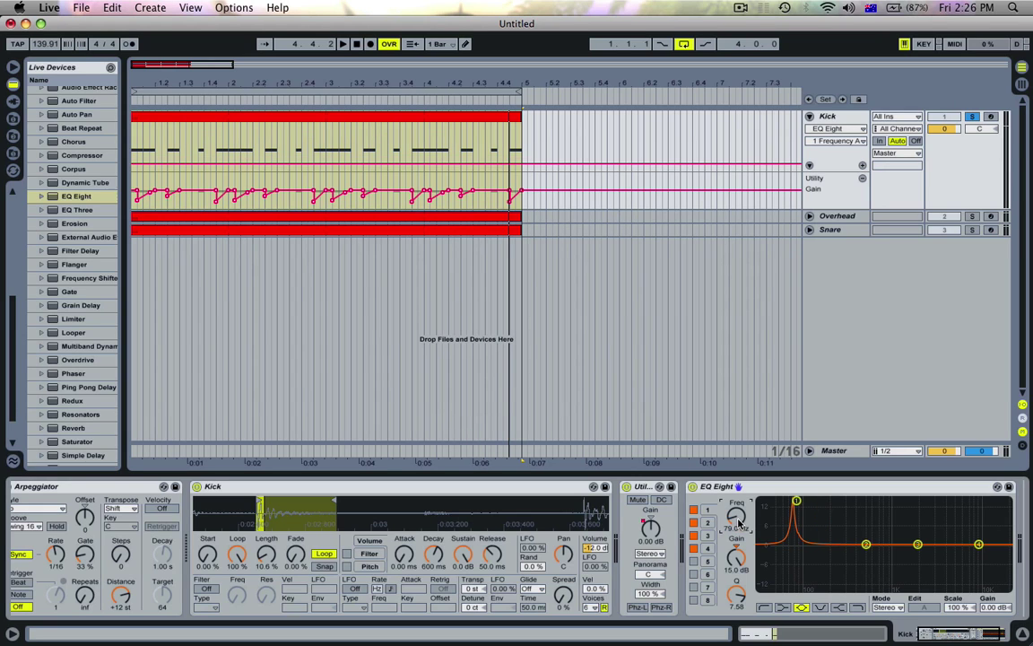
{"action": "key", "text": "space"}
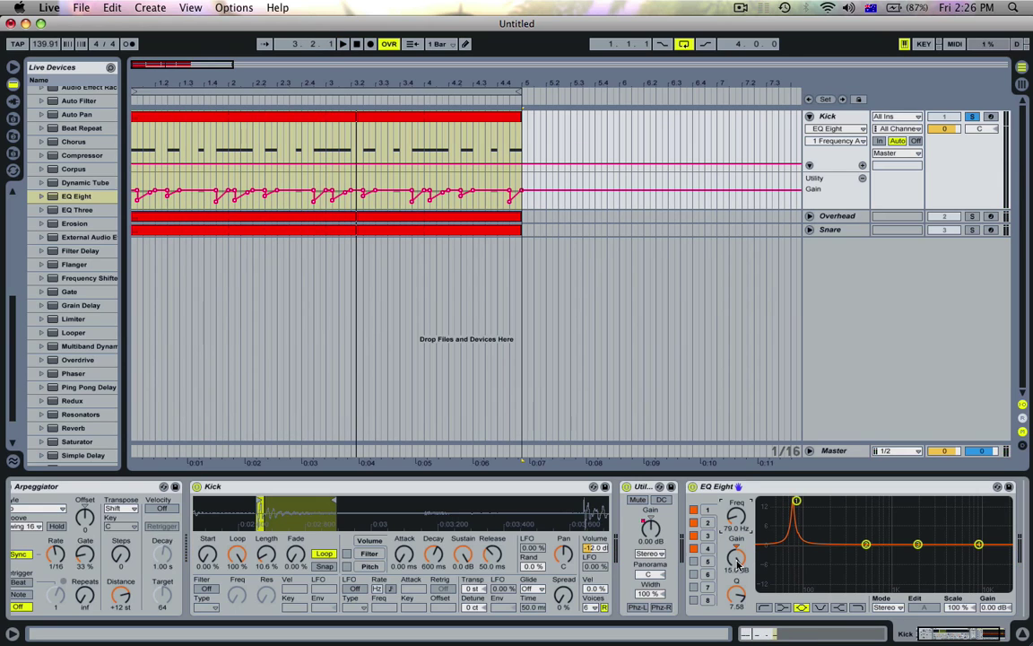
{"action": "left_click_drag", "start_coordinate": [737, 561], "coordinate": [737, 593]}
{"action": "key", "text": "space"}
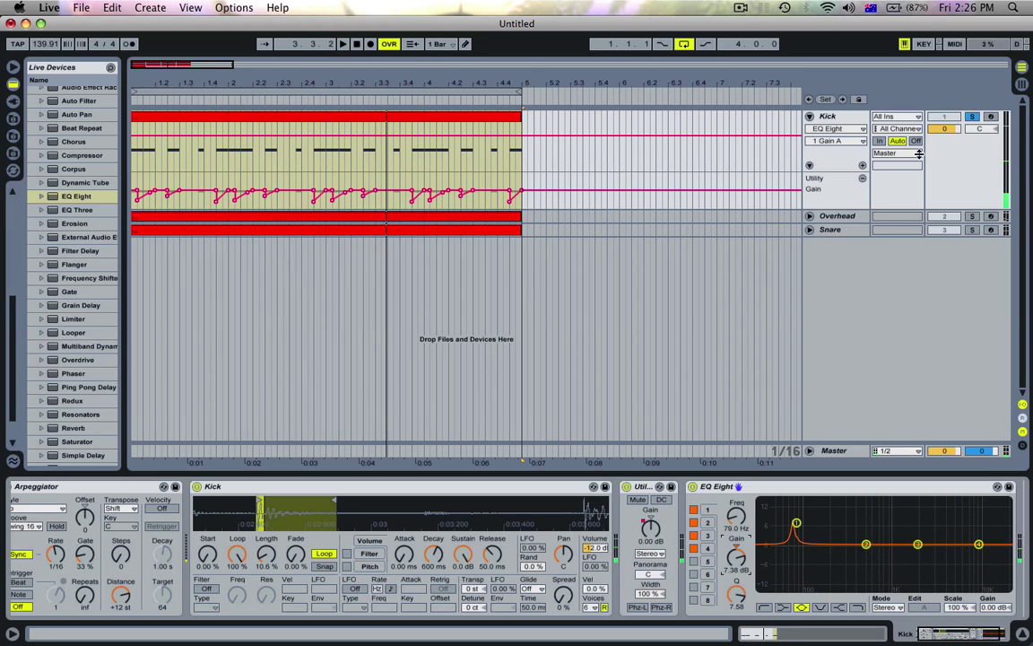
Unsolo and fold the Kick track, and unfold and solo the Snare track during playback
{"action": "left_click", "coordinate": [973, 116]}
{"action": "key", "text": "space"}
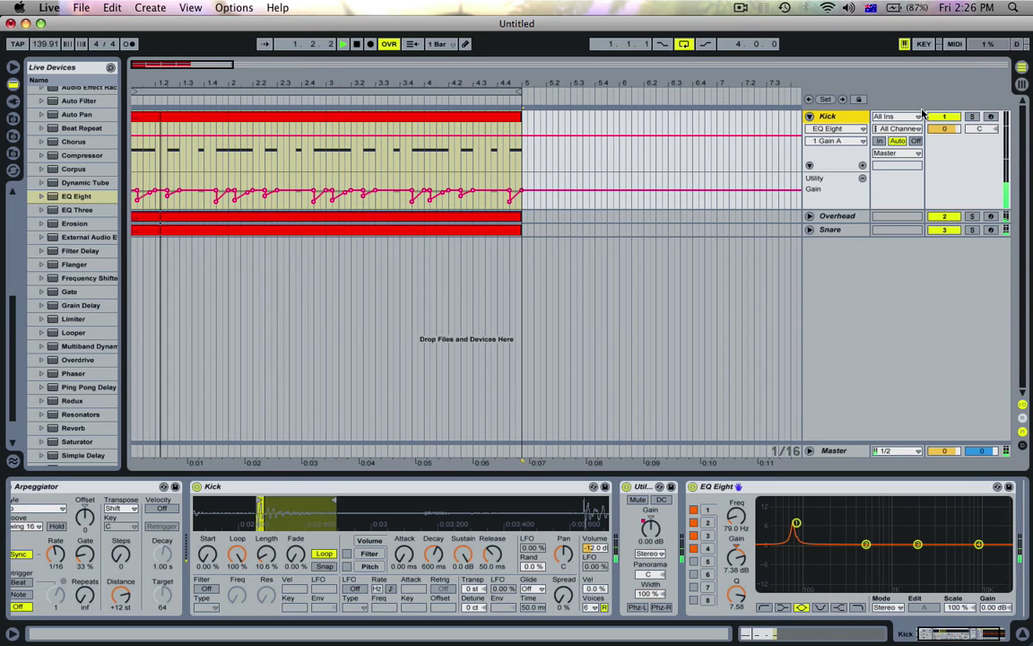
{"action": "double_click", "coordinate": [922, 111]}
{"action": "key", "text": "Down"}
{"action": "key", "text": "Down"}
{"action": "key", "text": "Right"}
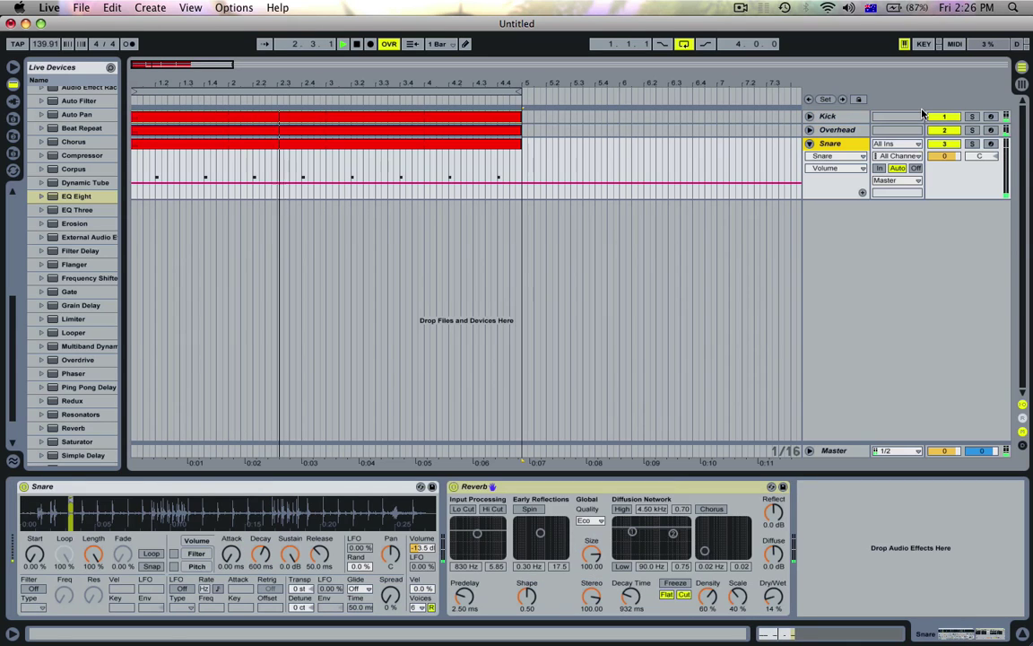
{"action": "left_click", "coordinate": [971, 144]}
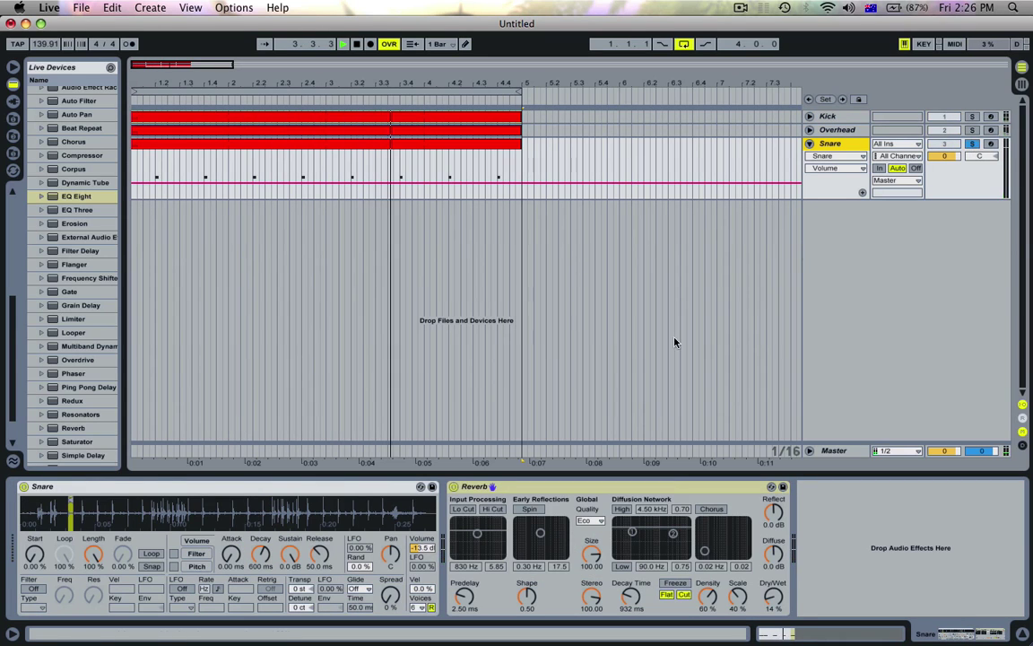
Turn on Loop in the Snare Simpler and shorten its Length to 3.17 %
{"action": "left_click", "coordinate": [147, 554]}
{"action": "left_click_drag", "start_coordinate": [71, 511], "coordinate": [277, 562]}
{"action": "mouse_move", "coordinate": [93, 553]}
{"action": "left_mouse_down"}
{"action": "mouse_move", "coordinate": [94, 591]}
{"action": "mouse_move", "coordinate": [93, 565]}
{"action": "left_mouse_up"}
{"action": "key", "text": "space"}
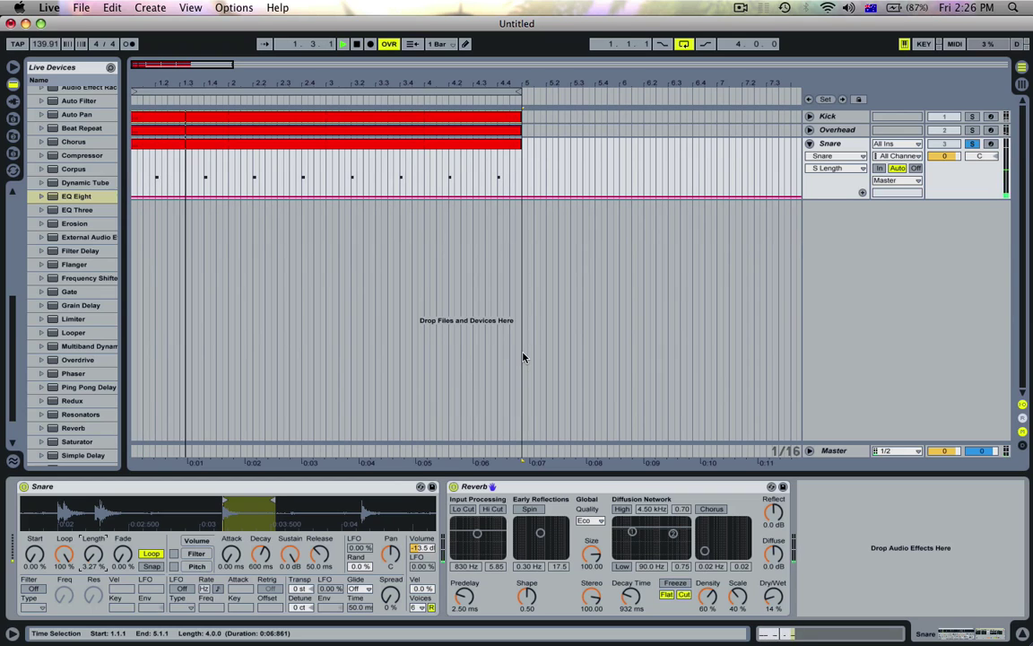
Audition the Snare with the Kick and in the full unsoloed mix, and fold the Snare track
{"action": "left_click", "coordinate": [974, 117]}
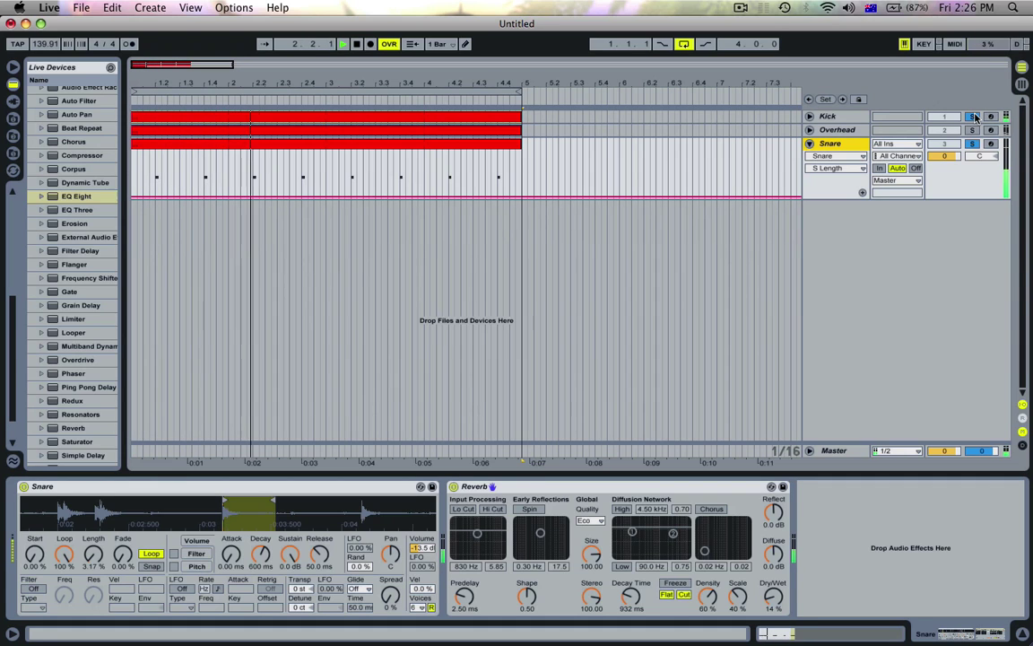
{"action": "key", "text": "space"}
{"action": "key", "text": "space"}
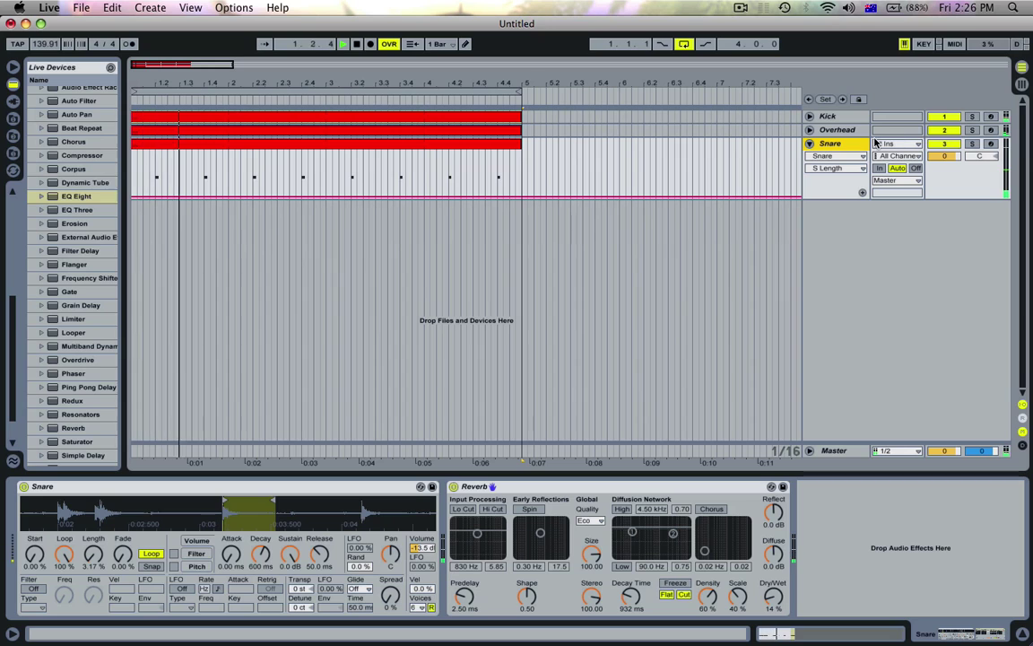
{"action": "double_click", "coordinate": [854, 143]}
{"action": "key", "text": "space"}
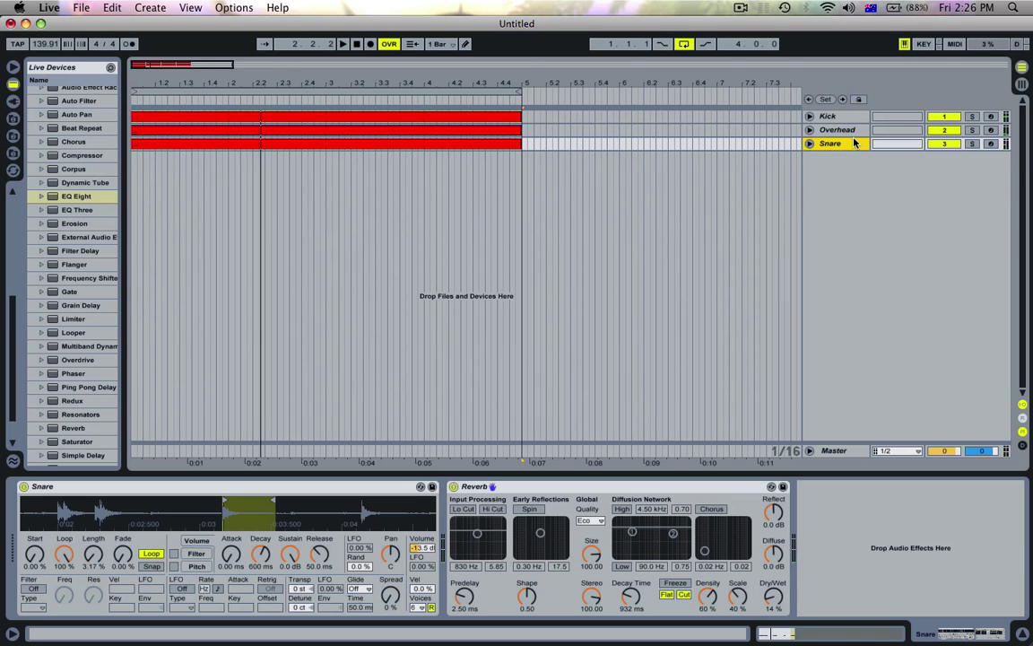
Insert an audio track named DrumBounce and route the Kick, Overhead and Snare outputs to it
{"action": "key", "text": "super+t"}
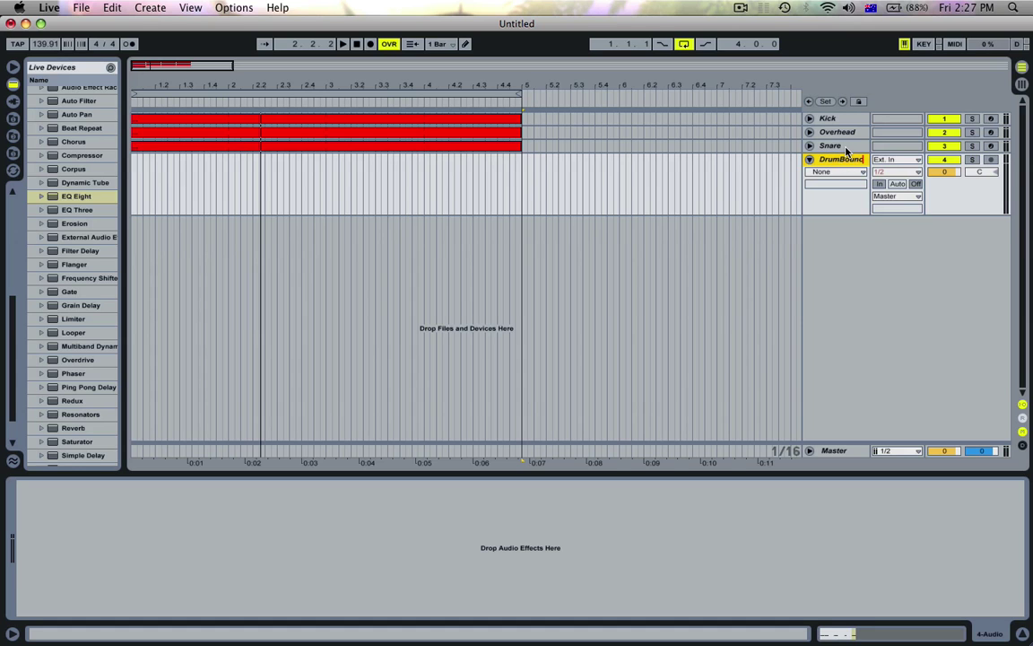
{"action": "left_click", "coordinate": [849, 145]}
{"action": "left_click", "coordinate": [851, 133], "text": "shift"}
{"action": "double_click", "coordinate": [851, 119], "text": "shift"}
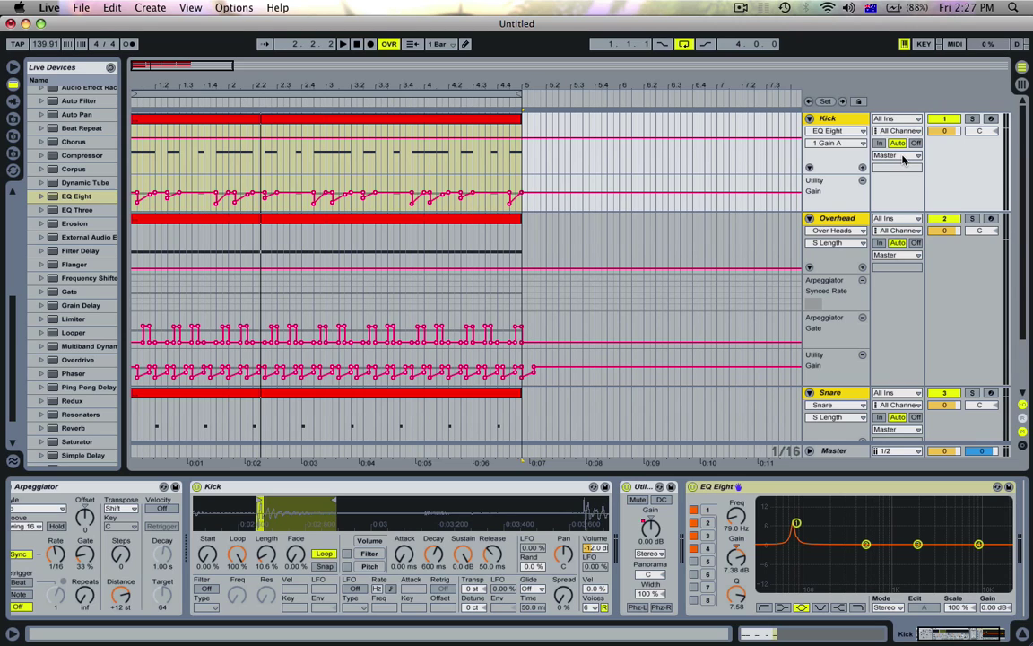
{"action": "left_click", "coordinate": [897, 155]}
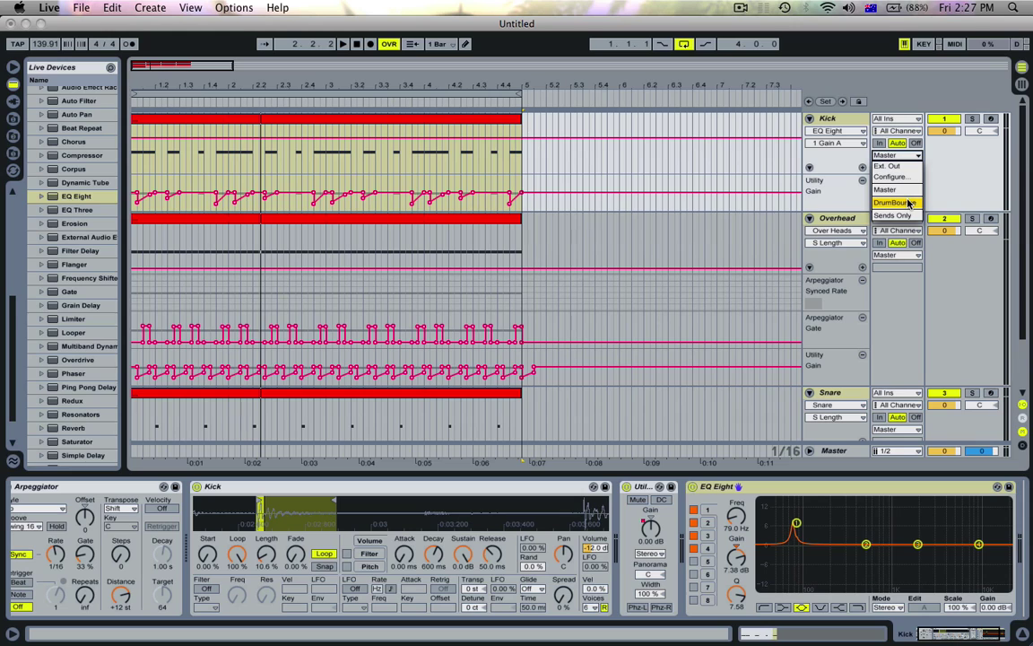
{"action": "left_click", "coordinate": [909, 204]}
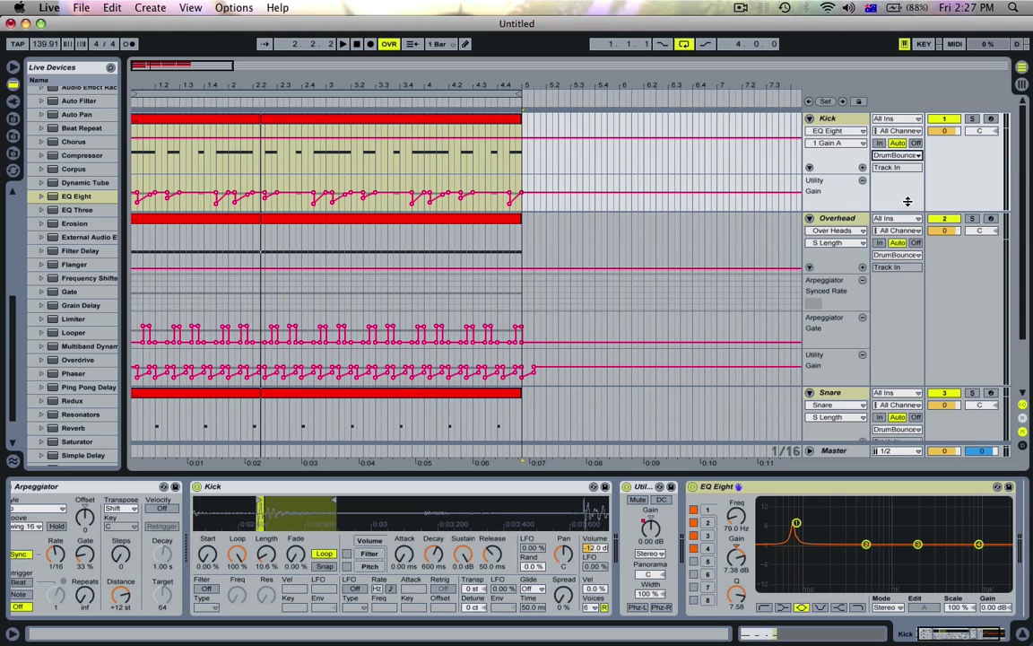
Record the drum pattern onto DrumBounce with monitoring set to In and looping off, and trim the recording to end at bar 5
{"action": "left_click", "coordinate": [809, 119], "text": "alt"}
{"action": "left_click", "coordinate": [830, 167]}
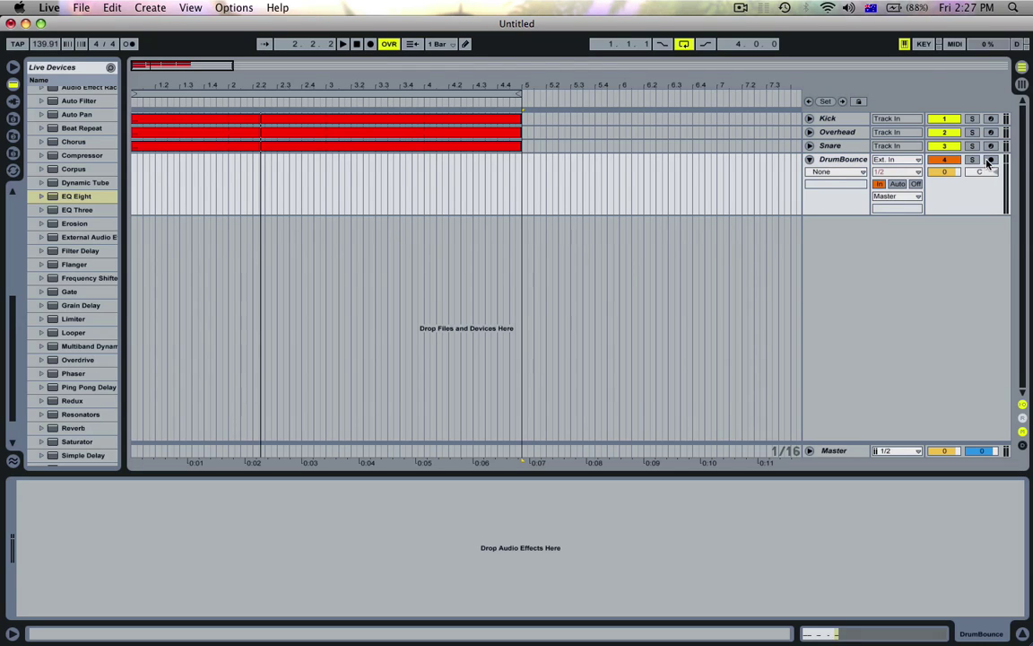
{"action": "left_click", "coordinate": [356, 45]}
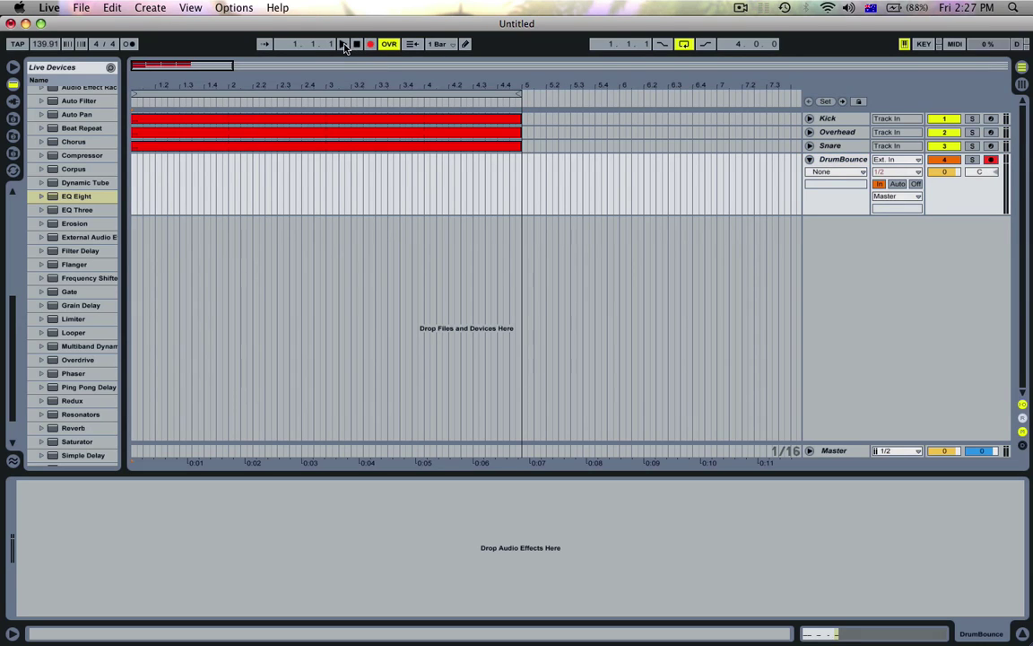
{"action": "left_click_drag", "start_coordinate": [387, 70], "coordinate": [568, 56]}
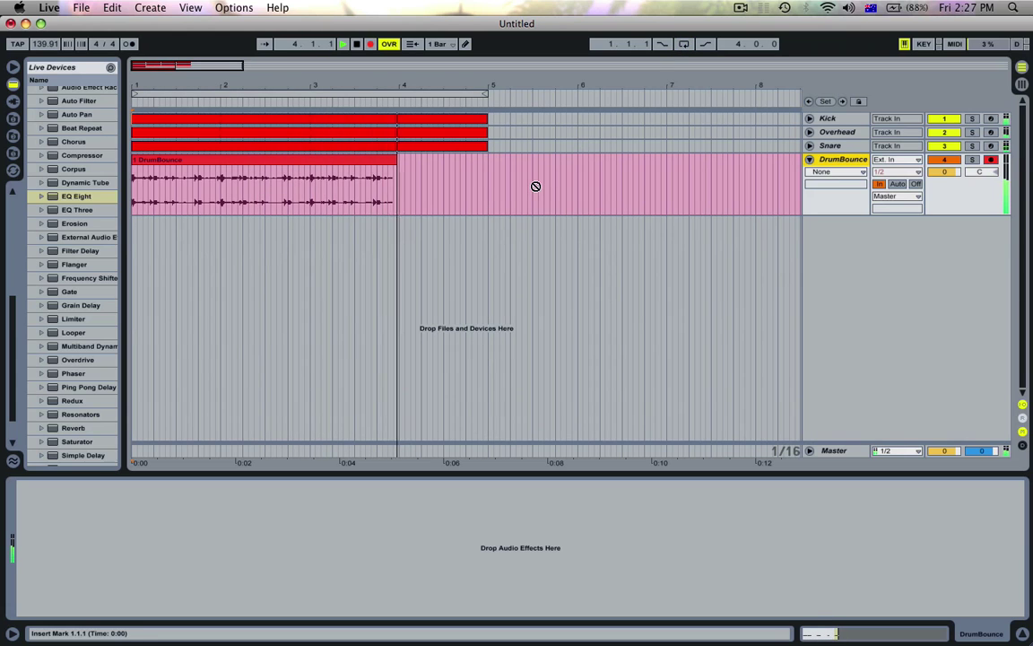
{"action": "key", "text": "space"}
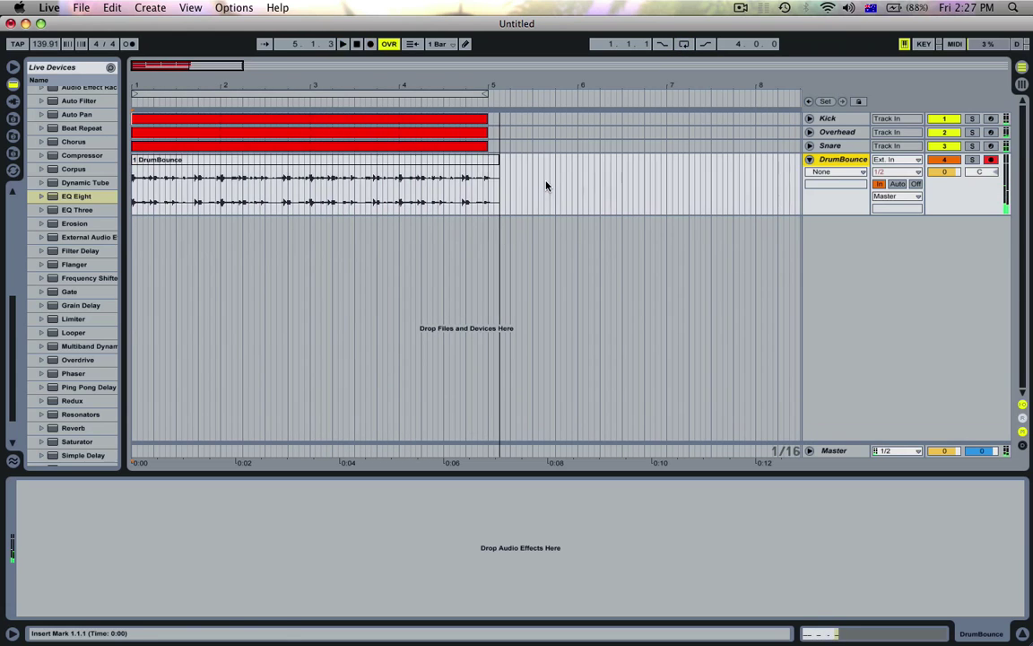
{"action": "left_click_drag", "start_coordinate": [544, 187], "coordinate": [490, 184]}
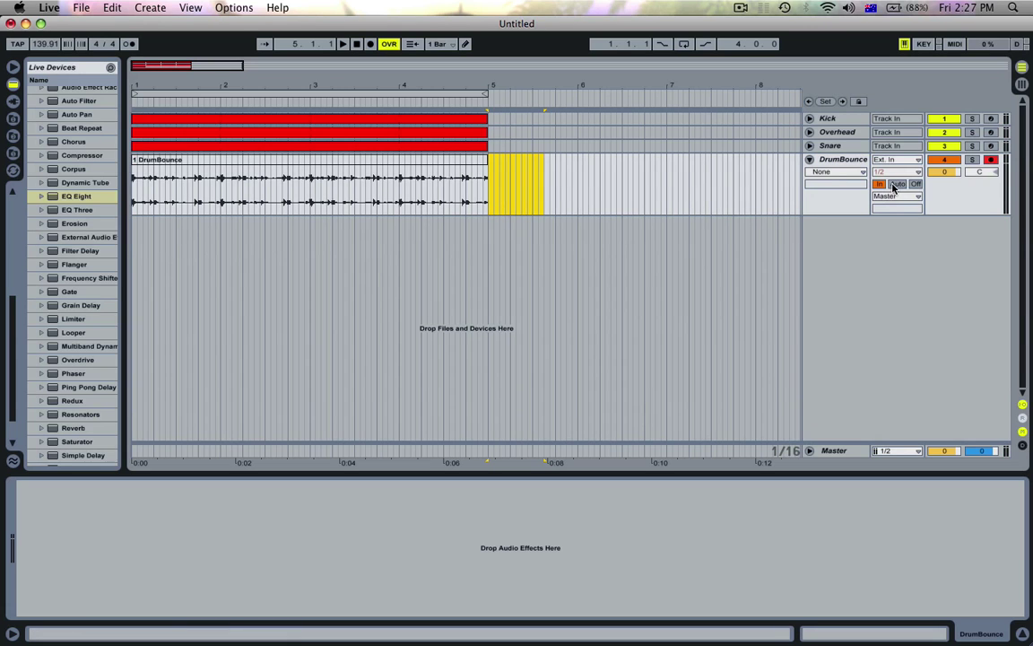
Set DrumBounce's monitoring to Auto, disarm it, and delete the Kick, Overhead and Snare tracks
{"action": "left_click", "coordinate": [893, 185]}
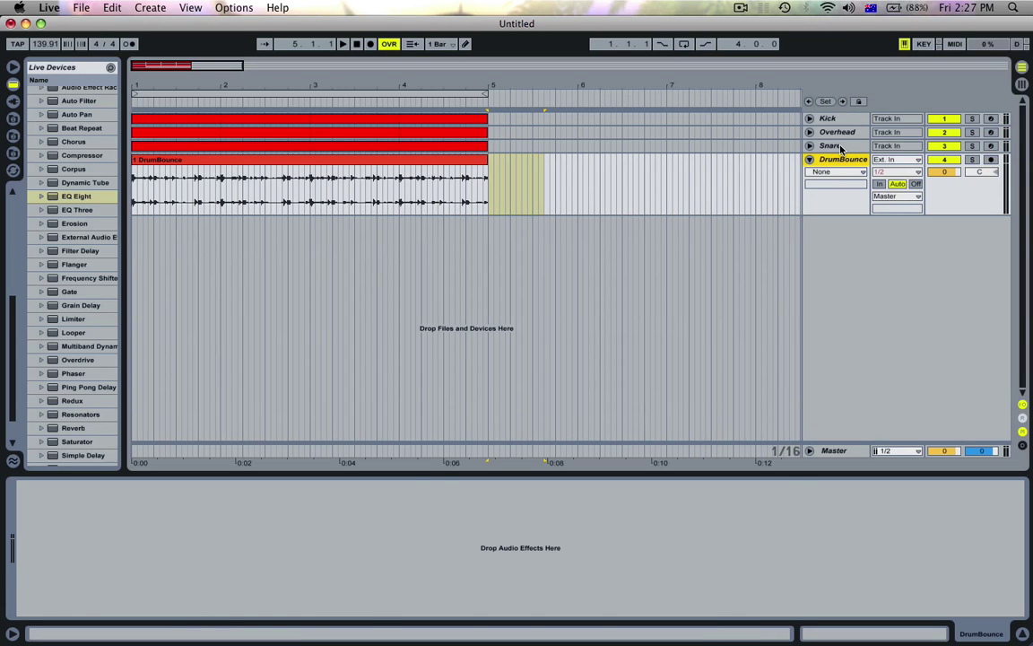
{"action": "left_click", "coordinate": [840, 147]}
{"action": "left_click", "coordinate": [837, 131], "text": "shift"}
{"action": "left_click", "coordinate": [827, 118], "text": "shift"}
{"action": "key", "text": "Delete"}
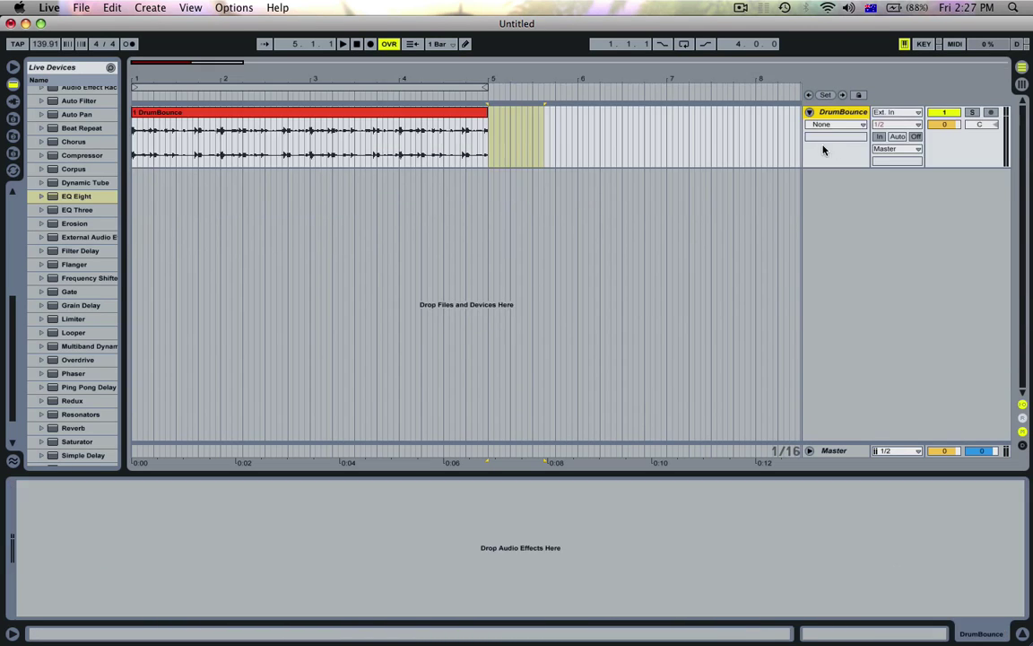
Loop the DrumBounce clip and set the adaptive grid to Narrowest
{"action": "left_click", "coordinate": [406, 114]}
{"action": "key", "text": "space"}
{"action": "key", "text": "space"}
{"action": "key", "text": "super+l"}
{"action": "left_click_drag", "start_coordinate": [139, 81], "coordinate": [216, 141]}
{"action": "right_click", "coordinate": [215, 141]}
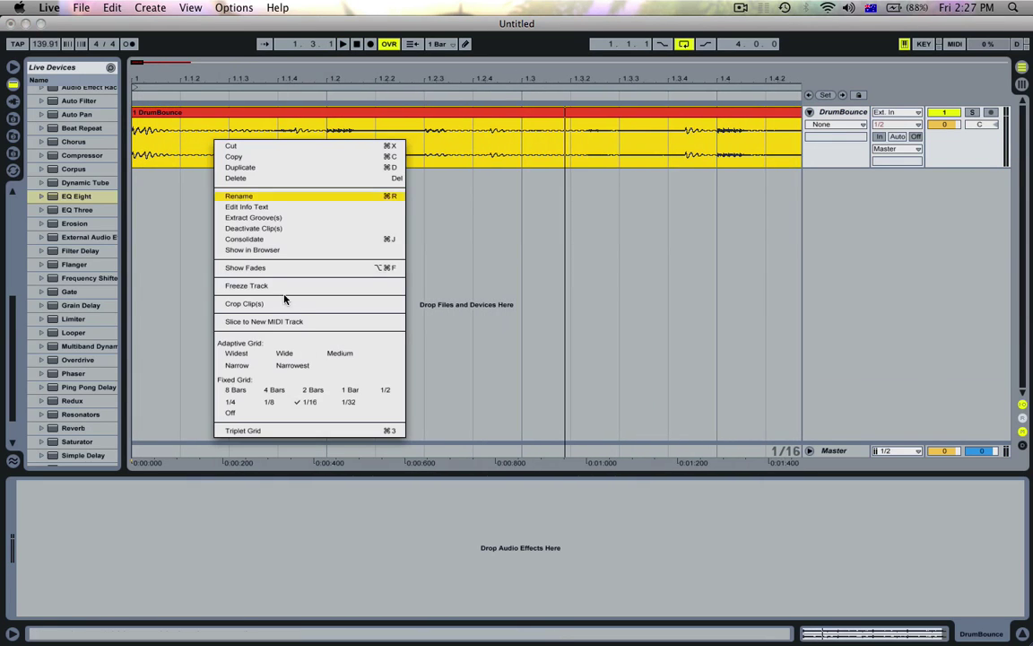
{"action": "left_click", "coordinate": [305, 369]}
Try splitting off the DrumBounce segment from 1.1.1 to 1.1.3 and reversing it
{"action": "left_click_drag", "start_coordinate": [229, 132], "coordinate": [128, 131]}
{"action": "key", "text": "super+e"}
{"action": "double_click", "coordinate": [164, 113]}
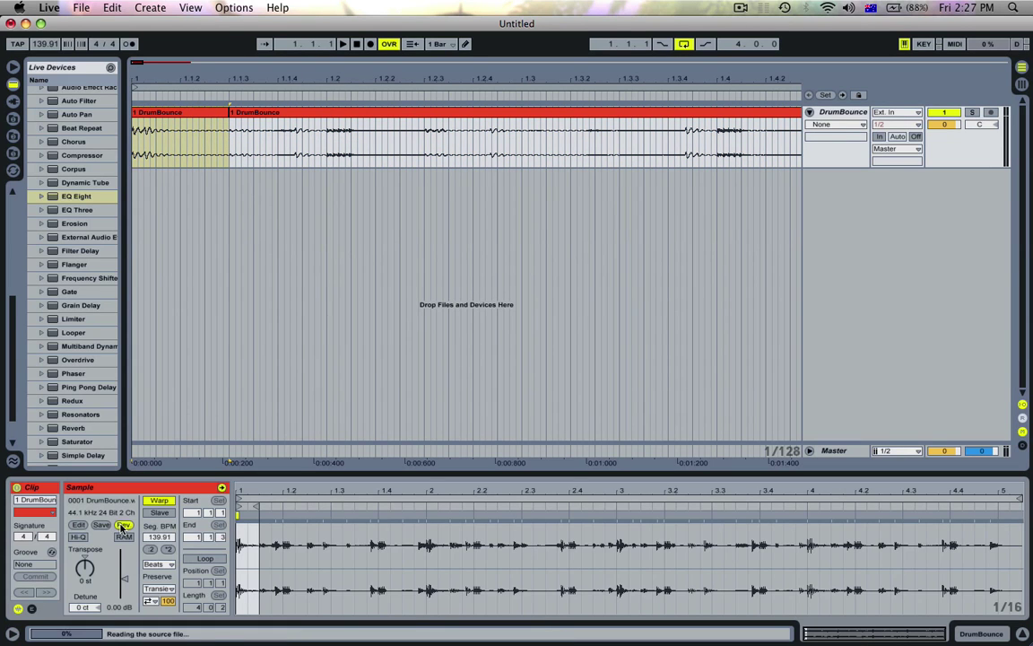
{"action": "key", "text": "space"}
{"action": "key", "text": "space"}
{"action": "key", "text": "space"}
{"action": "key", "text": "space"}
{"action": "key", "text": "super+z"}
{"action": "key", "text": "super+z"}
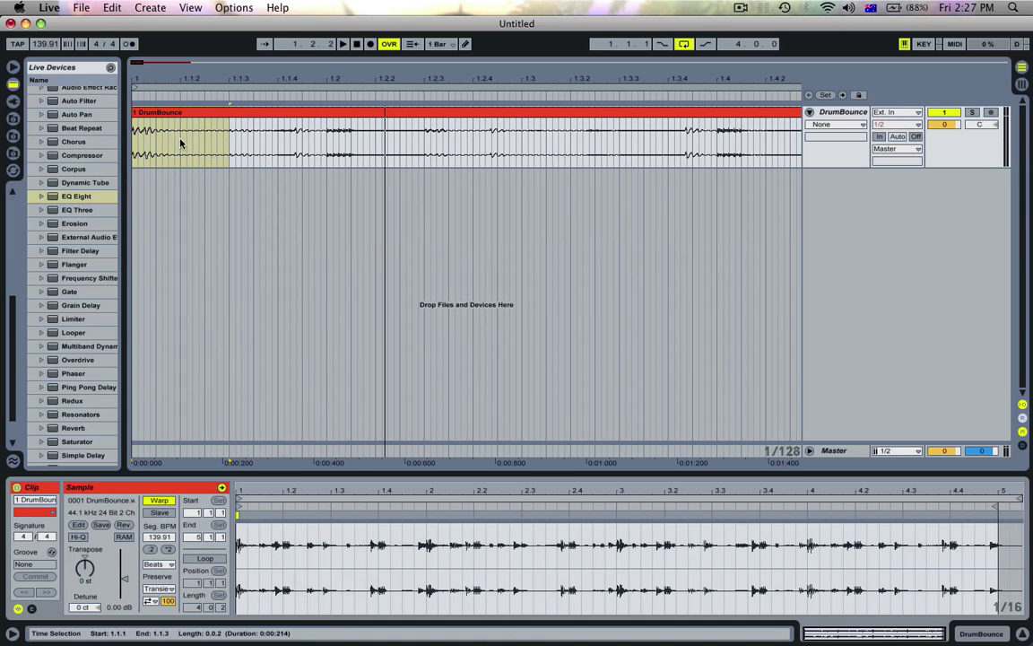
Cut two short gaps into DrumBounce after 1.1.3 and duplicate a short slice just before 1.2
{"action": "left_click", "coordinate": [227, 146]}
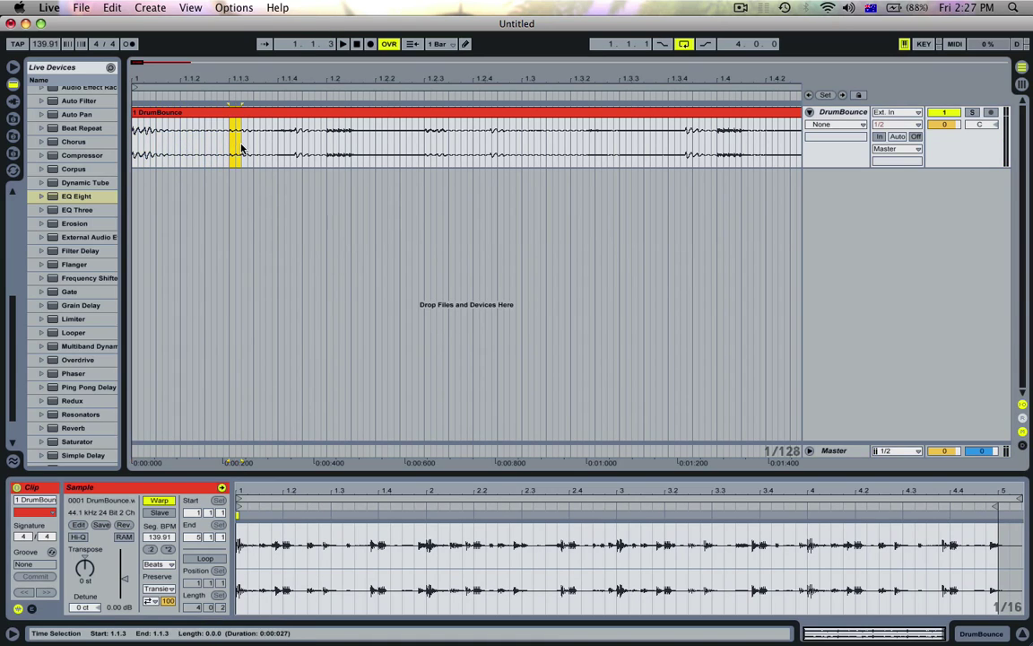
{"action": "left_click_drag", "start_coordinate": [241, 148], "coordinate": [341, 146]}
{"action": "key", "text": "Delete"}
{"action": "key", "text": "super+d"}
{"action": "key", "text": "super+d"}
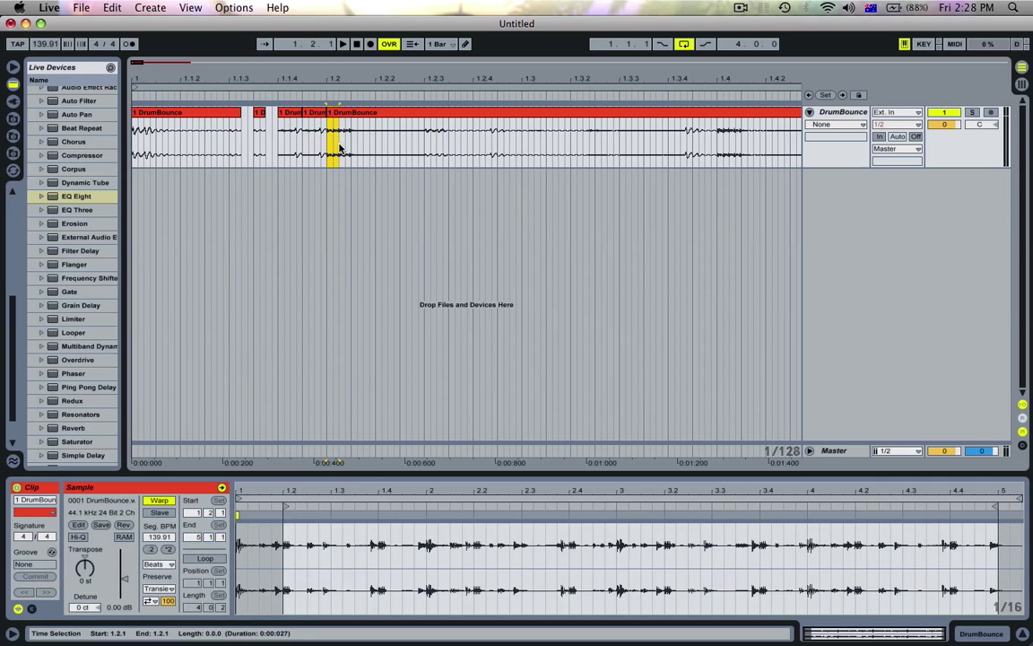
Repeat the tiny slice at 1.2 until it reaches 1.2.3 and consolidate the copies into one clip
{"action": "key", "text": "super+d"}
{"action": "key", "text": "super+d"}
{"action": "key", "text": "super+d"}
{"action": "key", "text": "super+d"}
{"action": "key", "text": "super+d"}
{"action": "key", "text": "super+d"}
{"action": "key", "text": "super+d"}
{"action": "left_click", "coordinate": [333, 124], "text": "shift"}
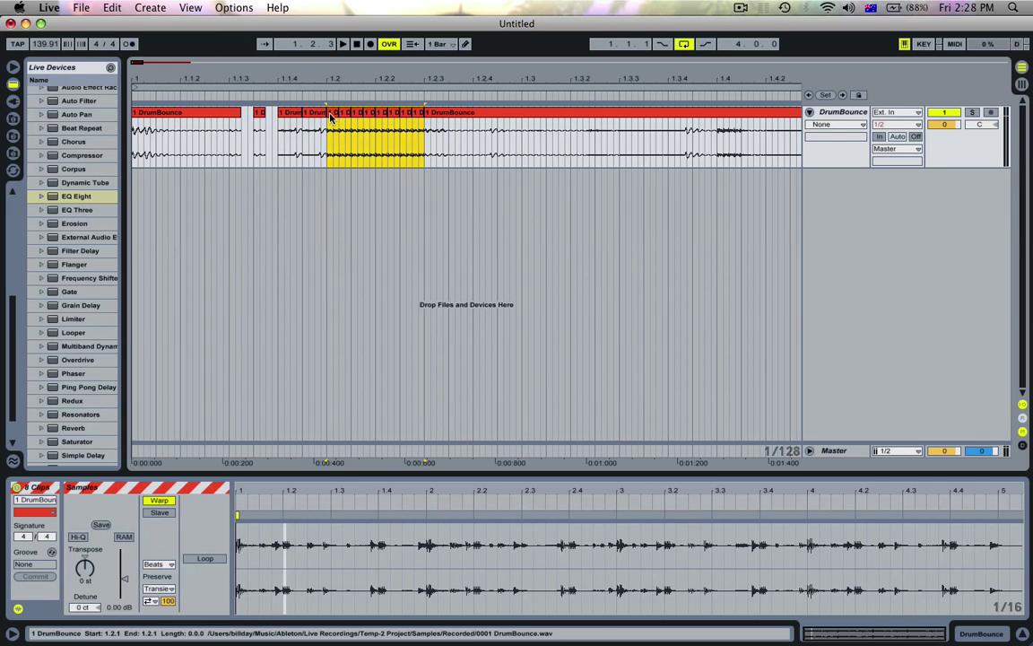
{"action": "key", "text": "ctrl+j"}
Show fades and add a curved fade-in across the whole consolidated clip from 1.2 to 1.2.3, checking by playback
{"action": "right_click", "coordinate": [350, 163]}
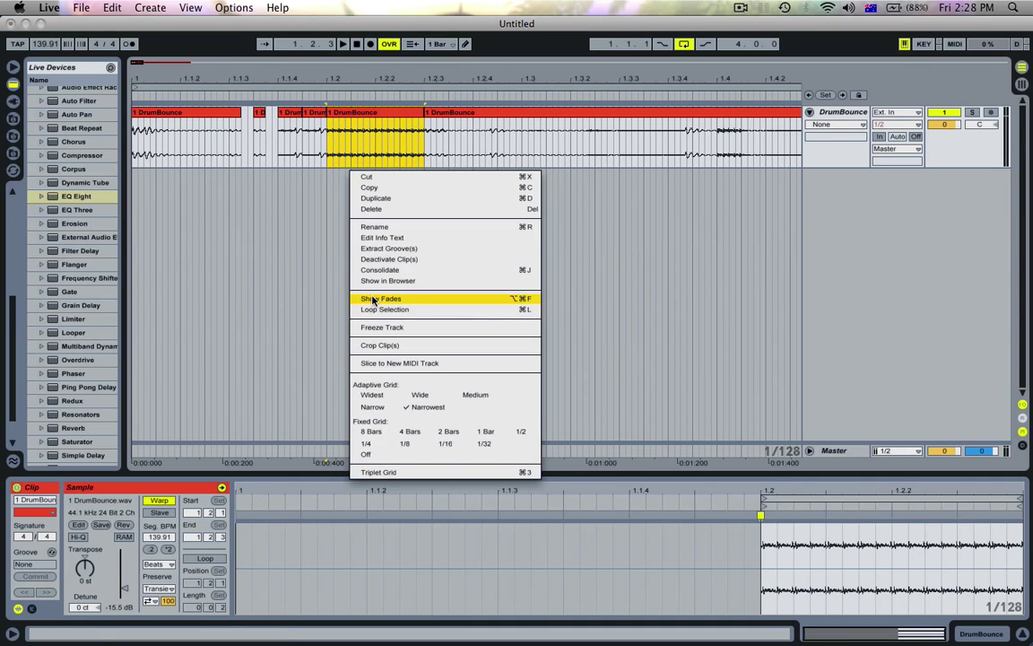
{"action": "left_click", "coordinate": [380, 299]}
{"action": "mouse_move", "coordinate": [332, 117]}
{"action": "left_mouse_down"}
{"action": "mouse_move", "coordinate": [335, 127]}
{"action": "mouse_move", "coordinate": [389, 135]}
{"action": "left_mouse_up"}
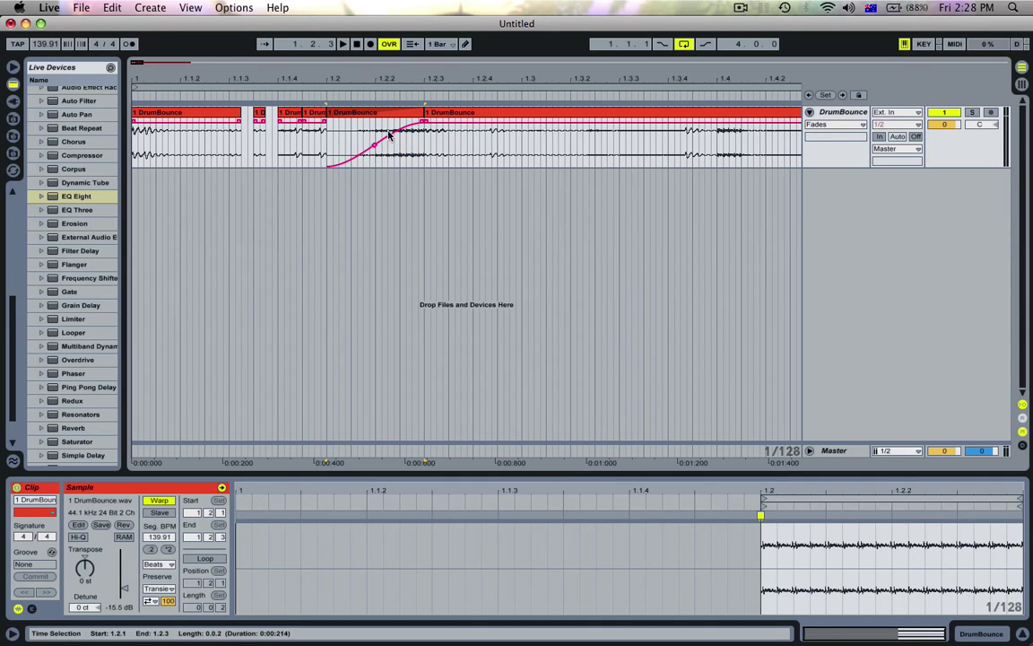
{"action": "left_click", "coordinate": [226, 116]}
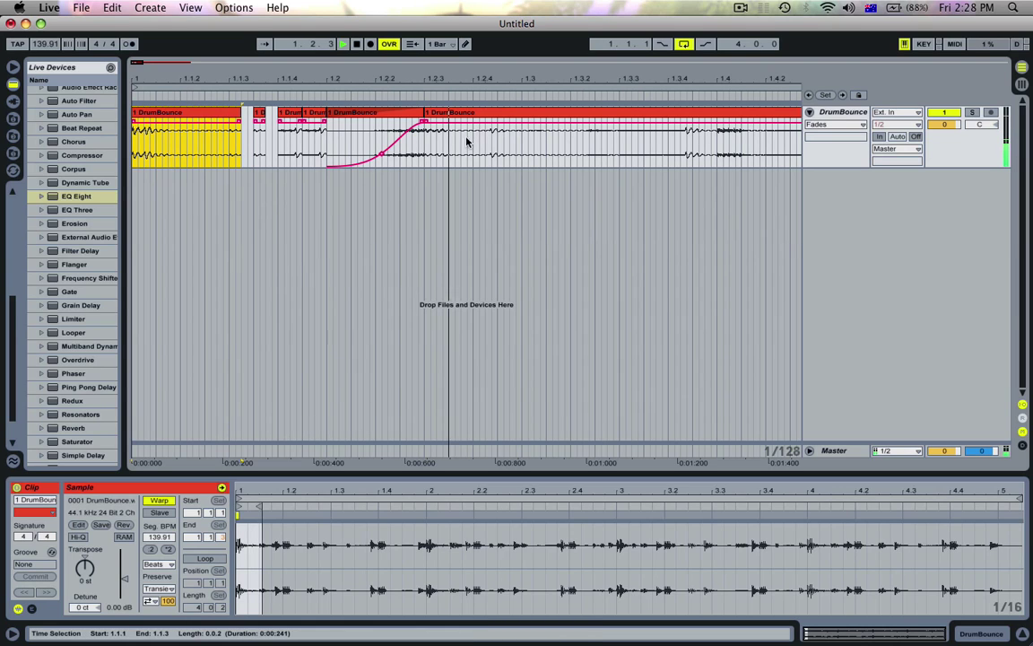
{"action": "key", "text": "space"}
Duplicate the short slice at 1.2.3 to just before 1.3, leaving a gap between the two slices
{"action": "left_click", "coordinate": [427, 149]}
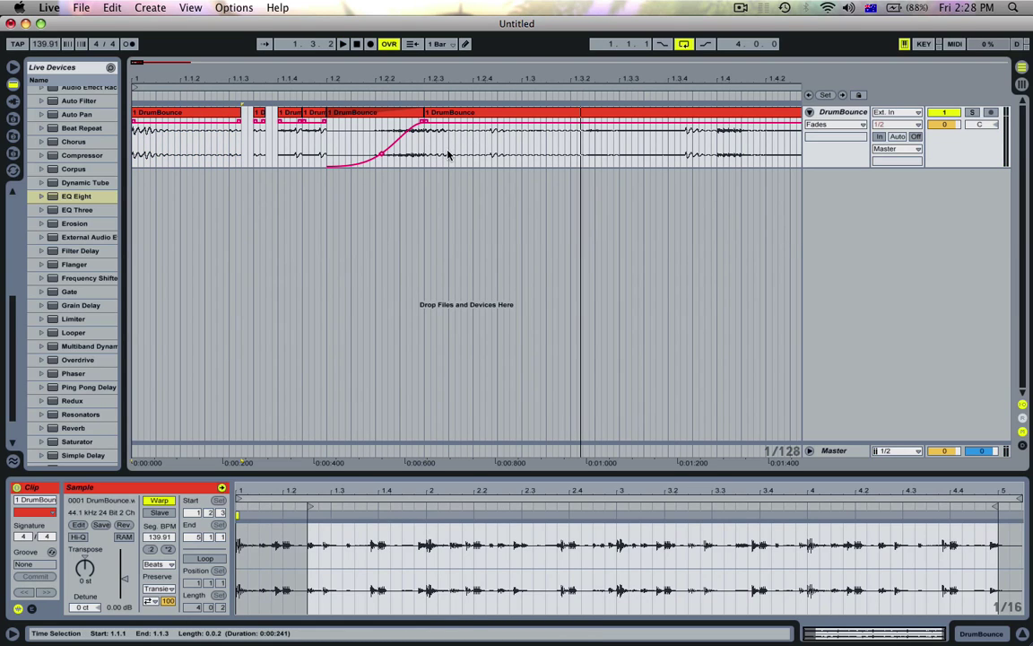
{"action": "left_click_drag", "start_coordinate": [449, 154], "coordinate": [426, 161]}
{"action": "key", "text": "Delete"}
{"action": "key", "text": "super+d"}
Play back the edited DrumBounce and add a very short fade-in to the slice just before 1.3
{"action": "left_click", "coordinate": [342, 140]}
{"action": "key", "text": "space"}
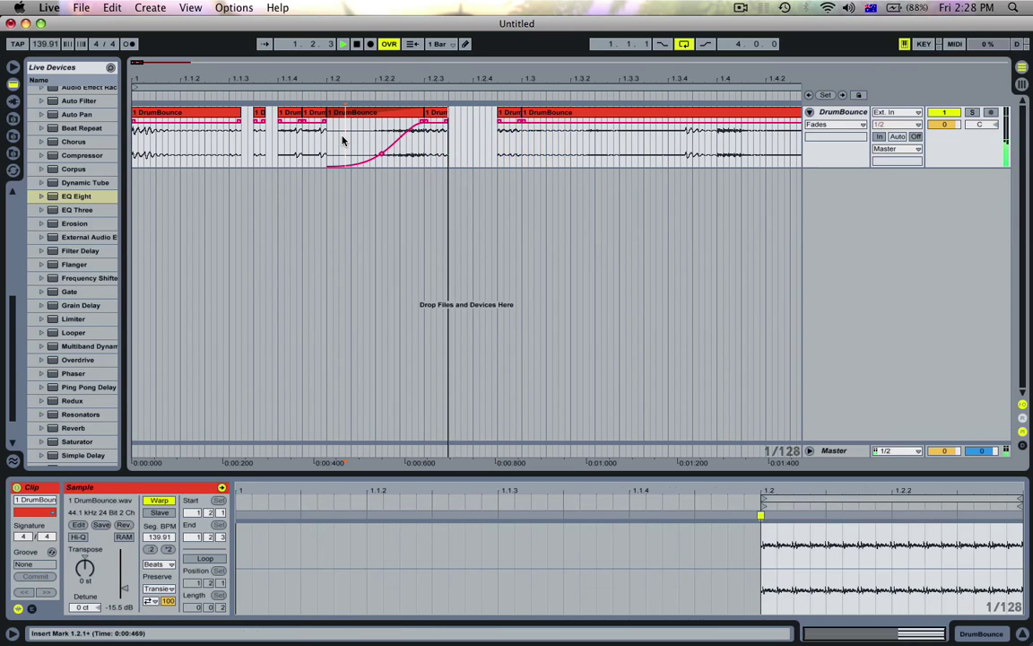
{"action": "key", "text": "space"}
{"action": "key", "text": "space"}
{"action": "key", "text": "space"}
{"action": "left_click", "coordinate": [501, 122]}
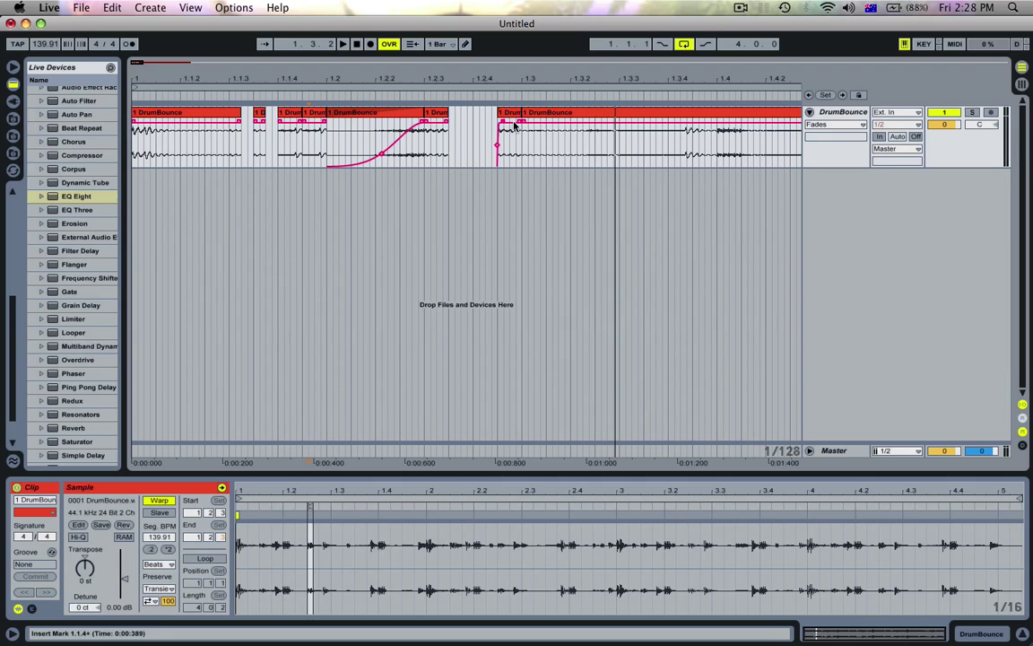
Add very short fades to the starts and ends of the two slices around the gap before 1.3, checking by playback
{"action": "left_click", "coordinate": [427, 128]}
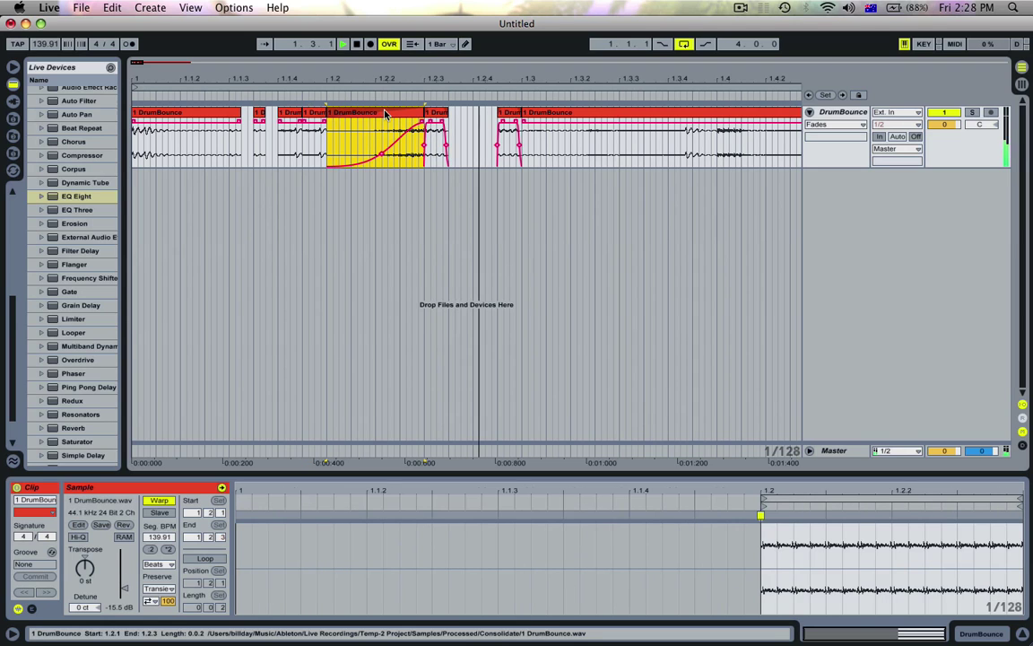
{"action": "left_click", "coordinate": [482, 90]}
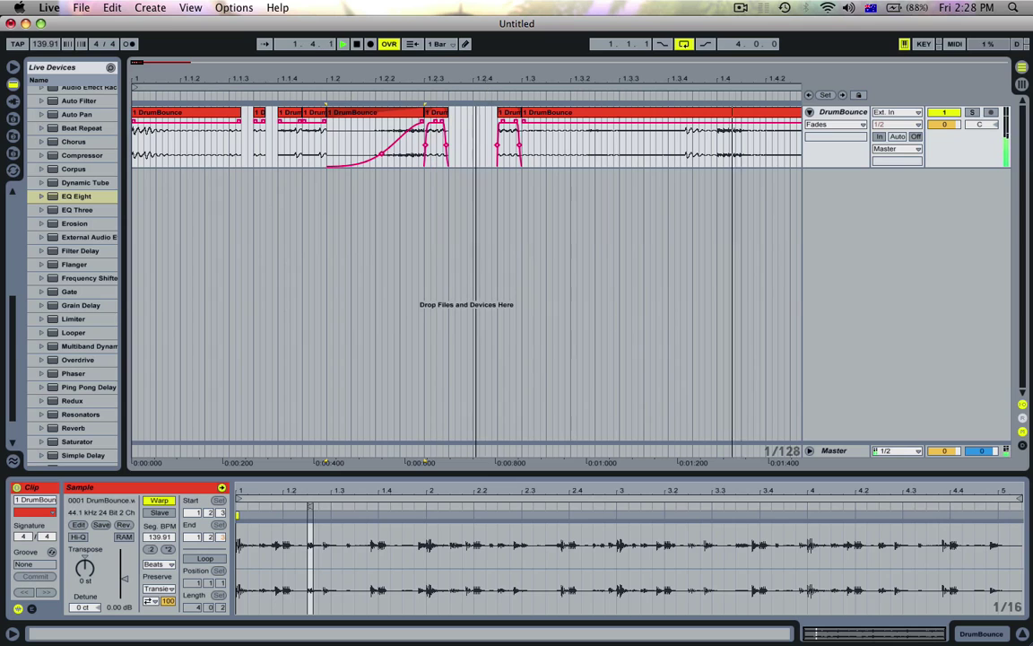
{"action": "left_click_drag", "start_coordinate": [484, 81], "coordinate": [217, 80]}
{"action": "key", "text": "space"}
Switch the arrangement grid to triplets for editing the hit at 1.4
{"action": "left_click_drag", "start_coordinate": [273, 136], "coordinate": [279, 134]}
{"action": "left_click_drag", "start_coordinate": [278, 79], "coordinate": [276, 104]}
{"action": "left_click_drag", "start_coordinate": [276, 142], "coordinate": [265, 142]}
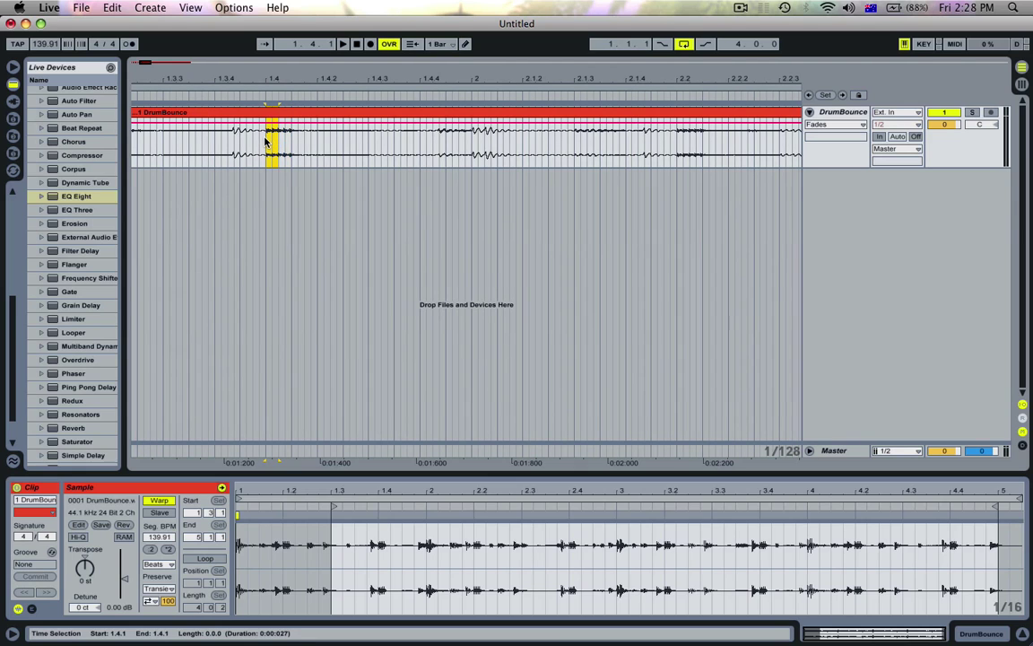
{"action": "right_click", "coordinate": [281, 131]}
{"action": "left_click", "coordinate": [305, 312]}
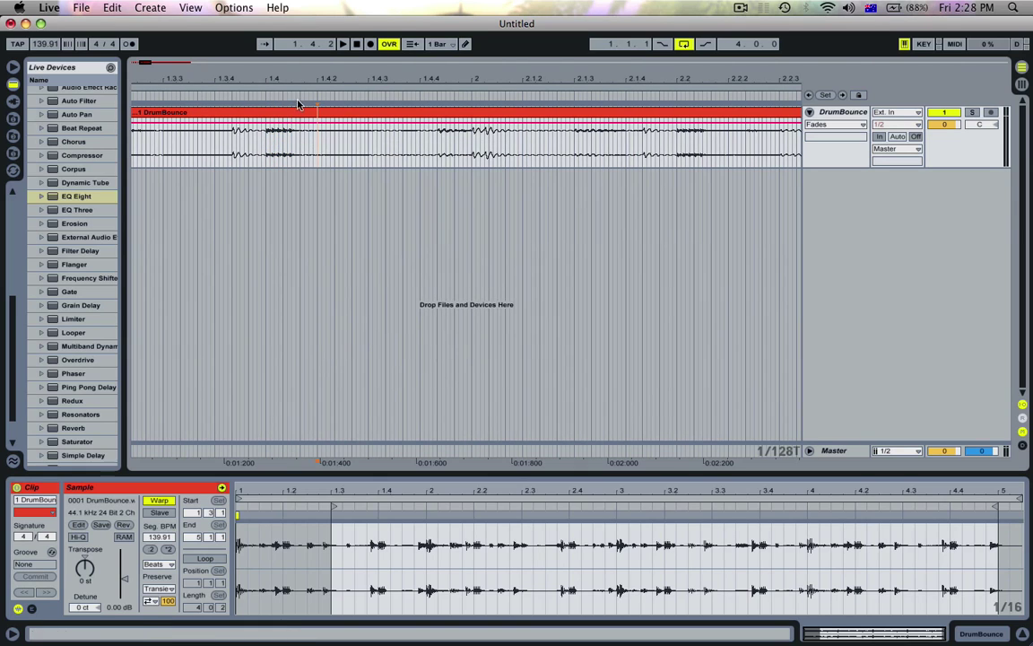
Duplicate the short hit starting at 1.4 repeatedly so the copies run up to bar 2
{"action": "left_click_drag", "start_coordinate": [300, 133], "coordinate": [276, 133]}
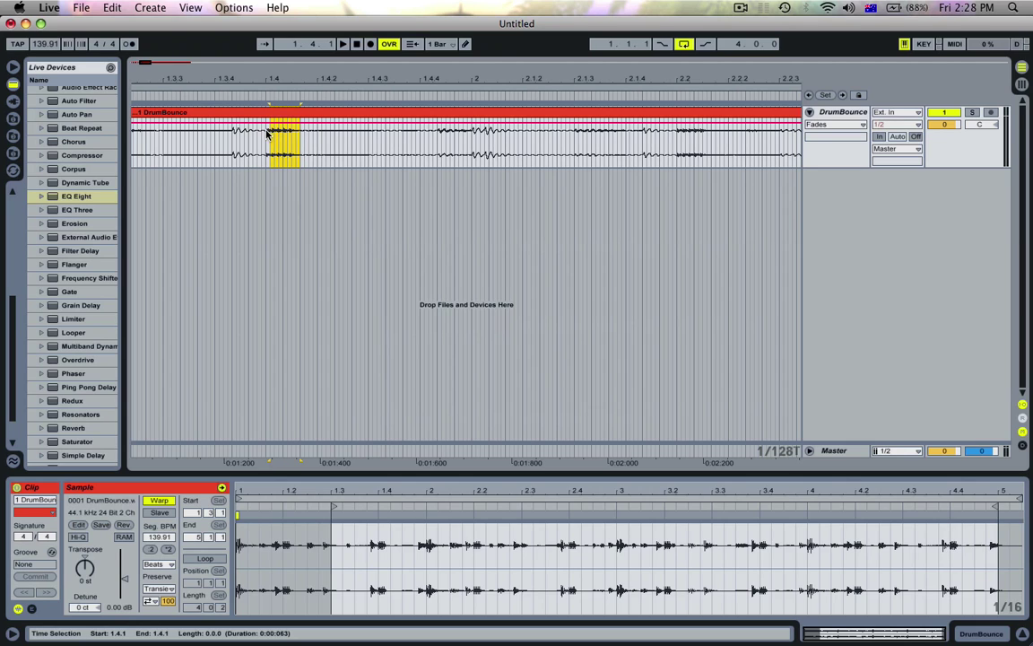
{"action": "key", "text": "super+d"}
{"action": "key", "text": "super+d"}
{"action": "key", "text": "super+d"}
{"action": "key", "text": "super+d"}
{"action": "key", "text": "super+d"}
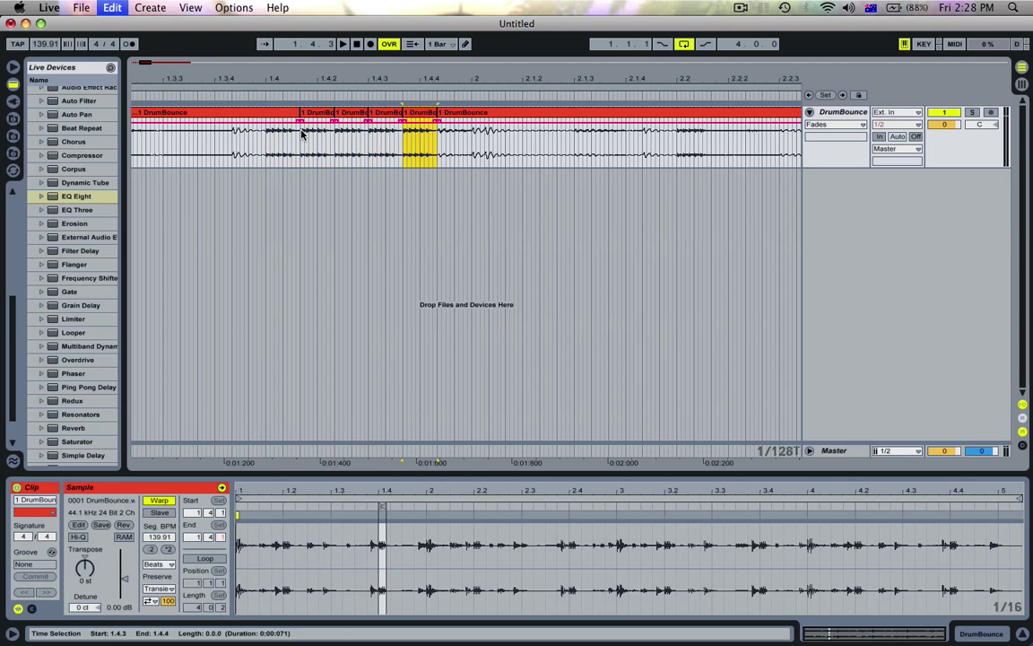
Consolidate the repeats from 1.4 to 1.4.3 into one clip and stretch a fade-out across nearly its whole length
{"action": "left_click", "coordinate": [385, 112]}
{"action": "left_click", "coordinate": [268, 137], "text": "shift"}
{"action": "key", "text": "super+j"}
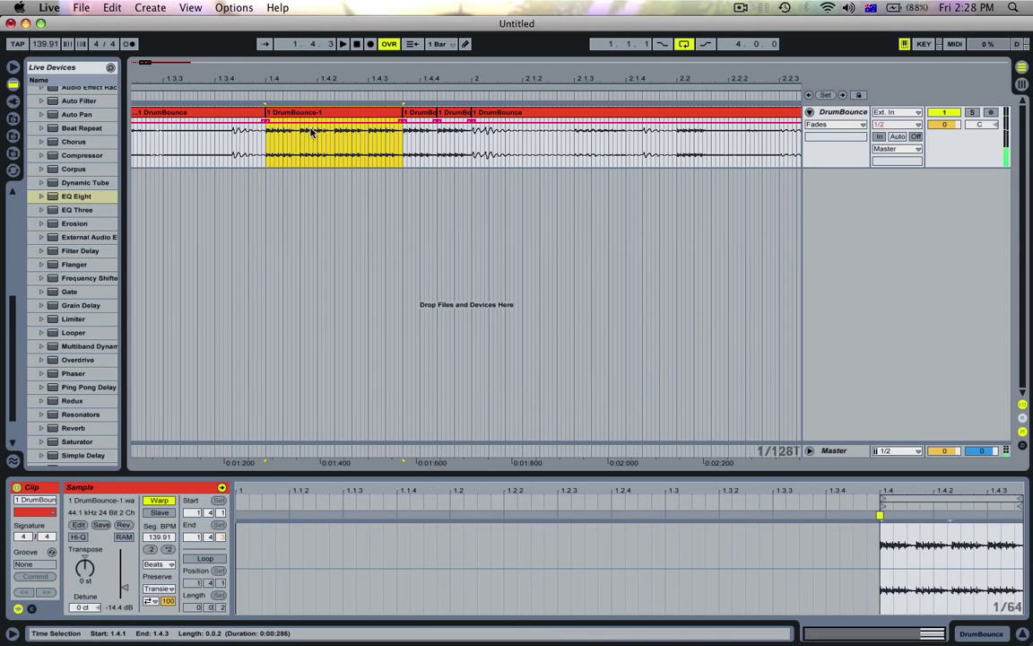
{"action": "left_click_drag", "start_coordinate": [401, 125], "coordinate": [313, 127]}
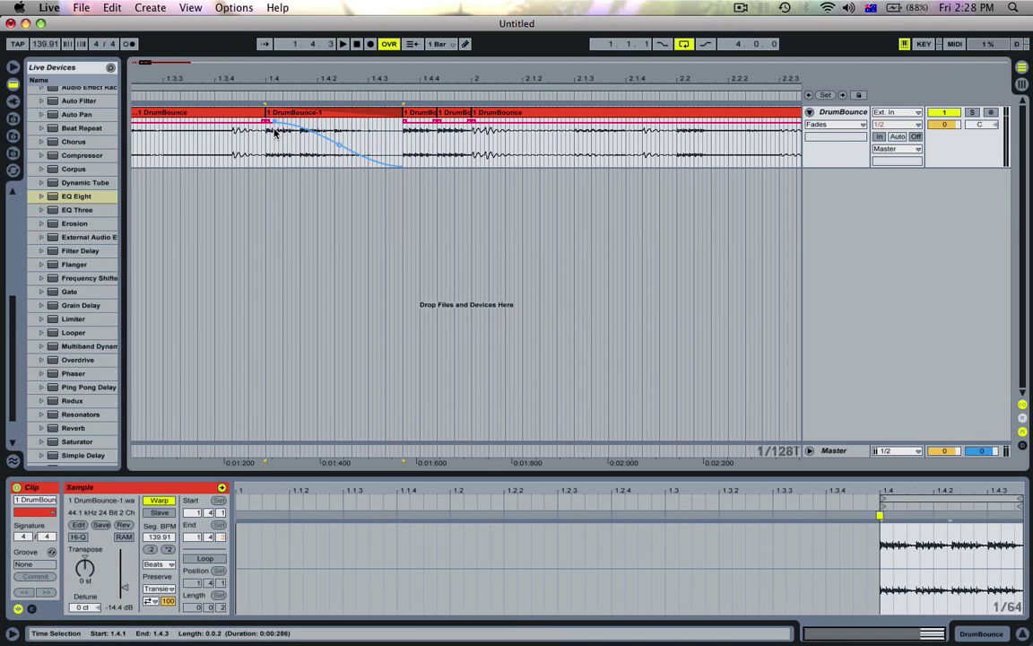
Consolidate the last two repeats before bar 2 into one clip and add a fade-in over most of it
{"action": "left_click", "coordinate": [455, 112]}
{"action": "left_click", "coordinate": [416, 113], "text": "shift"}
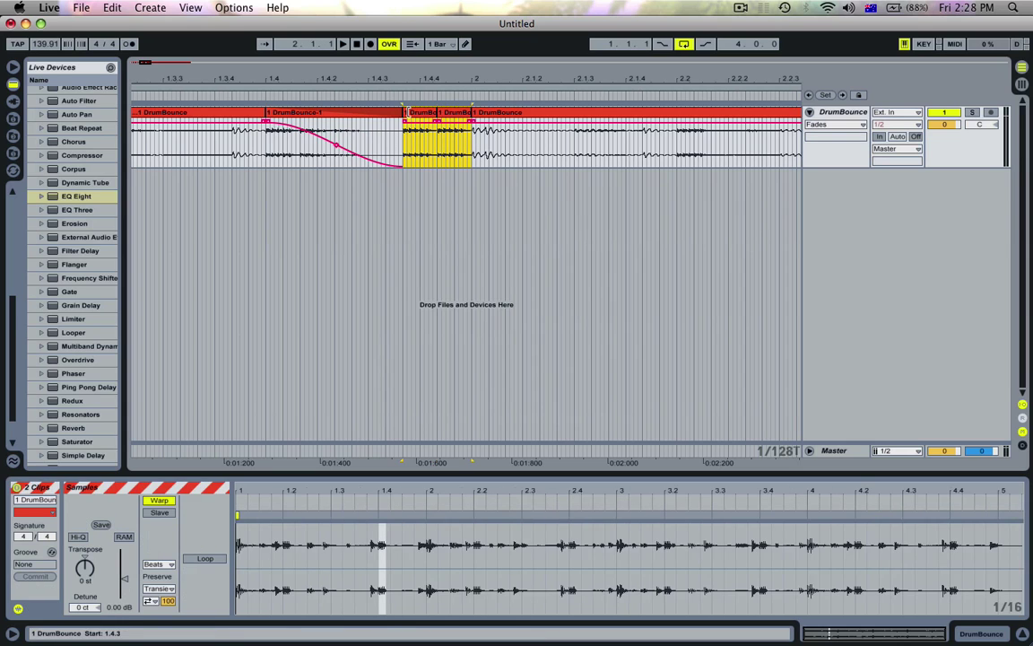
{"action": "key", "text": "super+j"}
{"action": "key", "text": "super+j"}
{"action": "left_click_drag", "start_coordinate": [406, 127], "coordinate": [457, 127]}
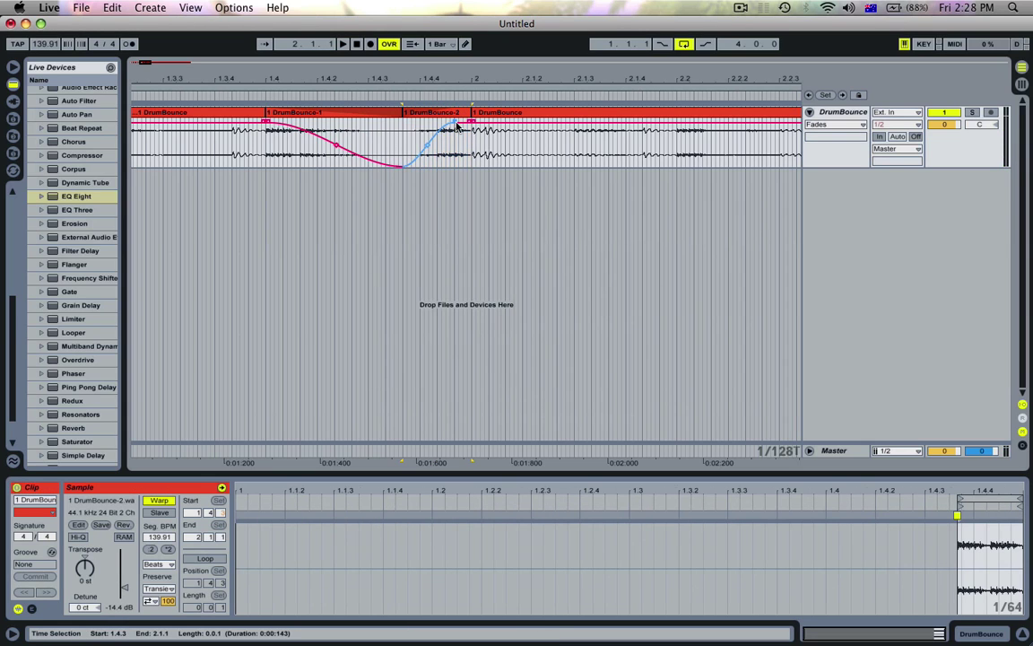
Bend the fade-out curve of the consolidated clip at 1.4 so it drops off early, checking by playback from 1.3.4
{"action": "left_click", "coordinate": [342, 147]}
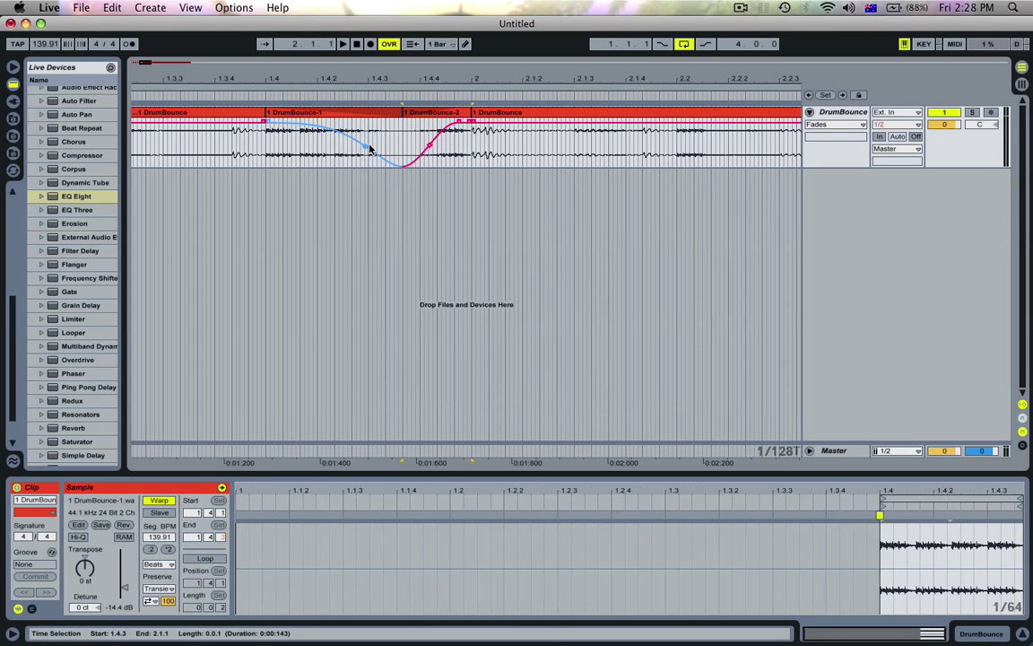
{"action": "left_click", "coordinate": [325, 115]}
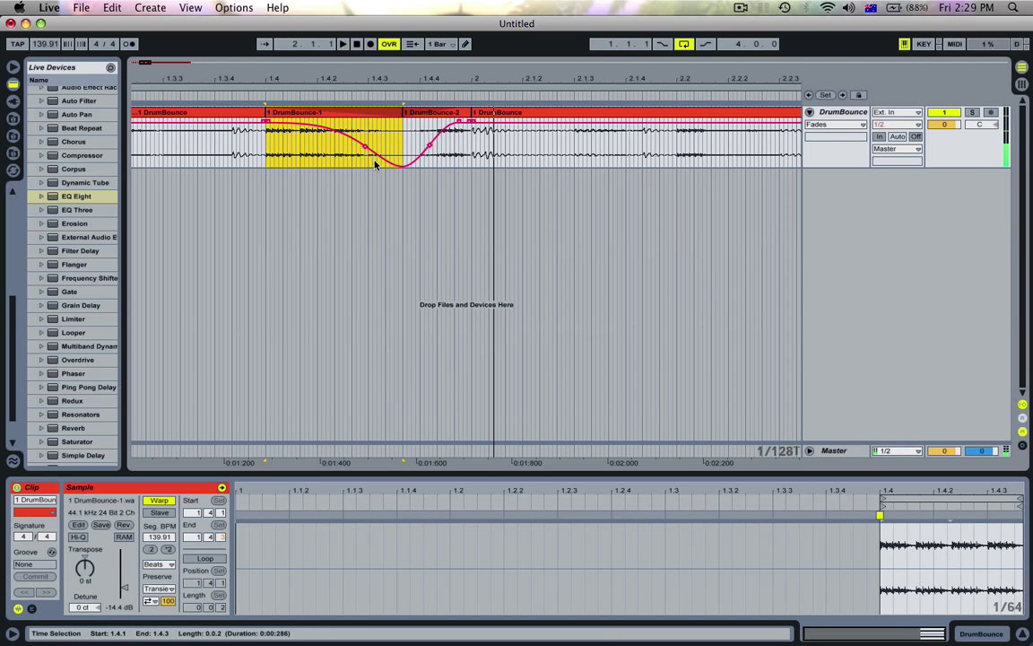
{"action": "left_click_drag", "start_coordinate": [375, 162], "coordinate": [317, 164]}
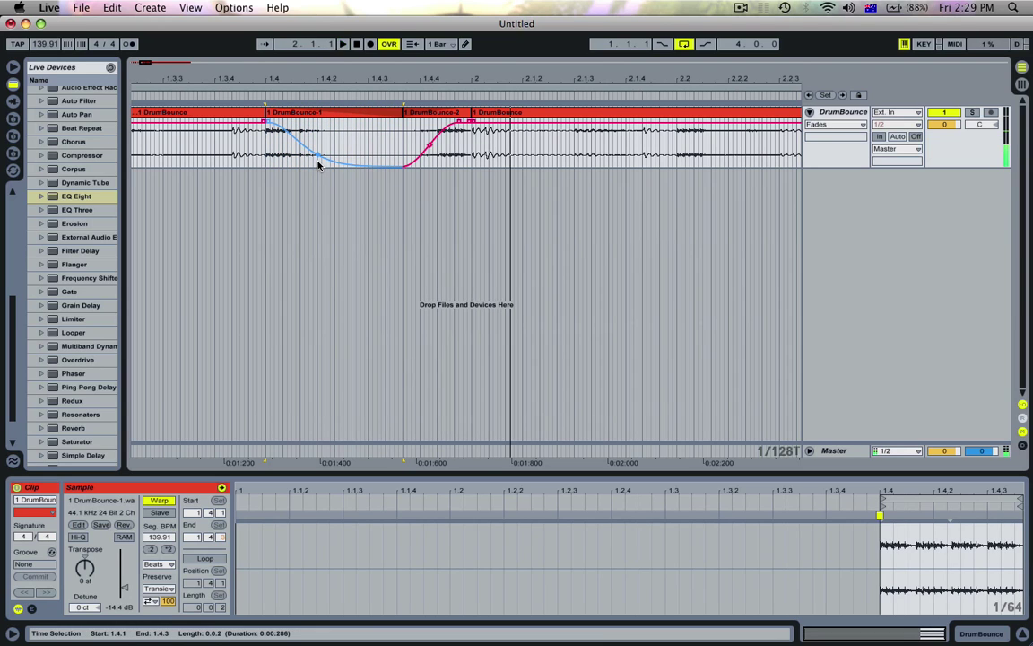
{"action": "left_click", "coordinate": [426, 126]}
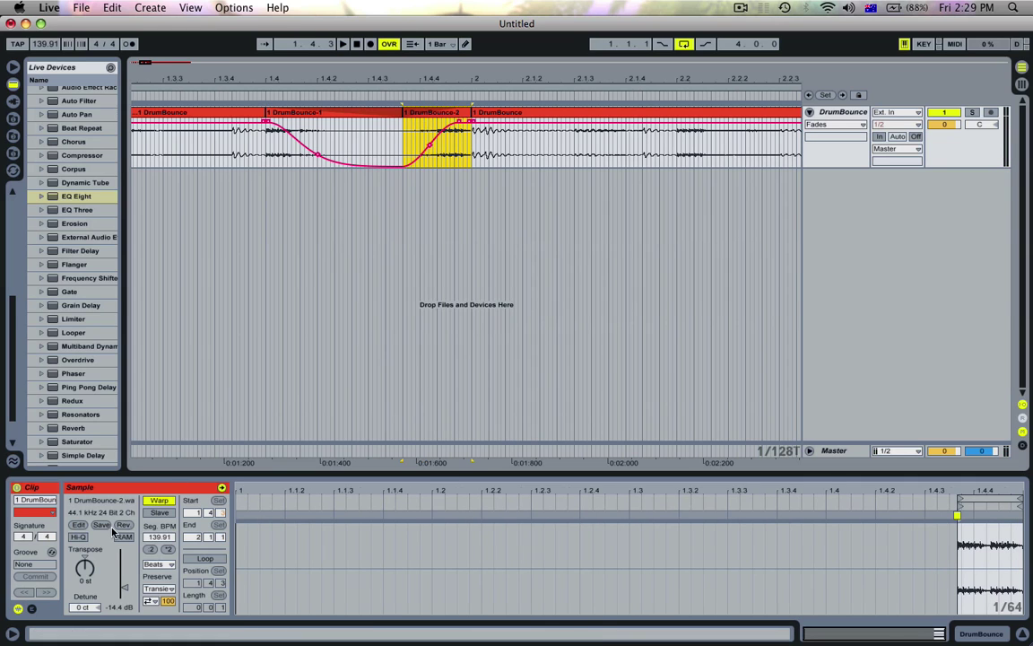
{"action": "key", "text": "space"}
{"action": "left_click", "coordinate": [237, 164]}
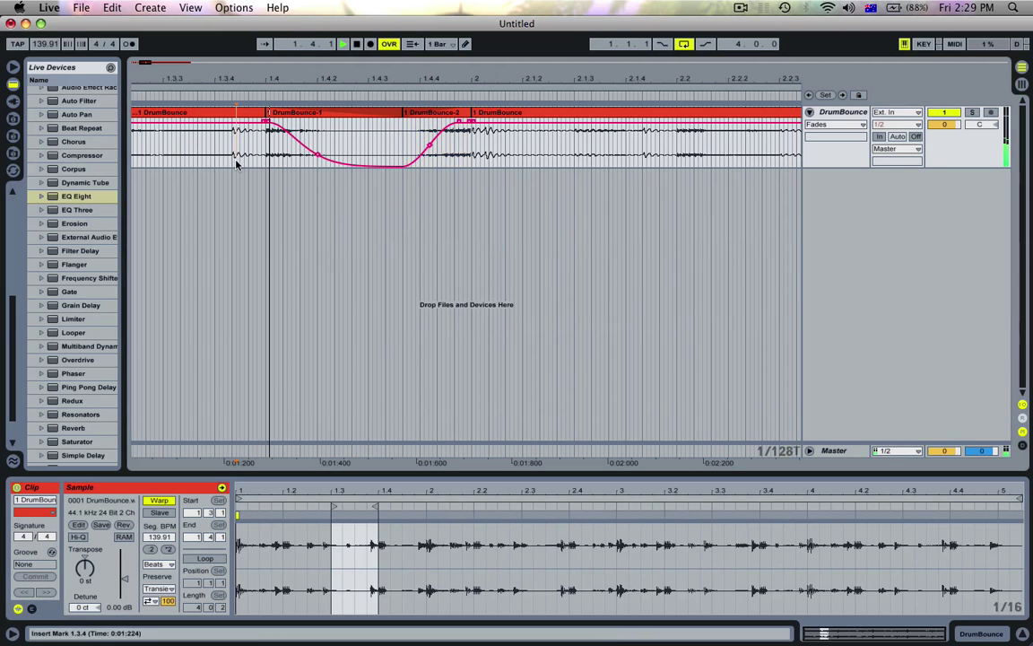
{"action": "key", "text": "space"}
Transpose the two consolidated clips between 1.4 and bar 2 upward together and lower their gain slightly, checking by playback
{"action": "left_click_drag", "start_coordinate": [358, 78], "coordinate": [427, 76]}
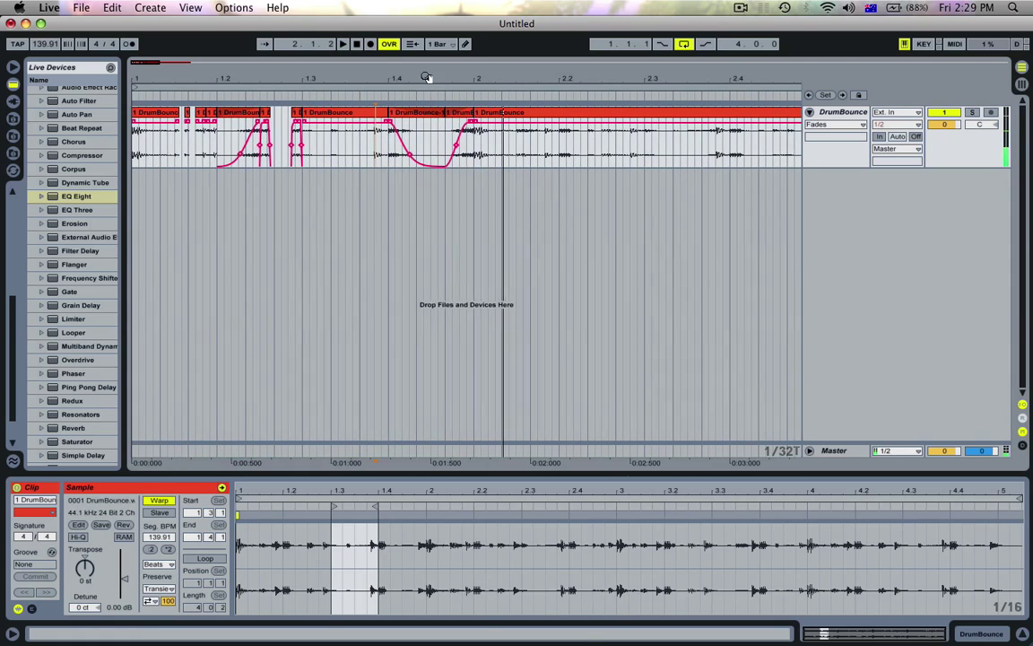
{"action": "left_click", "coordinate": [465, 117]}
{"action": "left_click", "coordinate": [421, 114], "text": "shift"}
{"action": "left_click", "coordinate": [86, 579]}
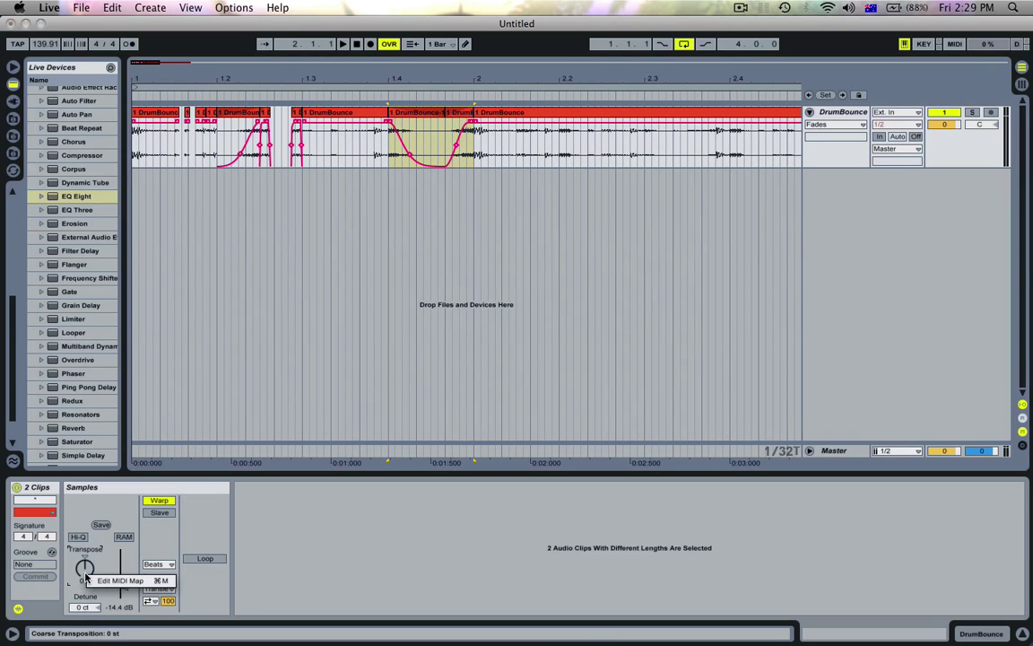
{"action": "key", "text": "space"}
{"action": "left_click_drag", "start_coordinate": [85, 575], "coordinate": [85, 547]}
{"action": "key", "text": "space"}
{"action": "key", "text": "space"}
{"action": "key", "text": "space"}
{"action": "key", "text": "space"}
{"action": "key", "text": "space"}
{"action": "key", "text": "space"}
{"action": "key", "text": "space"}
{"action": "left_click_drag", "start_coordinate": [125, 586], "coordinate": [125, 590]}
{"action": "key", "text": "space"}
{"action": "key", "text": "space"}
Play the edited pattern from the start and set the loop around all its slices in bar 1
{"action": "left_click", "coordinate": [356, 44]}
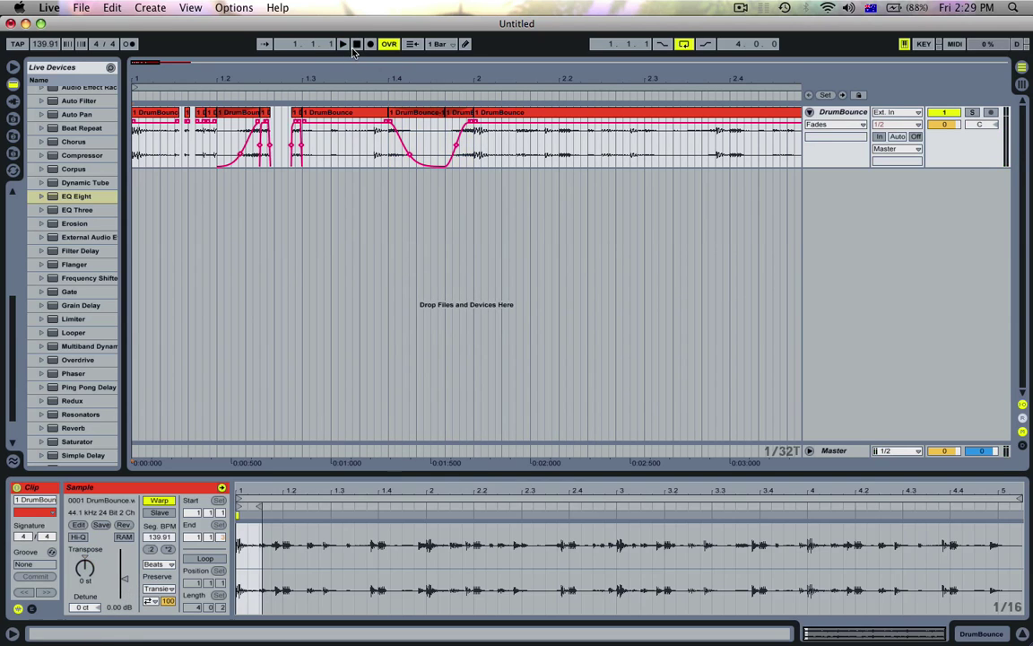
{"action": "key", "text": "space"}
{"action": "left_click_drag", "start_coordinate": [350, 78], "coordinate": [350, 52]}
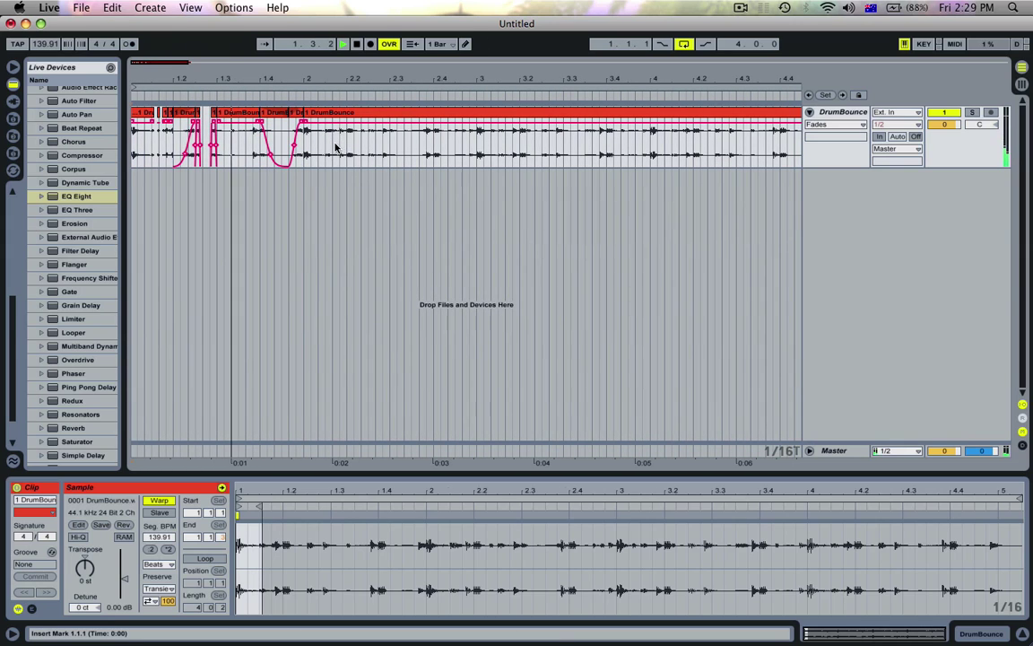
{"action": "key", "text": "space"}
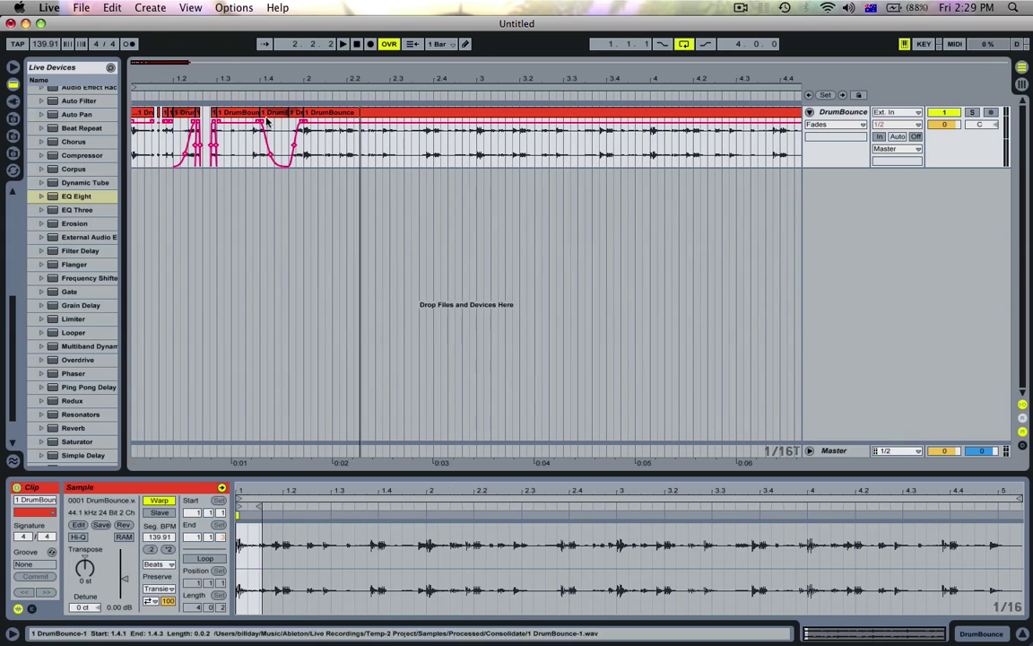
{"action": "left_click", "coordinate": [297, 115]}
{"action": "left_click", "coordinate": [141, 115], "text": "shift"}
{"action": "key", "text": "super+l"}
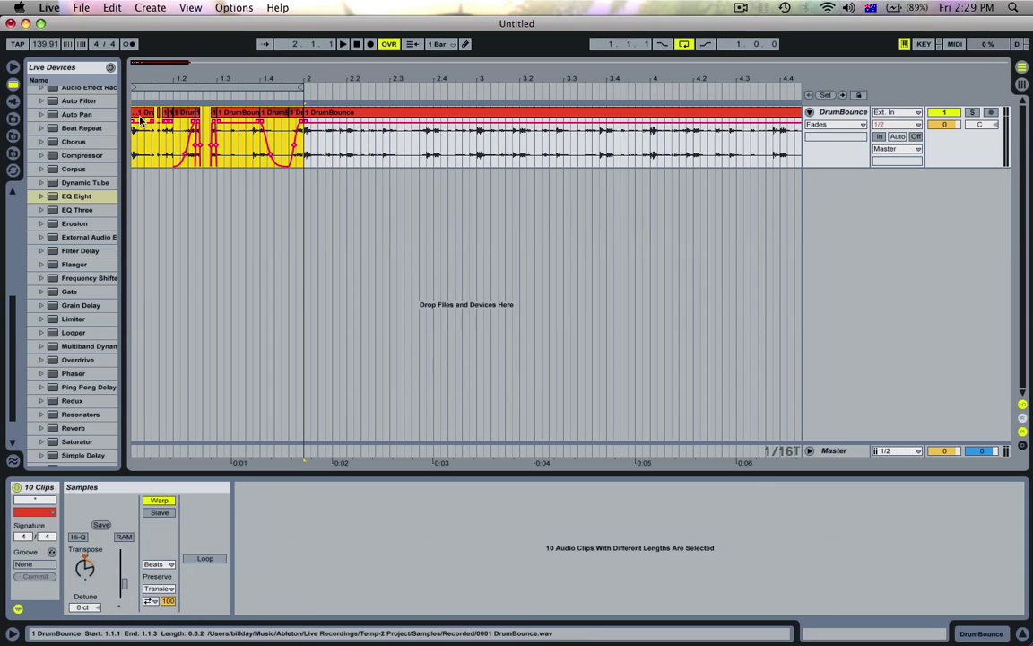
{"action": "left_click_drag", "start_coordinate": [147, 81], "coordinate": [147, 125]}
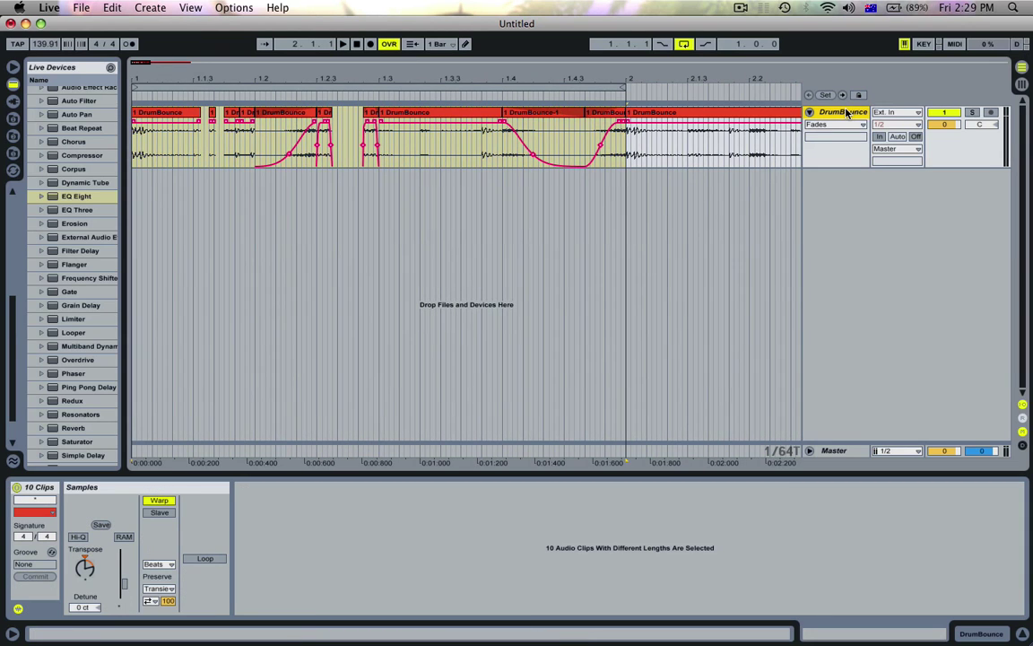
Insert a new audio track below DrumBounce and open The Breaks sample folder
{"action": "key", "text": "super+t"}
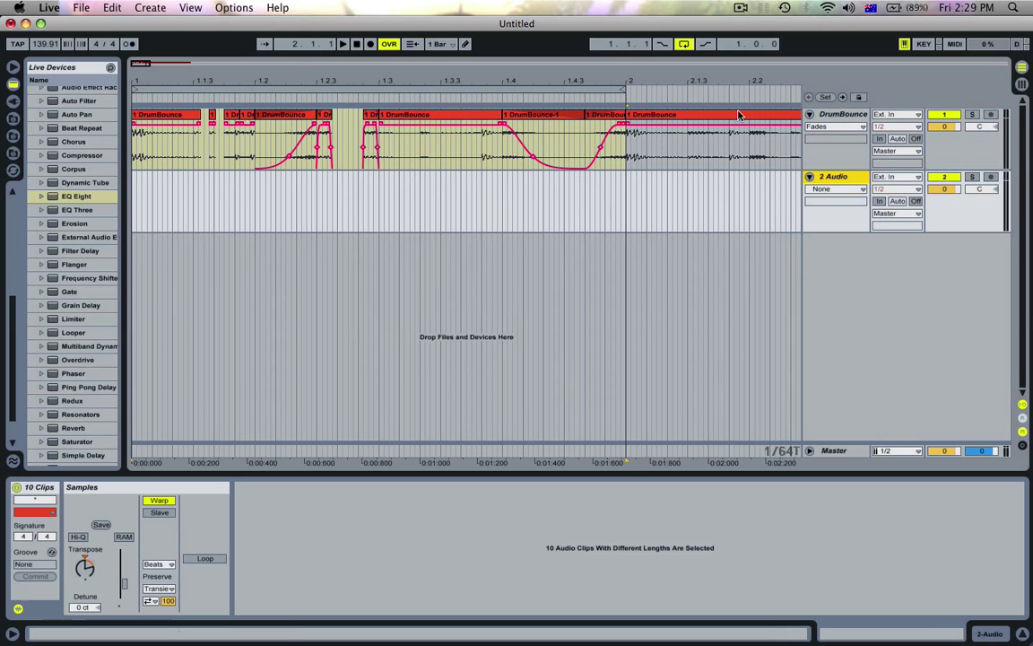
{"action": "left_click", "coordinate": [13, 152]}
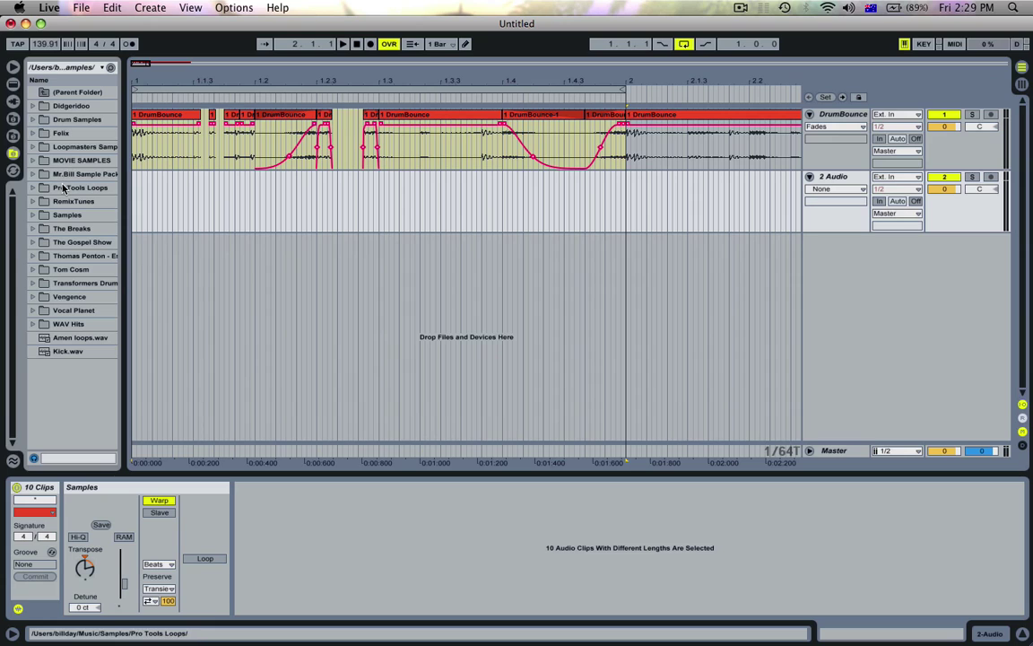
{"action": "key", "text": "Down"}
{"action": "key", "text": "Down"}
{"action": "key", "text": "Down"}
{"action": "key", "text": "Right"}
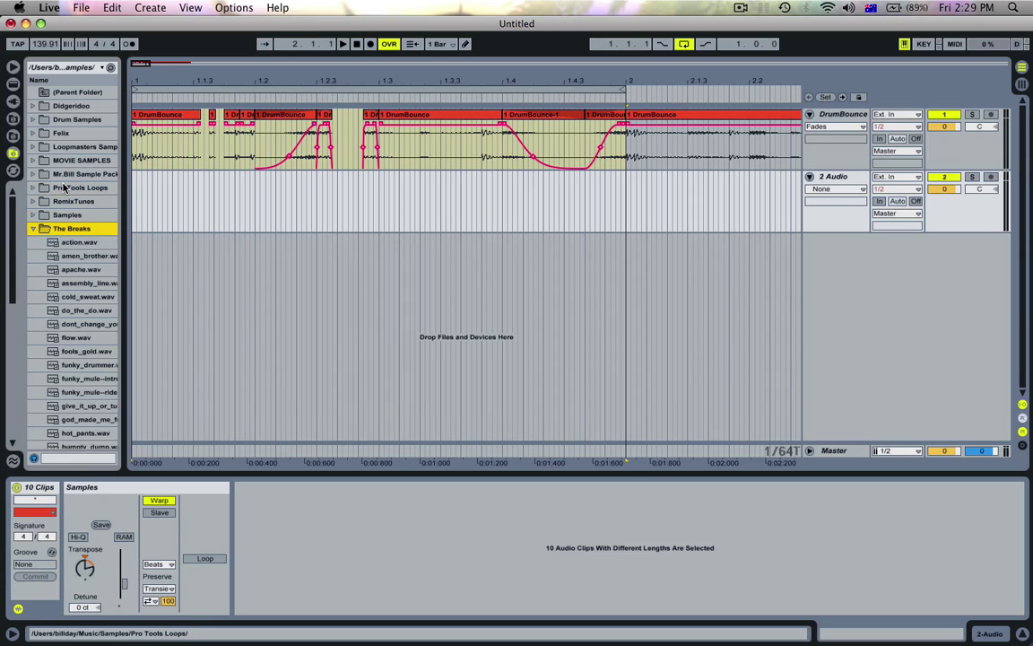
Preview the breaks, place do_the_do.wav at the start of the 2 Audio track, and hide the browser
{"action": "key", "text": "Down"}
{"action": "key", "text": "Down"}
{"action": "key", "text": "Down"}
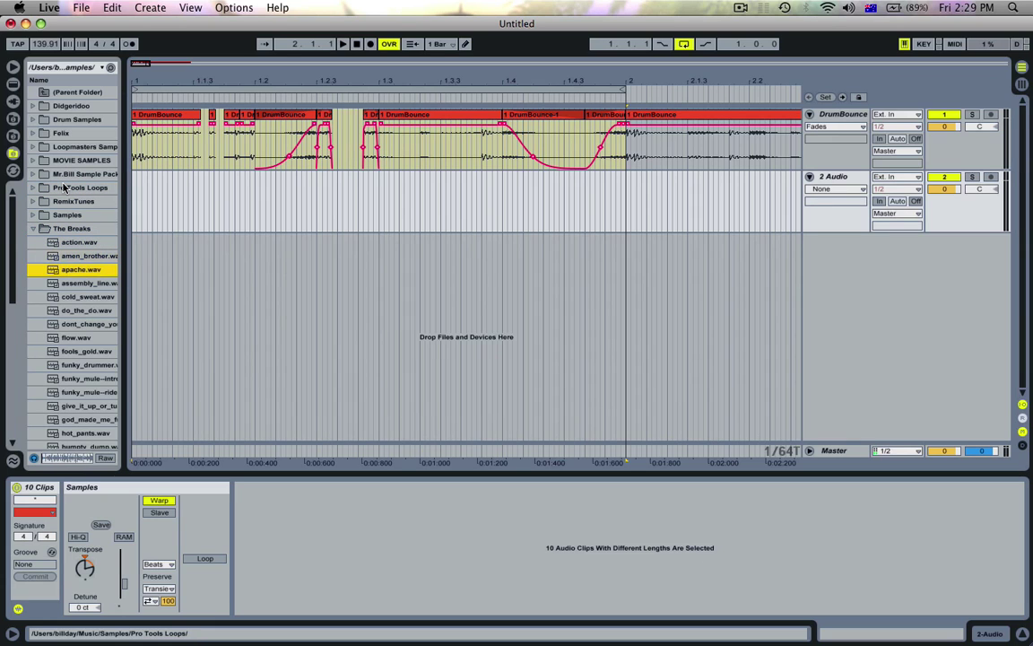
{"action": "key", "text": "Down"}
{"action": "key", "text": "Down"}
{"action": "key", "text": "Down"}
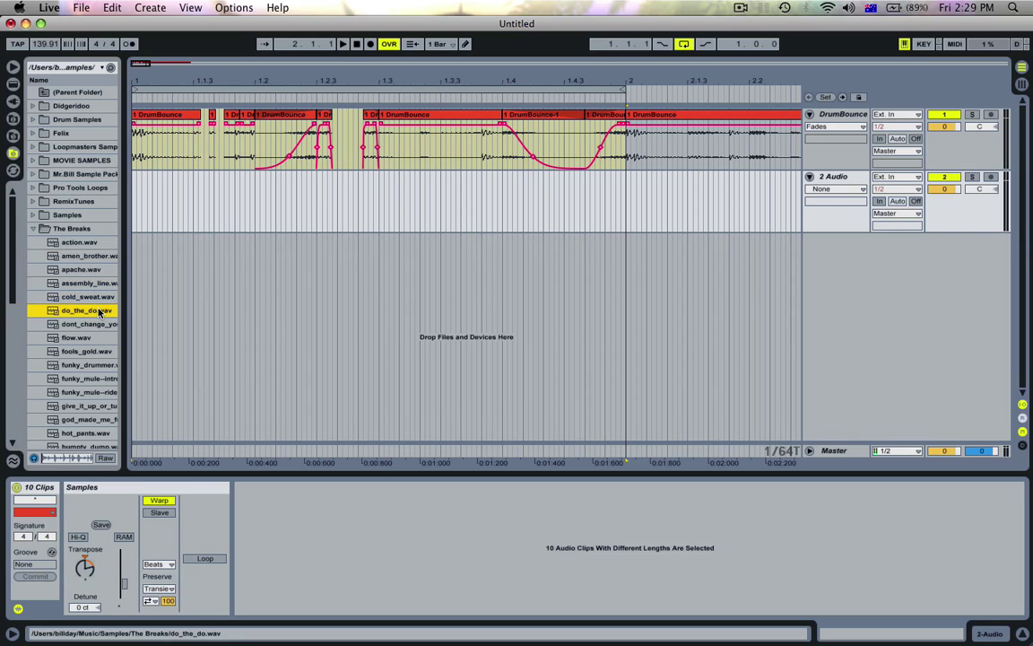
{"action": "left_click_drag", "start_coordinate": [79, 311], "coordinate": [134, 218]}
{"action": "left_click", "coordinate": [34, 229]}
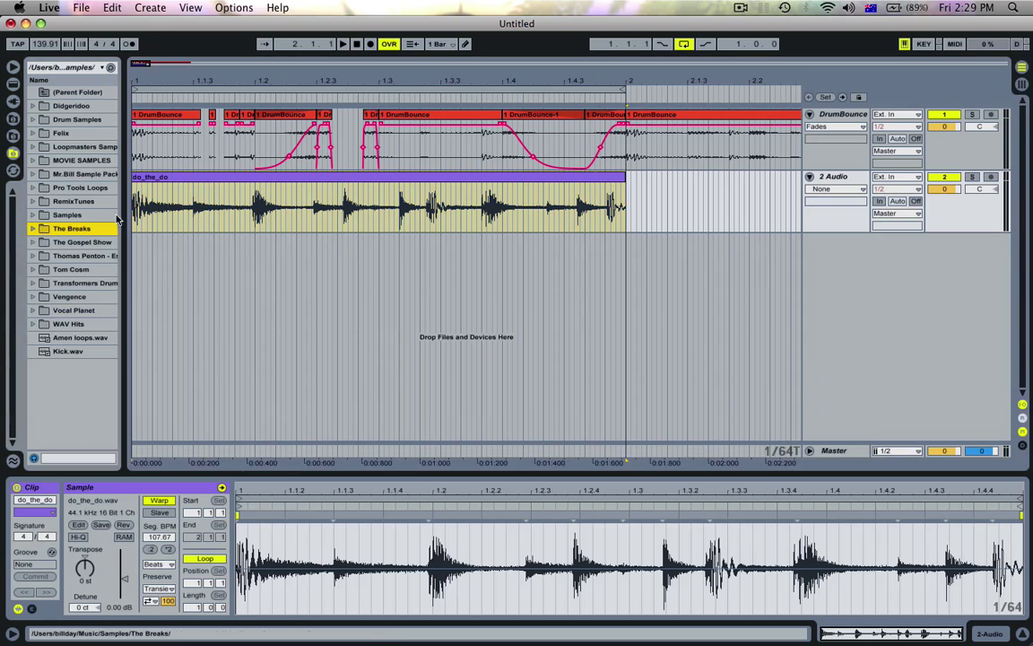
{"action": "left_click", "coordinate": [15, 67]}
Lower the 2 Audio track volume to -13.5 and play the break against the DrumBounce edits
{"action": "left_click_drag", "start_coordinate": [946, 191], "coordinate": [946, 223]}
{"action": "key", "text": "space"}
{"action": "key", "text": "space"}
{"action": "right_click", "coordinate": [190, 217]}
{"action": "left_click", "coordinate": [157, 251]}
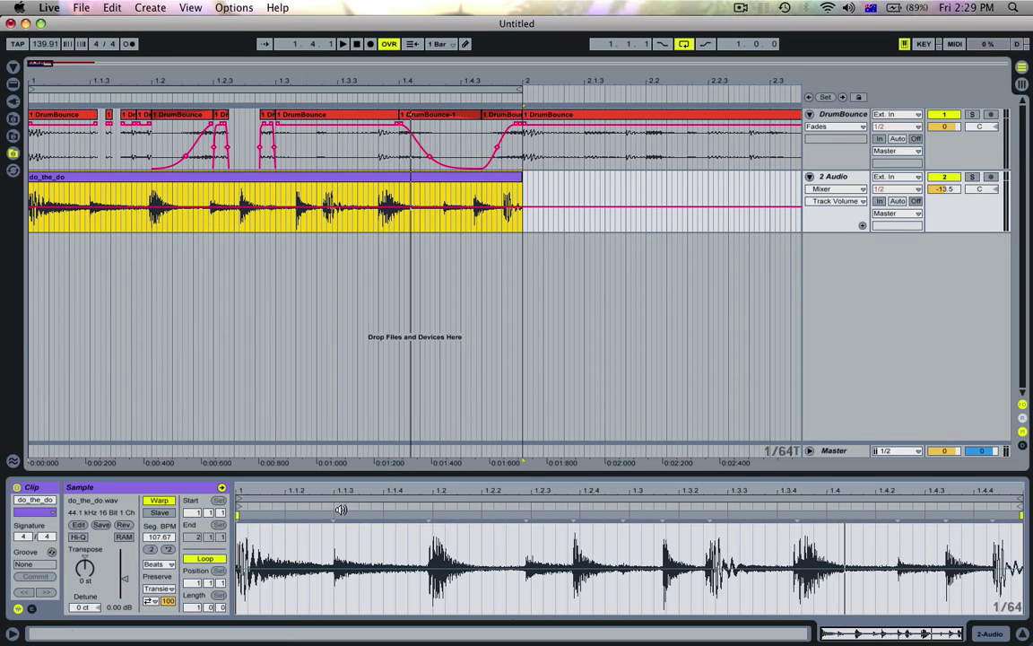
Add warp markers to do_the_do on its hits at 1.1.3, 1.2, 1.2.4 and just after 1.3, aligning them to the grid
{"action": "double_click", "coordinate": [428, 517]}
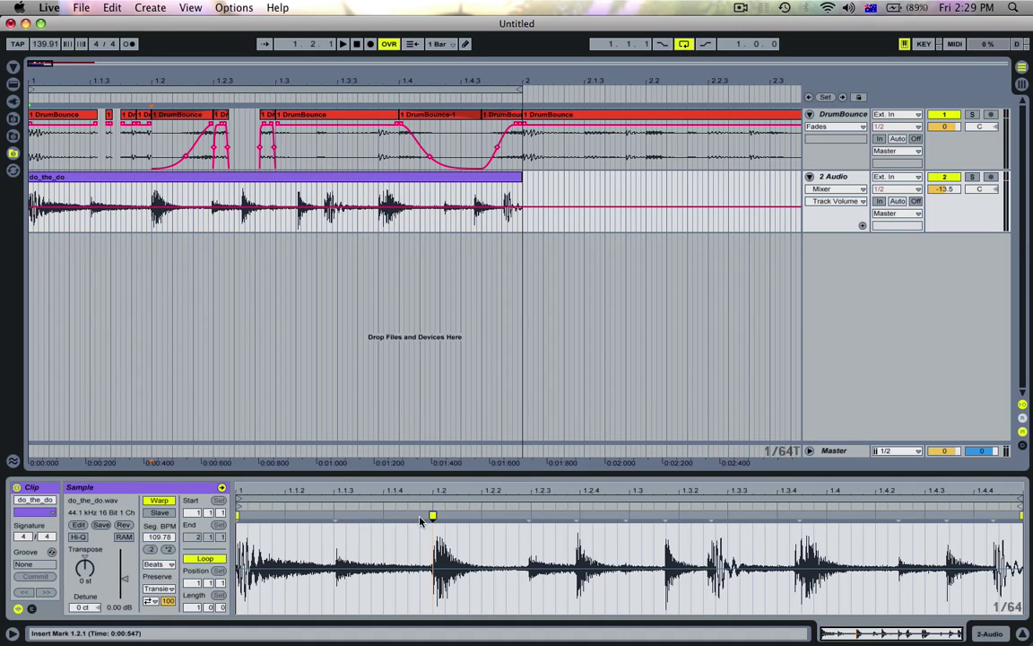
{"action": "left_click_drag", "start_coordinate": [337, 516], "coordinate": [334, 515]}
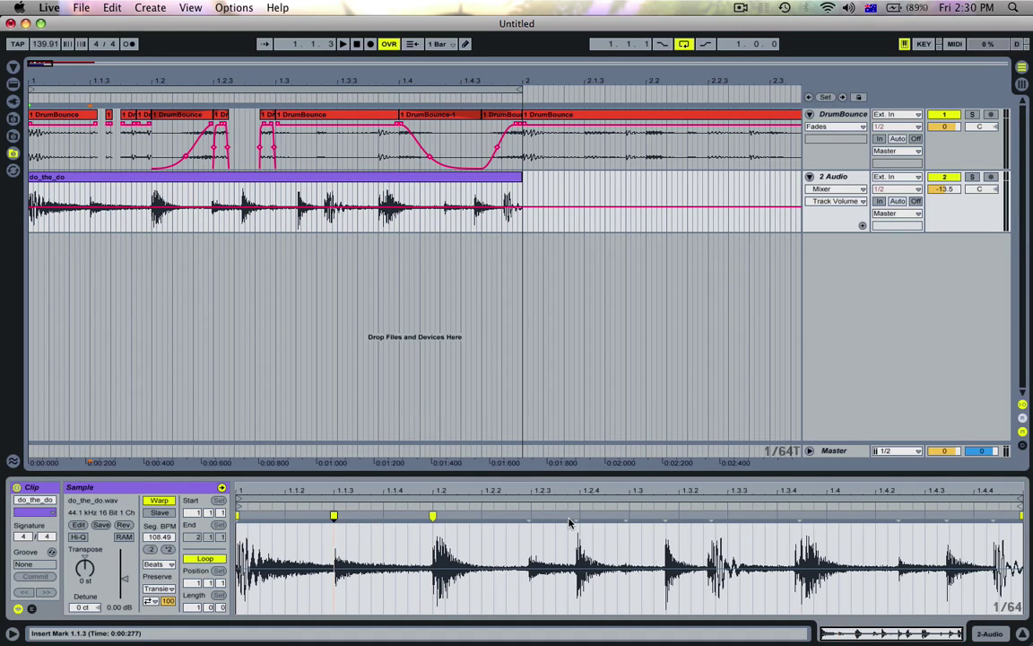
{"action": "left_click_drag", "start_coordinate": [576, 517], "coordinate": [581, 517]}
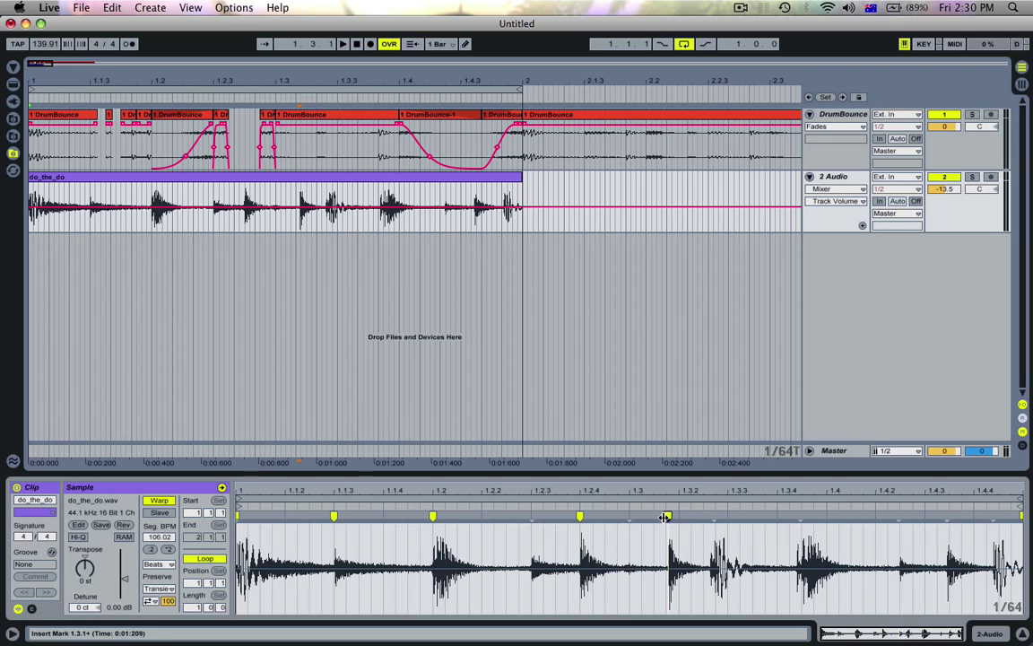
{"action": "left_click_drag", "start_coordinate": [667, 517], "coordinate": [663, 517]}
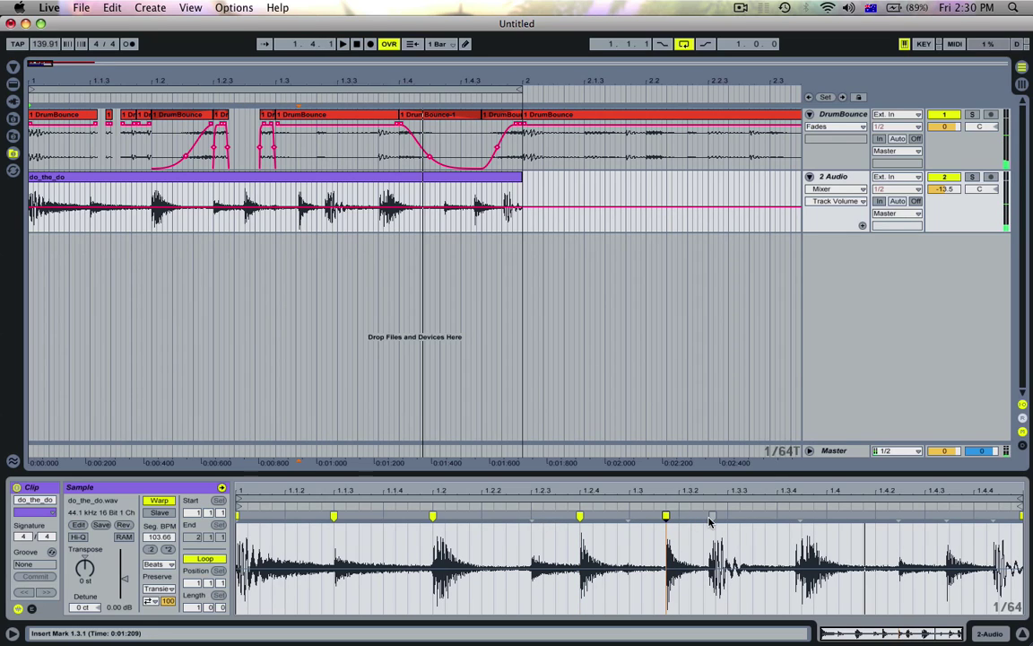
Solo the 2 Audio track and warp the next two do_the_do hits to 1.3.3 and 1.4
{"action": "left_click", "coordinate": [974, 177]}
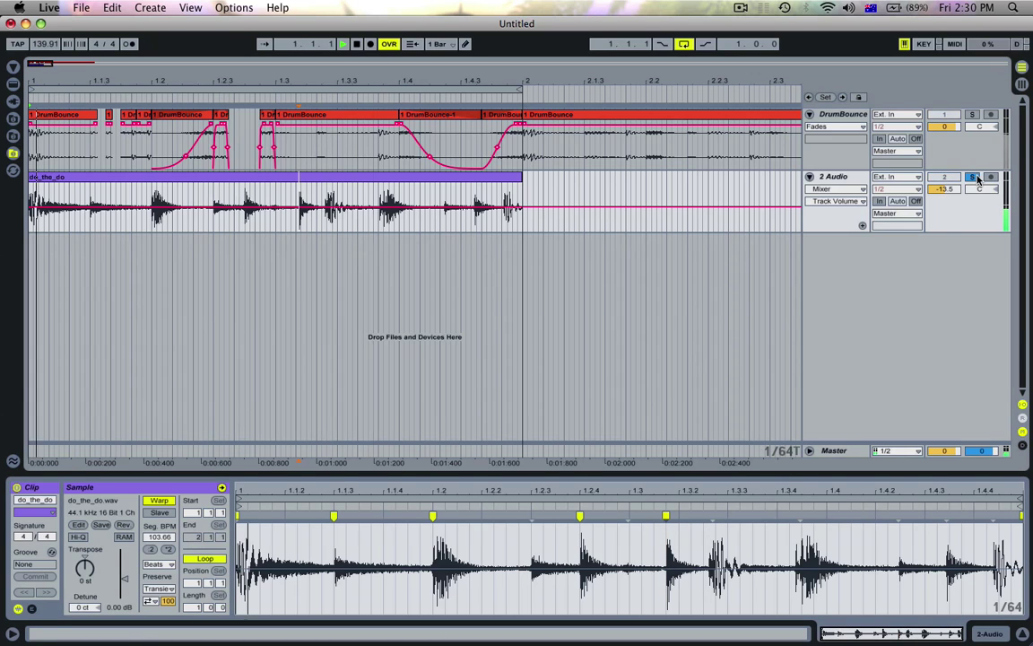
{"action": "key", "text": "space"}
{"action": "double_click", "coordinate": [707, 517]}
{"action": "left_click_drag", "start_coordinate": [707, 518], "coordinate": [728, 516]}
{"action": "key", "text": "space"}
{"action": "double_click", "coordinate": [815, 517]}
{"action": "left_click_drag", "start_coordinate": [816, 516], "coordinate": [826, 516]}
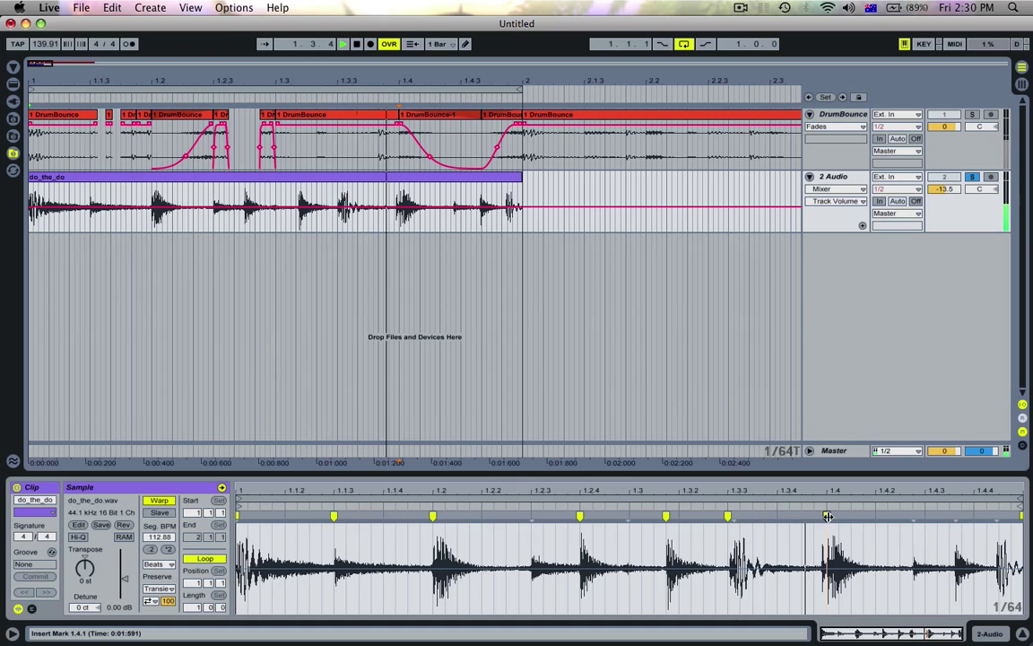
Add warp markers to the last three do_the_do hits and align them to 1.4.2, 1.4.3 and 1.4.4
{"action": "double_click", "coordinate": [914, 518]}
{"action": "mouse_move", "coordinate": [914, 518]}
{"action": "left_mouse_down"}
{"action": "mouse_move", "coordinate": [995, 520]}
{"action": "mouse_move", "coordinate": [877, 515]}
{"action": "left_mouse_up"}
{"action": "double_click", "coordinate": [961, 519]}
{"action": "key", "text": "space"}
{"action": "key", "text": "space"}
{"action": "double_click", "coordinate": [1001, 518]}
{"action": "key", "text": "space"}
{"action": "key", "text": "space"}
{"action": "left_click_drag", "start_coordinate": [949, 517], "coordinate": [925, 515]}
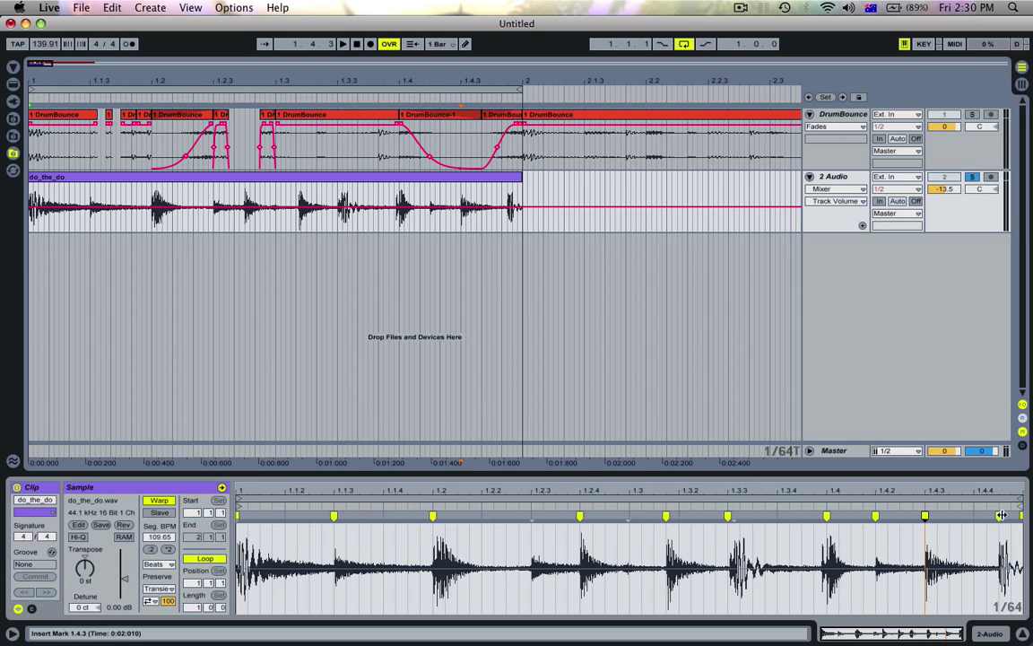
{"action": "left_click_drag", "start_coordinate": [999, 514], "coordinate": [976, 515]}
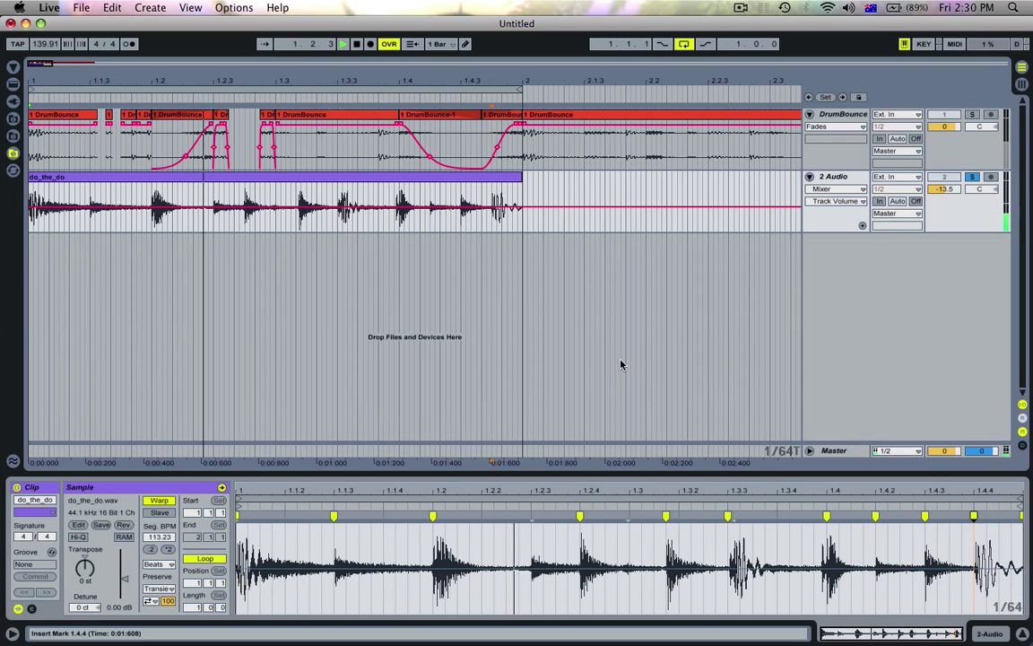
{"action": "key", "text": "space"}
Split off the first slice of do_the_do from 1.1.1 to 1.1.3 and transpose it to 12 st
{"action": "left_click", "coordinate": [311, 178]}
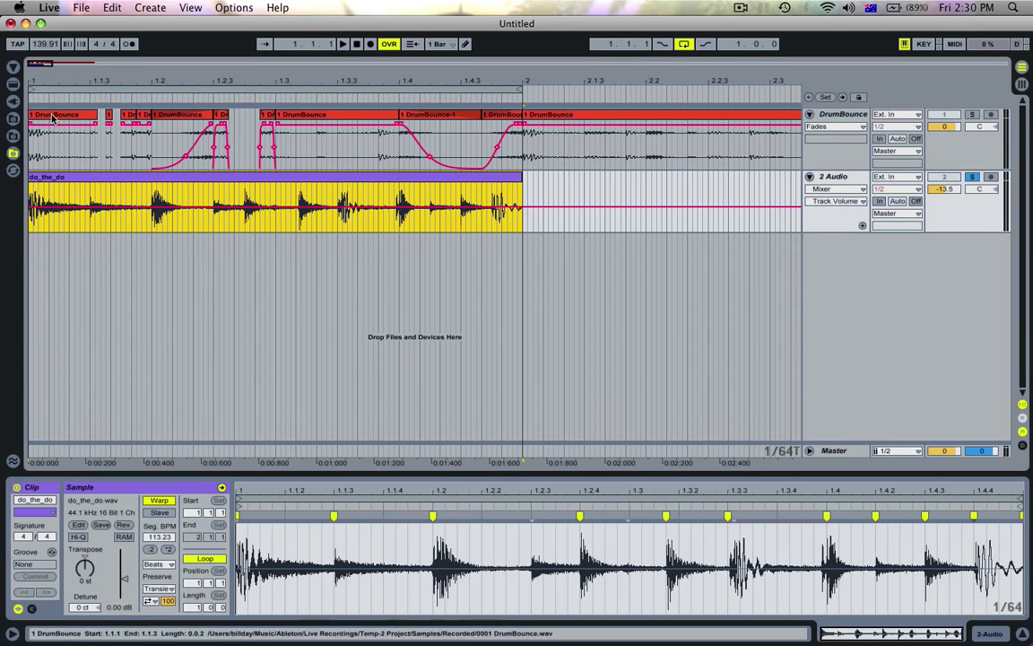
{"action": "left_click_drag", "start_coordinate": [91, 217], "coordinate": [54, 217]}
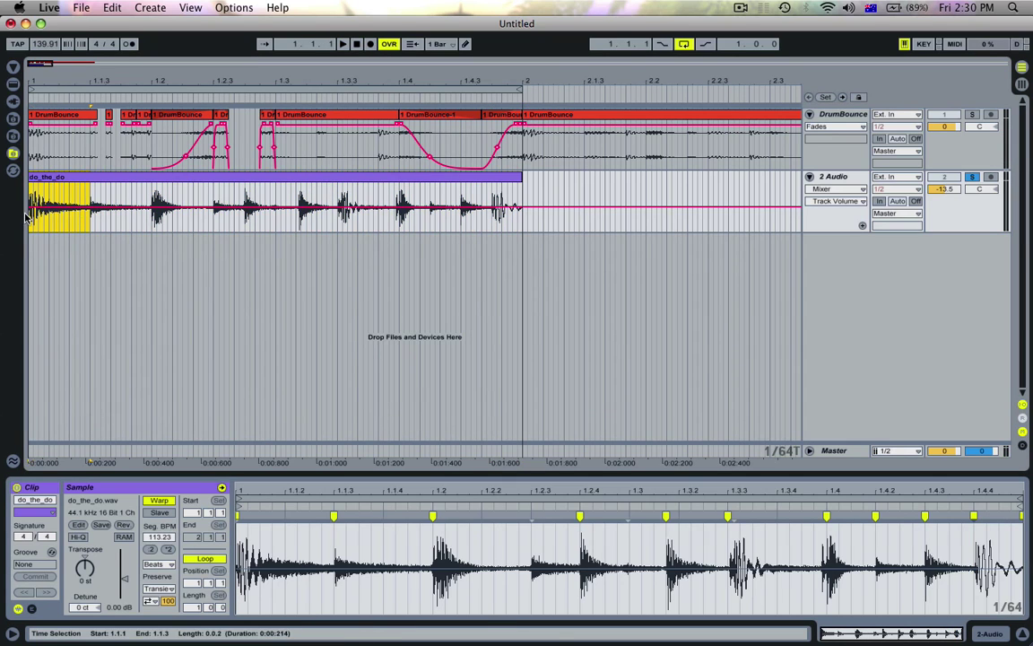
{"action": "key", "text": "super+e"}
{"action": "left_click", "coordinate": [85, 561]}
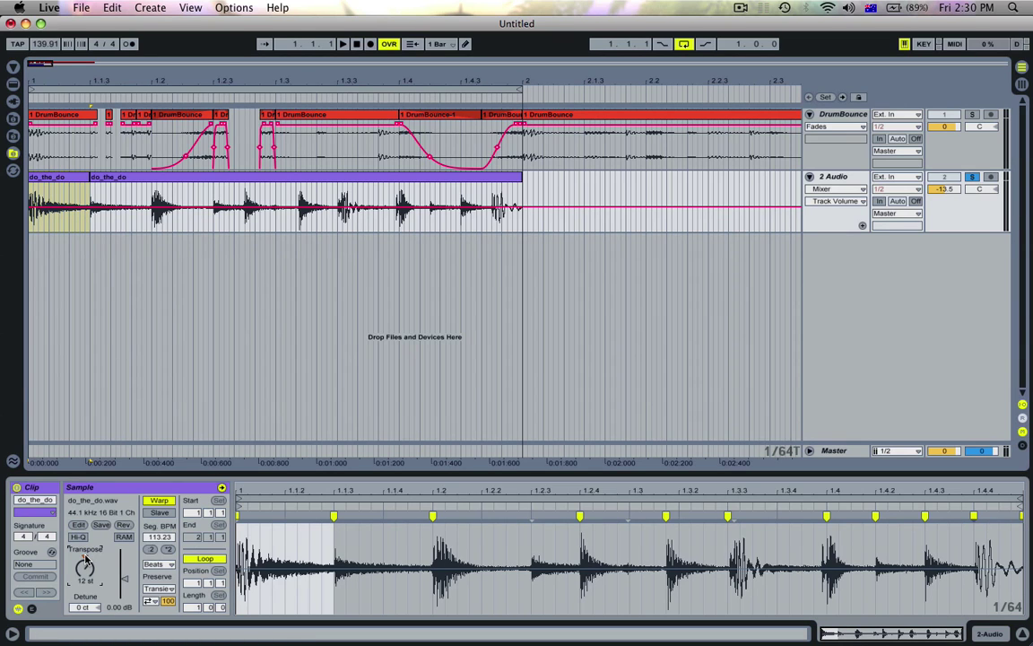
Trim the do_the_do slice at 1.1.3 to its opening third and duplicate it twice to fill up to 1.2
{"action": "left_click", "coordinate": [103, 219]}
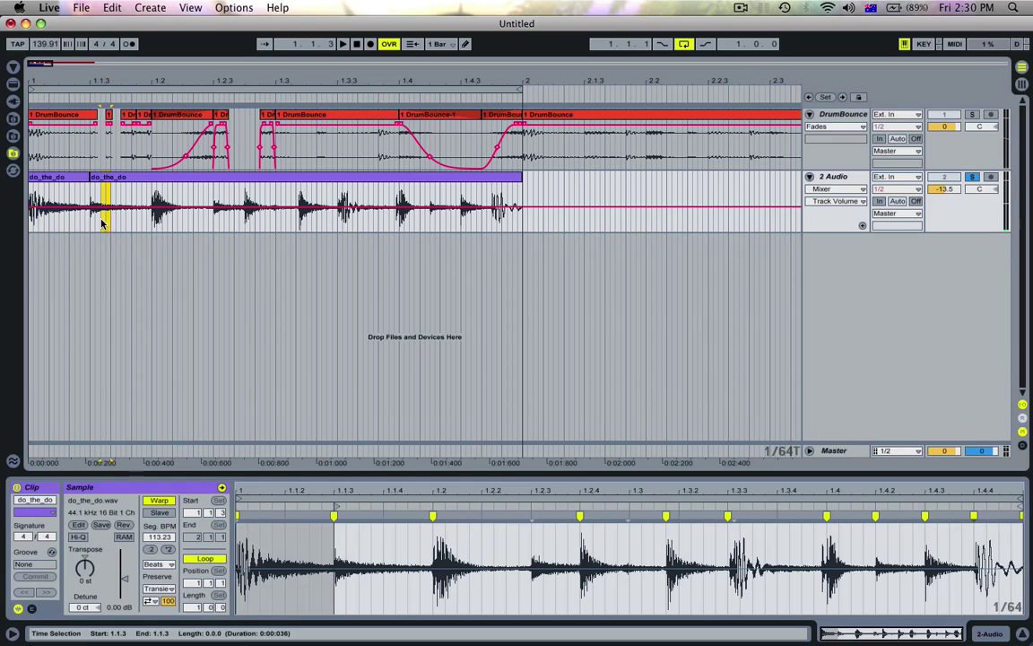
{"action": "left_click_drag", "start_coordinate": [104, 223], "coordinate": [148, 221]}
{"action": "key", "text": "Delete"}
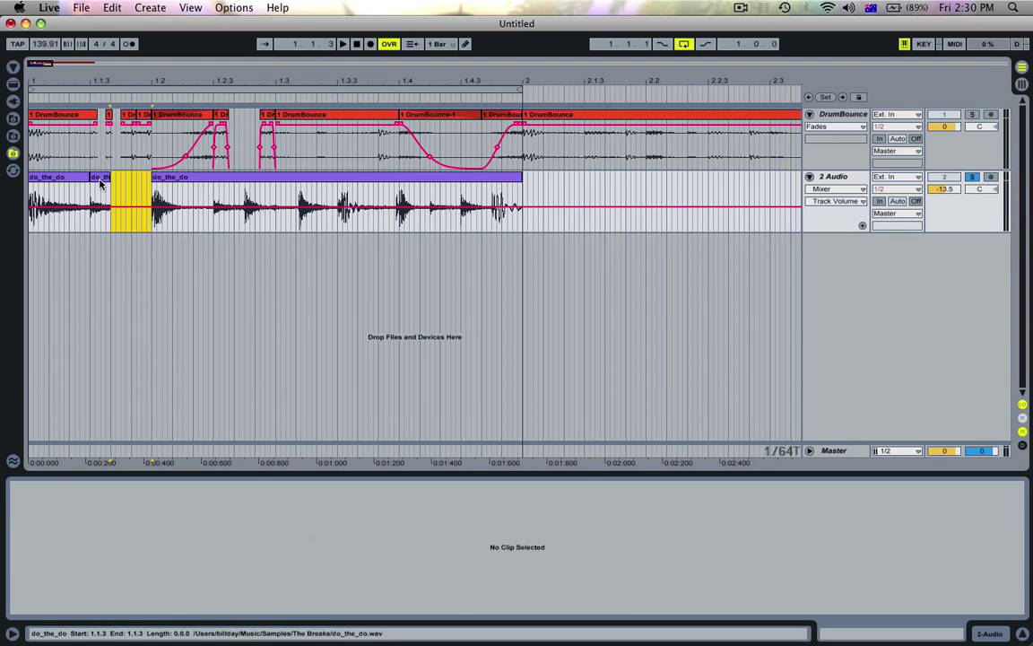
{"action": "left_click", "coordinate": [101, 181]}
{"action": "key", "text": "super+d"}
{"action": "key", "text": "super+d"}
{"action": "left_click", "coordinate": [99, 182]}
{"action": "left_click", "coordinate": [146, 180], "text": "shift"}
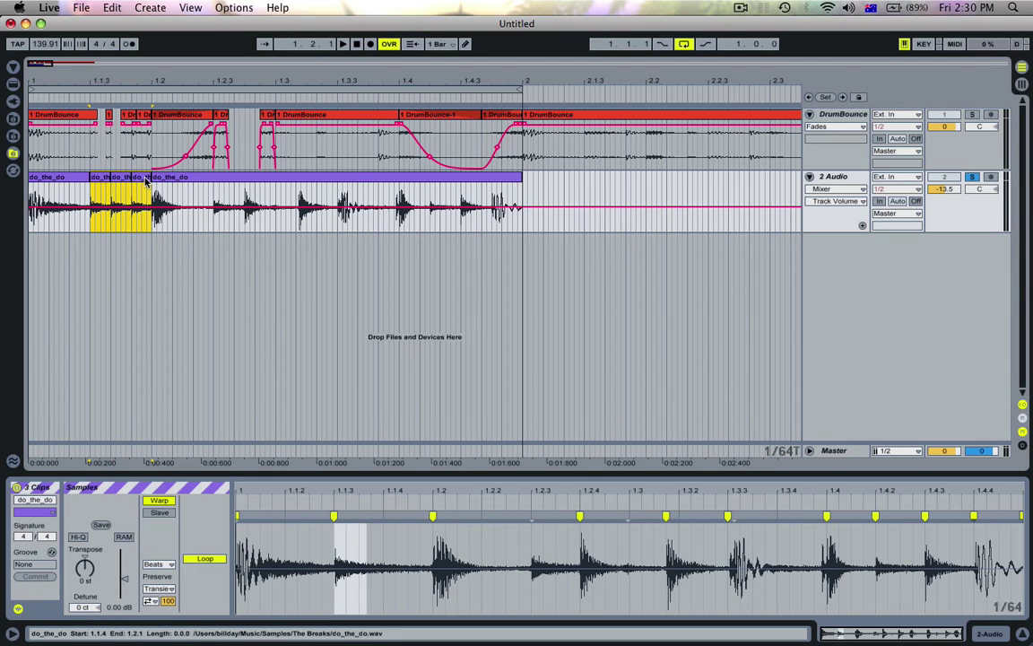
{"action": "left_click", "coordinate": [83, 567]}
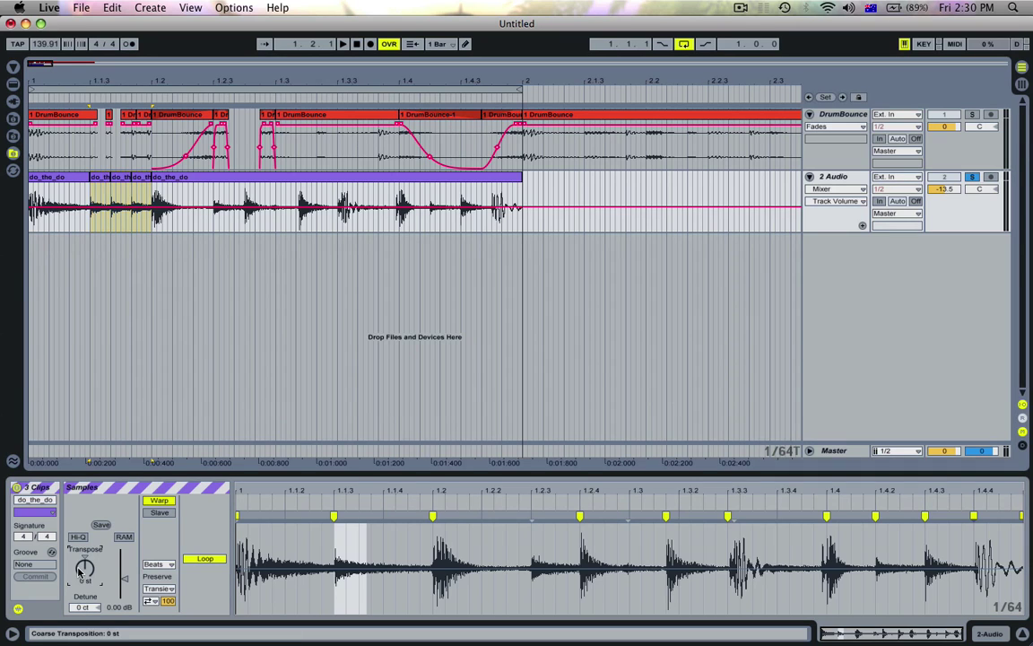
Cut the tail off each of the three repeated do_the_do slices to leave gaps before 1.2, and play the result
{"action": "left_click", "coordinate": [101, 196]}
{"action": "key", "text": "space"}
{"action": "left_click_drag", "start_coordinate": [102, 196], "coordinate": [152, 200]}
{"action": "key", "text": "Delete"}
{"action": "key", "text": "Delete"}
{"action": "key", "text": "Delete"}
{"action": "left_click", "coordinate": [96, 179]}
{"action": "key", "text": "space"}
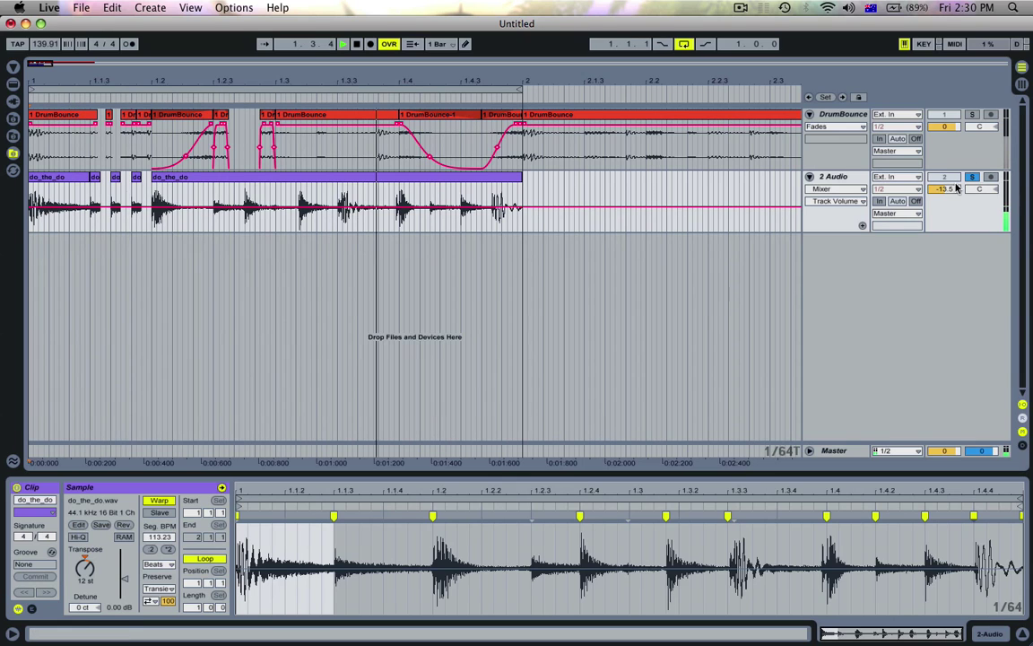
Fine-align the warp marker of the do_the_do hit near 1.3.3 to the grid line and unsolo the 2 Audio track
{"action": "key", "text": "space"}
{"action": "left_click", "coordinate": [304, 178]}
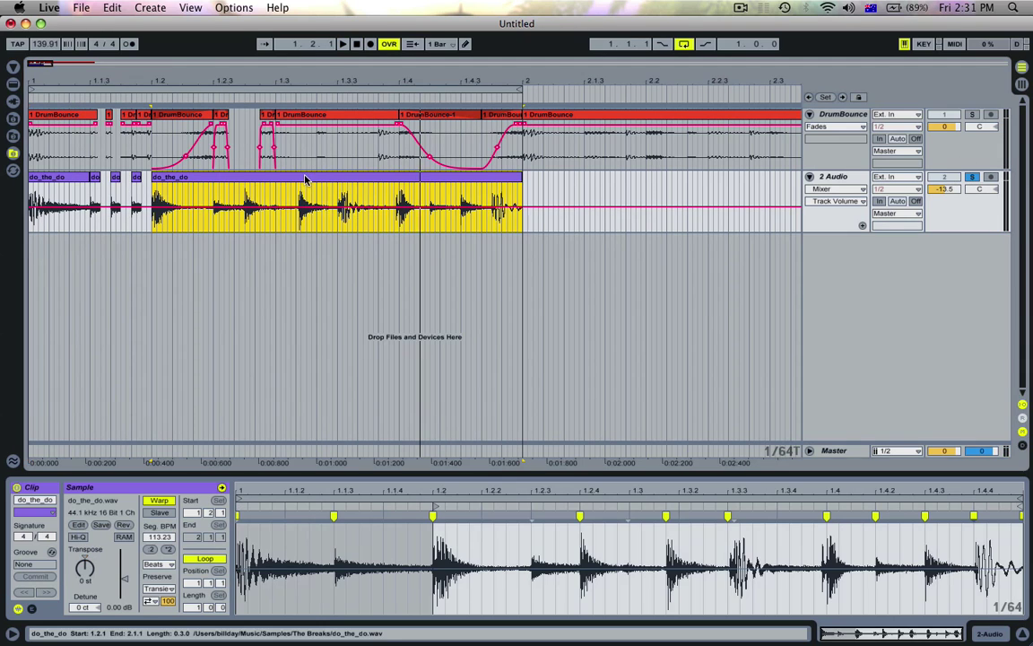
{"action": "key", "text": "space"}
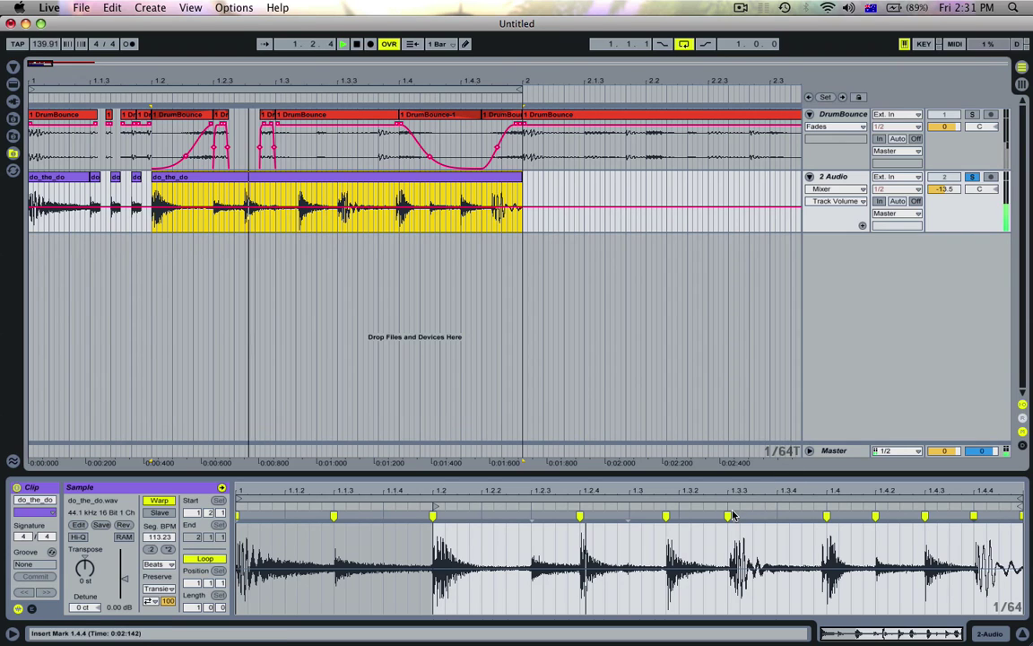
{"action": "key", "text": "space"}
{"action": "mouse_move", "coordinate": [730, 491]}
{"action": "left_mouse_down"}
{"action": "mouse_move", "coordinate": [731, 513]}
{"action": "mouse_move", "coordinate": [732, 498]}
{"action": "left_mouse_up"}
{"action": "left_click", "coordinate": [708, 522]}
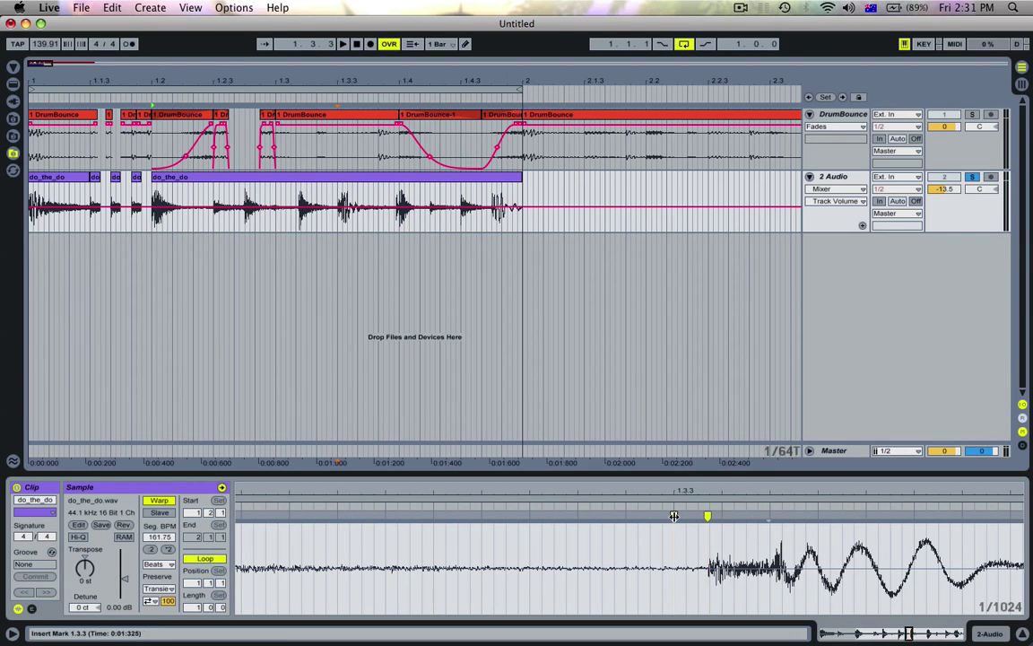
{"action": "left_click_drag", "start_coordinate": [707, 515], "coordinate": [673, 515]}
{"action": "key", "text": "space"}
{"action": "left_click", "coordinate": [975, 177]}
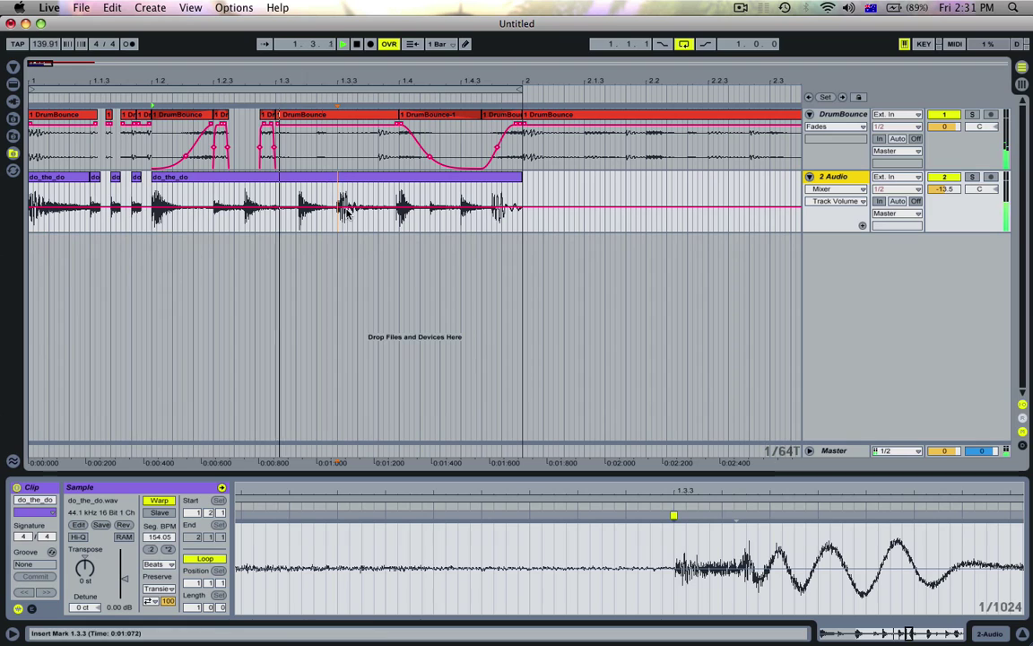
Delete the do_the_do audio from just before 1.3.3 through 1.3.4
{"action": "key", "text": "space"}
{"action": "left_click_drag", "start_coordinate": [338, 205], "coordinate": [377, 204]}
{"action": "key", "text": "super+e"}
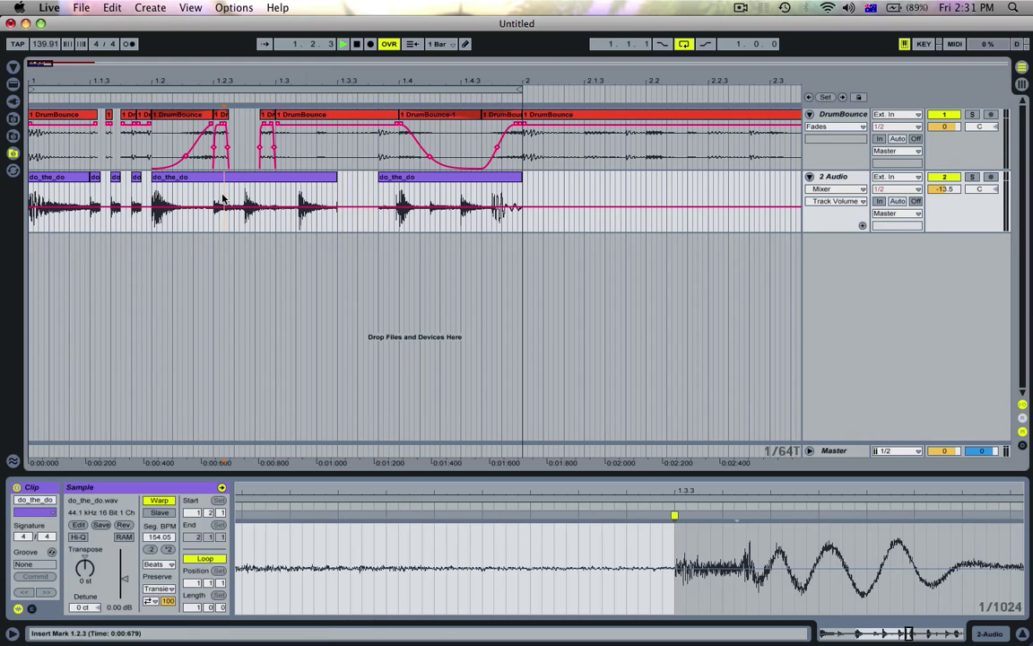
{"action": "mouse_move", "coordinate": [337, 192]}
{"action": "left_mouse_down"}
{"action": "mouse_move", "coordinate": [302, 192]}
{"action": "mouse_move", "coordinate": [326, 194]}
{"action": "left_mouse_up"}
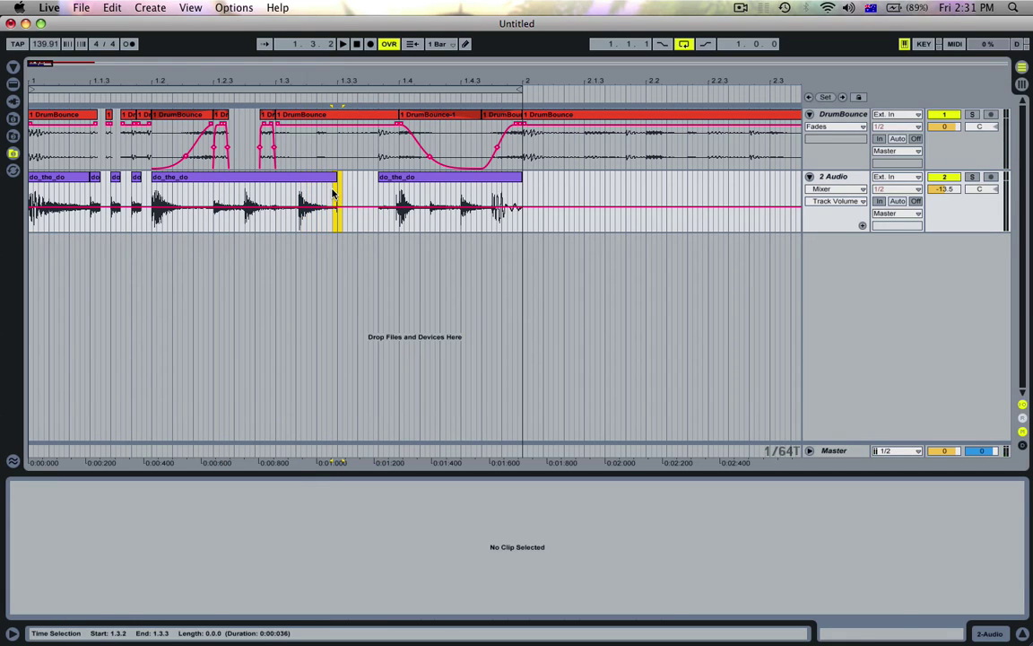
{"action": "key", "text": "Delete"}
Copy the first do_the_do slice to 1.3.3, set its transpose to 0 st and shorten it to end at 1.3.4
{"action": "left_click", "coordinate": [60, 186]}
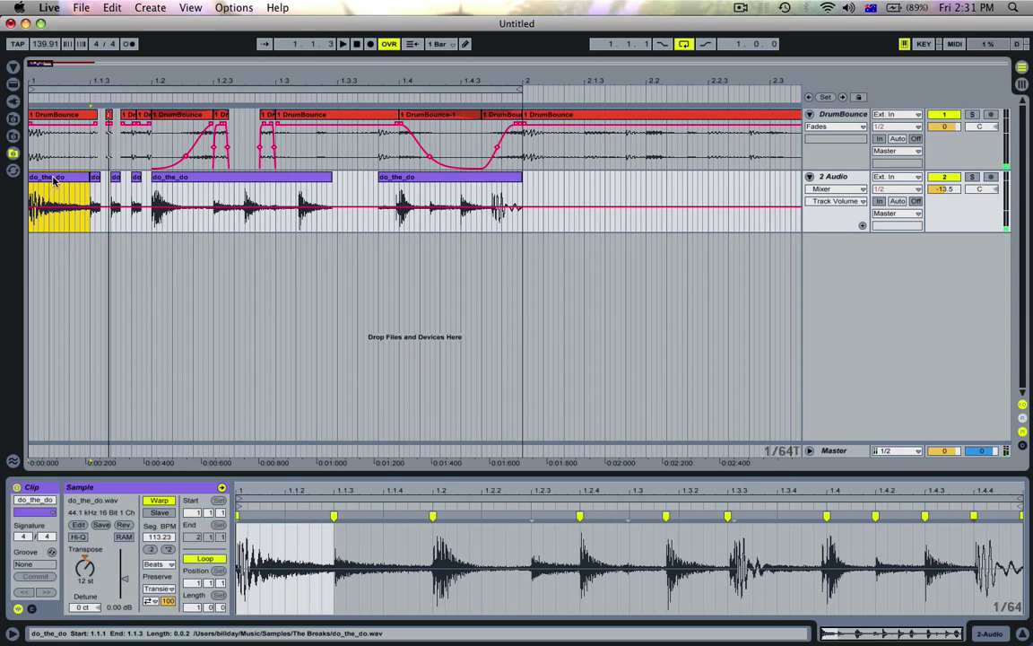
{"action": "key", "text": "space"}
{"action": "left_click_drag", "start_coordinate": [60, 179], "coordinate": [359, 197]}
{"action": "left_click", "coordinate": [93, 571]}
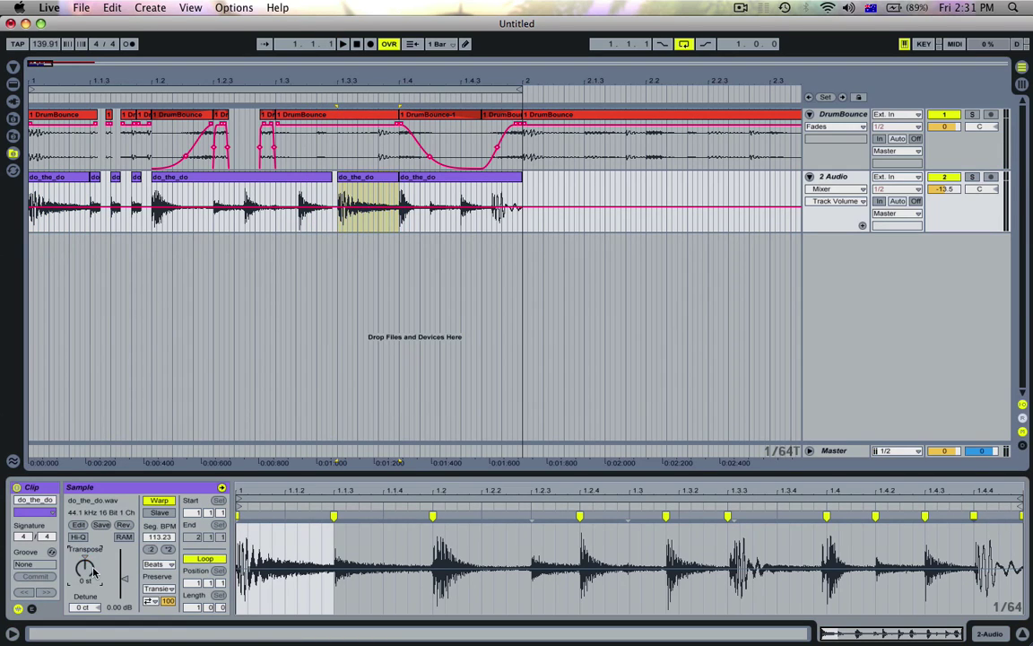
{"action": "left_click", "coordinate": [162, 184]}
{"action": "key", "text": "space"}
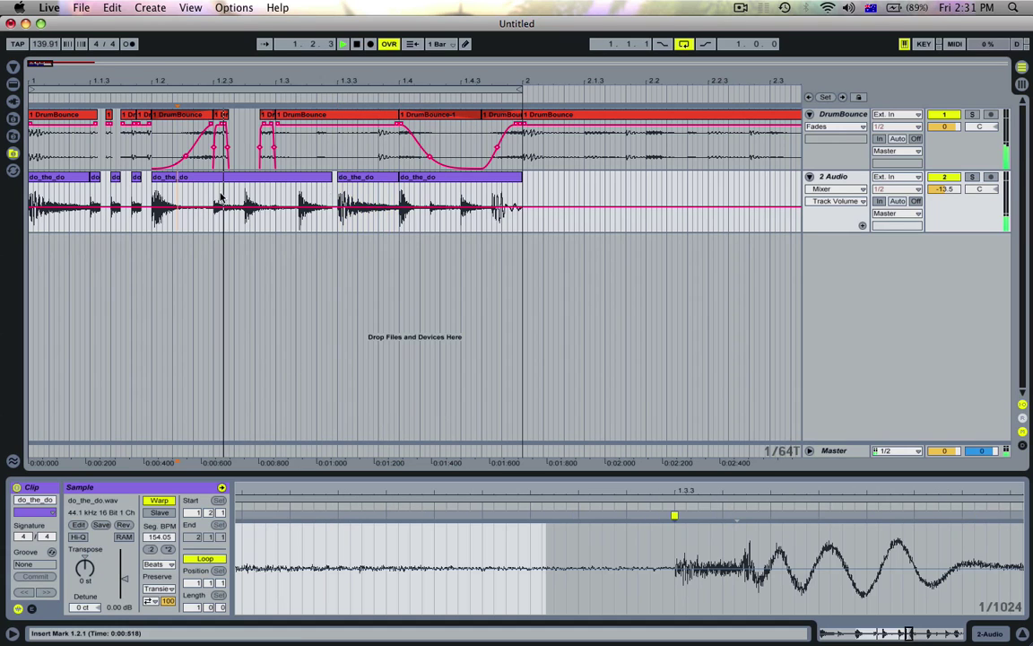
{"action": "left_click", "coordinate": [373, 180]}
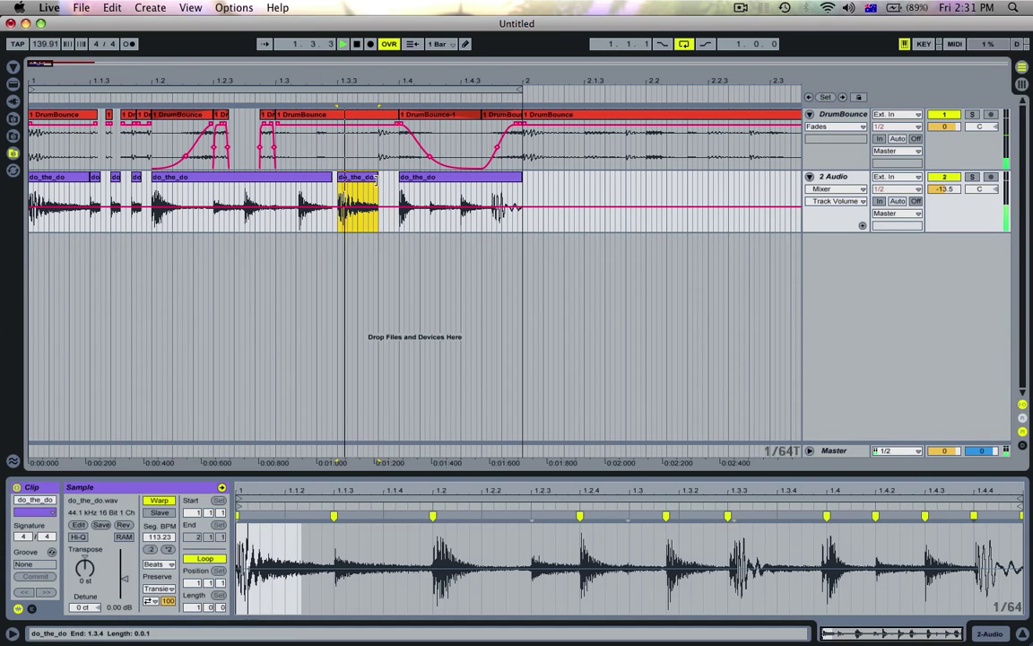
Delete the DrumBounce audio between 1.3.4 and 1.4.1 and play the loop from the start
{"action": "key", "text": "space"}
{"action": "left_click", "coordinate": [403, 160]}
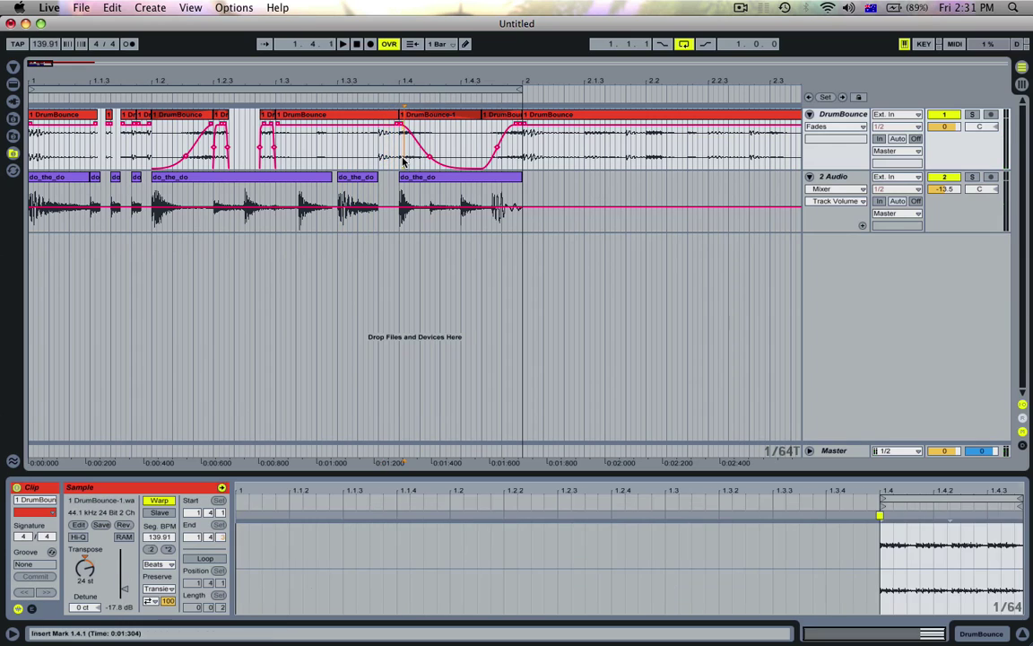
{"action": "left_click_drag", "start_coordinate": [376, 161], "coordinate": [378, 161]}
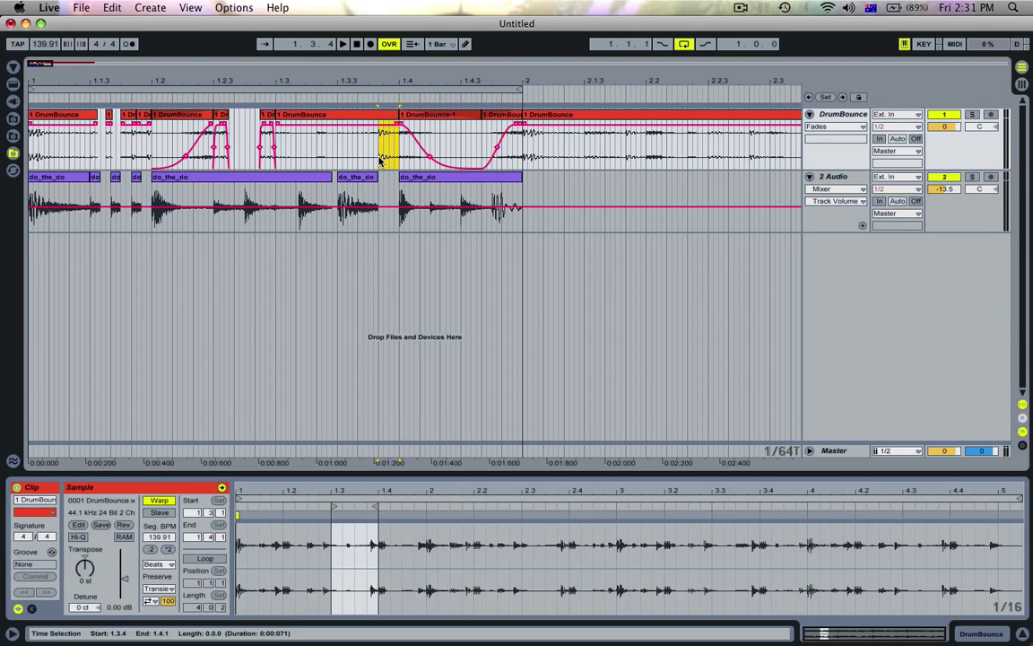
{"action": "key", "text": "Delete"}
{"action": "left_click", "coordinate": [293, 155]}
{"action": "key", "text": "space"}
{"action": "key", "text": "space"}
{"action": "key", "text": "space"}
{"action": "left_click", "coordinate": [54, 114]}
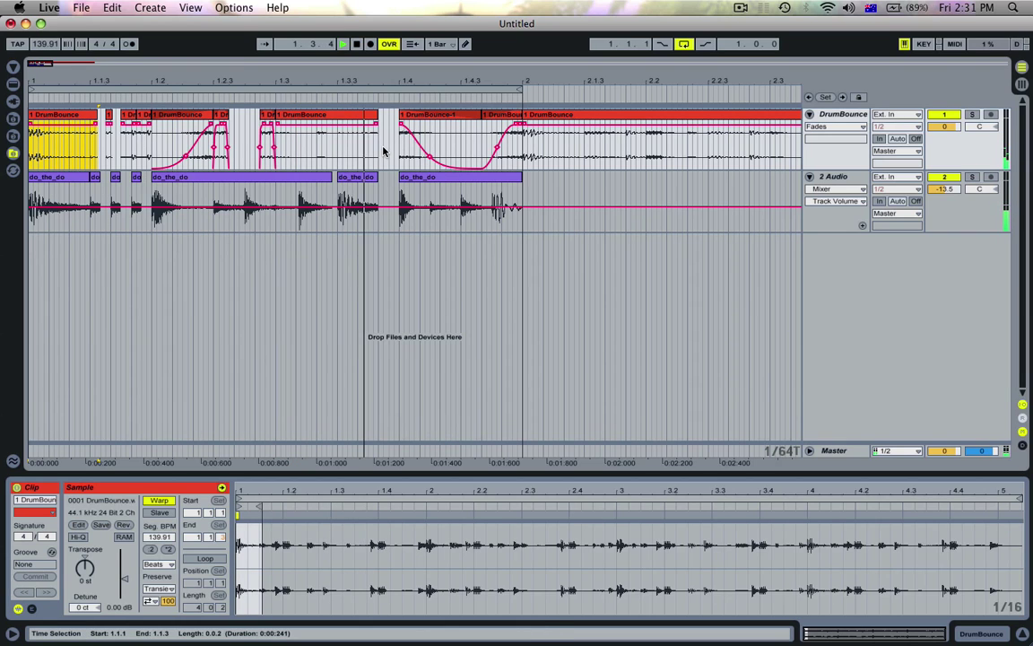
Delete the do_the_do hit in the second half of 1.3.1 up to the gap before 1.3.3, and play the loop
{"action": "key", "text": "space"}
{"action": "left_click_drag", "start_coordinate": [292, 191], "coordinate": [333, 200]}
{"action": "key", "text": "Delete"}
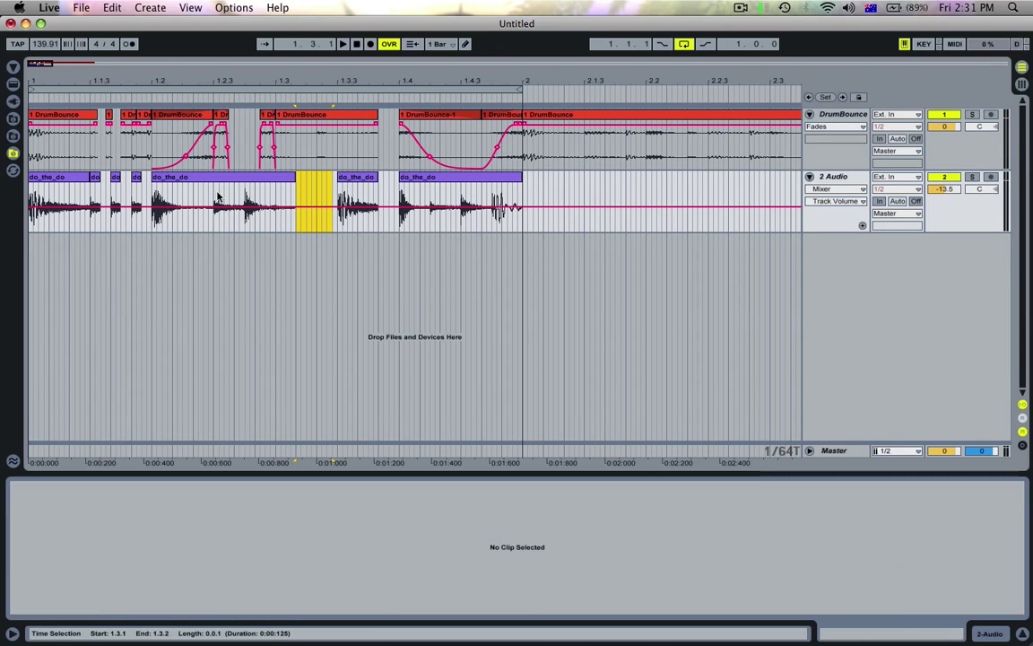
{"action": "left_click", "coordinate": [200, 196]}
{"action": "left_click", "coordinate": [65, 190]}
{"action": "key", "text": "space"}
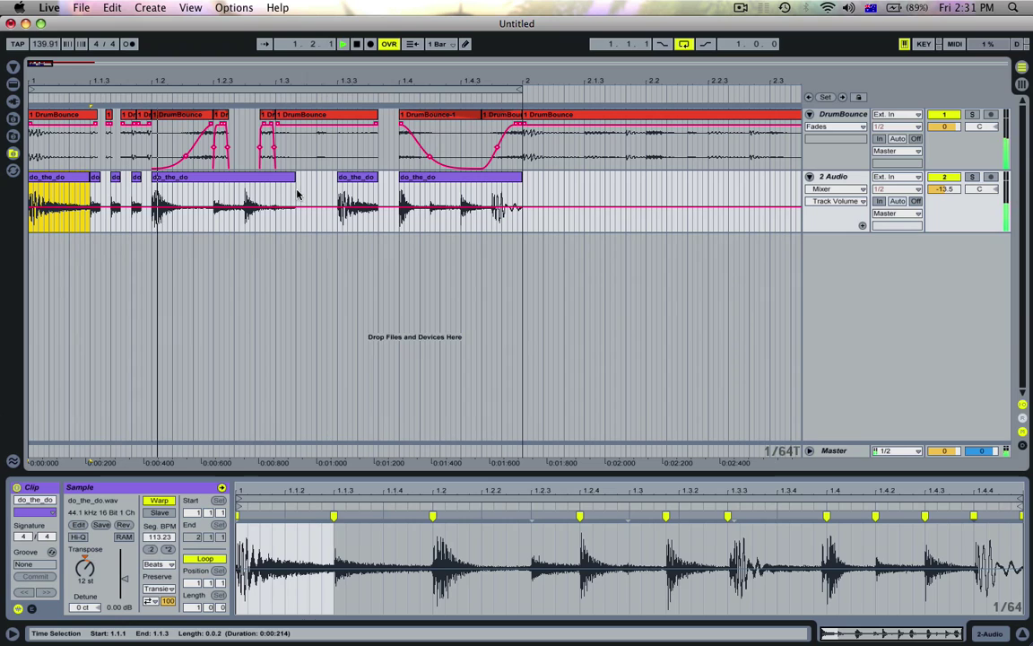
Shift the do_the_do hit at 1.2.4 slightly later, transpose it to 12 st and play the loop
{"action": "key", "text": "space"}
{"action": "left_click_drag", "start_coordinate": [301, 194], "coordinate": [265, 192]}
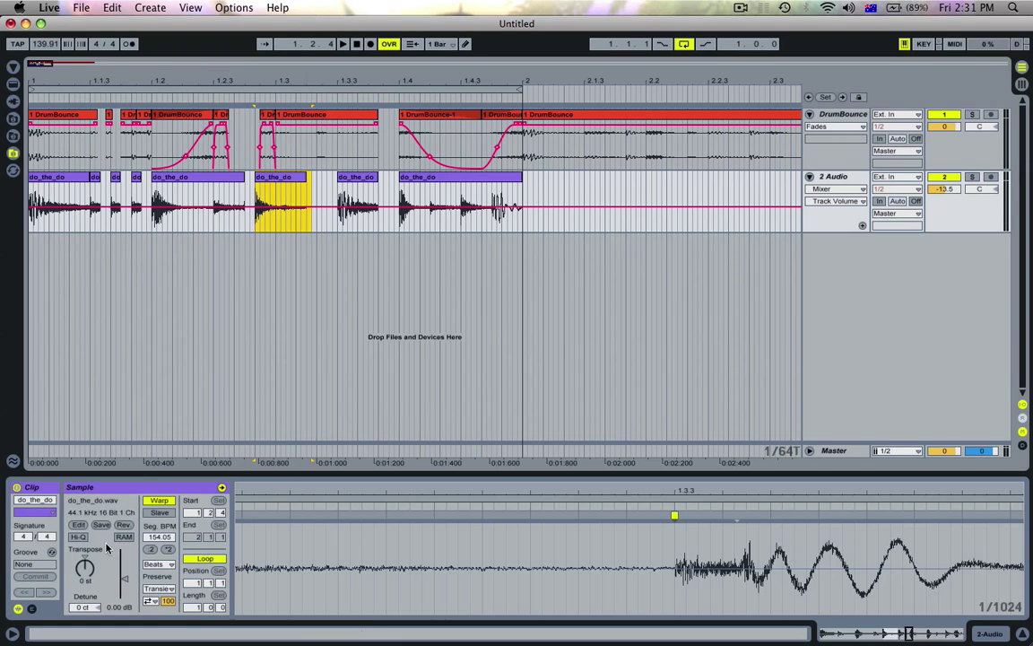
{"action": "left_click", "coordinate": [83, 578]}
{"action": "left_click", "coordinate": [69, 183]}
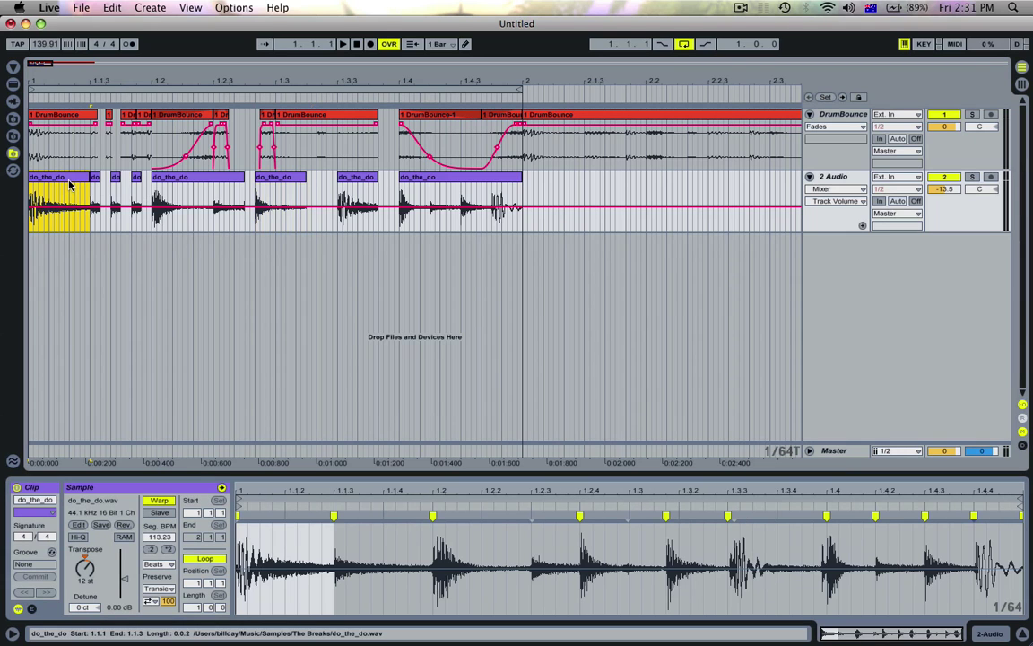
{"action": "key", "text": "space"}
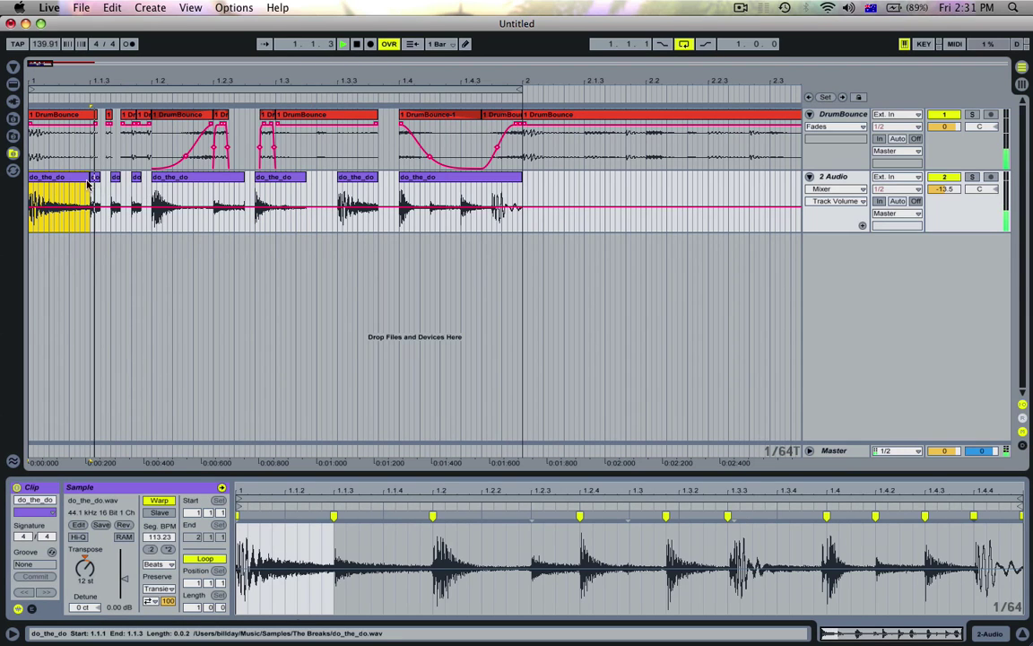
Split the transposed hit at 1.2.4 shorter, duplicate it up to 1.3.3, reverse the duplicate and play the loop
{"action": "key", "text": "space"}
{"action": "left_click_drag", "start_coordinate": [298, 199], "coordinate": [264, 199]}
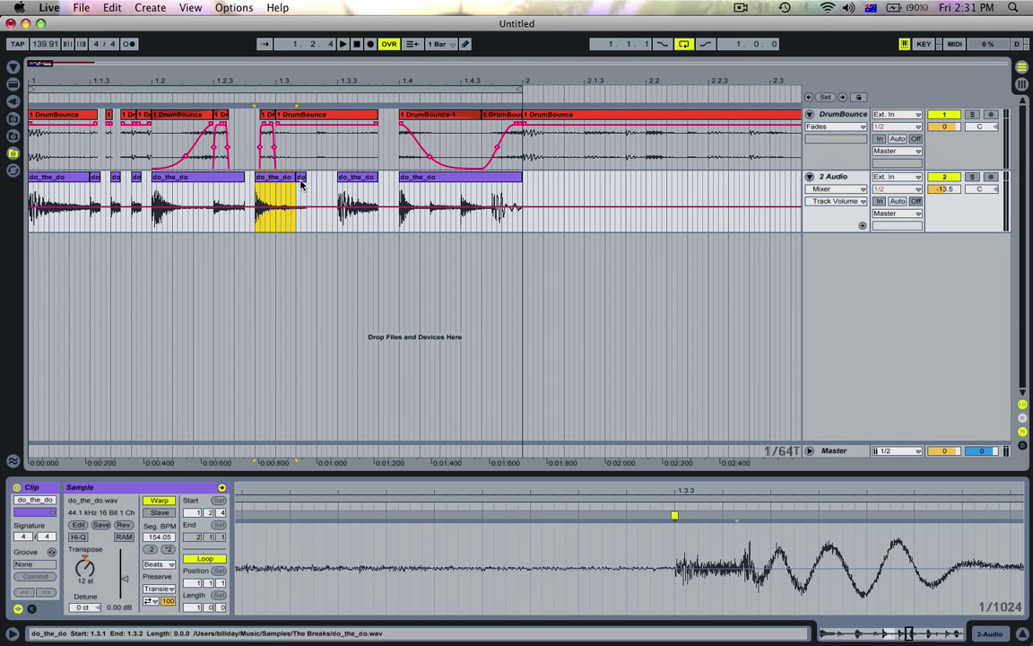
{"action": "key", "text": "super+d"}
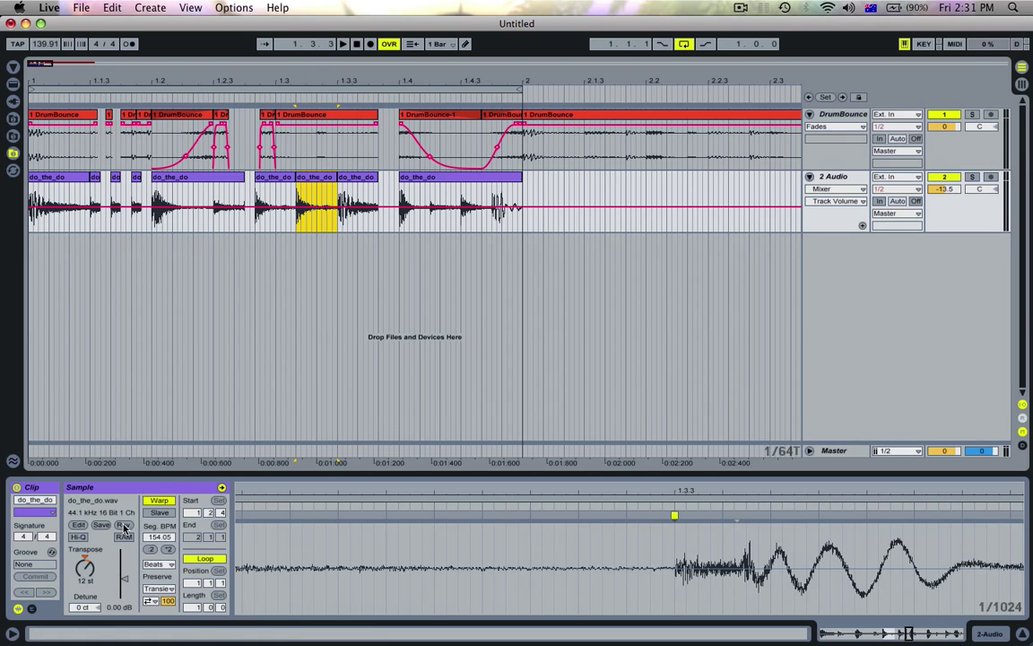
{"action": "left_click", "coordinate": [123, 525]}
{"action": "left_click", "coordinate": [262, 178]}
{"action": "key", "text": "space"}
{"action": "left_click", "coordinate": [65, 178]}
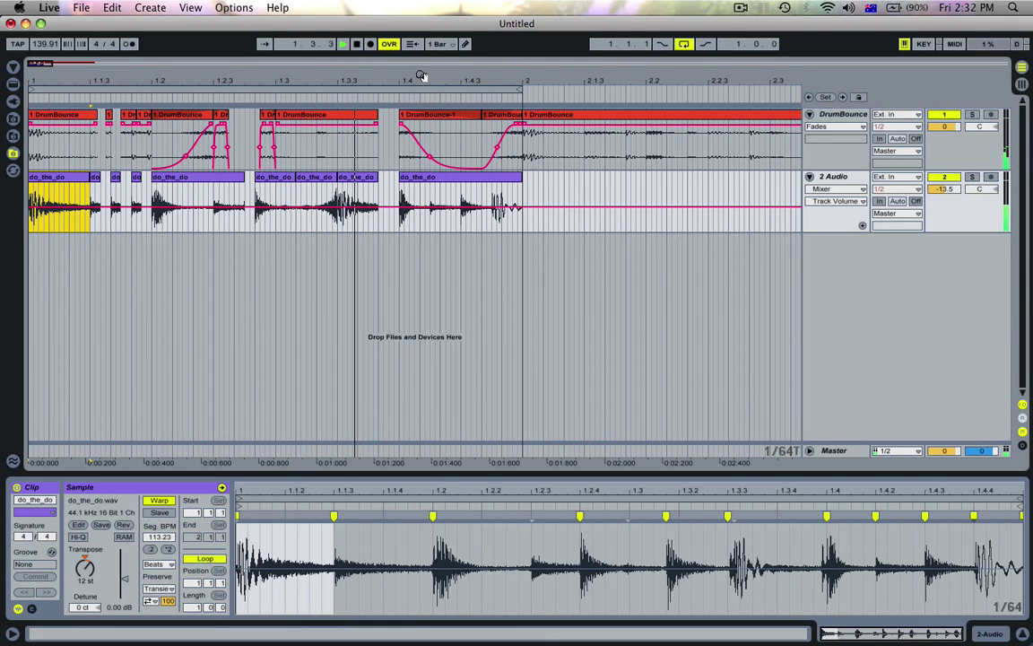
Fit the looped first bar in the arrangement and turn off the triplet grid
{"action": "left_click_drag", "start_coordinate": [420, 78], "coordinate": [420, 48]}
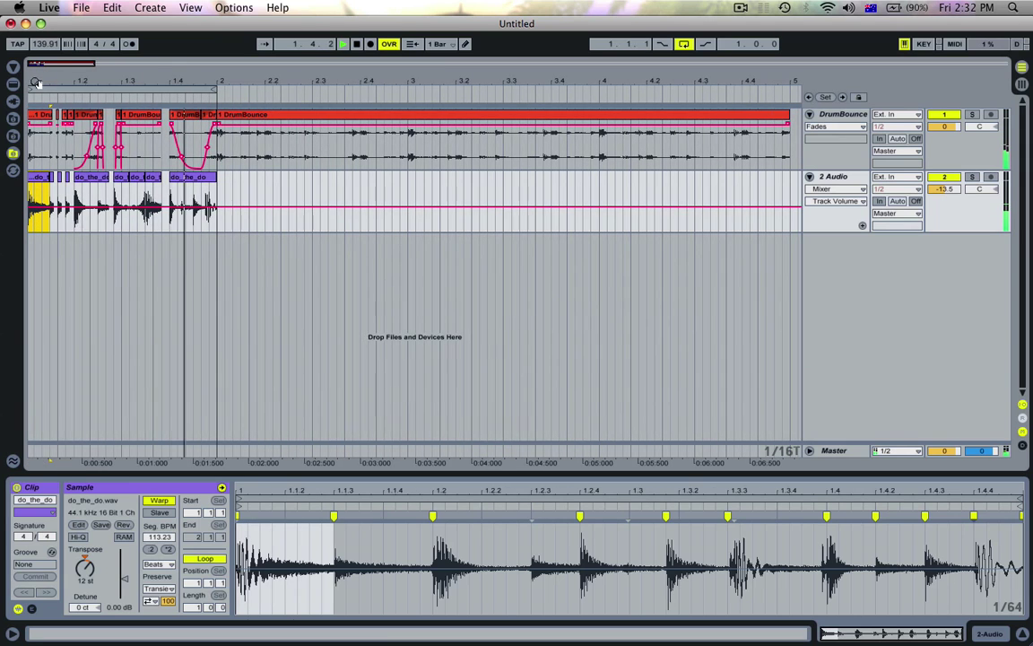
{"action": "left_click_drag", "start_coordinate": [37, 84], "coordinate": [37, 126]}
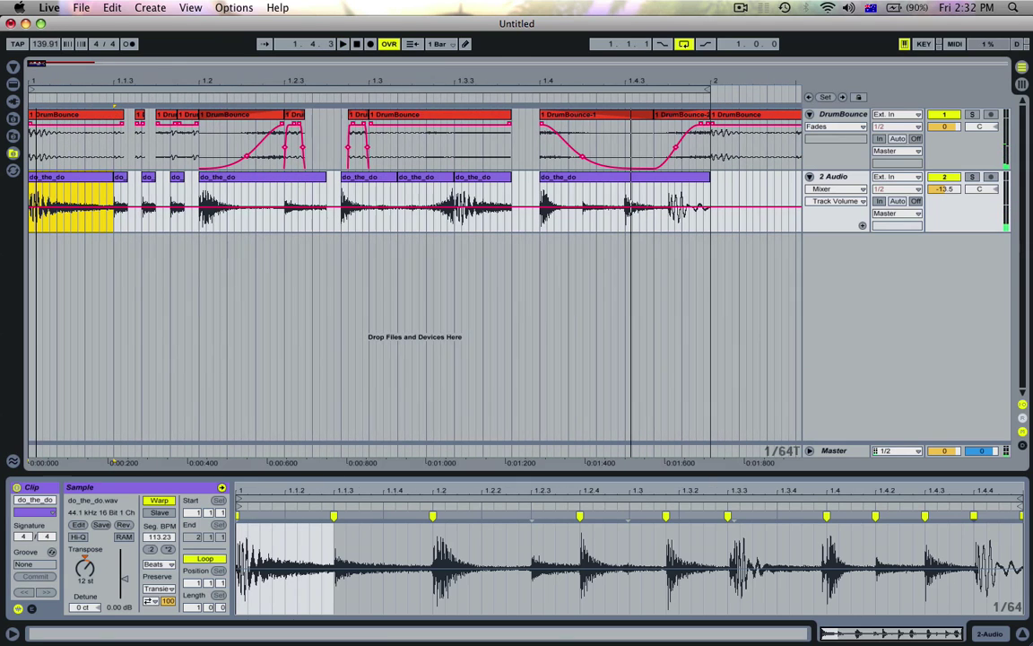
{"action": "right_click", "coordinate": [81, 158]}
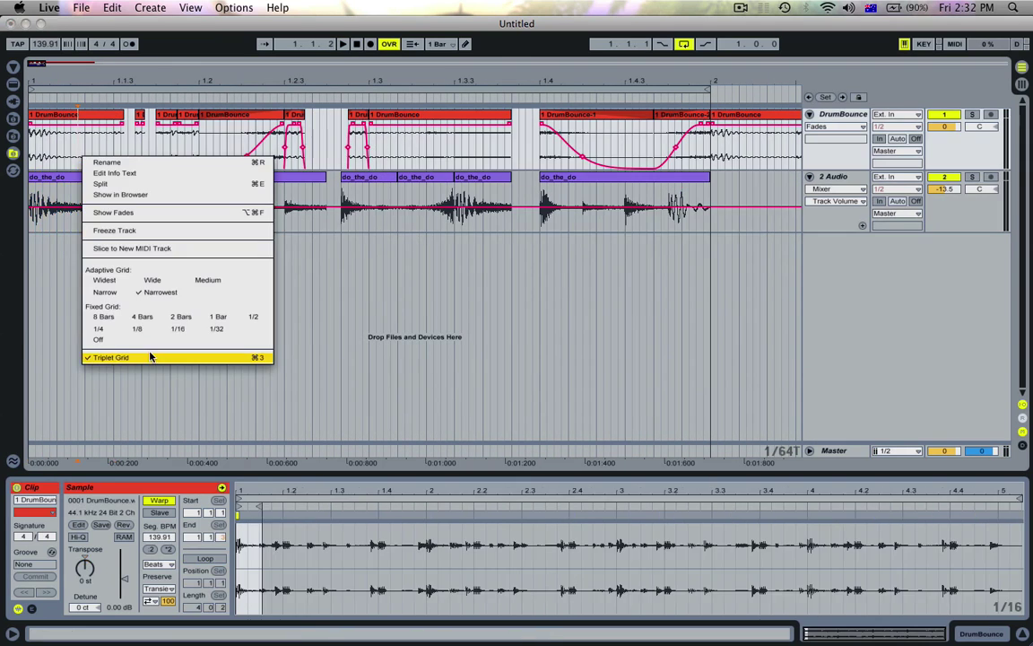
{"action": "left_click", "coordinate": [148, 340]}
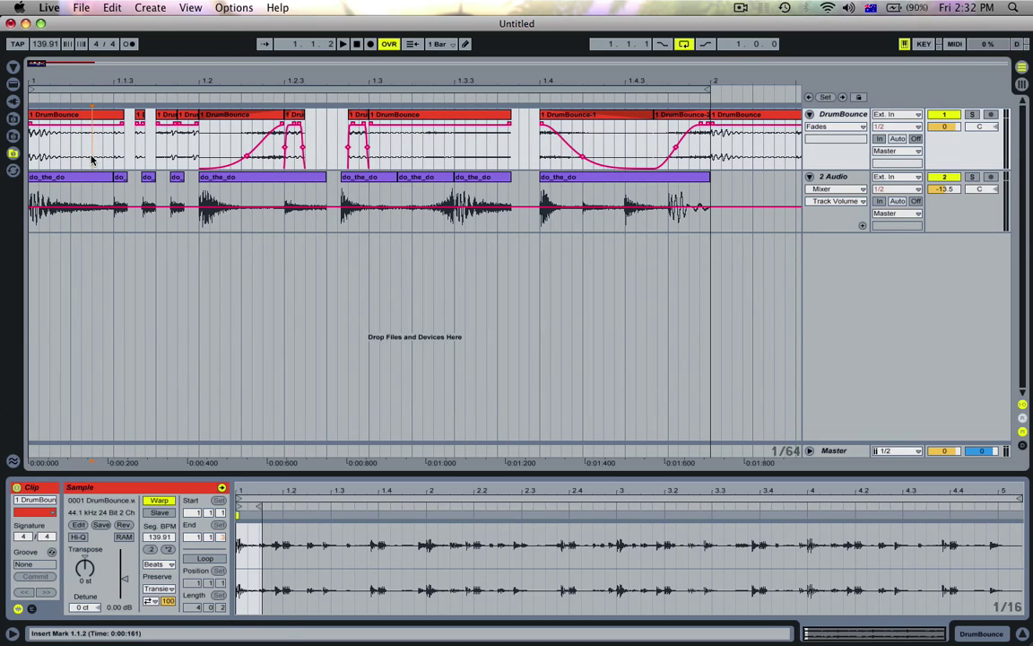
Try duplicating the opening slice of both tracks, from 1.1.1 into 1.1.2, directly after itself
{"action": "left_click_drag", "start_coordinate": [91, 160], "coordinate": [27, 202]}
{"action": "key", "text": "super+d"}
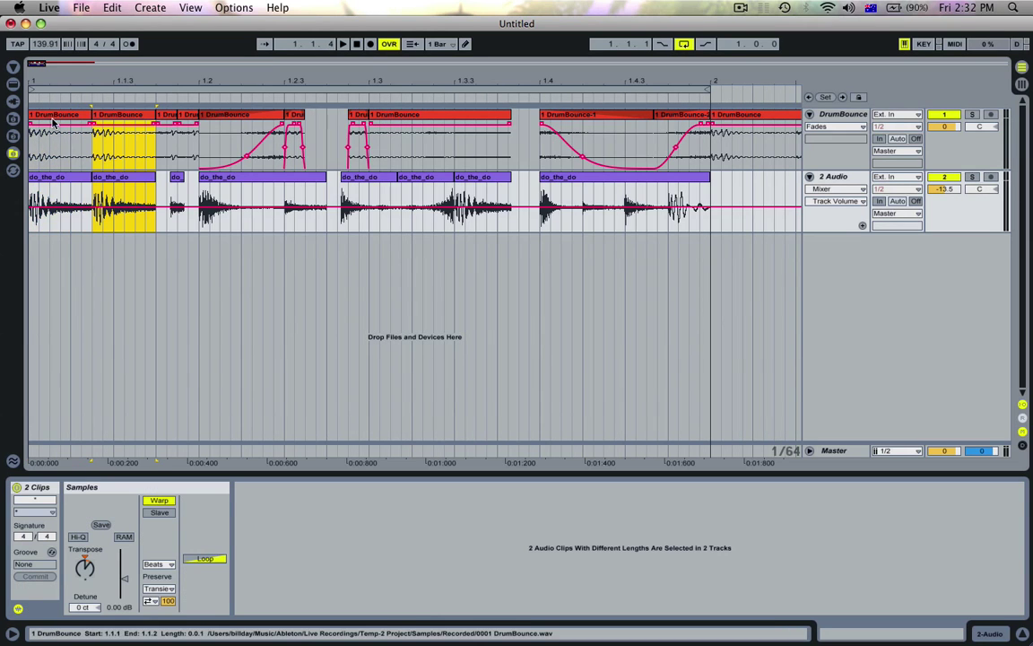
{"action": "left_click", "coordinate": [52, 117]}
{"action": "key", "text": "super+z"}
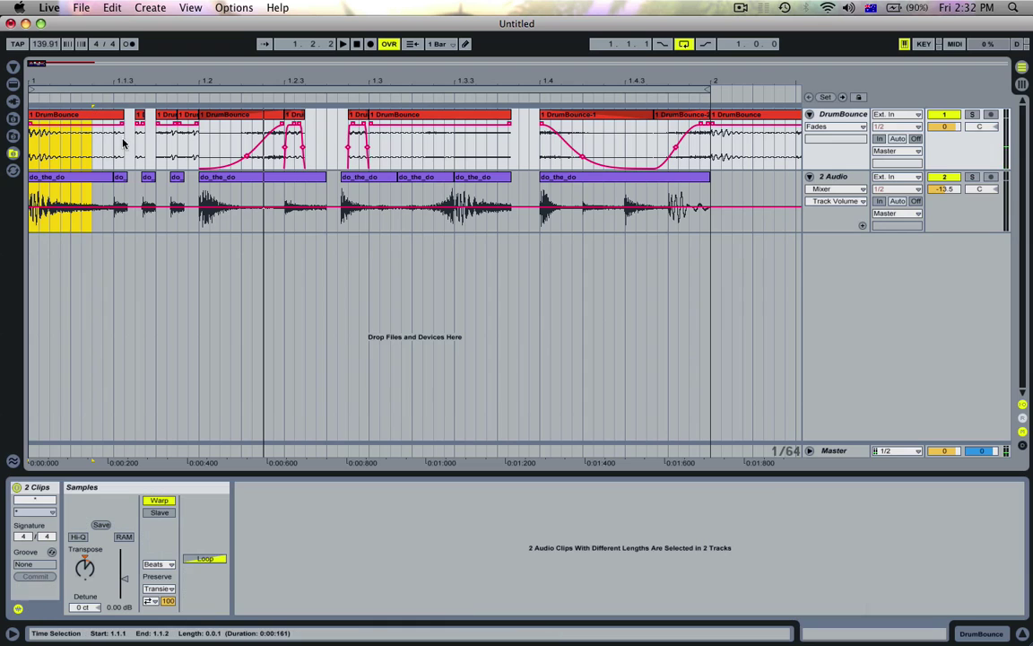
Duplicate the opening section of both tracks, including the gap after 1.1.3, directly after itself and play the loop
{"action": "left_click_drag", "start_coordinate": [135, 159], "coordinate": [18, 215]}
{"action": "key", "text": "super+d"}
{"action": "left_click", "coordinate": [48, 115]}
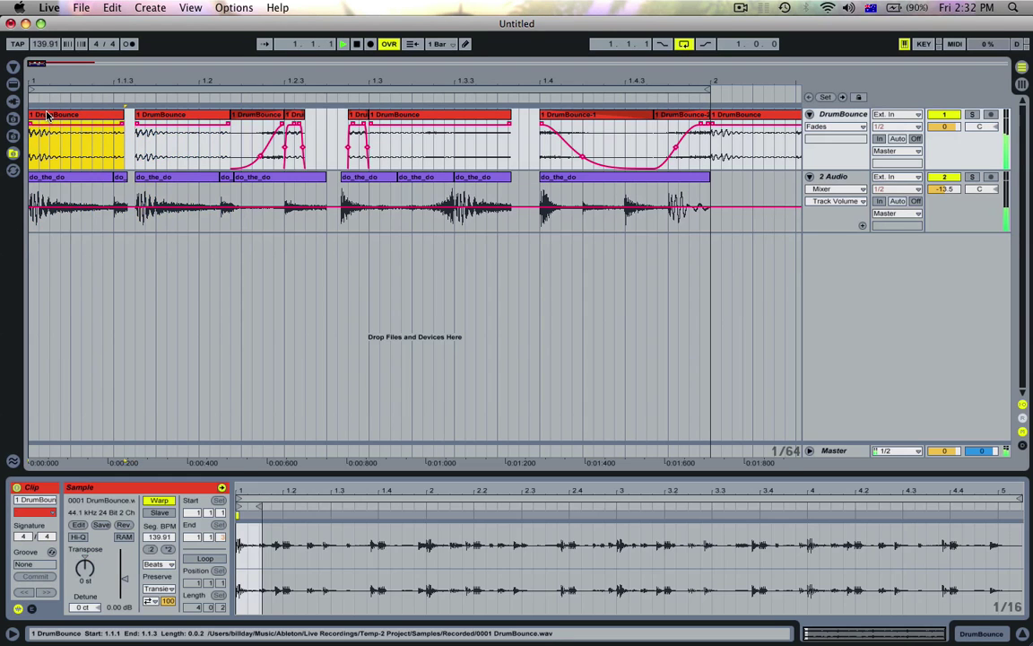
{"action": "key", "text": "space"}
{"action": "key", "text": "space"}
Try repeating the short slice around 1.2.4 three times across both tracks and play the loop
{"action": "left_click_drag", "start_coordinate": [342, 220], "coordinate": [361, 135]}
{"action": "key", "text": "super+d"}
{"action": "key", "text": "super+d"}
{"action": "key", "text": "super+d"}
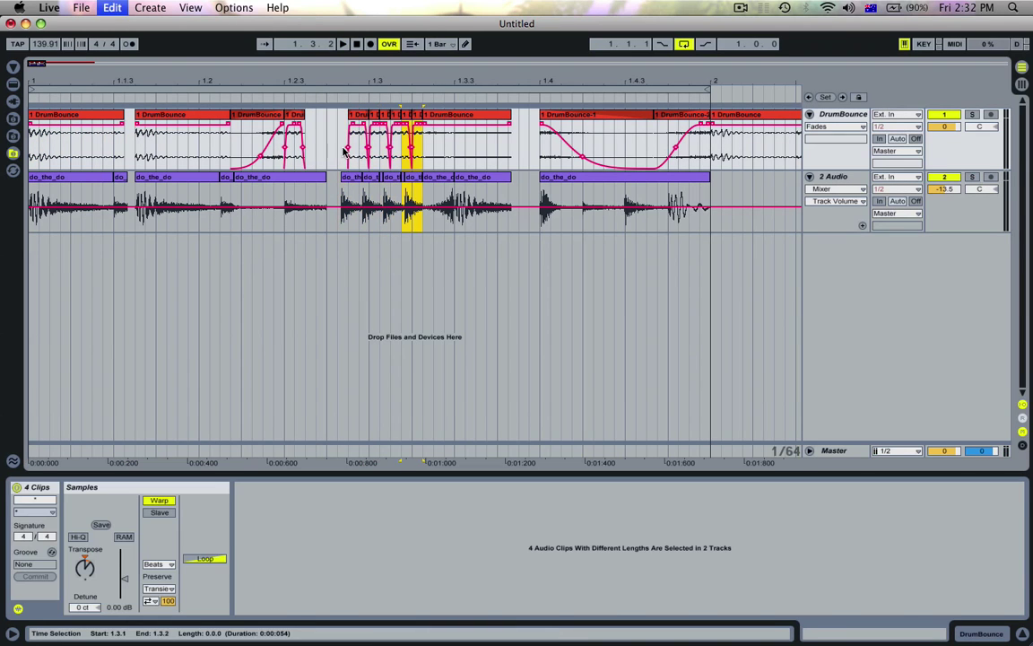
{"action": "left_click", "coordinate": [177, 155]}
{"action": "key", "text": "space"}
{"action": "key", "text": "space"}
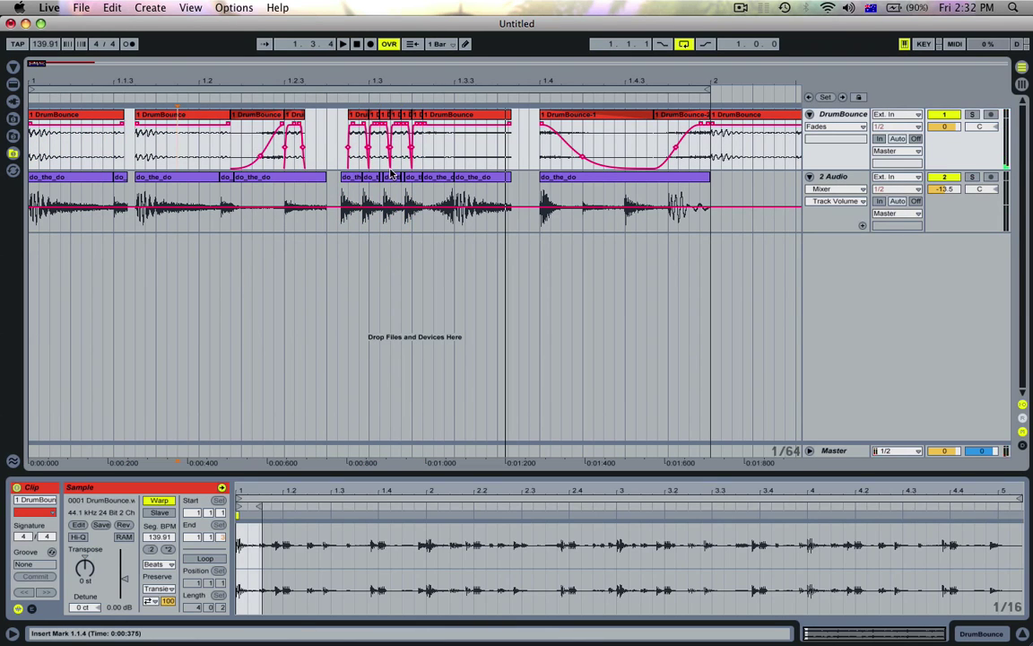
{"action": "key", "text": "super+z"}
{"action": "key", "text": "super+z"}
{"action": "key", "text": "super+z"}
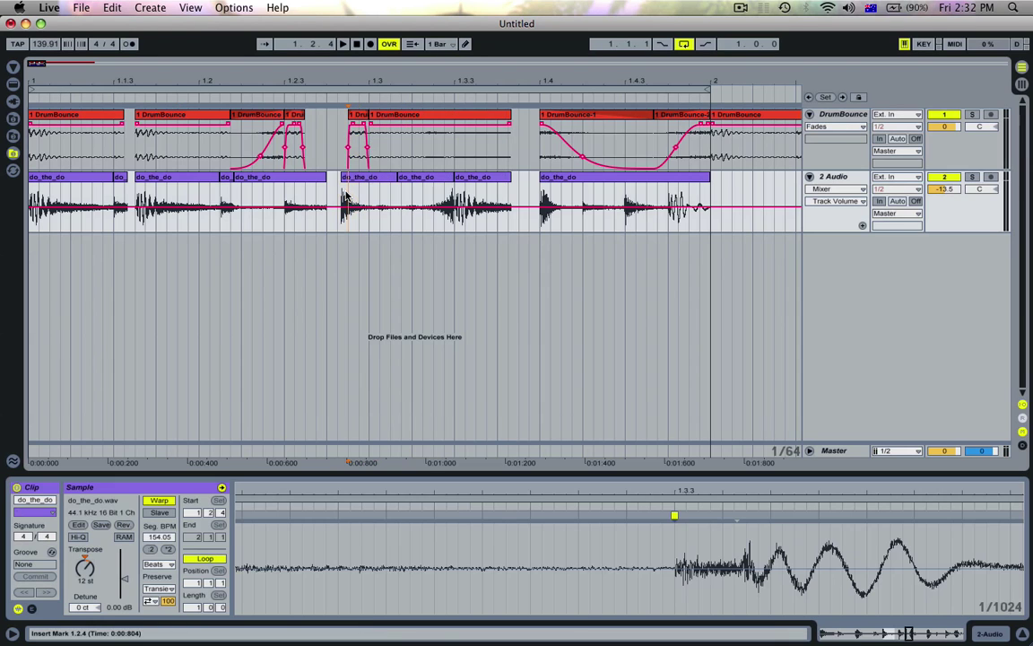
Repeat a 1/64 slice of the do_the_do hit from 1.2.4 into 1.3.1, on the do_the_do track only, and play the loop
{"action": "key", "text": "super+shift+z"}
{"action": "key", "text": "super+shift+z"}
{"action": "key", "text": "super+shift+z"}
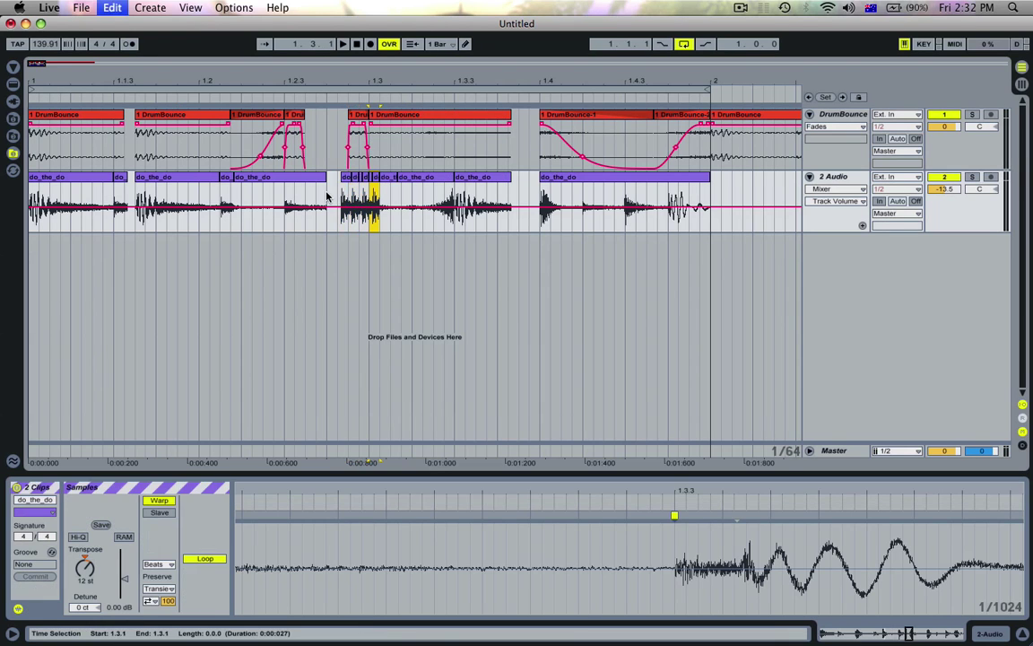
{"action": "left_click", "coordinate": [65, 179]}
{"action": "key", "text": "space"}
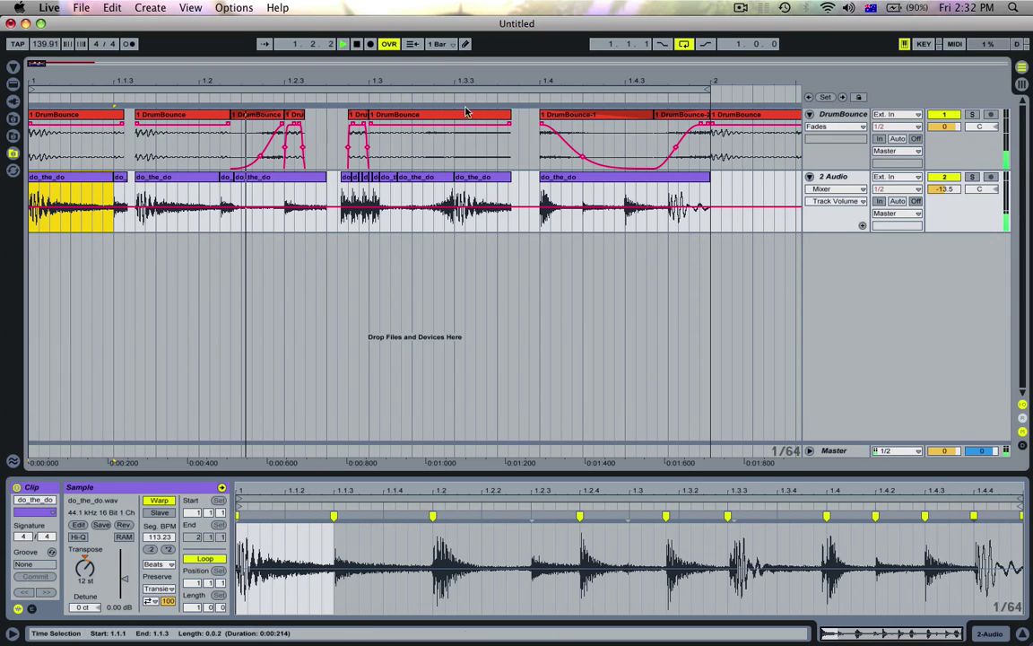
Reverse the do_the_do clip between 1.1.3 and 1.2.1 and play the loop
{"action": "left_click_drag", "start_coordinate": [254, 79], "coordinate": [254, 48]}
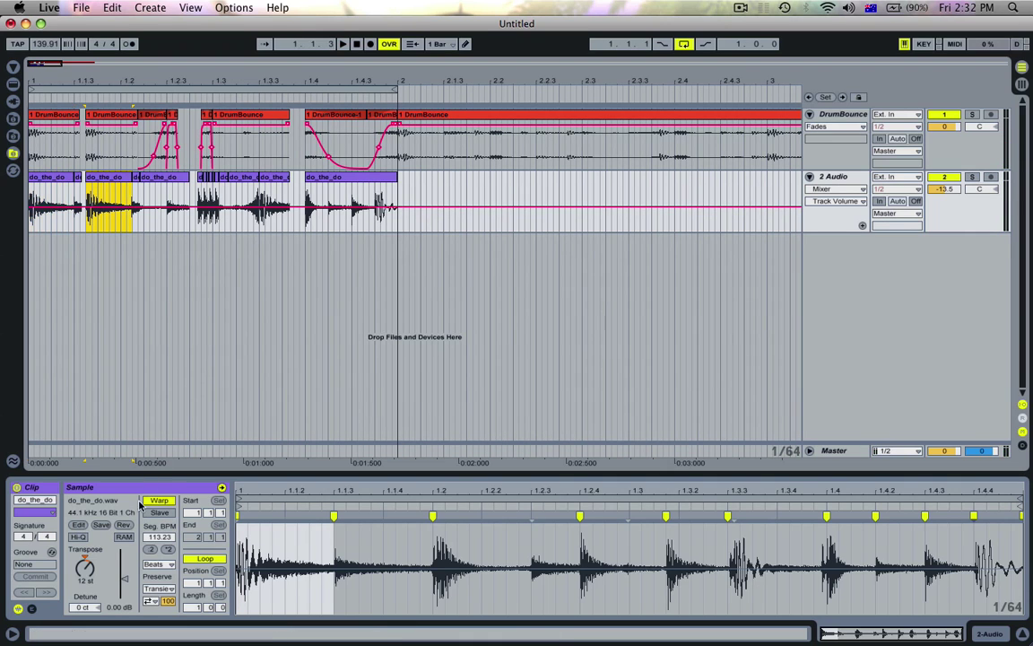
{"action": "left_click", "coordinate": [43, 180]}
{"action": "key", "text": "space"}
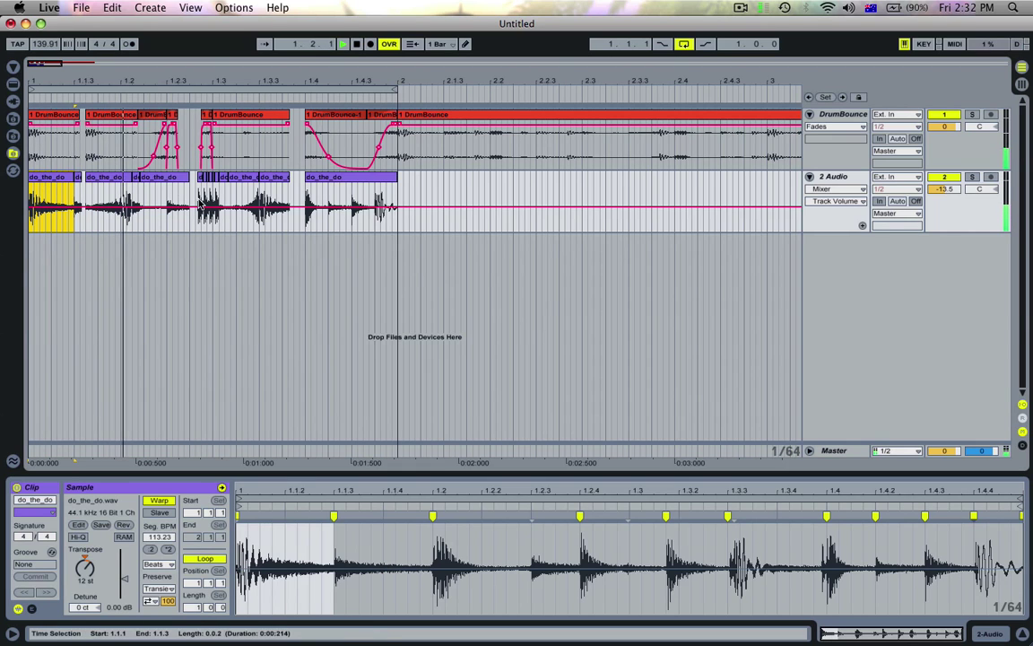
Reset the transposition of the reversed do_the_do clip at 1.1.3 to 0 st and play the loop
{"action": "left_click", "coordinate": [117, 179]}
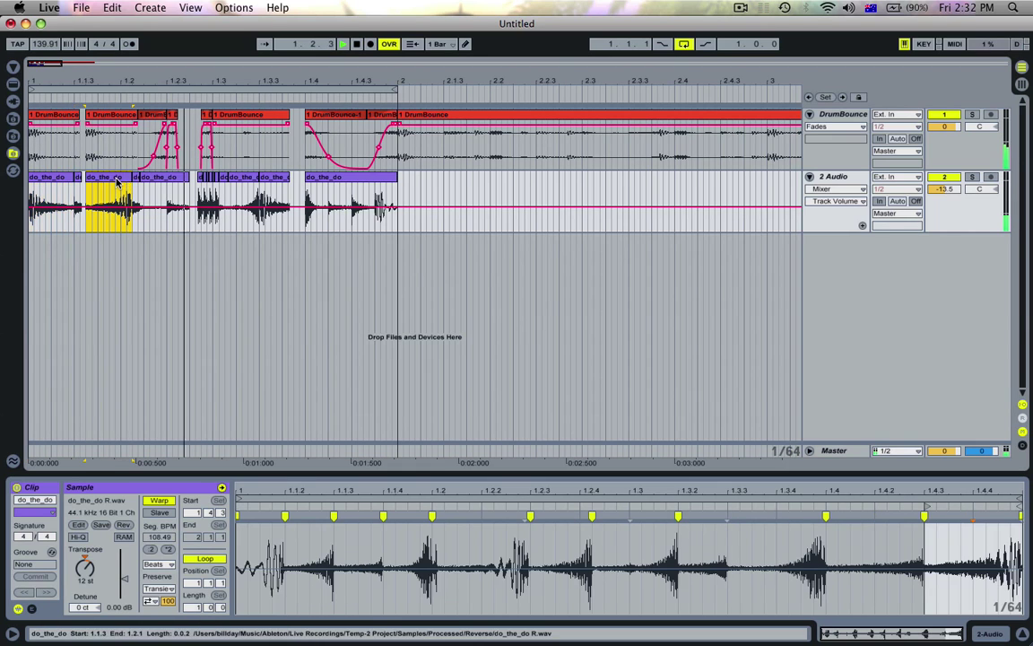
{"action": "key", "text": "space"}
{"action": "left_click", "coordinate": [86, 567]}
{"action": "key", "text": "Delete"}
{"action": "key", "text": "space"}
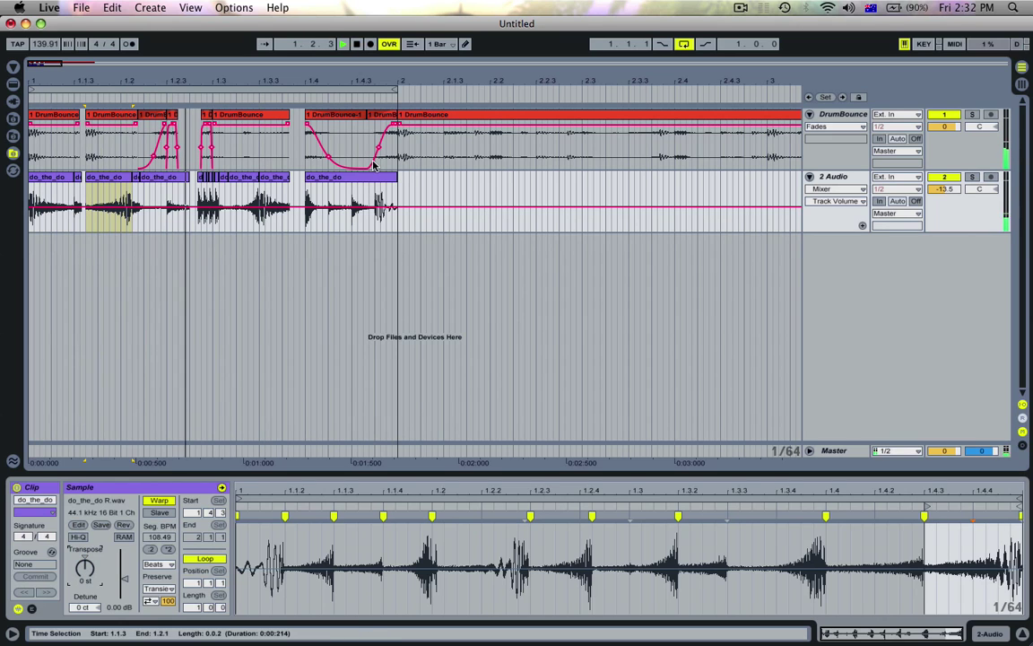
{"action": "key", "text": "space"}
Zoom the arrangement out to show the whole DrumBounce pattern up to bar 5
{"action": "left_click_drag", "start_coordinate": [500, 78], "coordinate": [198, 78]}
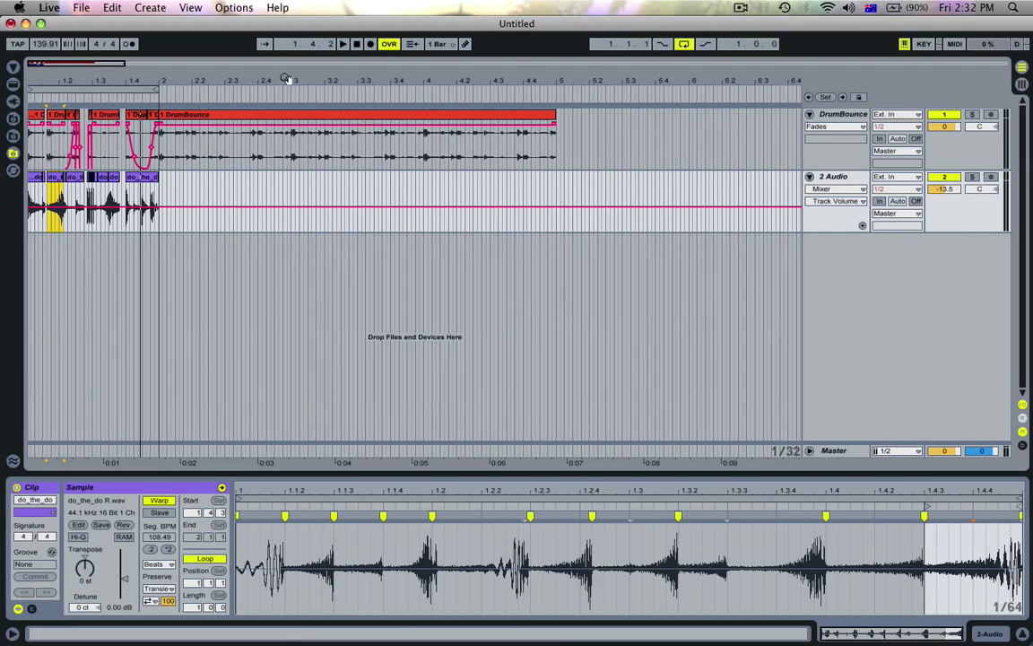
{"action": "key", "text": "plus"}
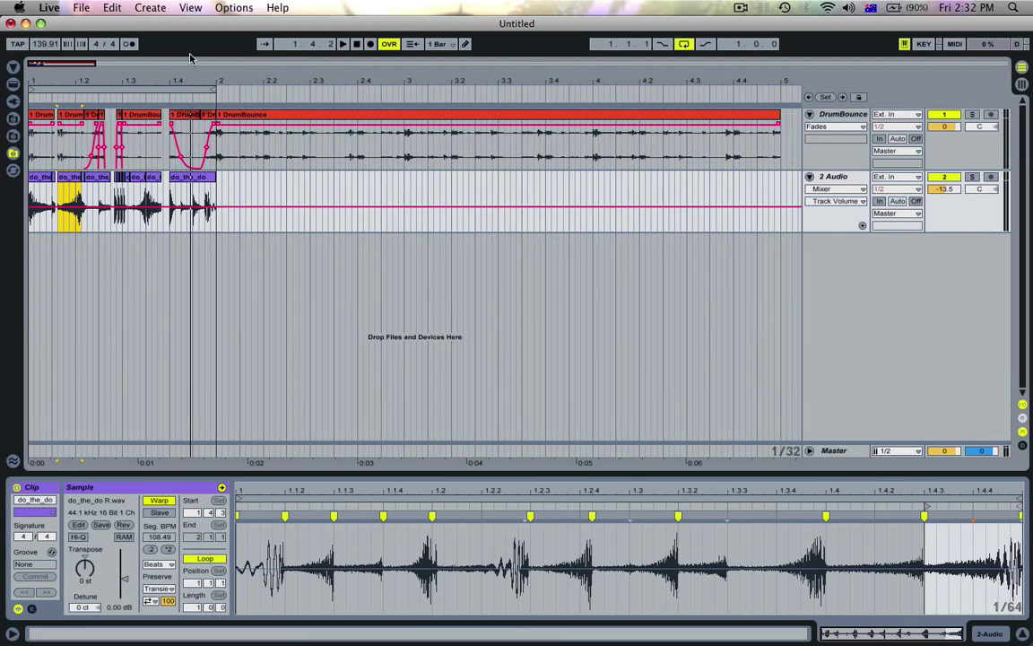